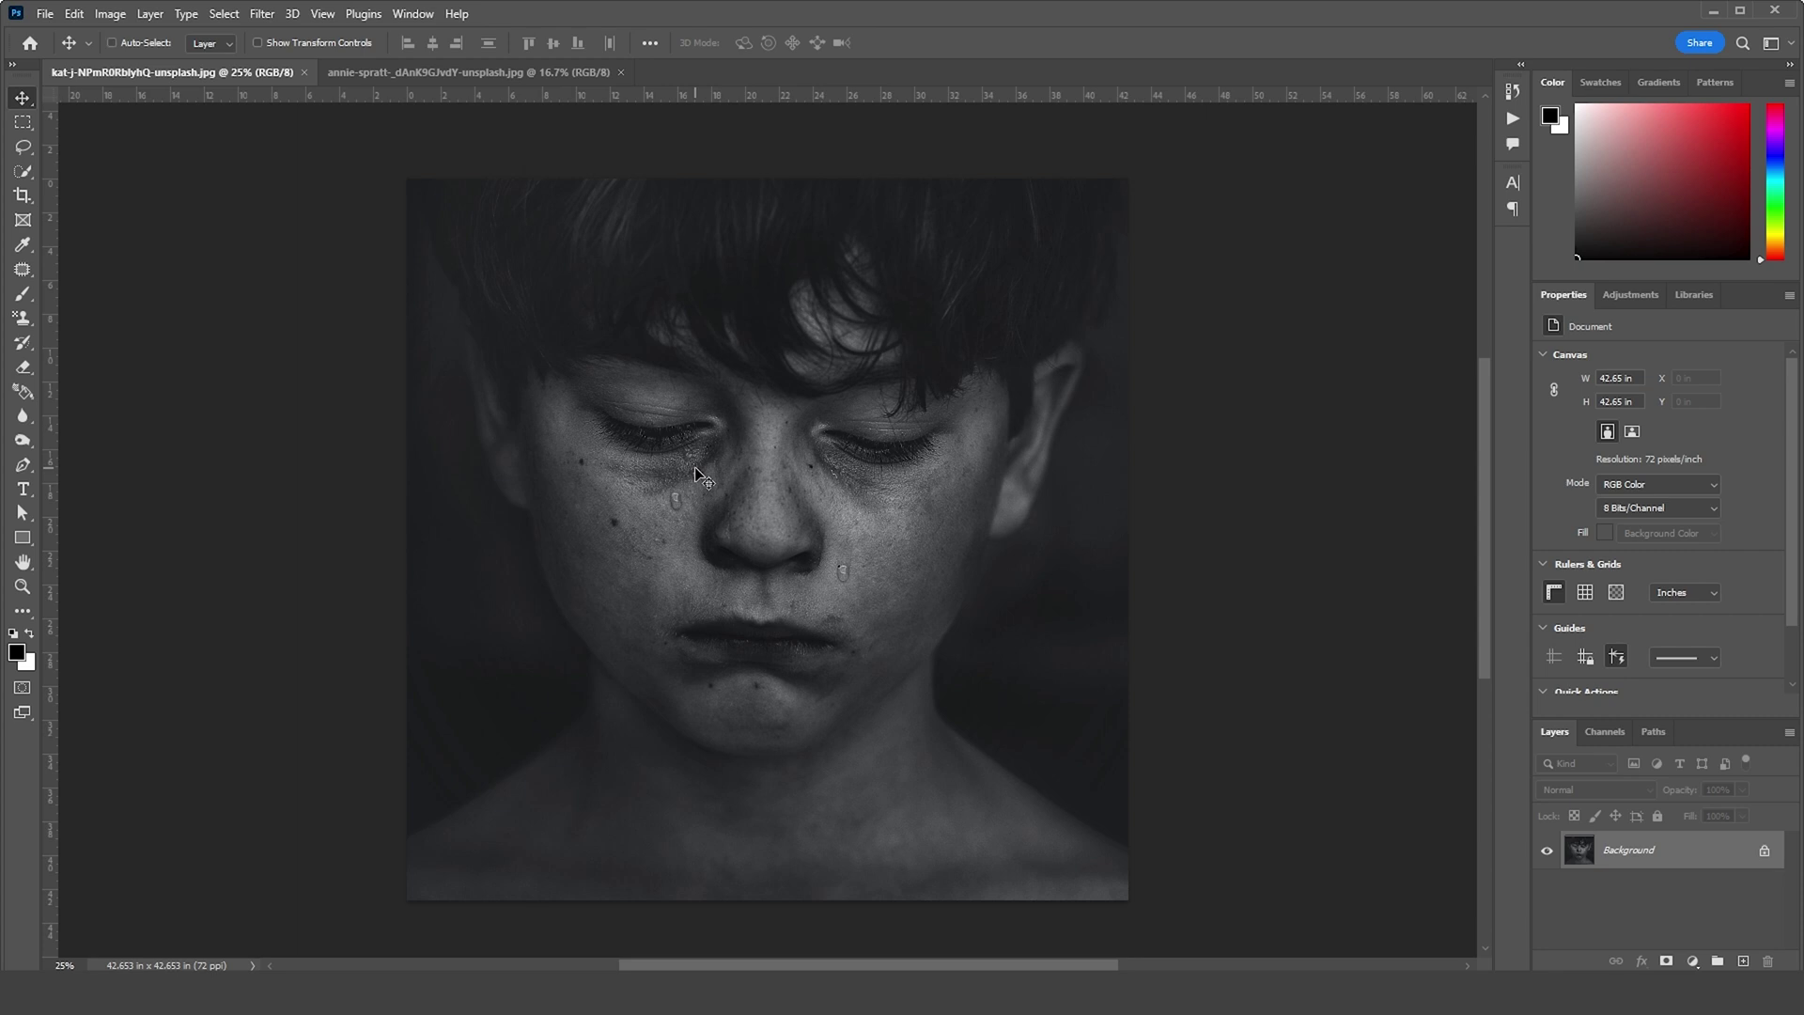
Create a new 3 x 5 in document at 300 ppi
key(ctrl+n)
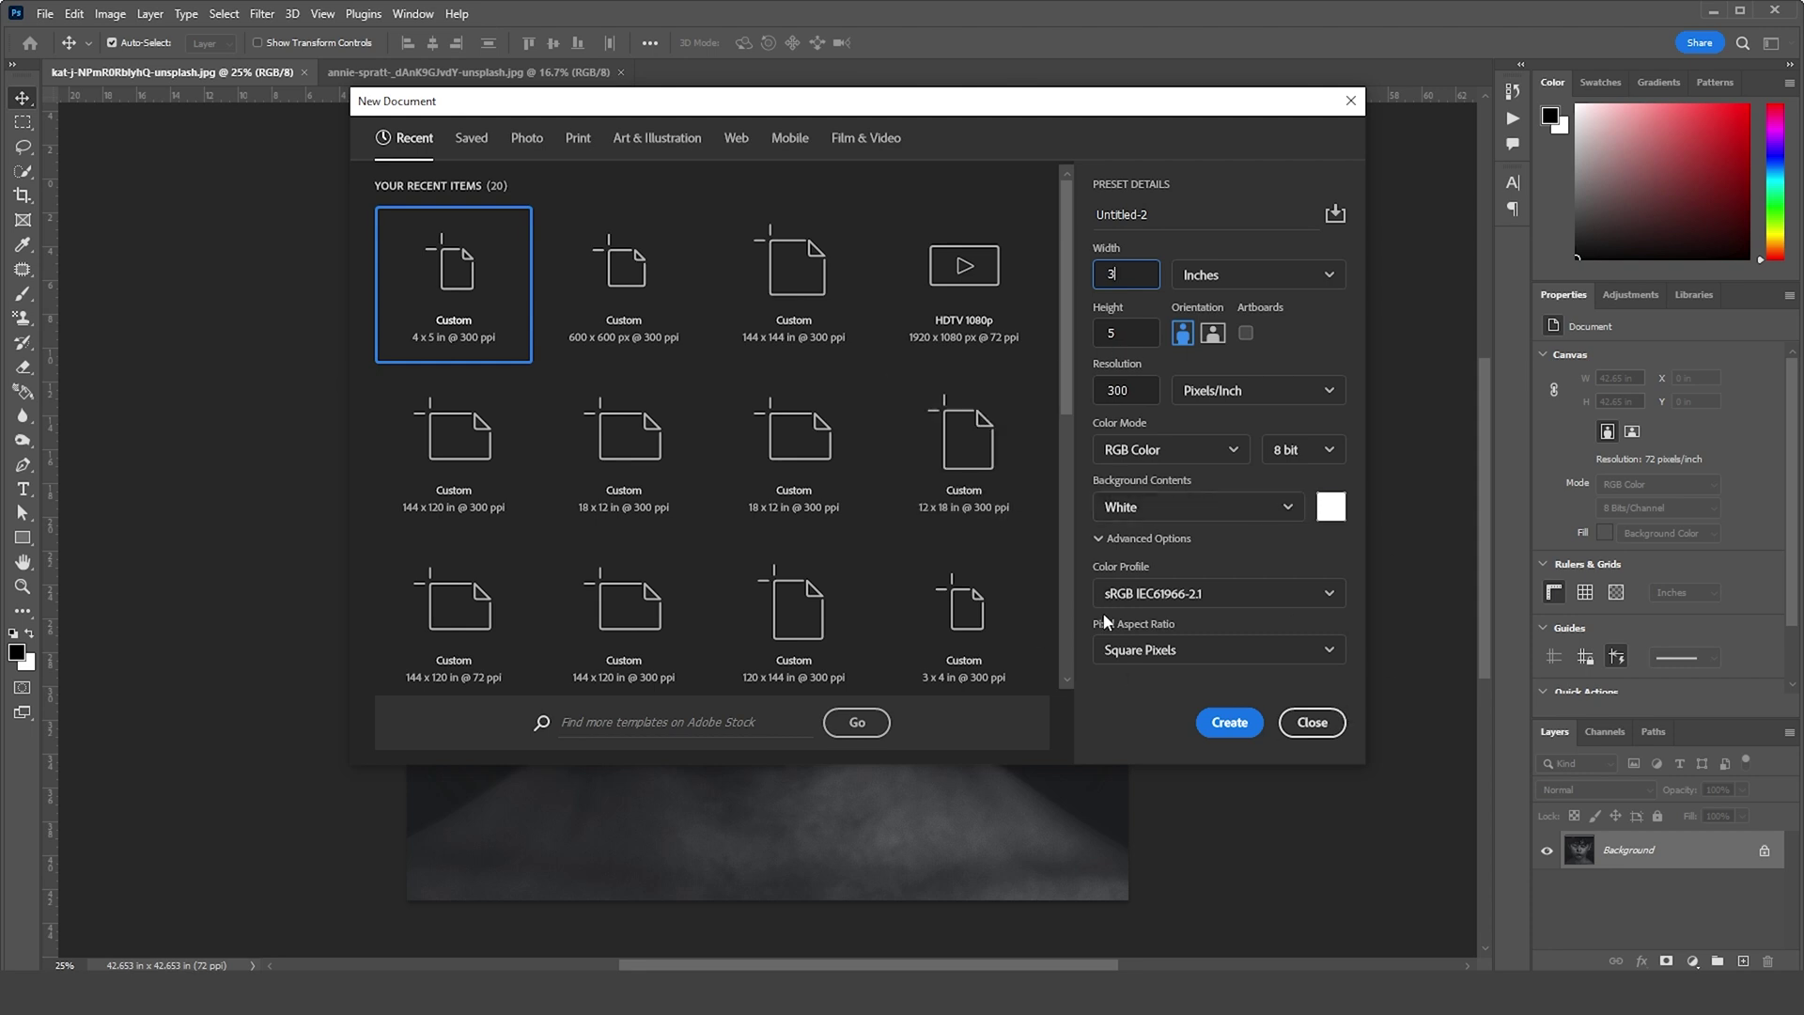
click(1227, 723)
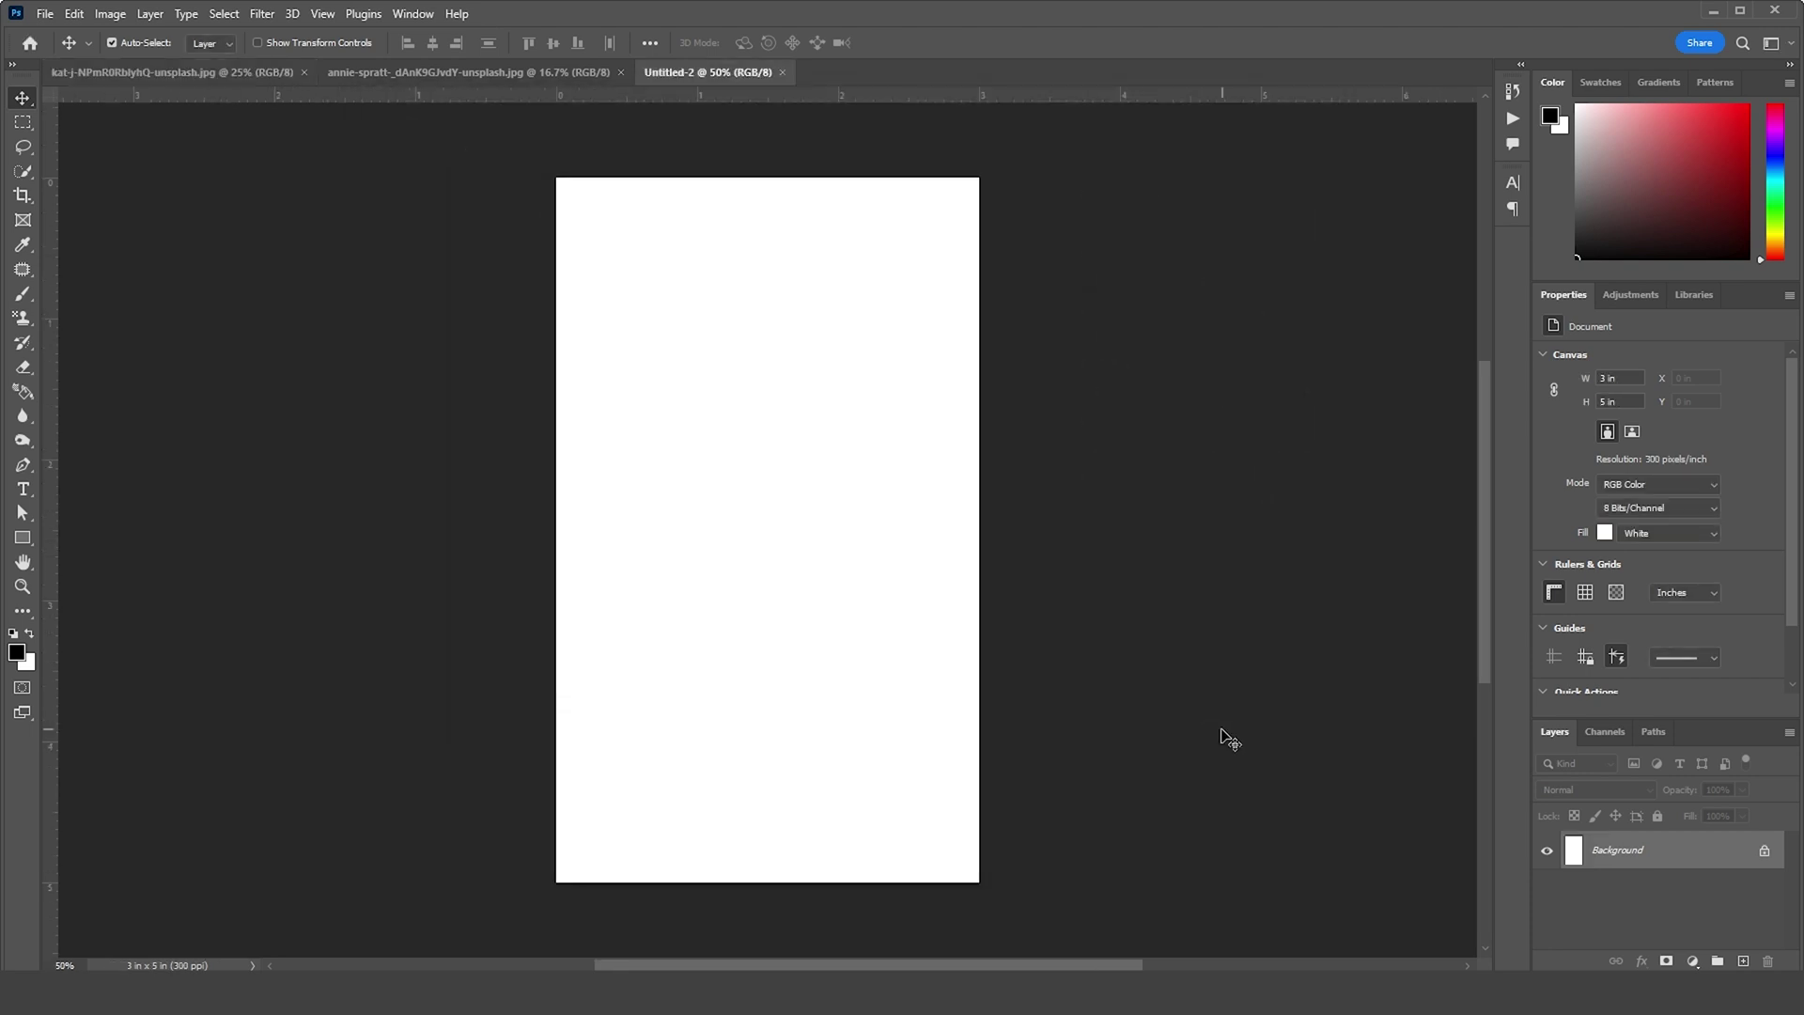
click(538, 75)
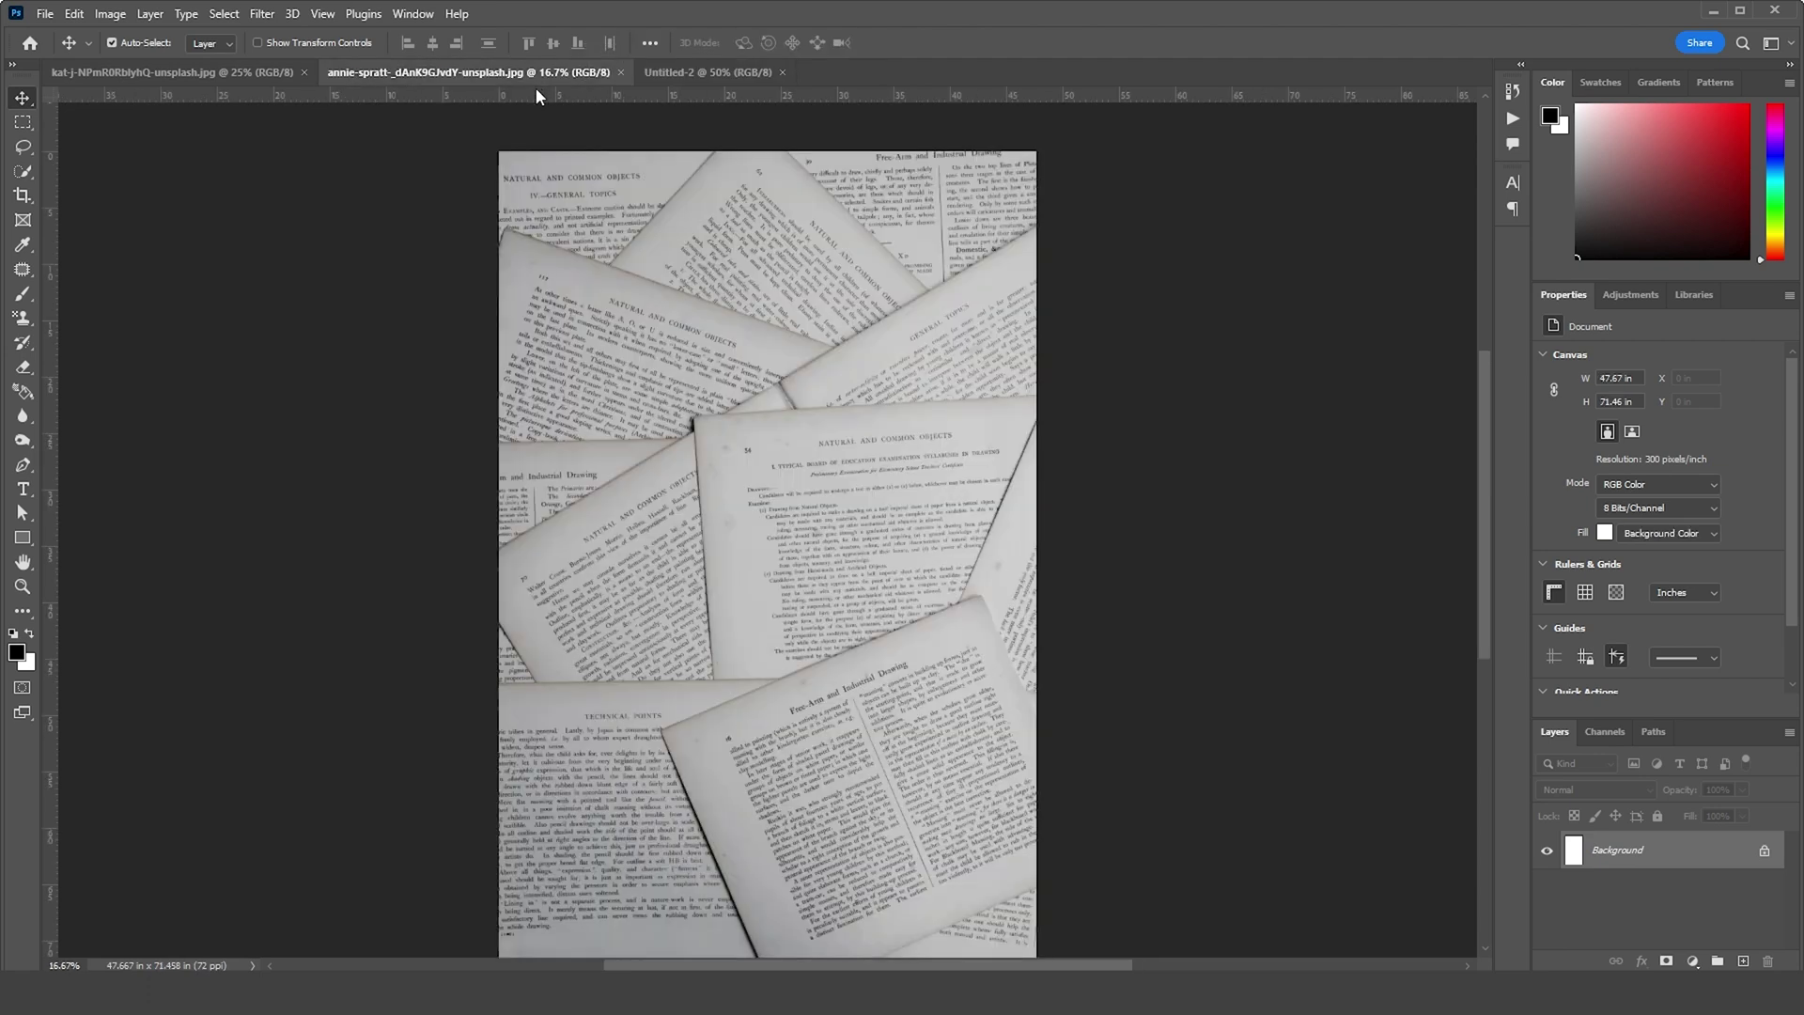
click(245, 72)
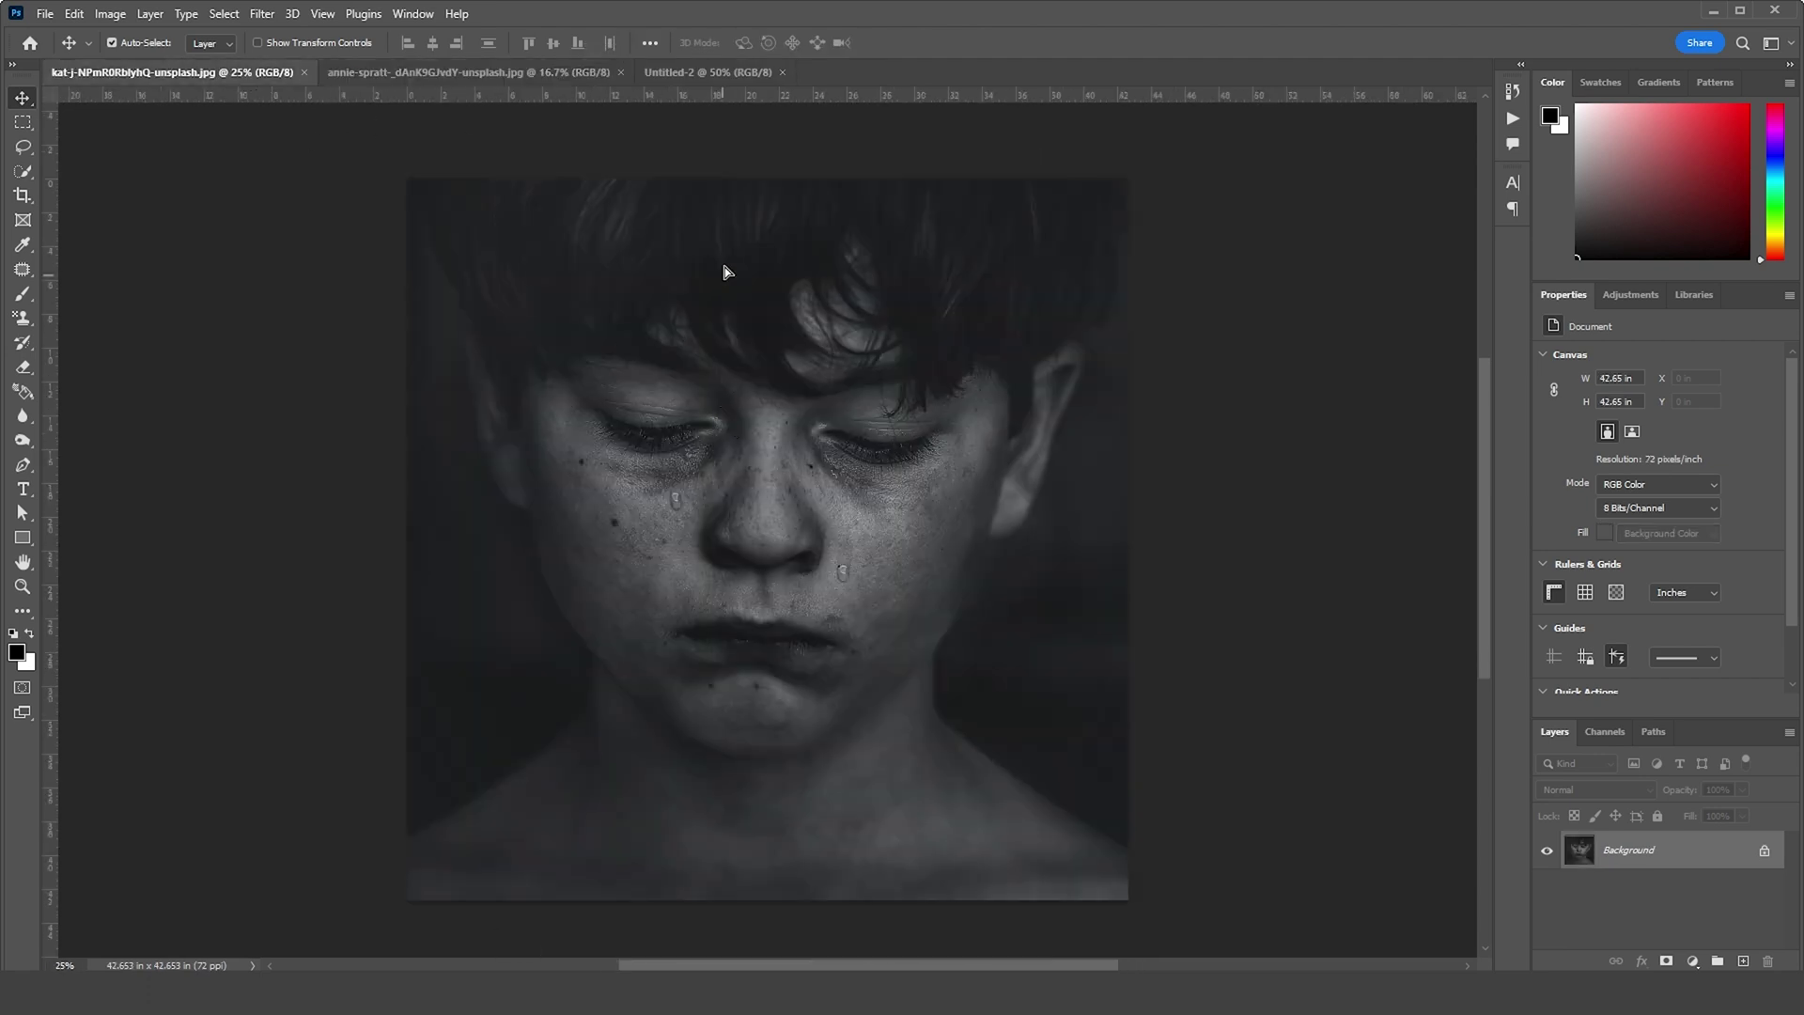
Bring the boy portrait into the new poster and convert it to a smart object
drag(727, 271, 788, 618)
right_click(1623, 853)
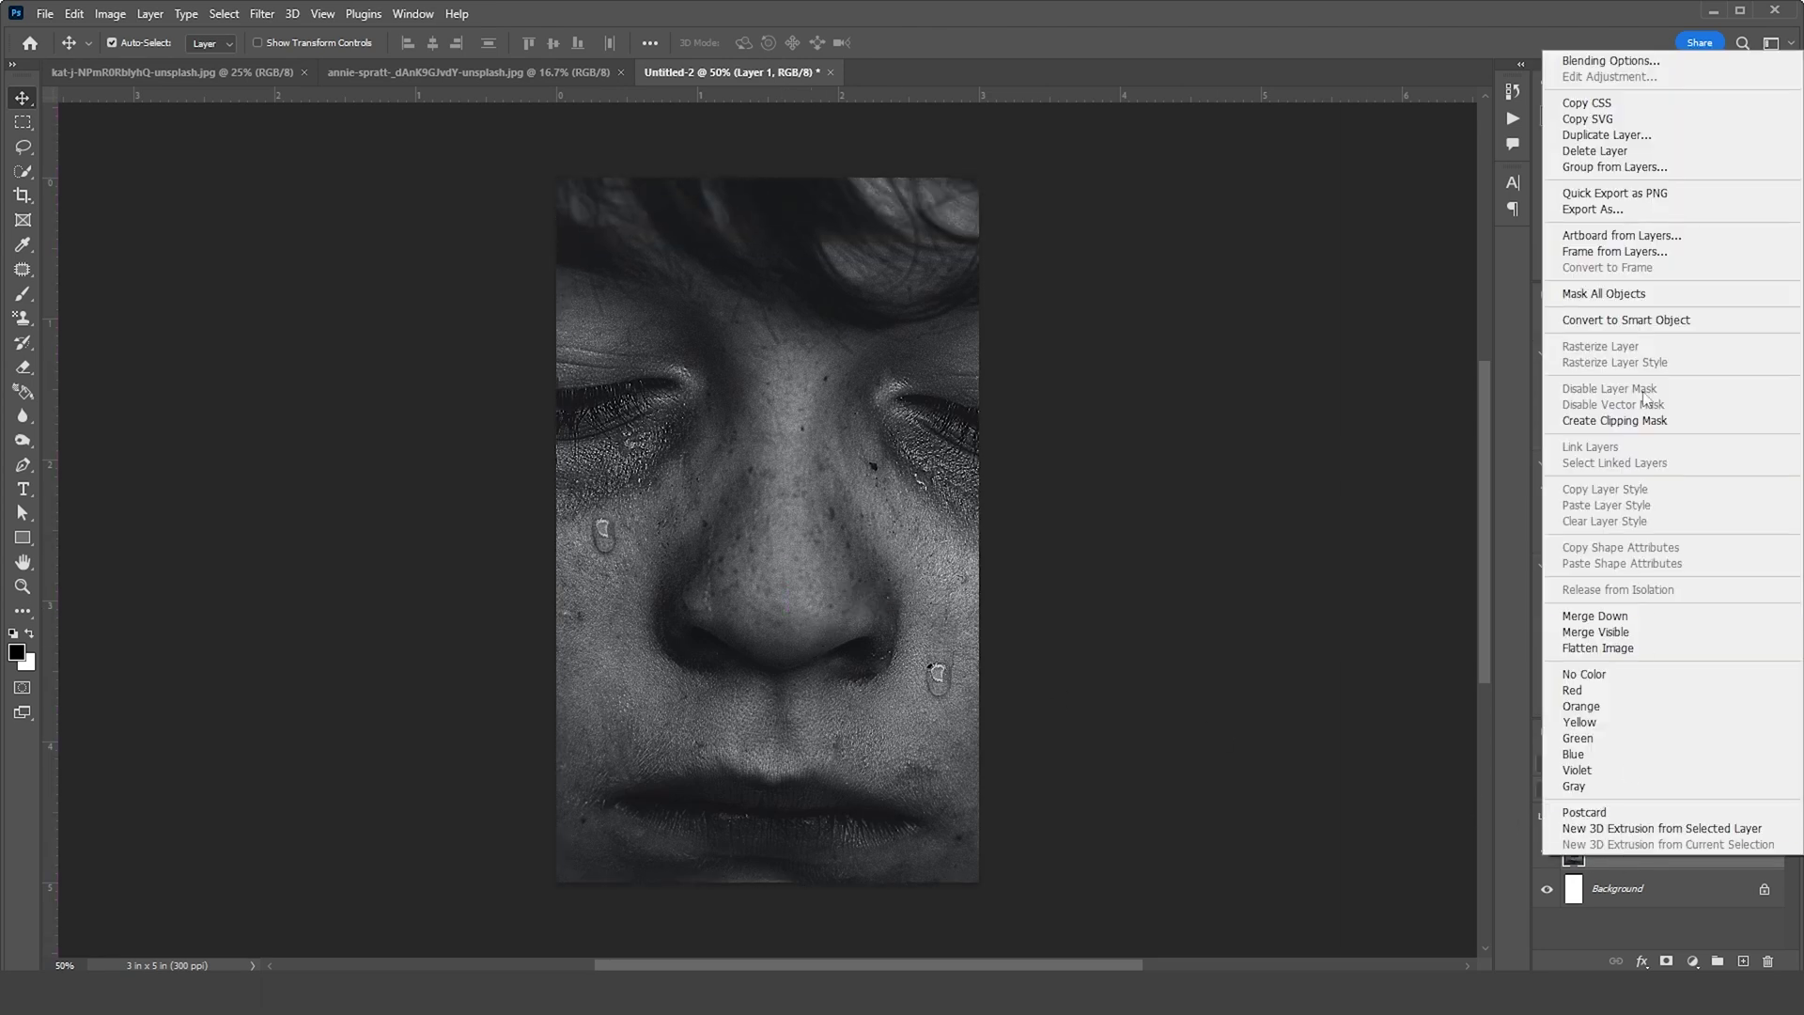
click(1631, 319)
Scale the portrait to about 38% and position it in the poster's lower area
key(ctrl+t)
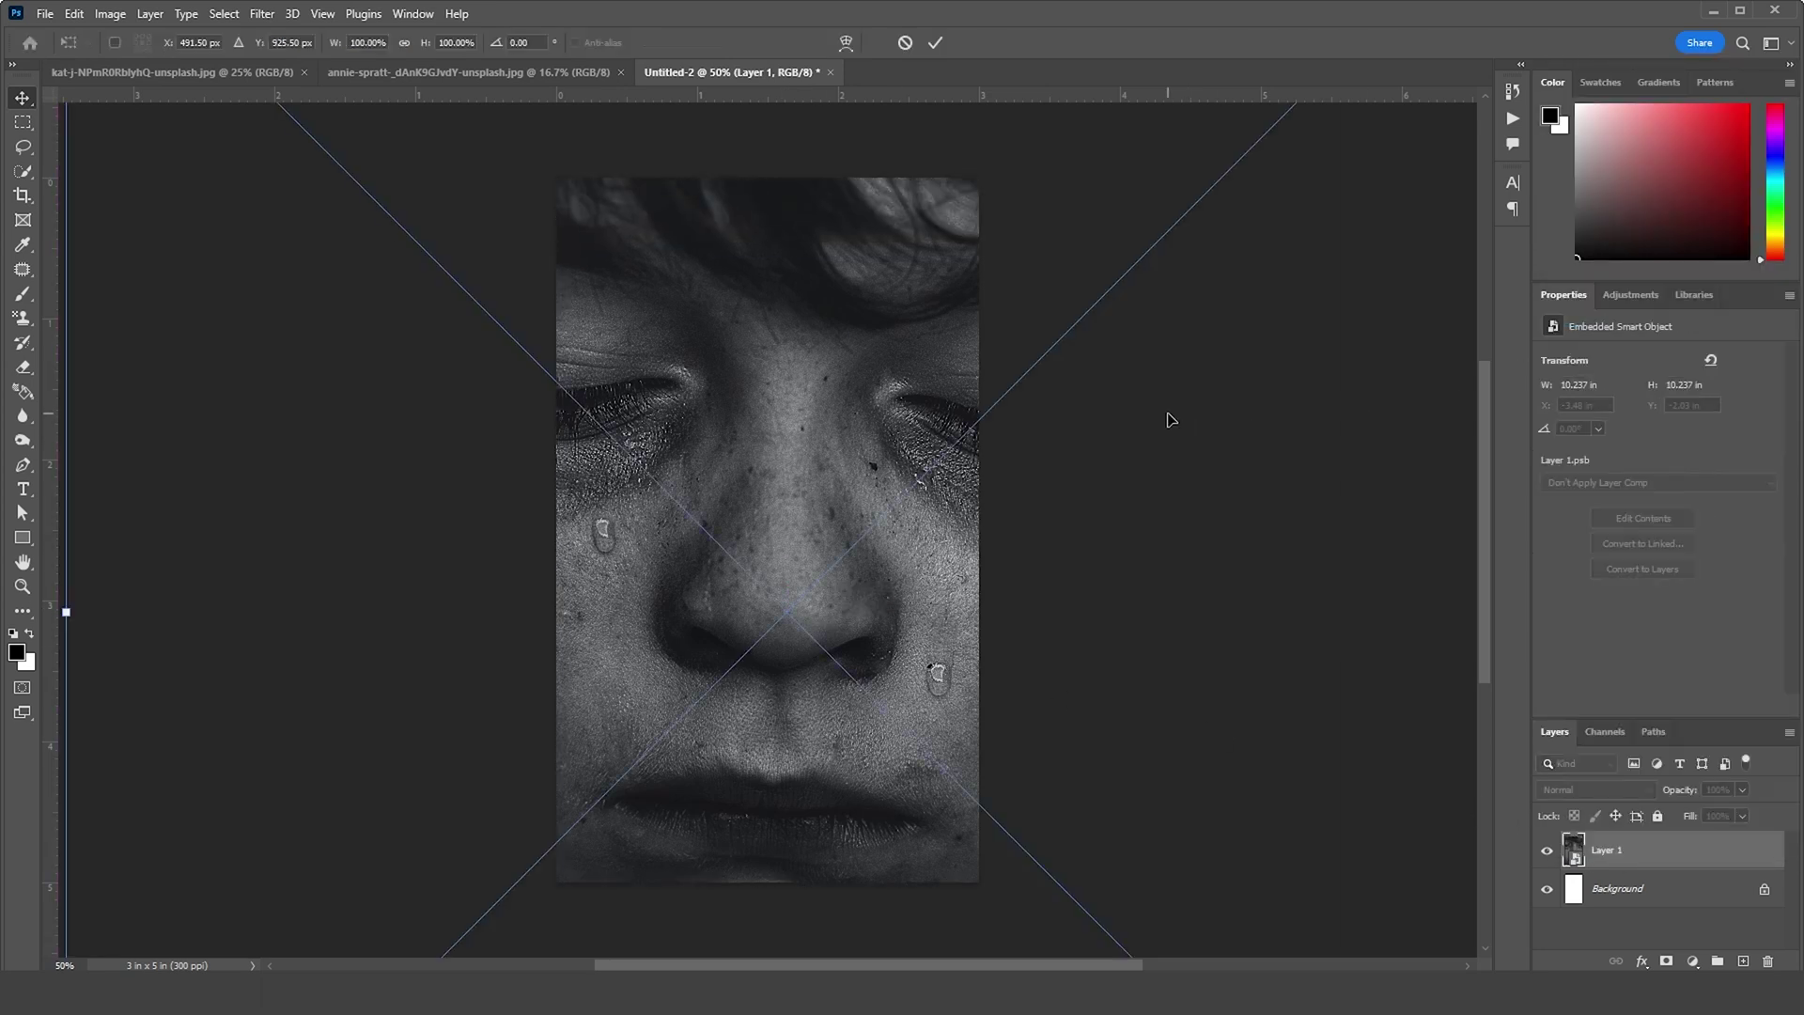
key(ctrl+minus)
key(ctrl+minus)
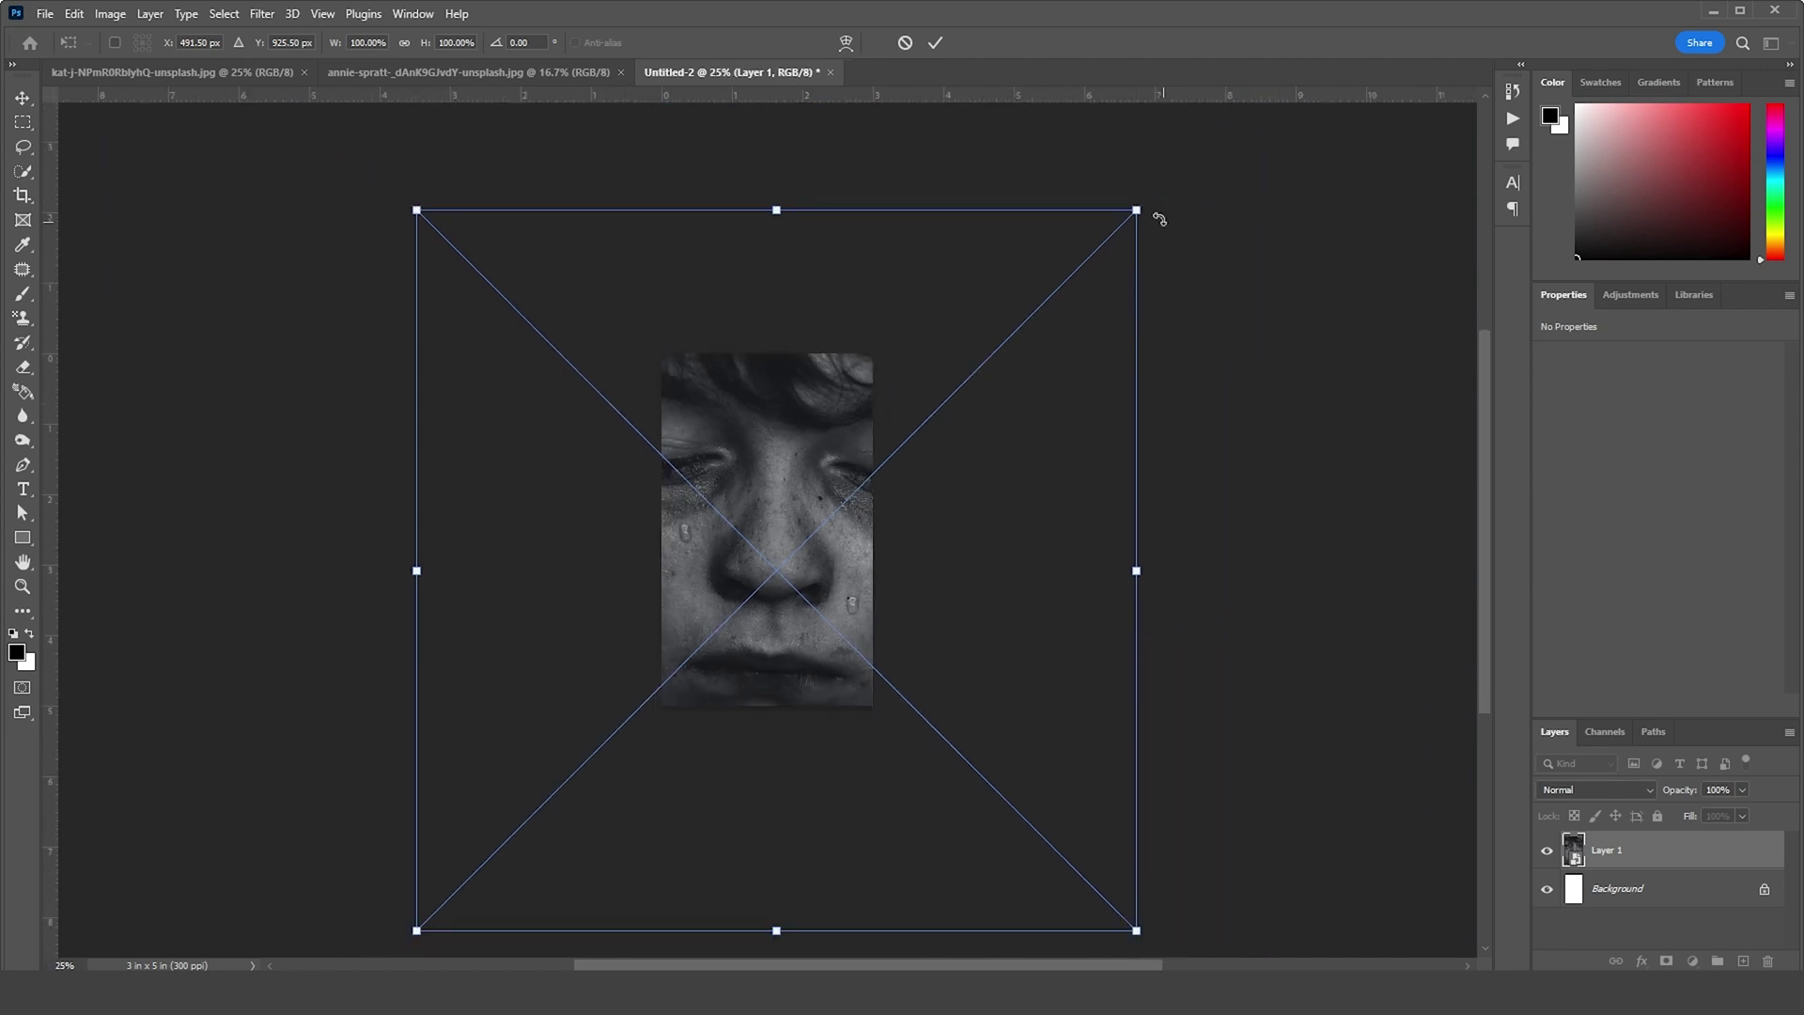
drag(1138, 207, 926, 438)
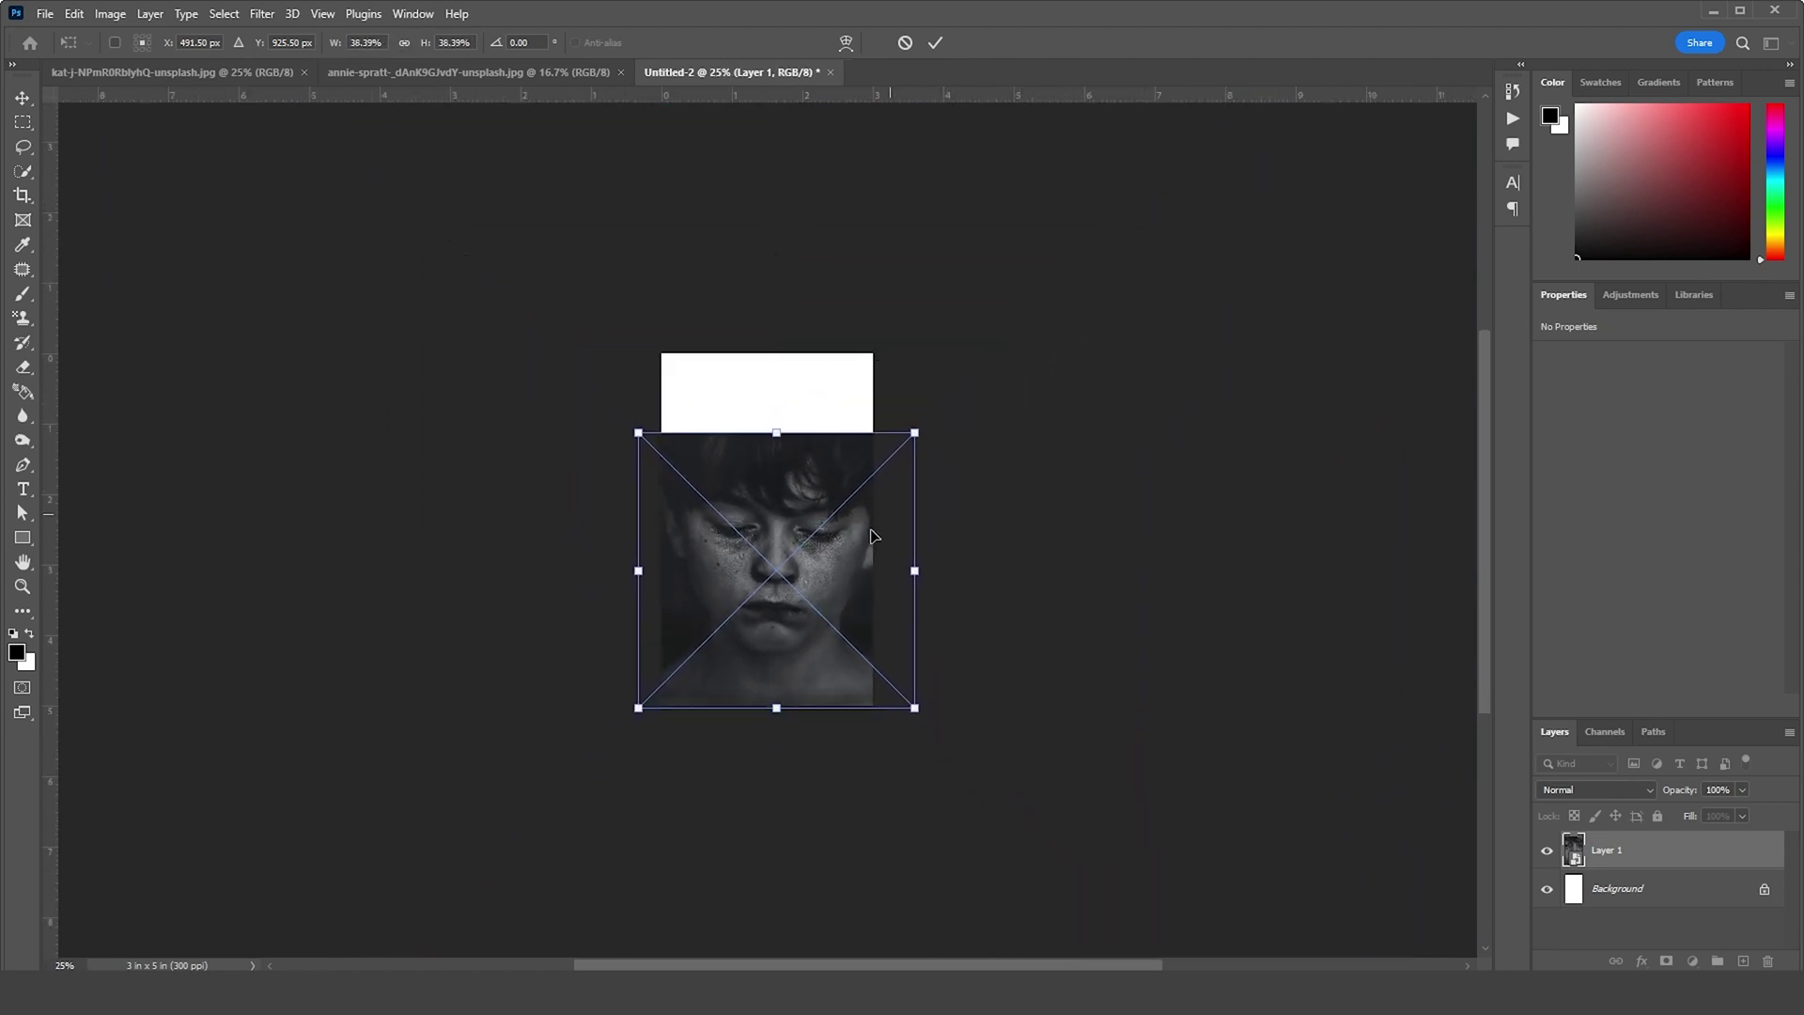
mouse_move(875, 539)
mouse_down()
mouse_move(864, 583)
mouse_move(864, 549)
mouse_up()
key(Return)
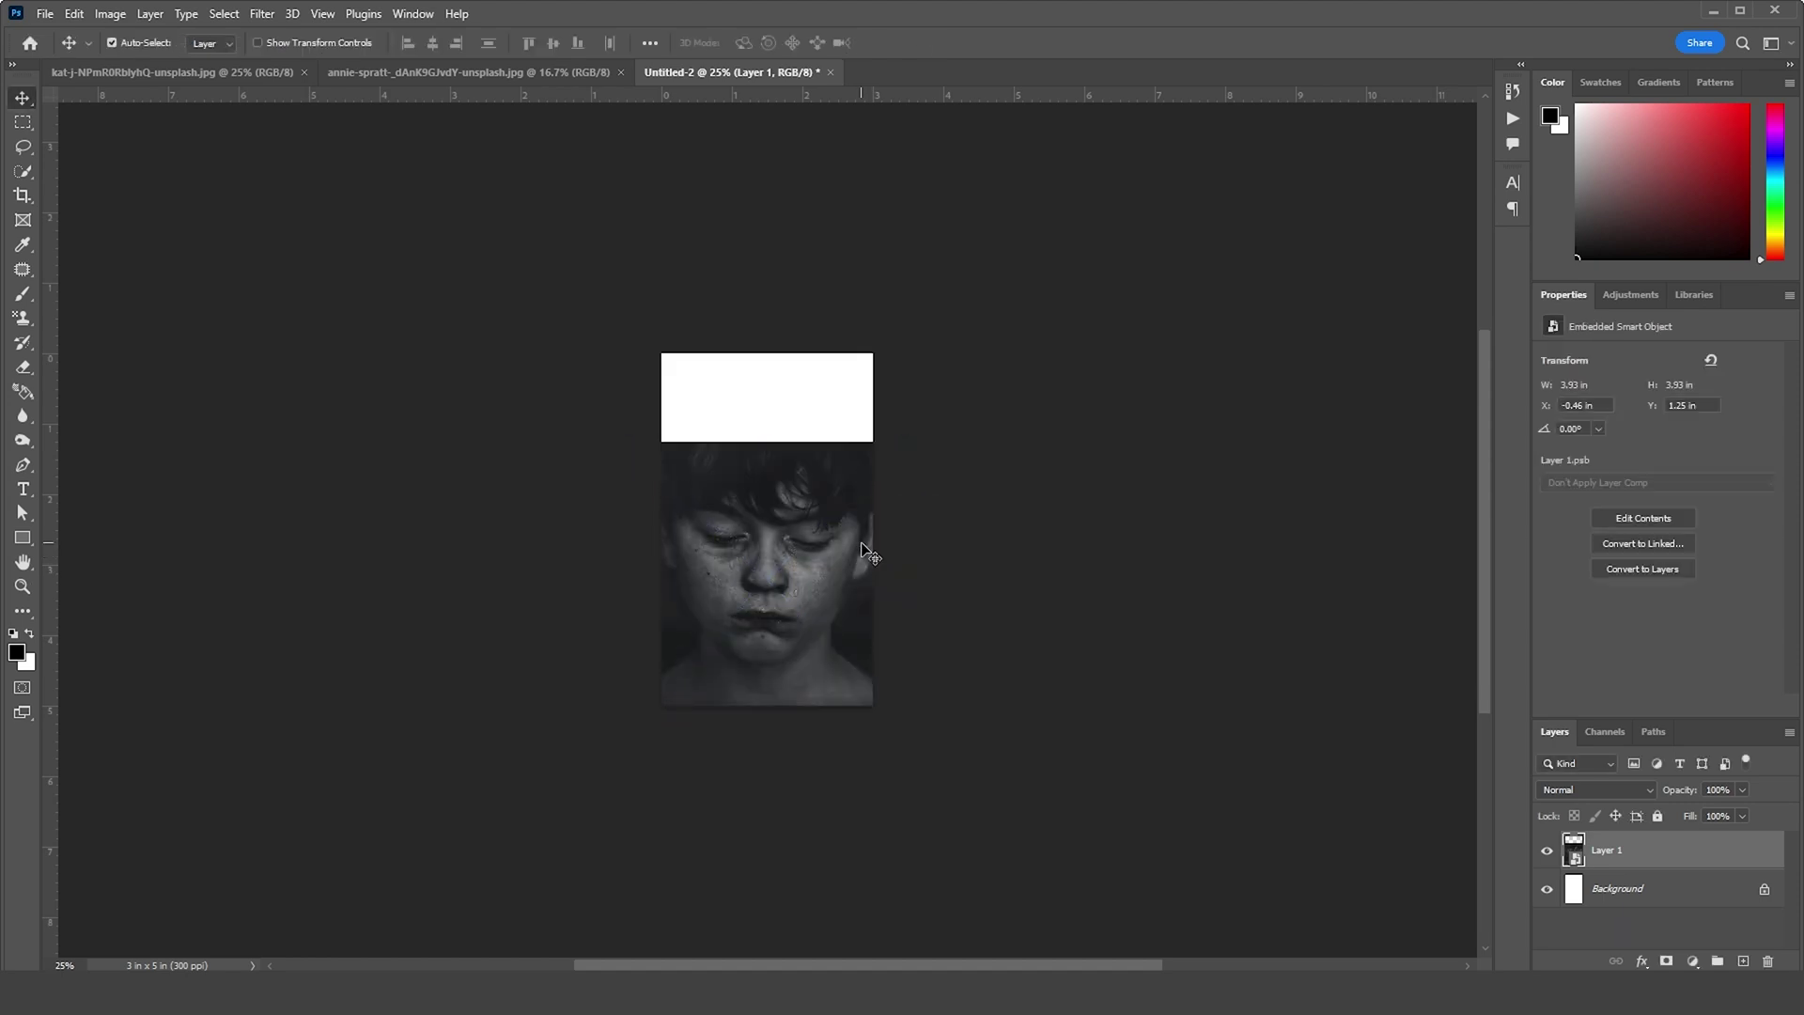
key(ctrl+plus)
key(ctrl+plus)
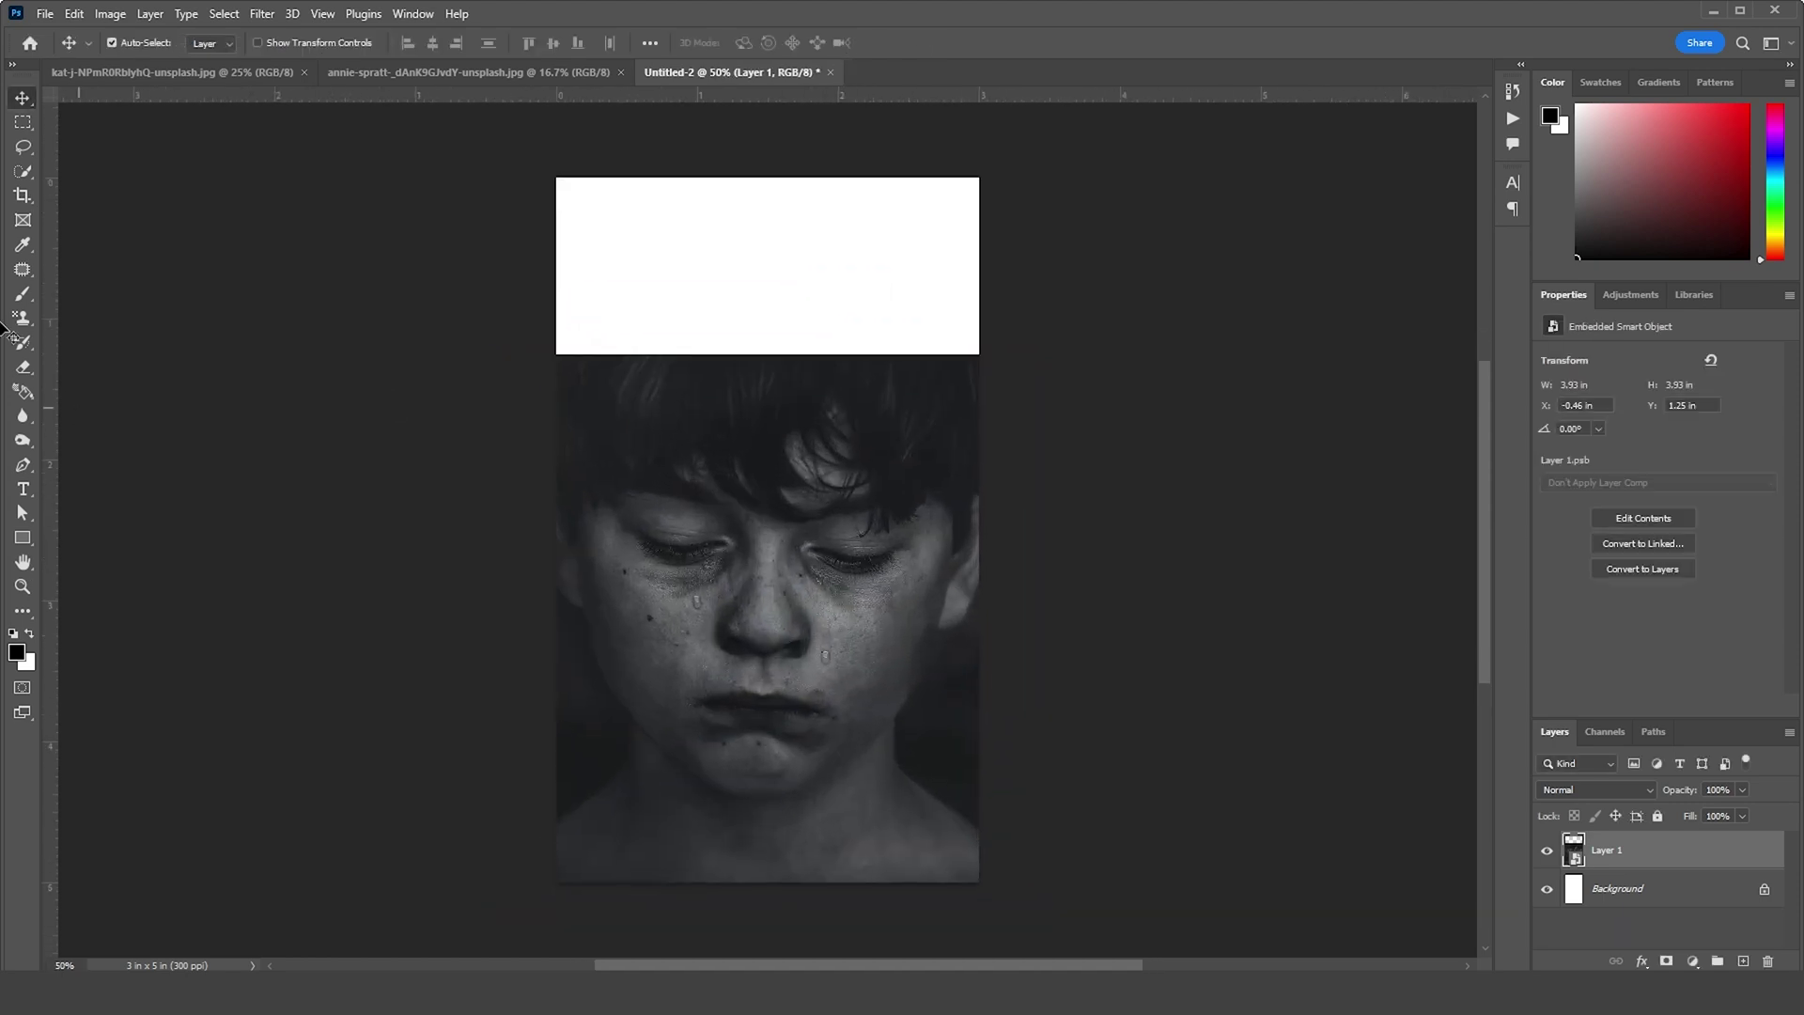
Set the Rectangle tool's fill to the photo's dark background tone, #161719
click(22, 538)
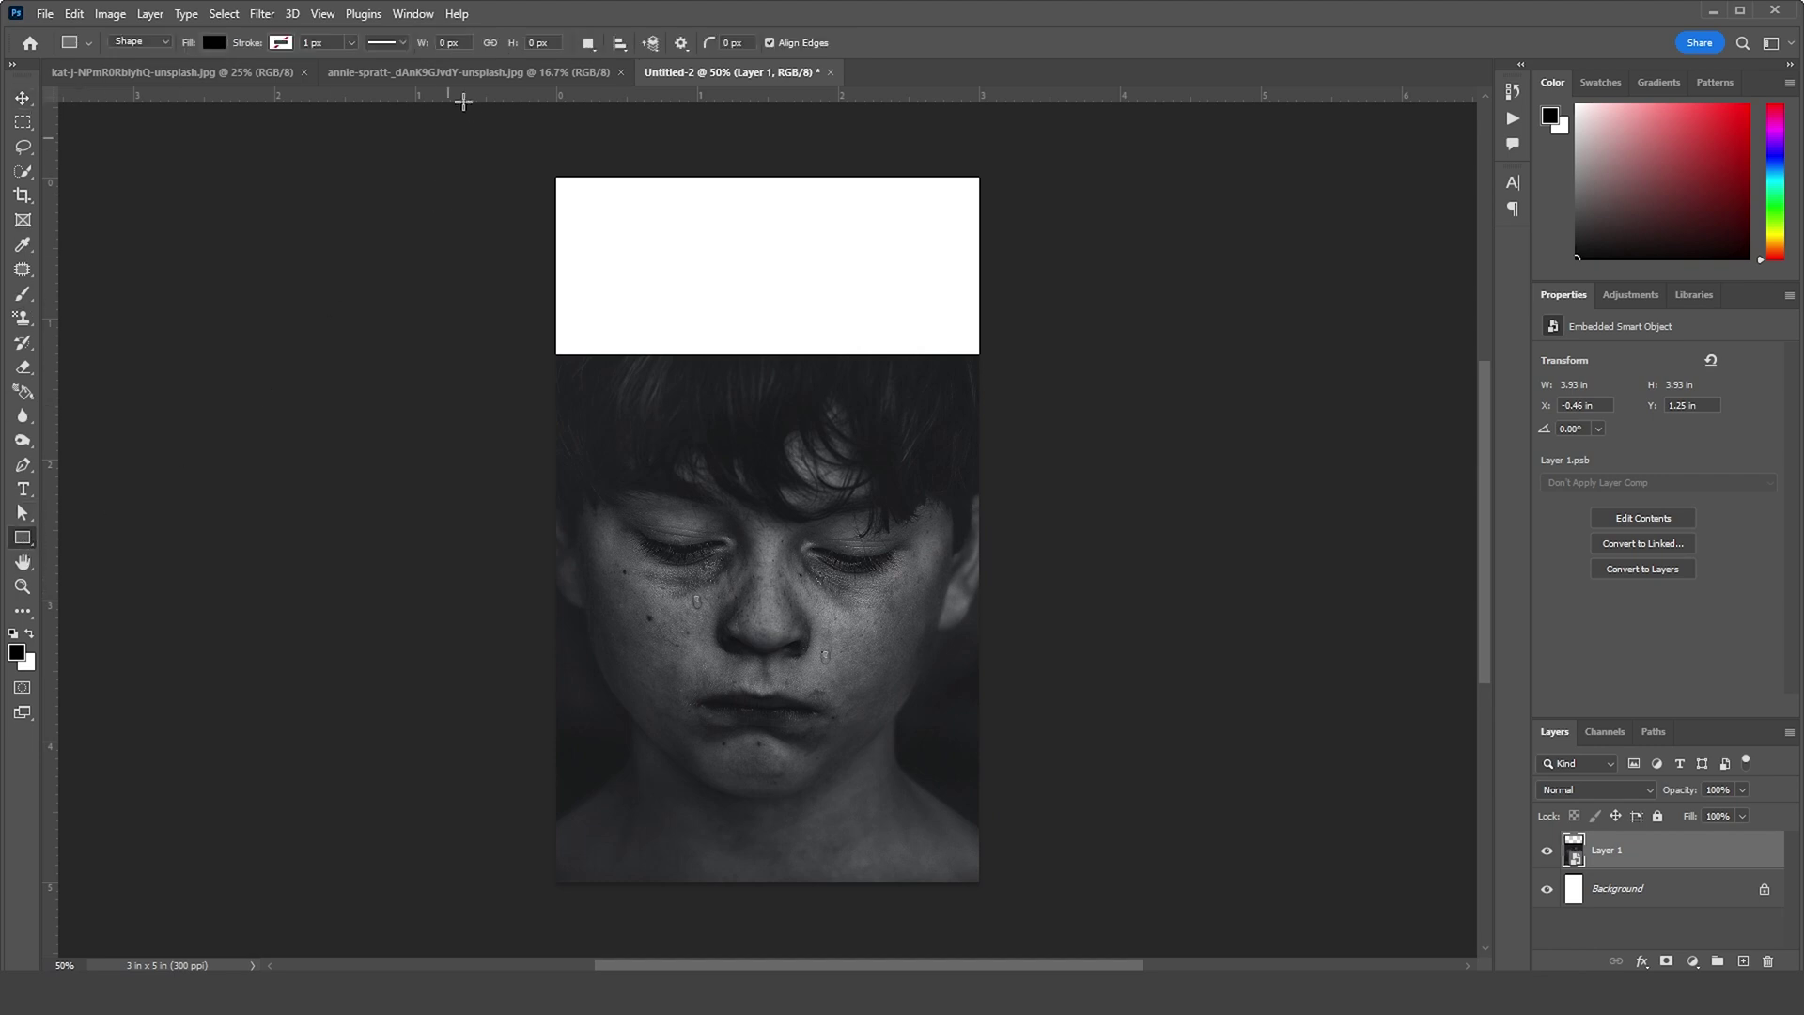
click(215, 43)
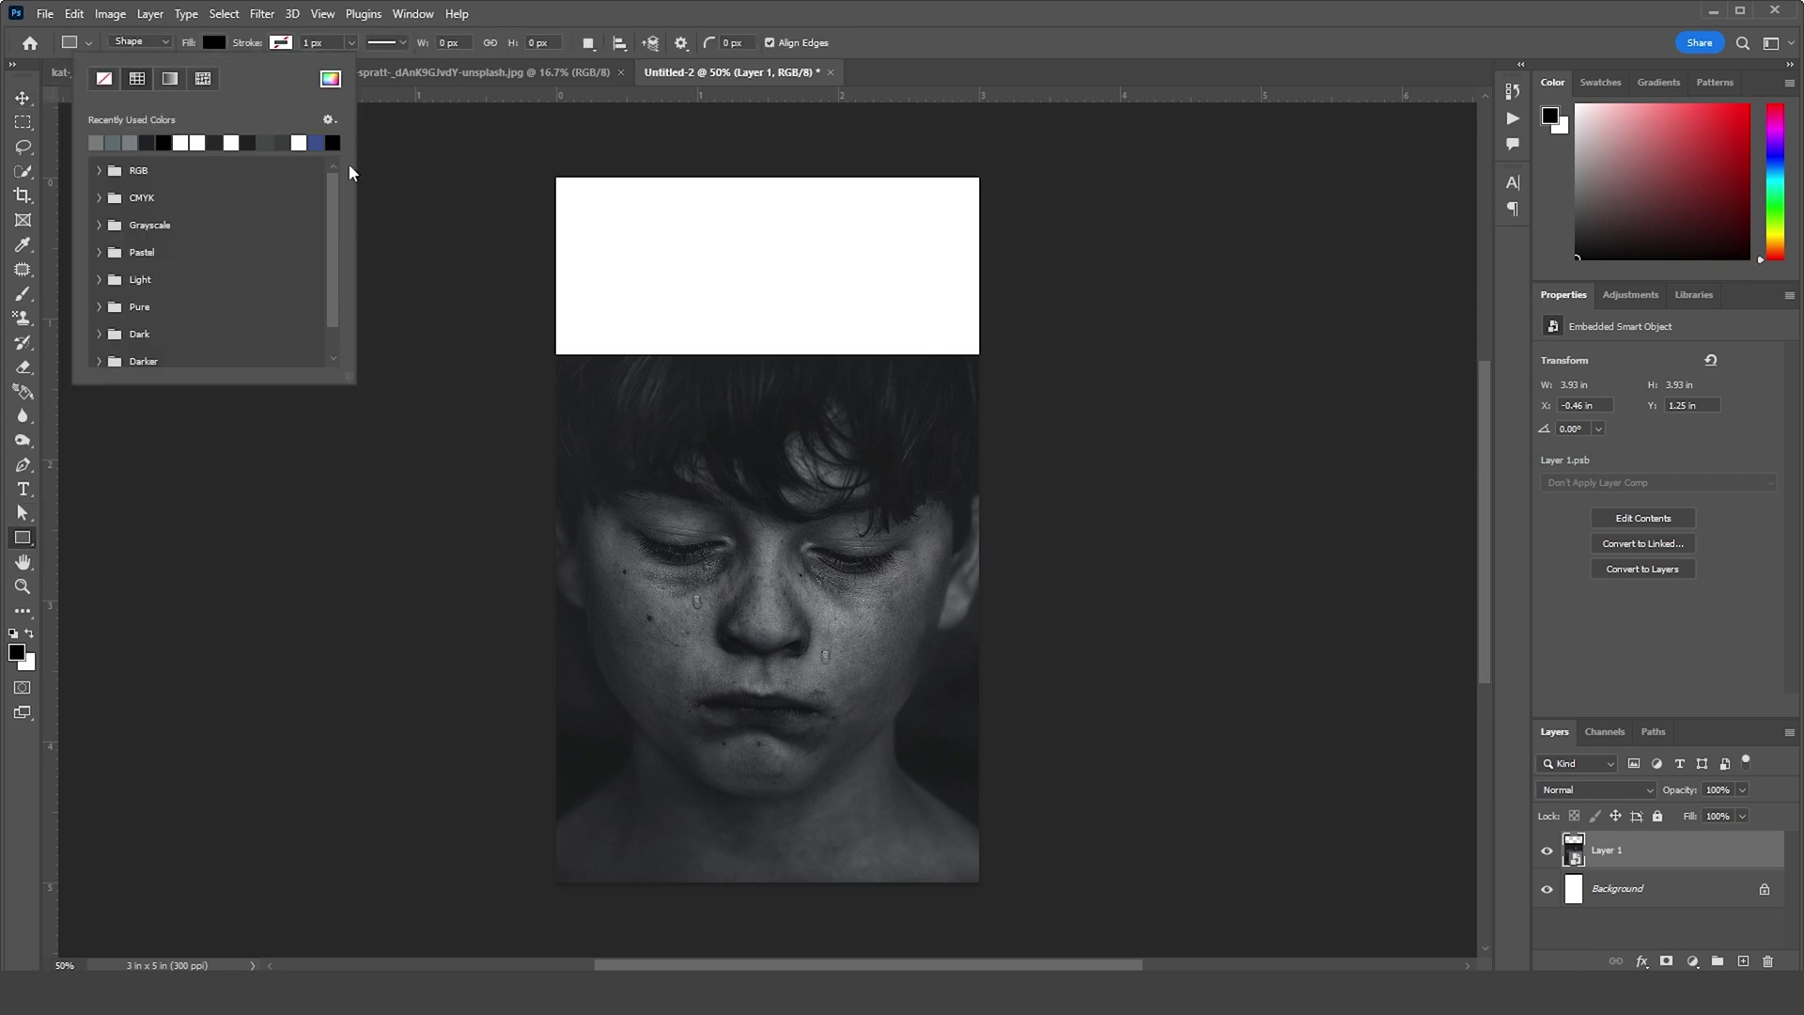
click(330, 79)
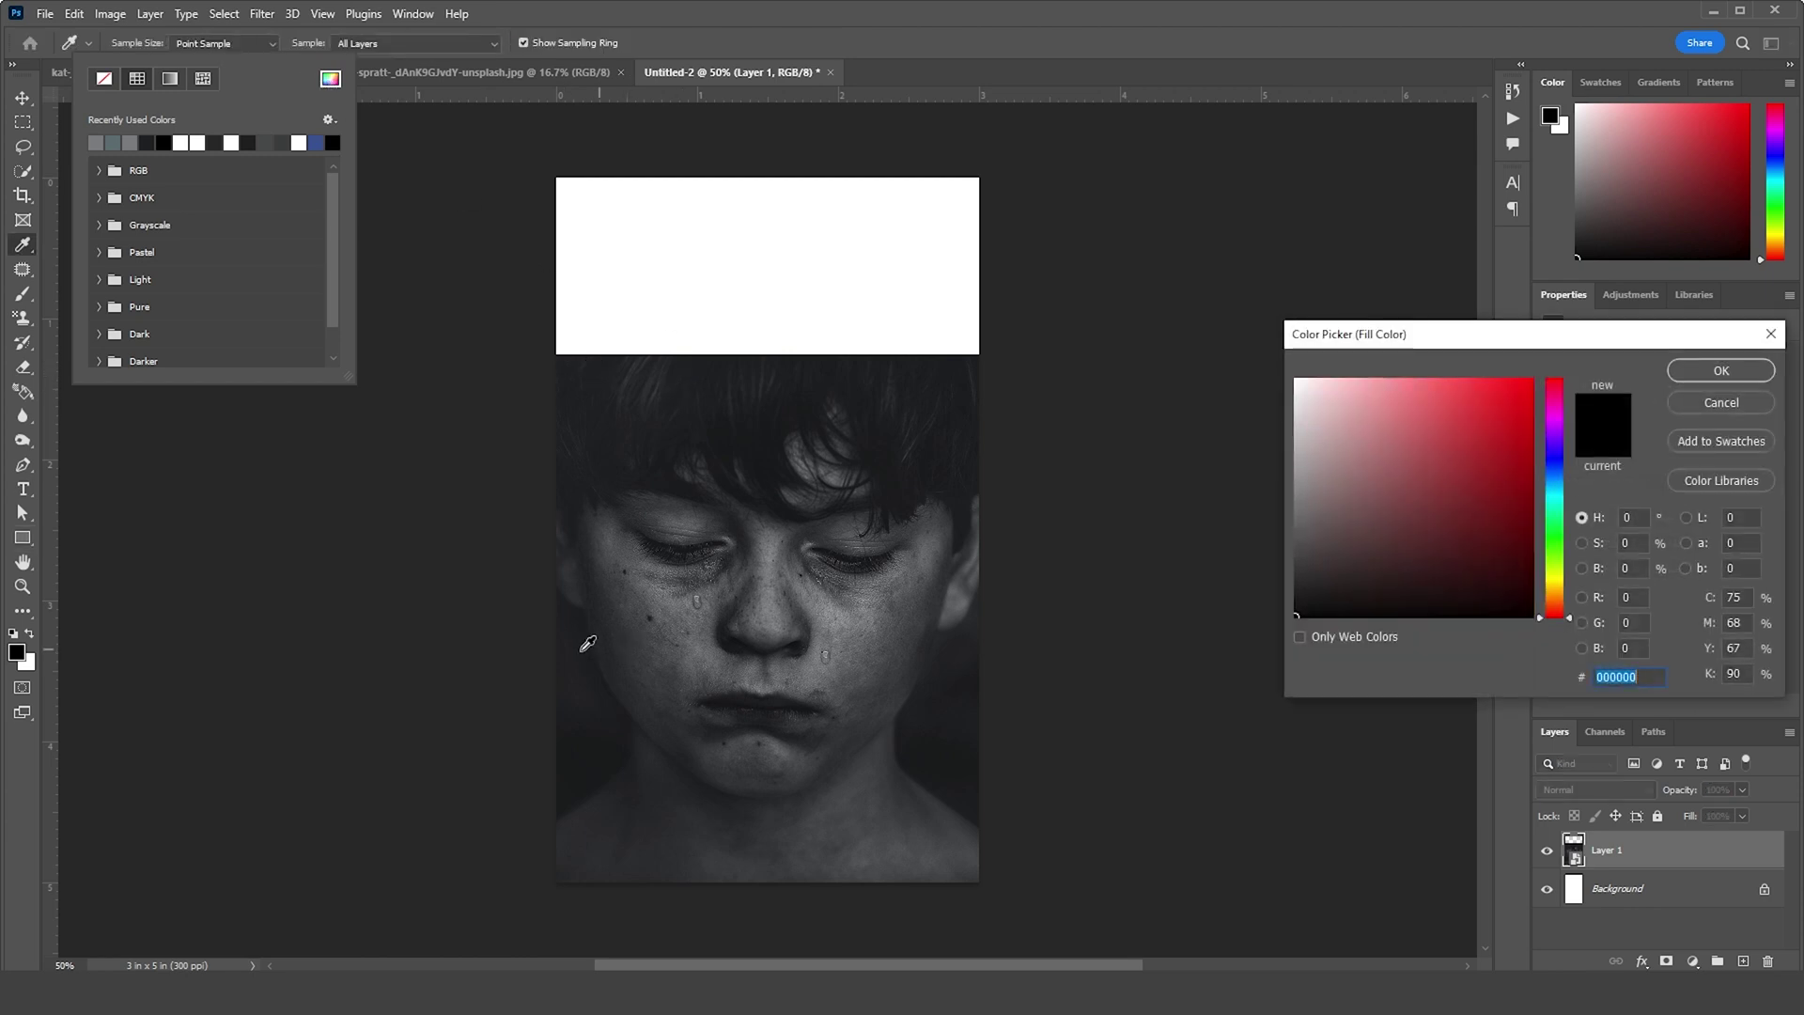
click(584, 613)
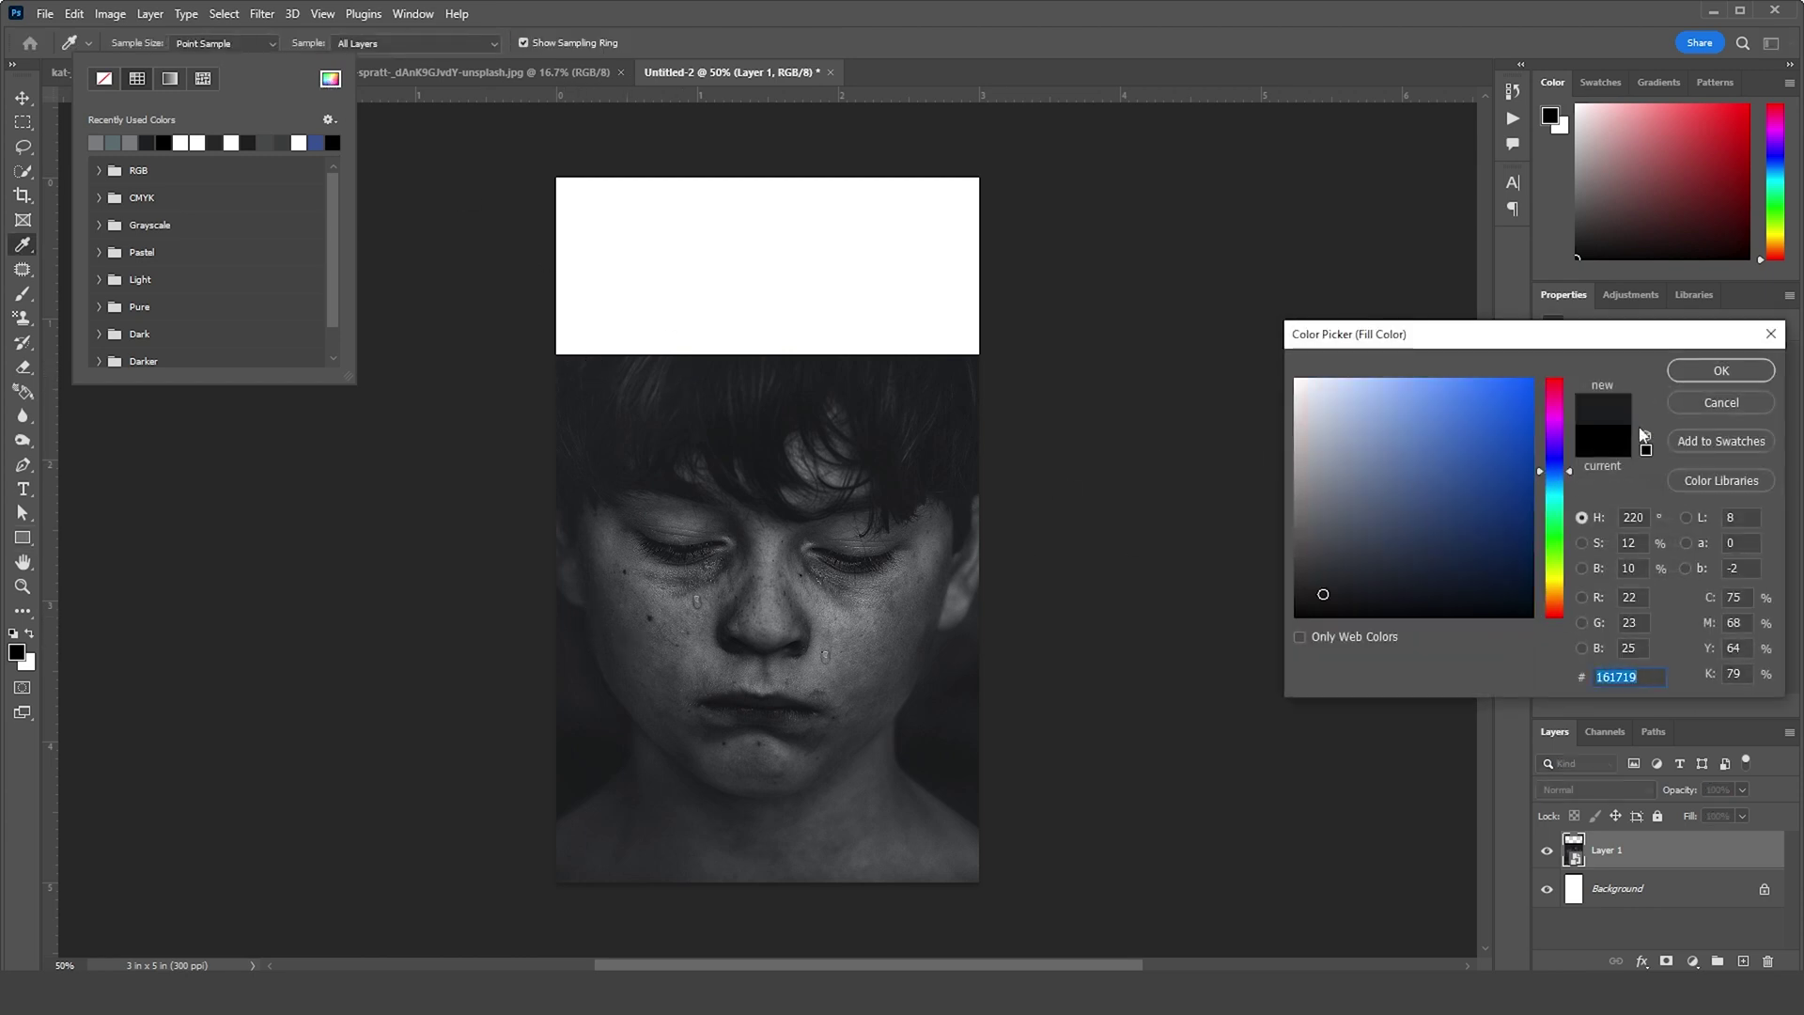
click(1721, 370)
Draw the dark rectangle over the white top strip and convert it to a smart object
drag(469, 122, 1284, 407)
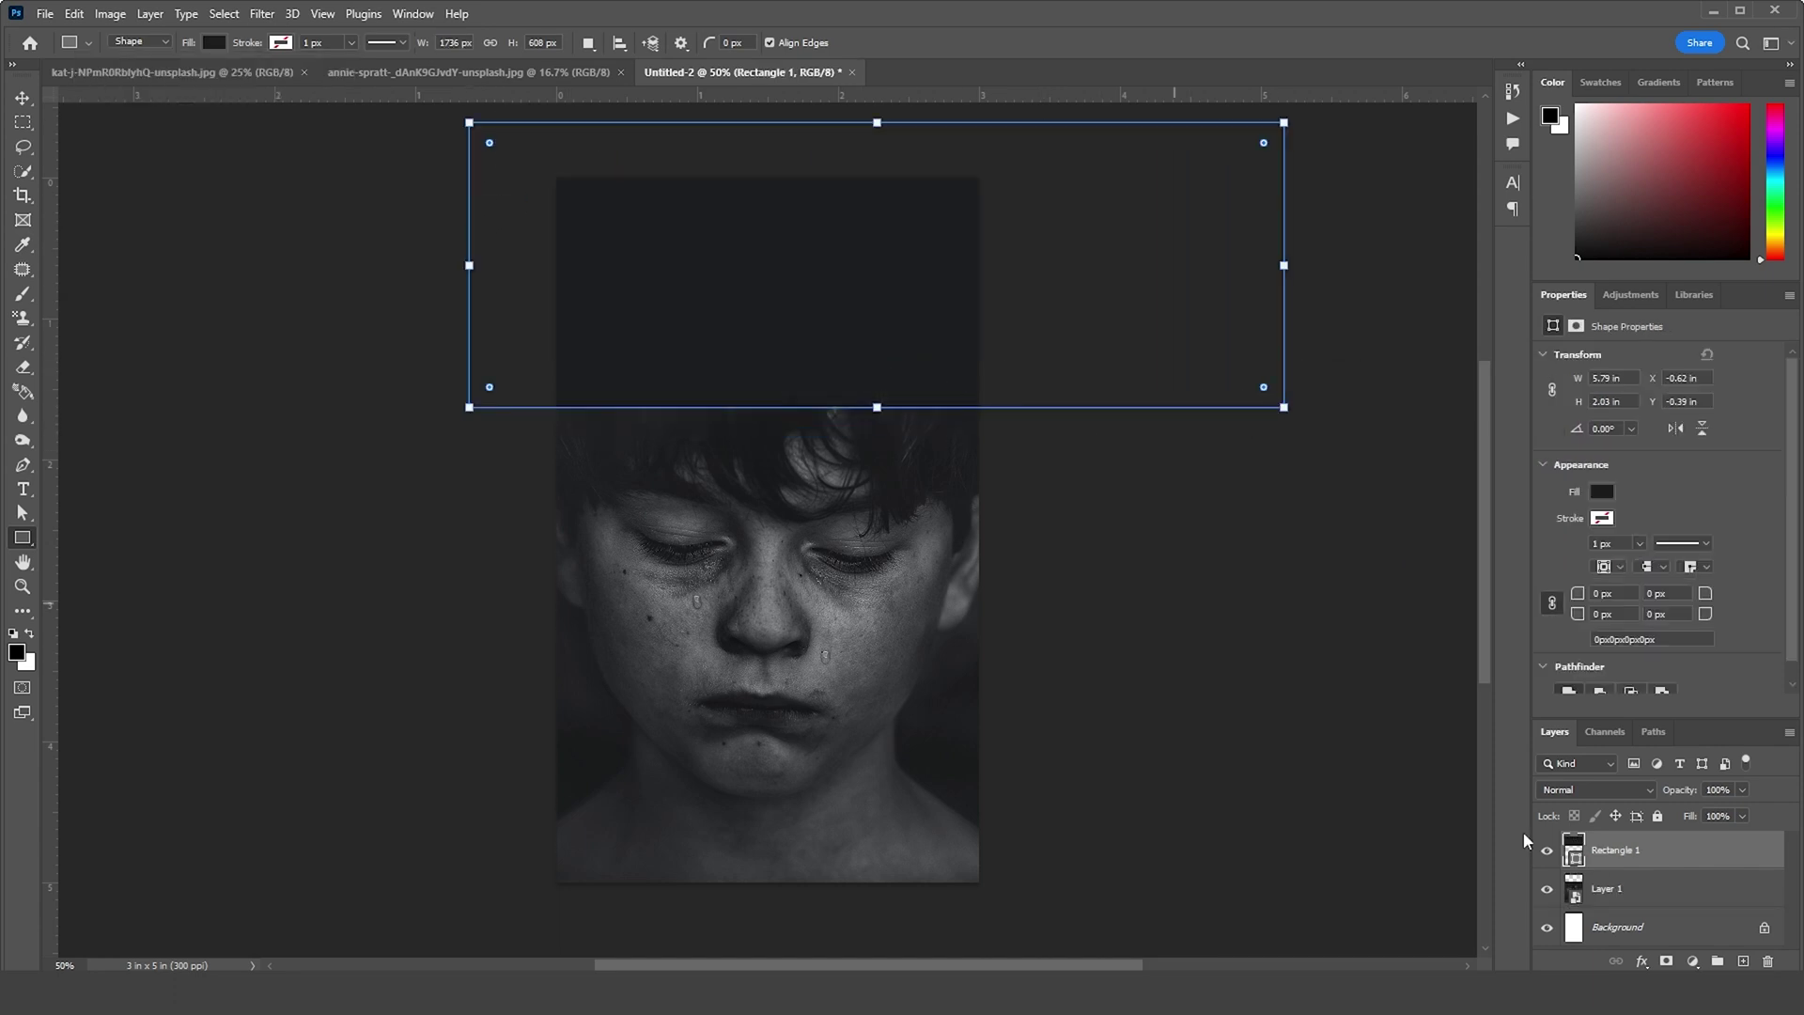
right_click(1647, 855)
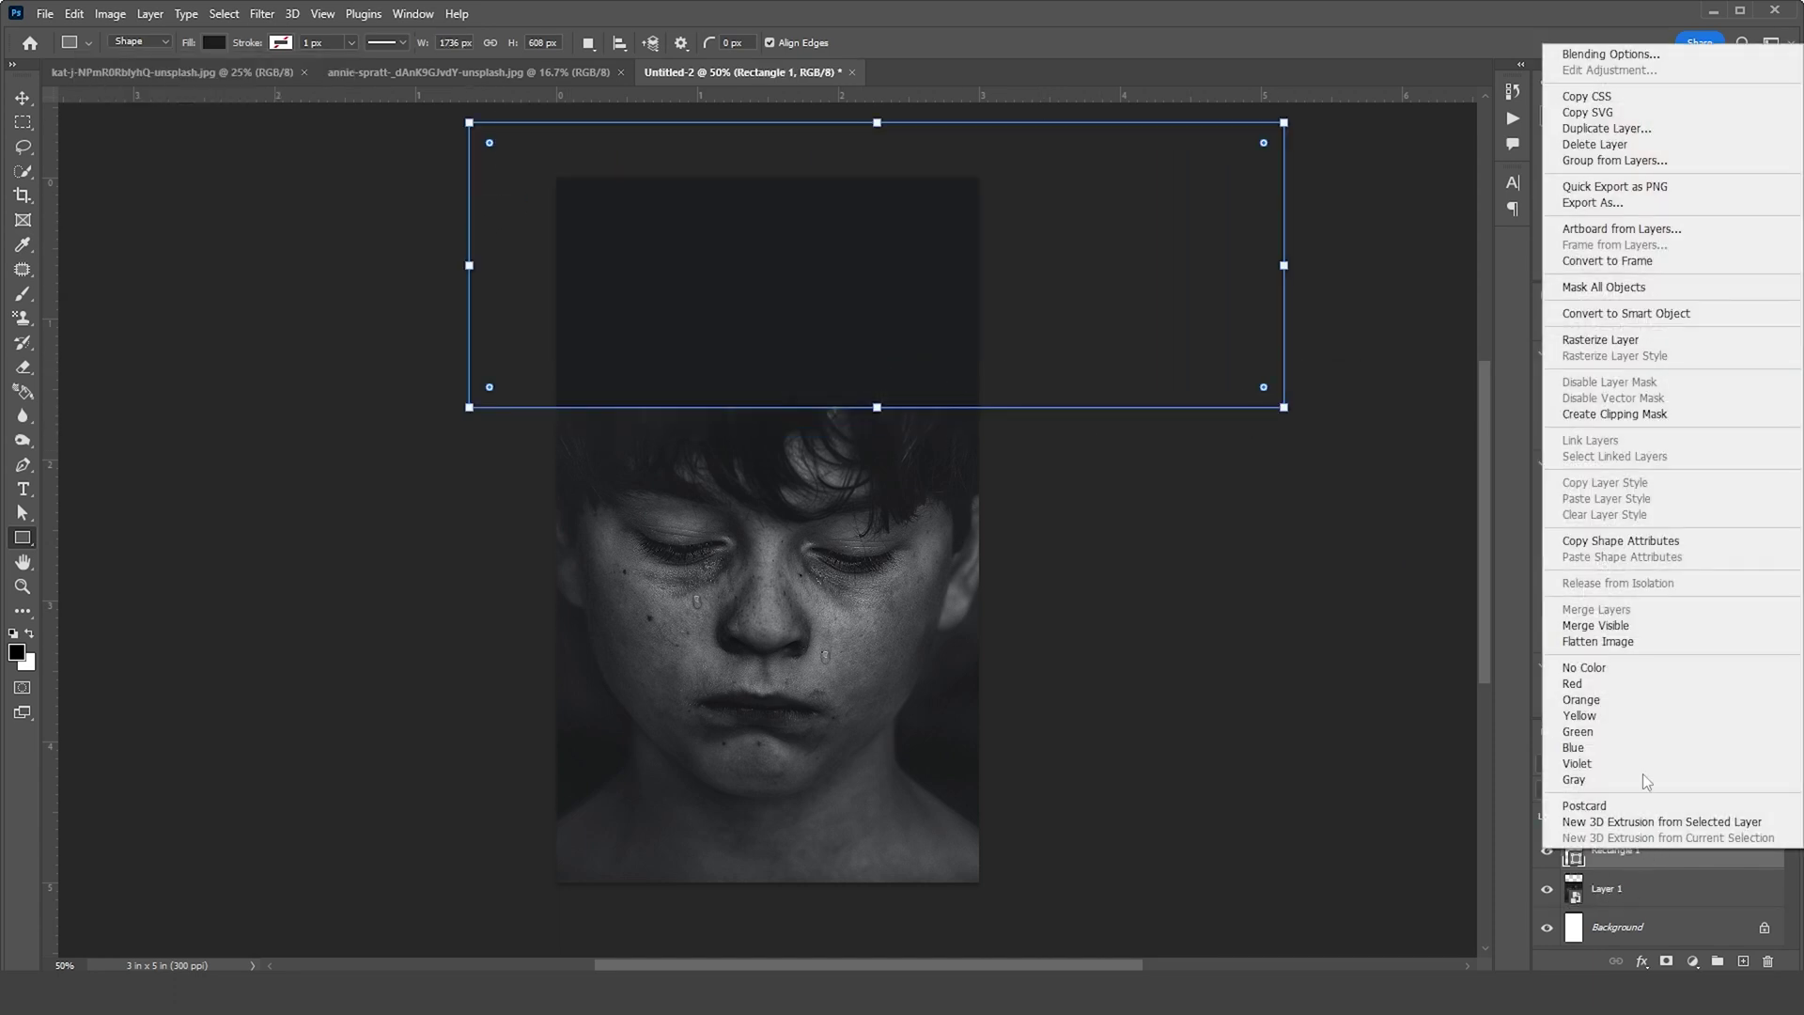
click(1626, 316)
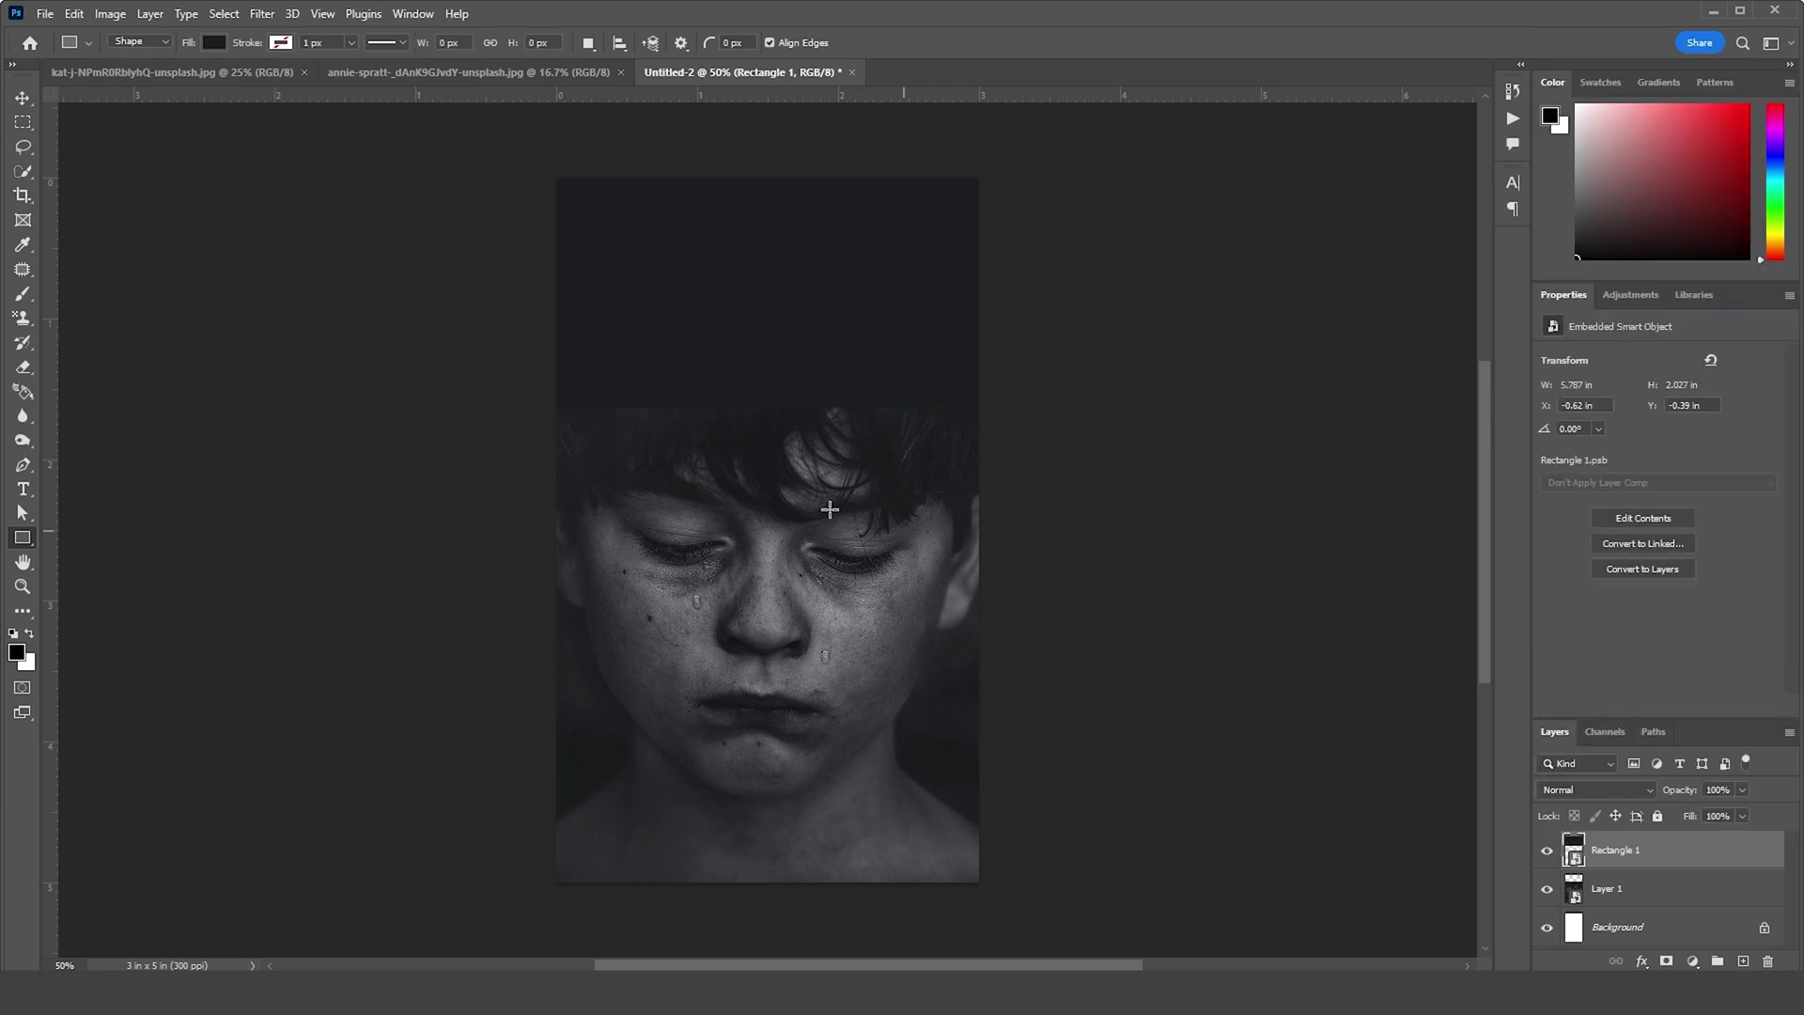
In Liquify, forward-warp the dark band into the top-left corner and round its edge
click(262, 13)
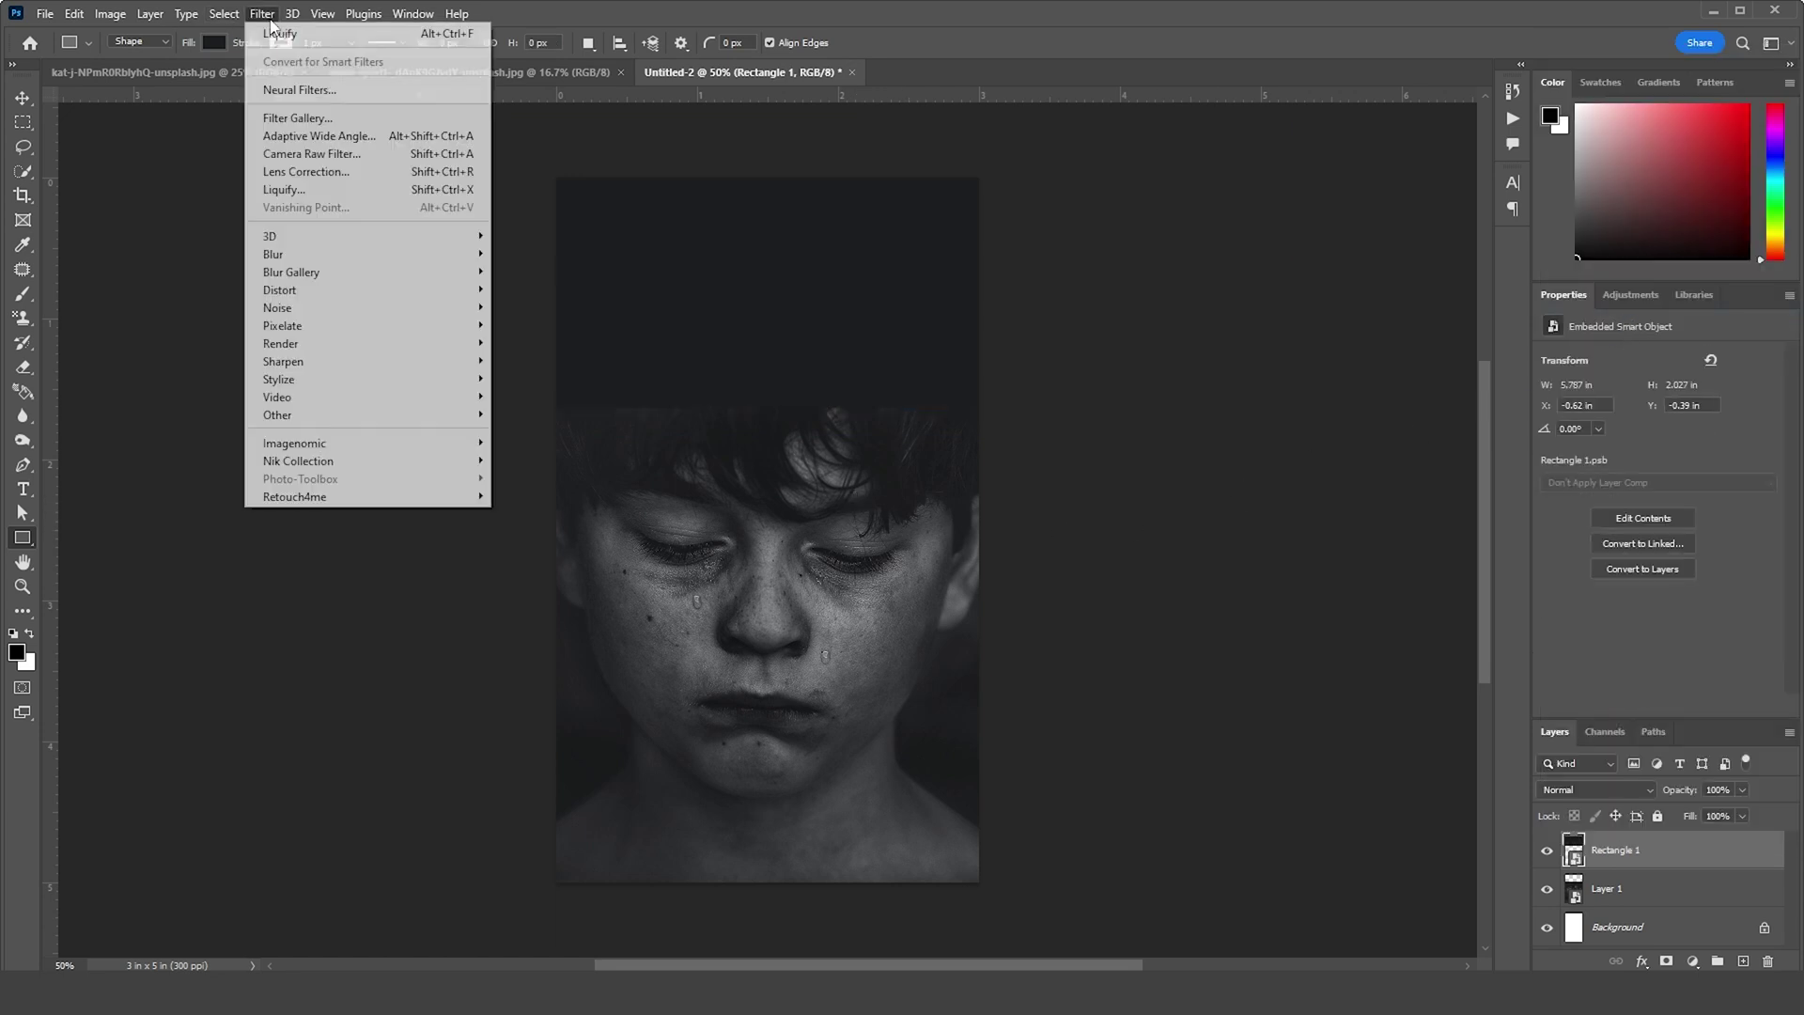
click(304, 190)
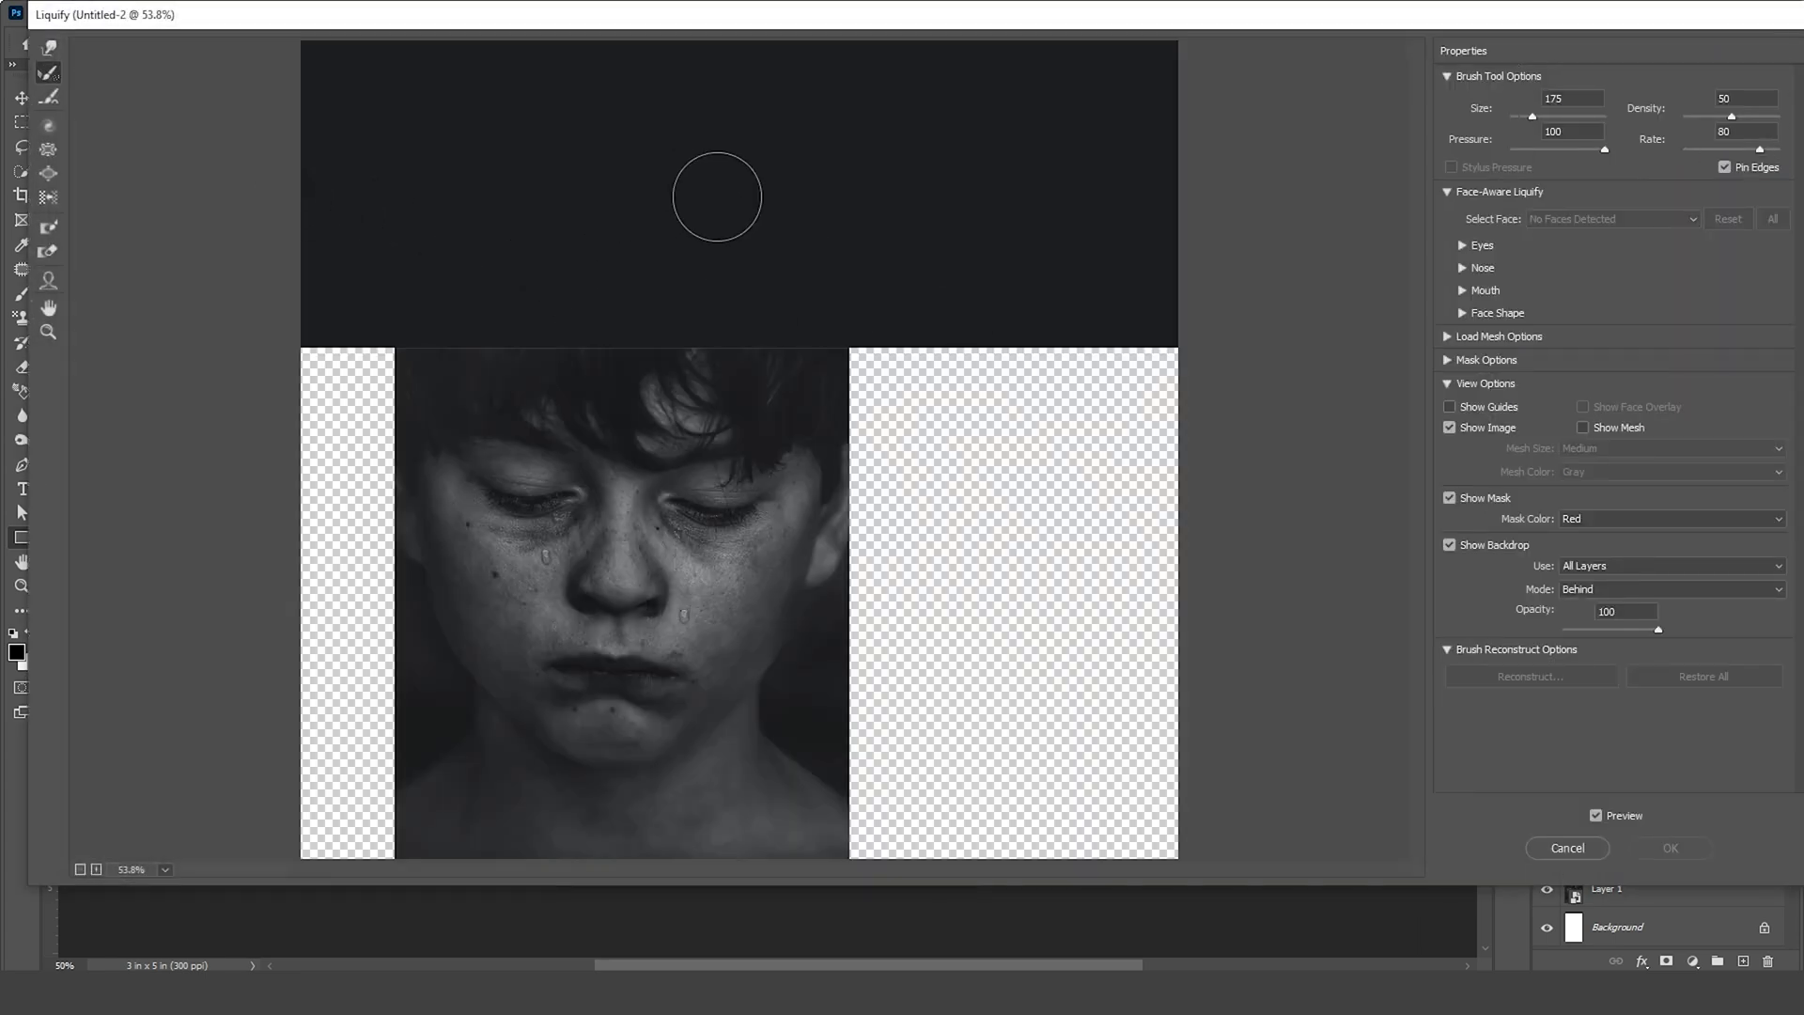
click(47, 51)
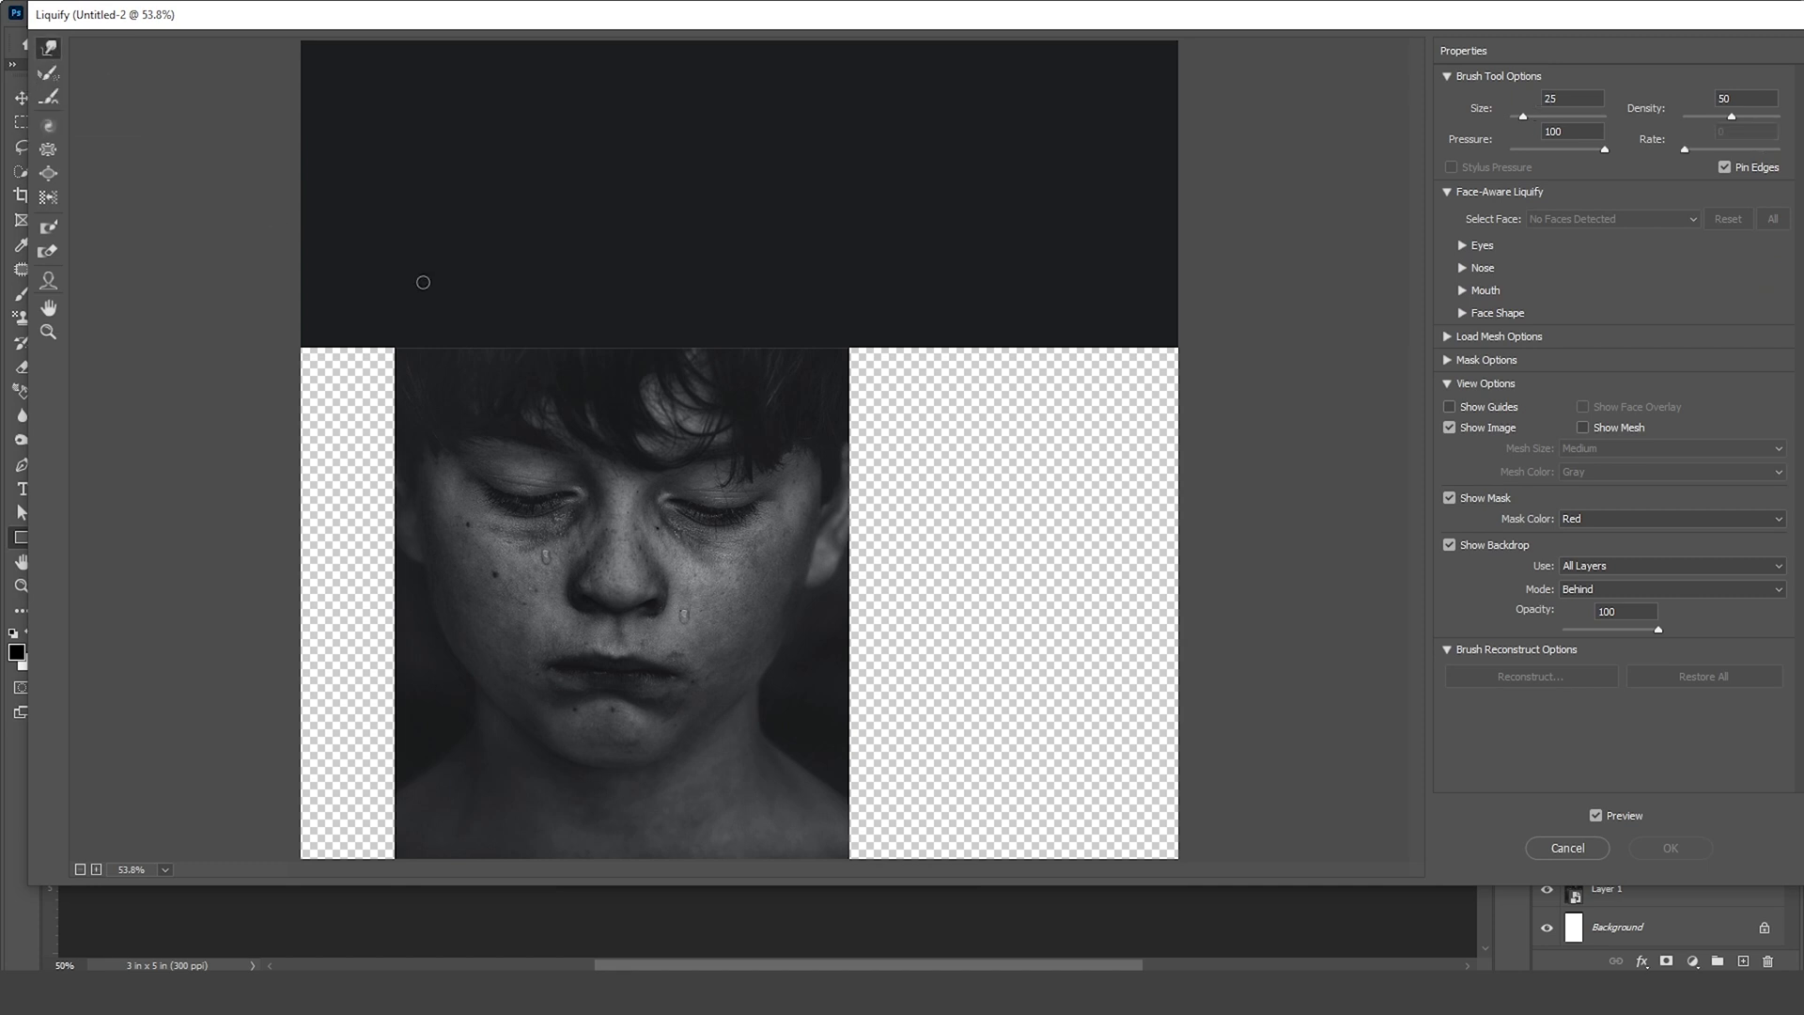
key(bracketright)
key(bracketright)
key(bracketright)
drag(411, 282, 433, 471)
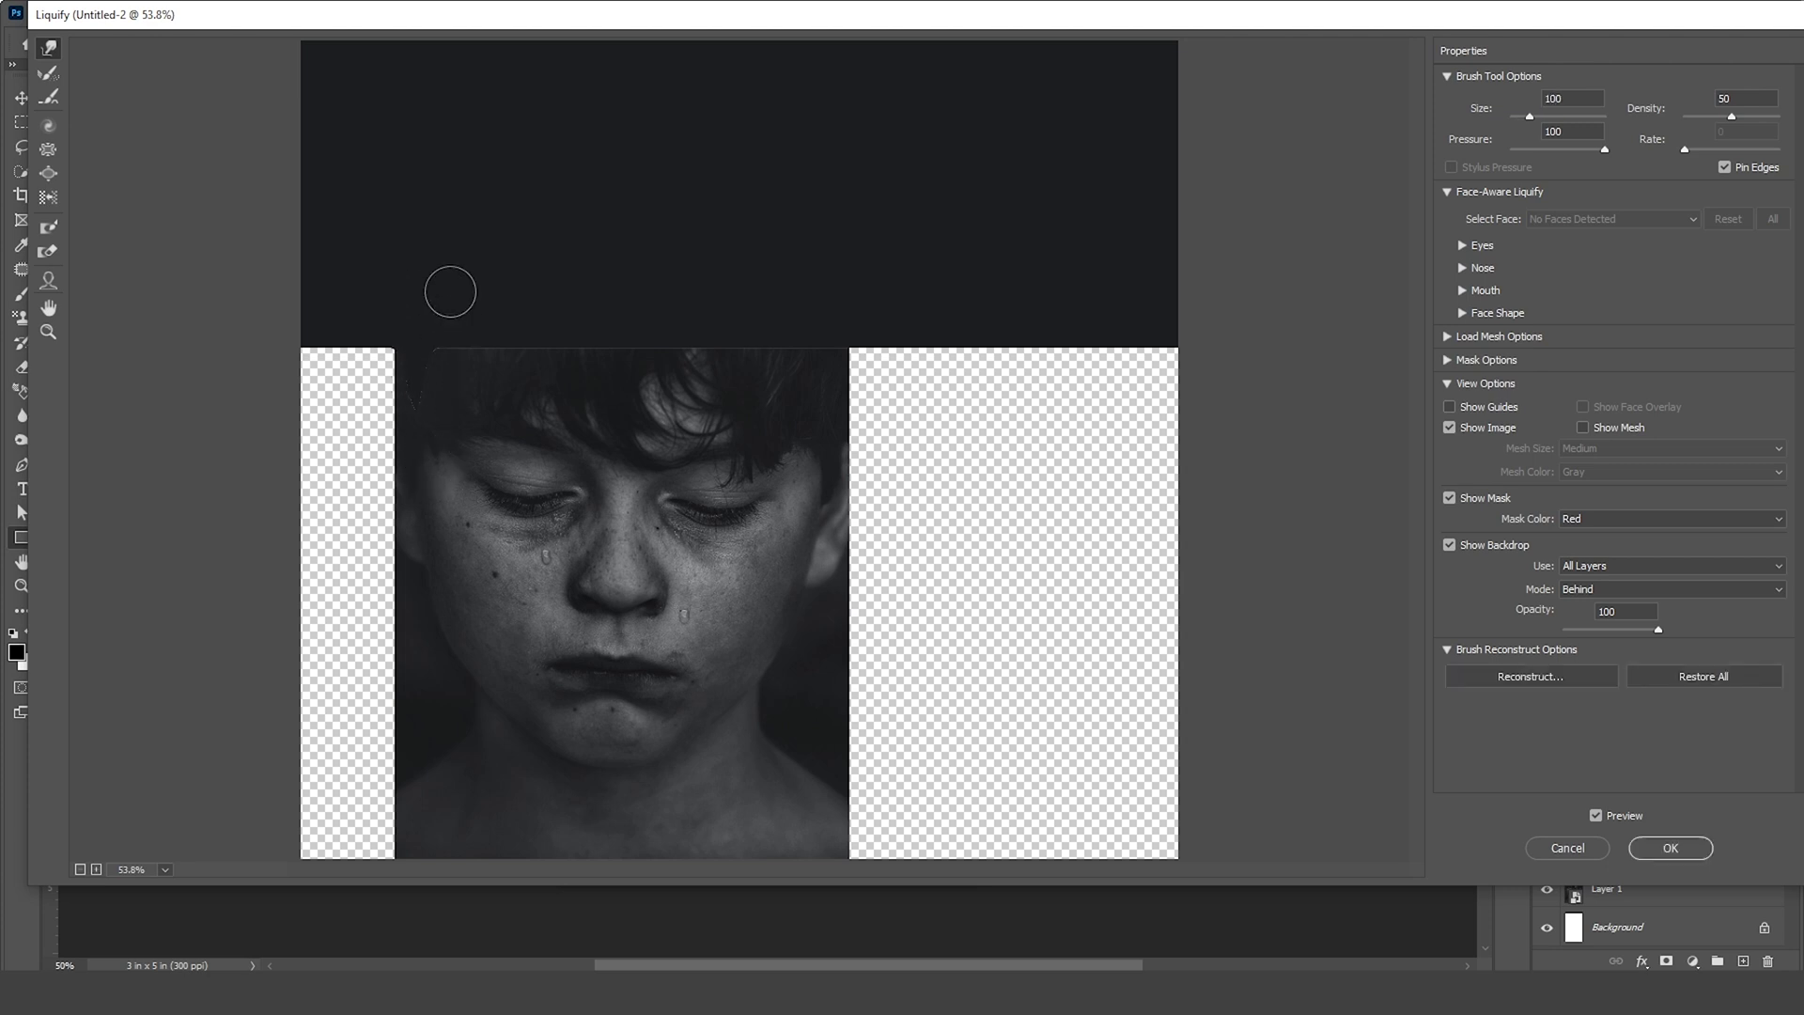
mouse_move(447, 290)
mouse_down()
mouse_move(446, 384)
mouse_move(409, 327)
mouse_move(408, 462)
mouse_up()
drag(424, 570, 390, 355)
mouse_move(435, 489)
mouse_down()
mouse_move(424, 352)
mouse_move(428, 489)
mouse_up()
key(bracketright)
key(bracketright)
key(bracketright)
key(bracketright)
drag(322, 382, 354, 523)
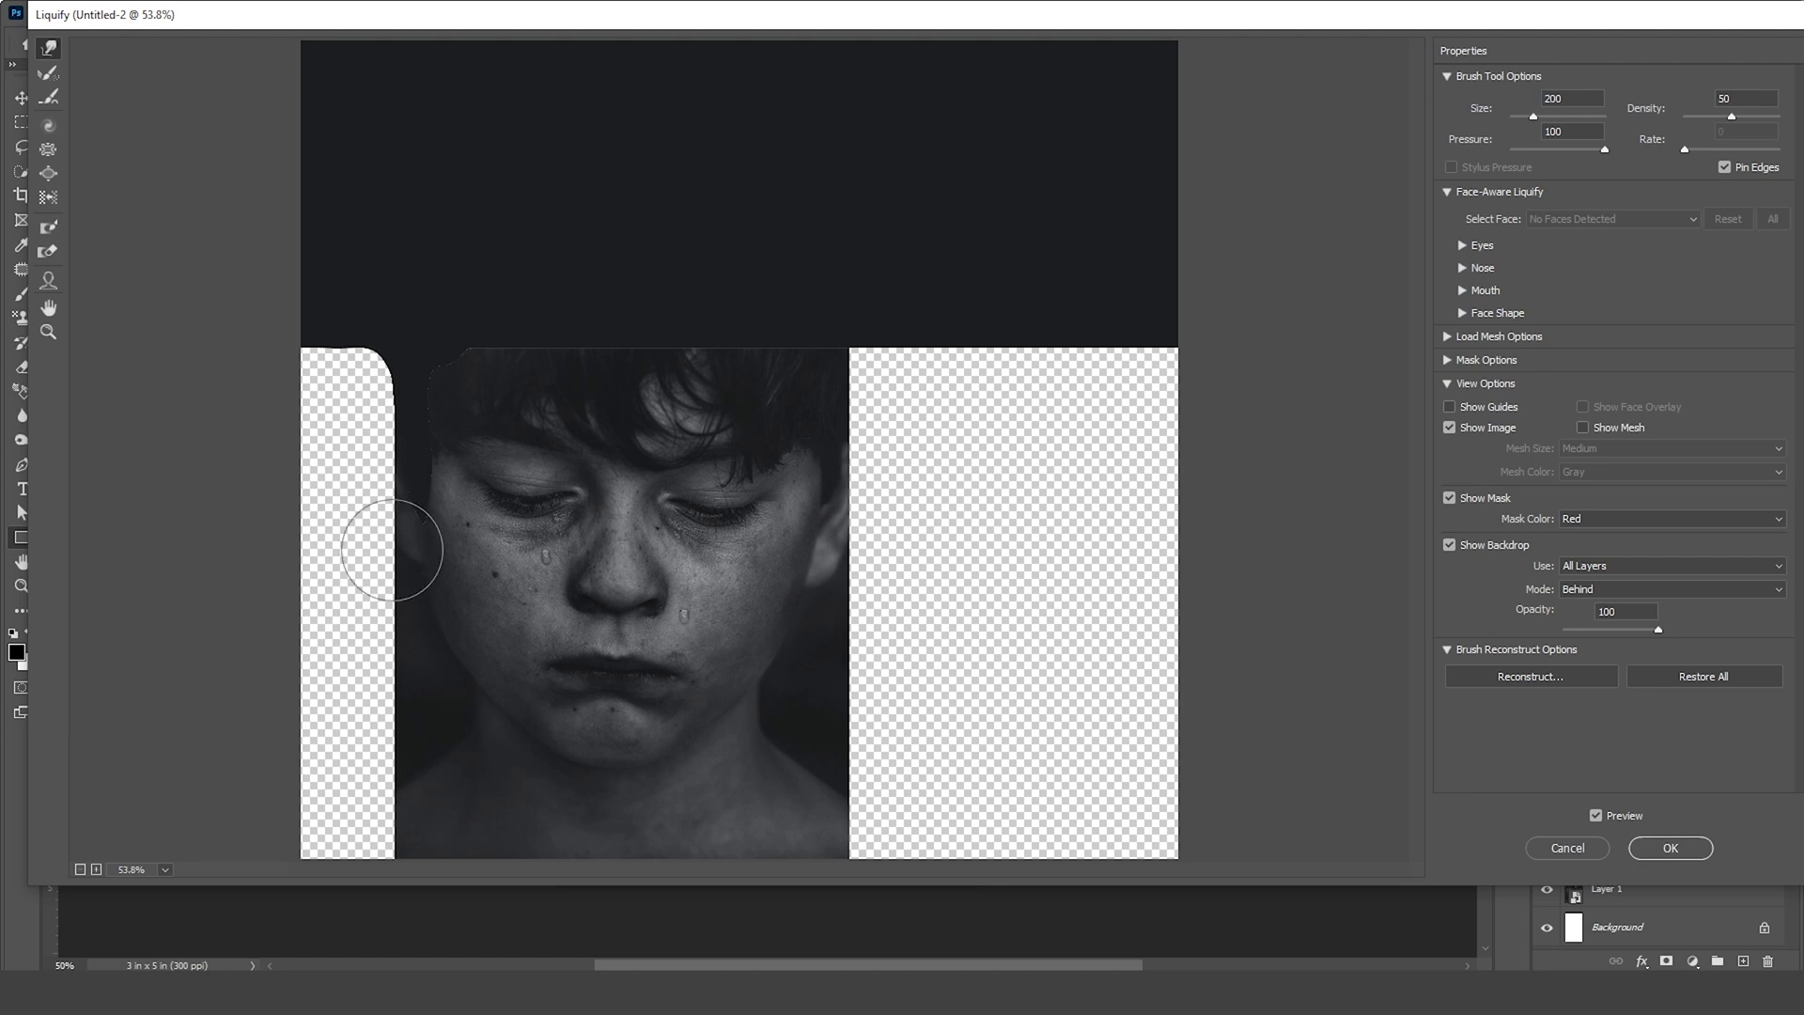
Pull dark drips down over the ear, right eye, forehead and hairline
drag(886, 323, 844, 530)
mouse_move(837, 386)
mouse_down()
mouse_move(792, 511)
mouse_move(847, 441)
mouse_move(803, 601)
mouse_up()
key(bracketleft)
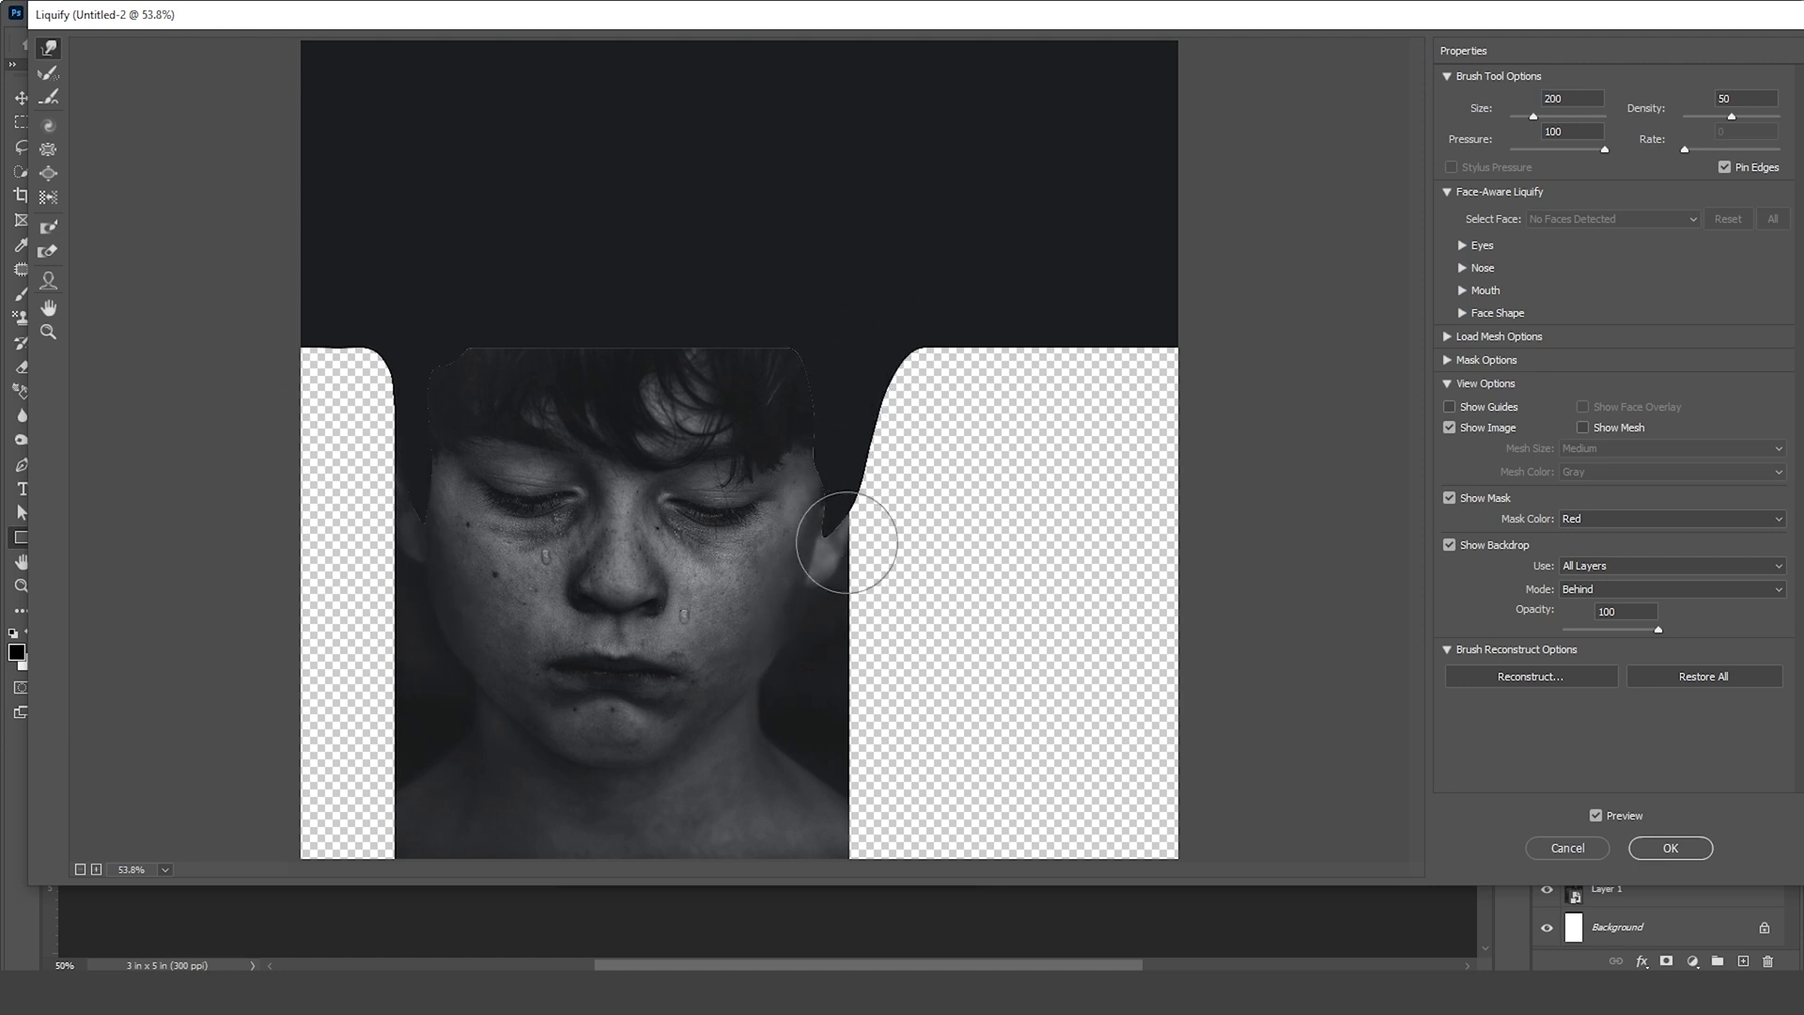
drag(826, 524, 793, 624)
drag(769, 330, 753, 419)
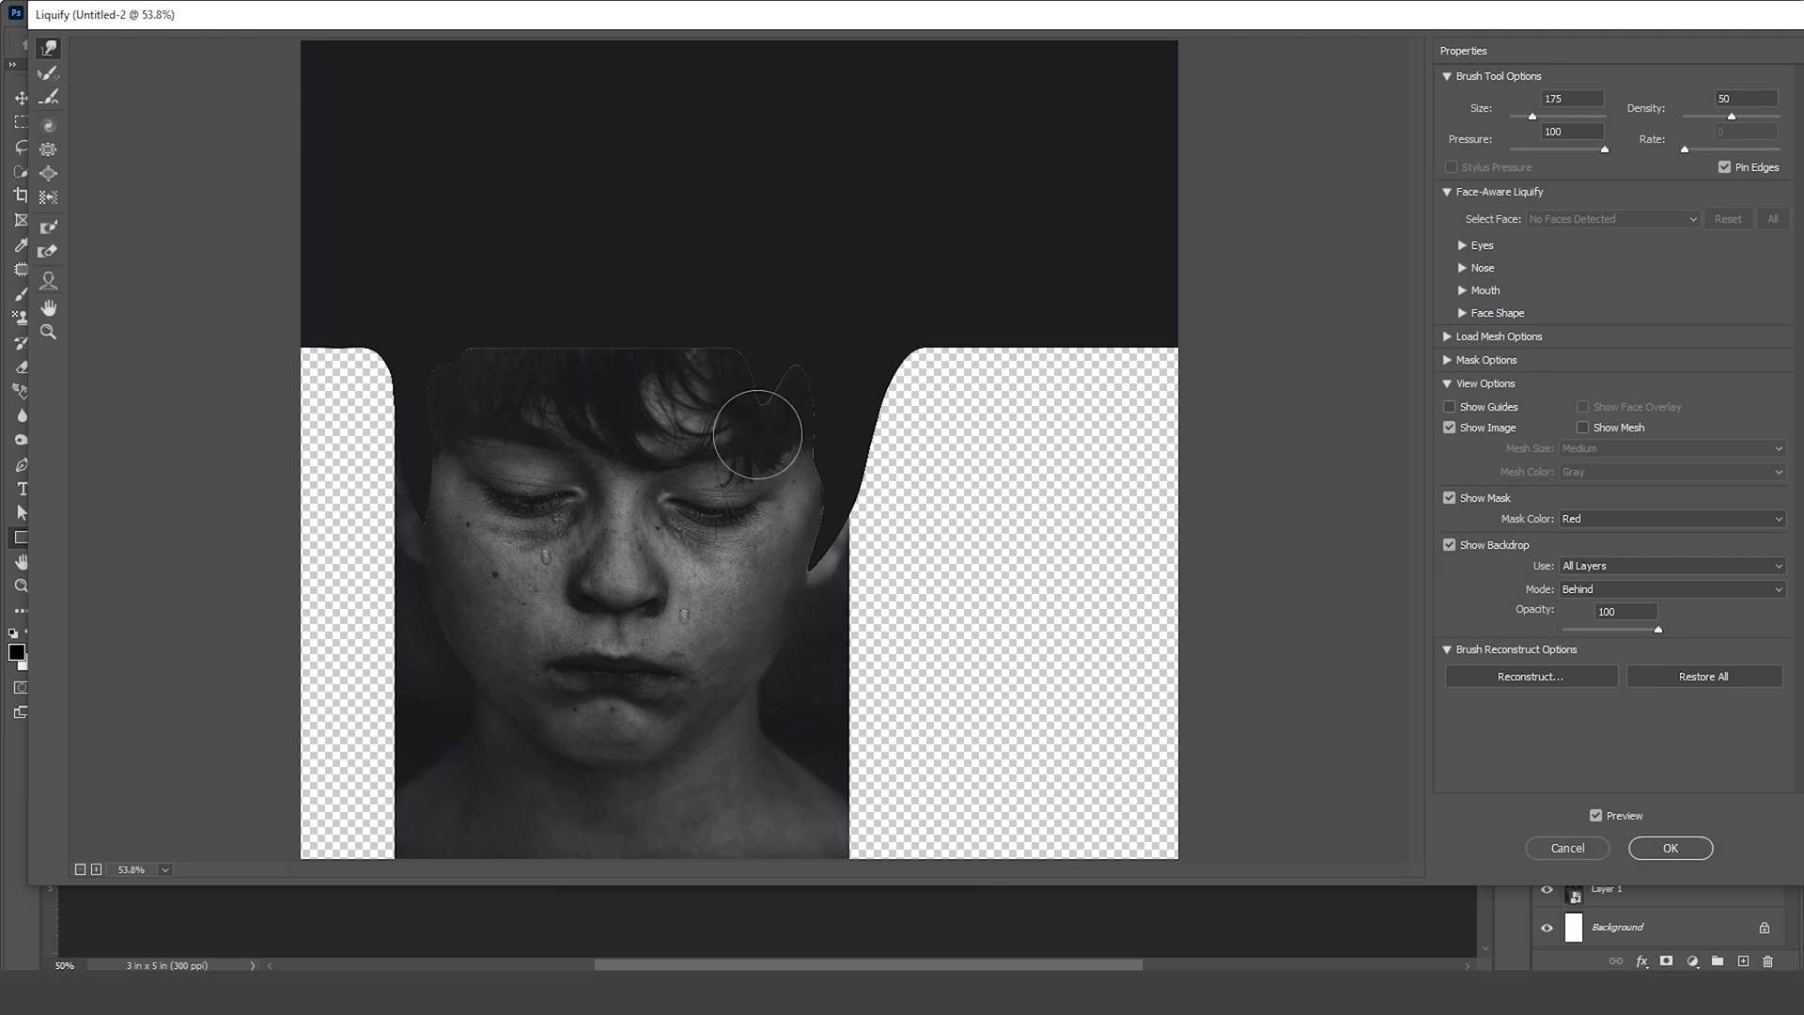
drag(737, 323, 734, 485)
key(bracketleft)
key(bracketleft)
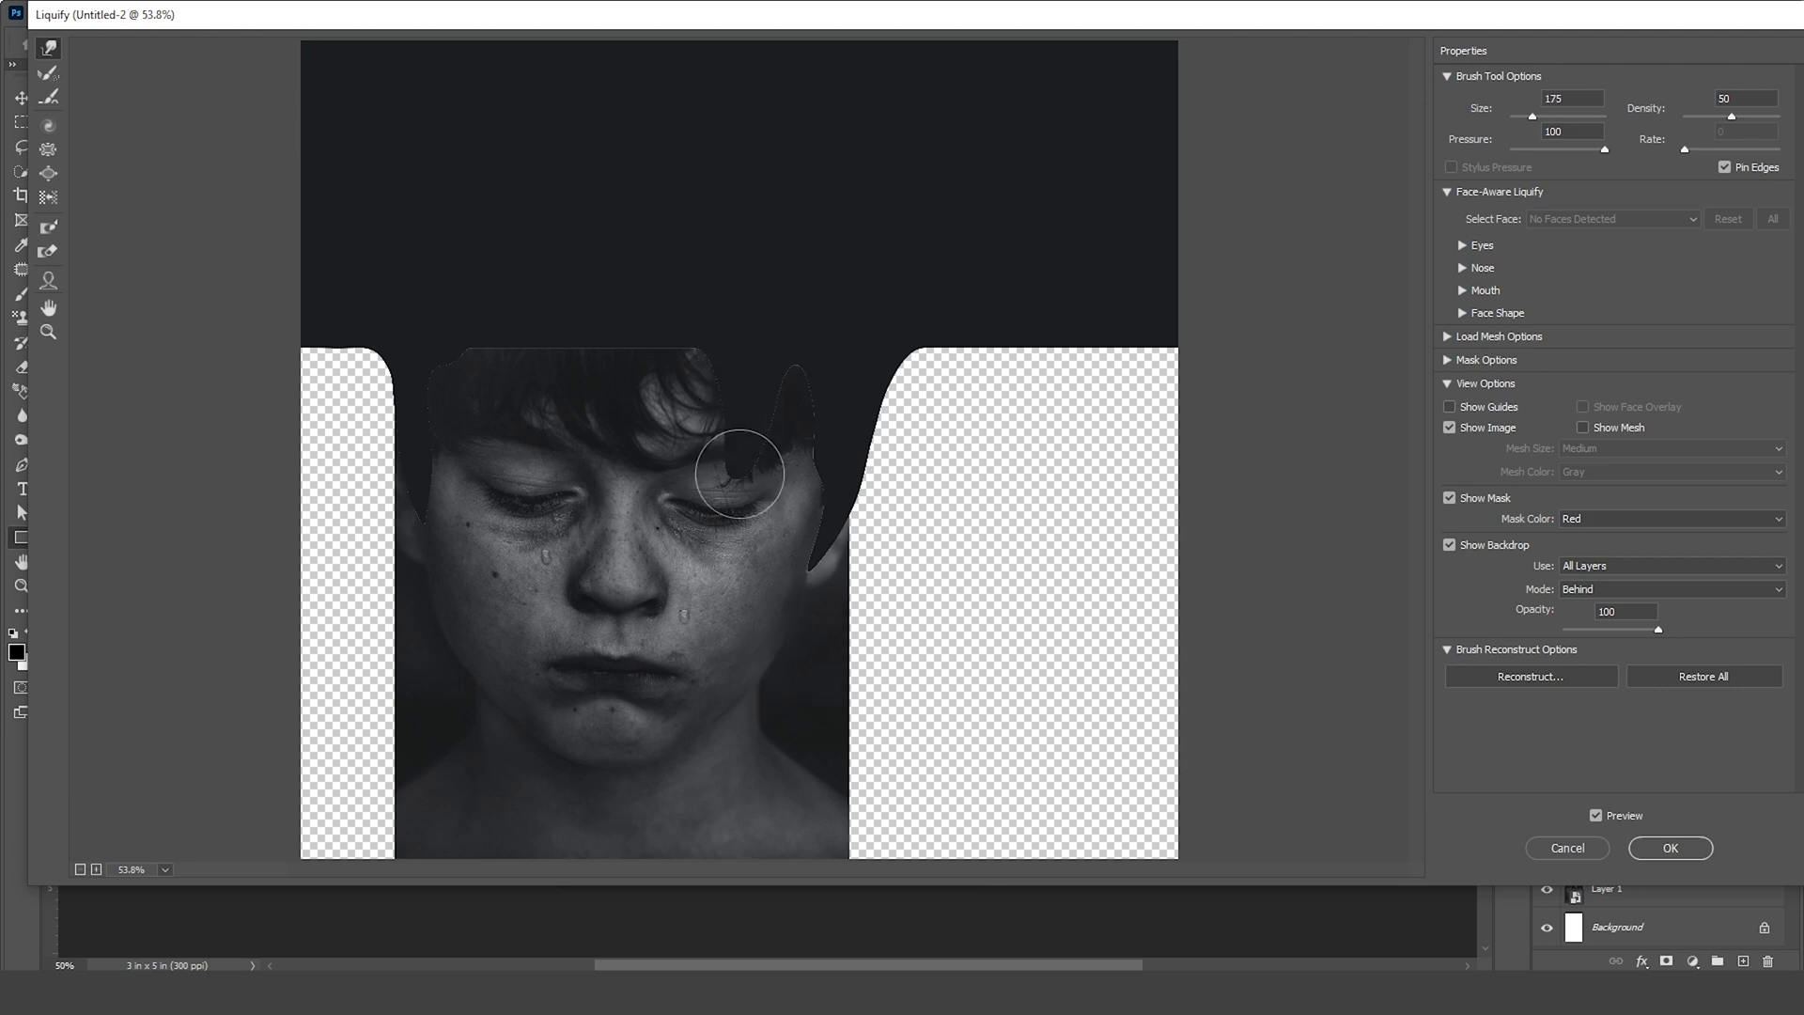
drag(737, 395, 717, 596)
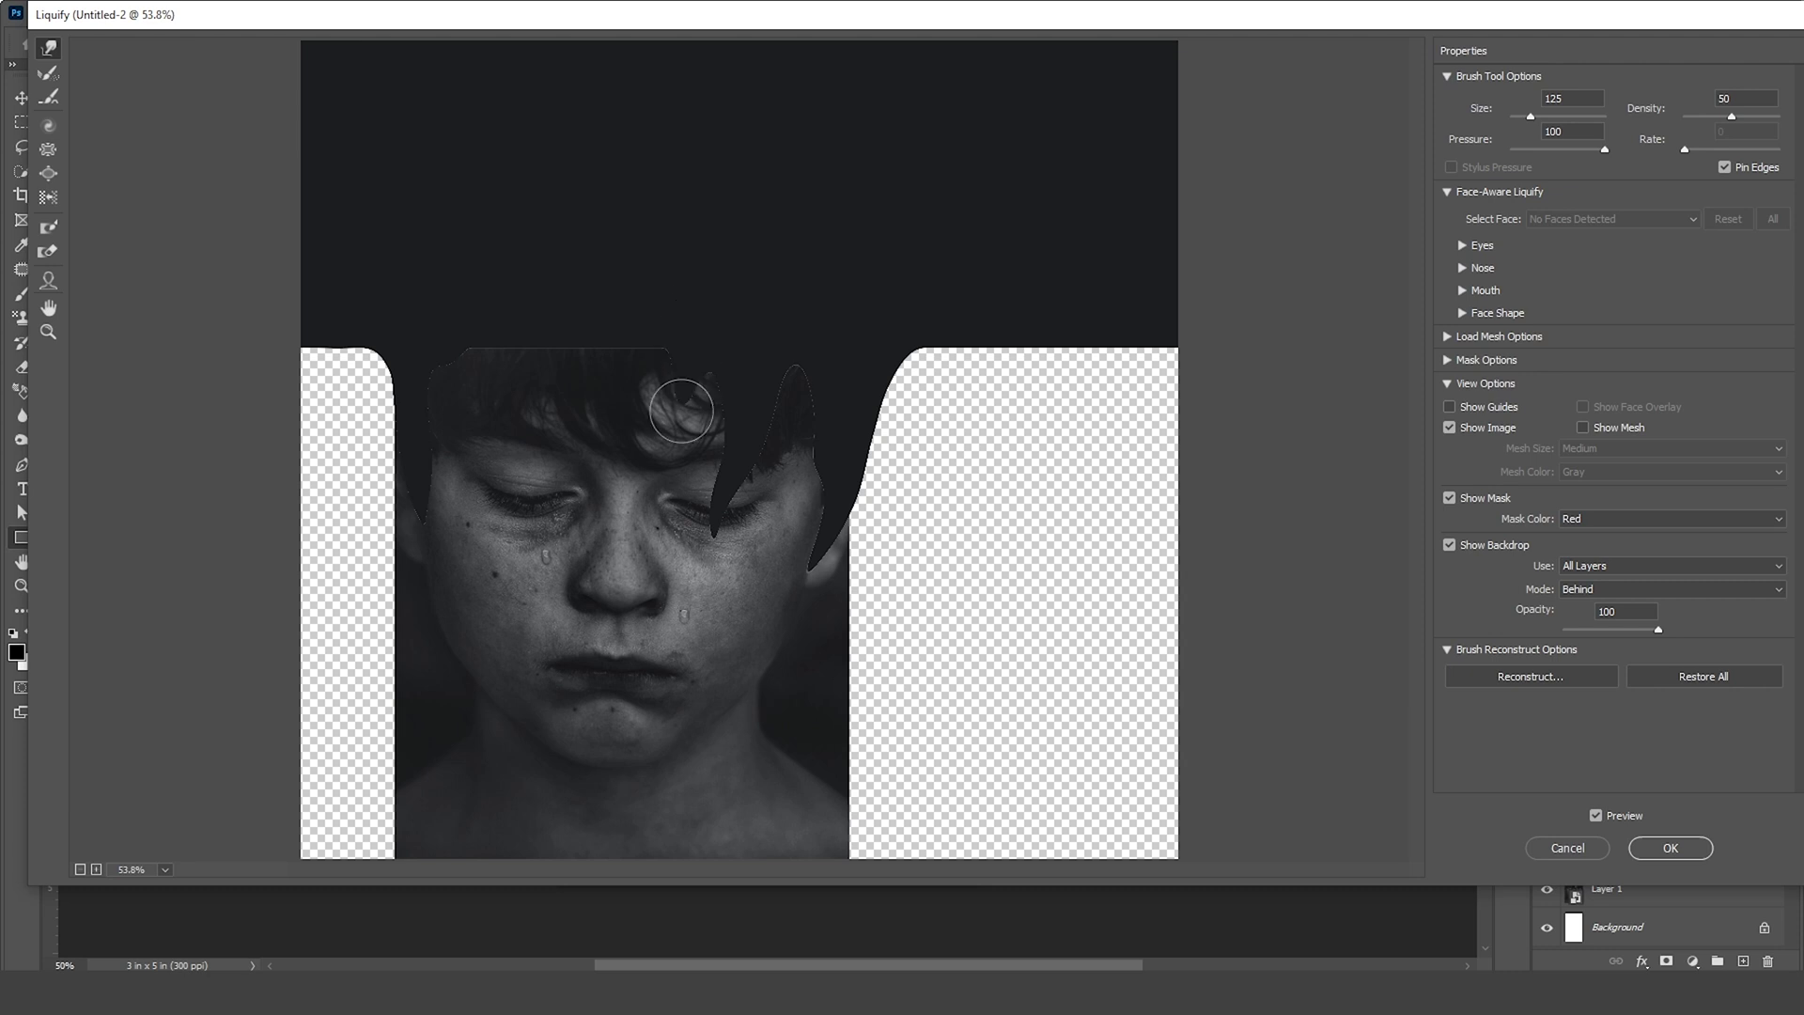
key(bracketright)
key(bracketright)
drag(696, 363, 636, 566)
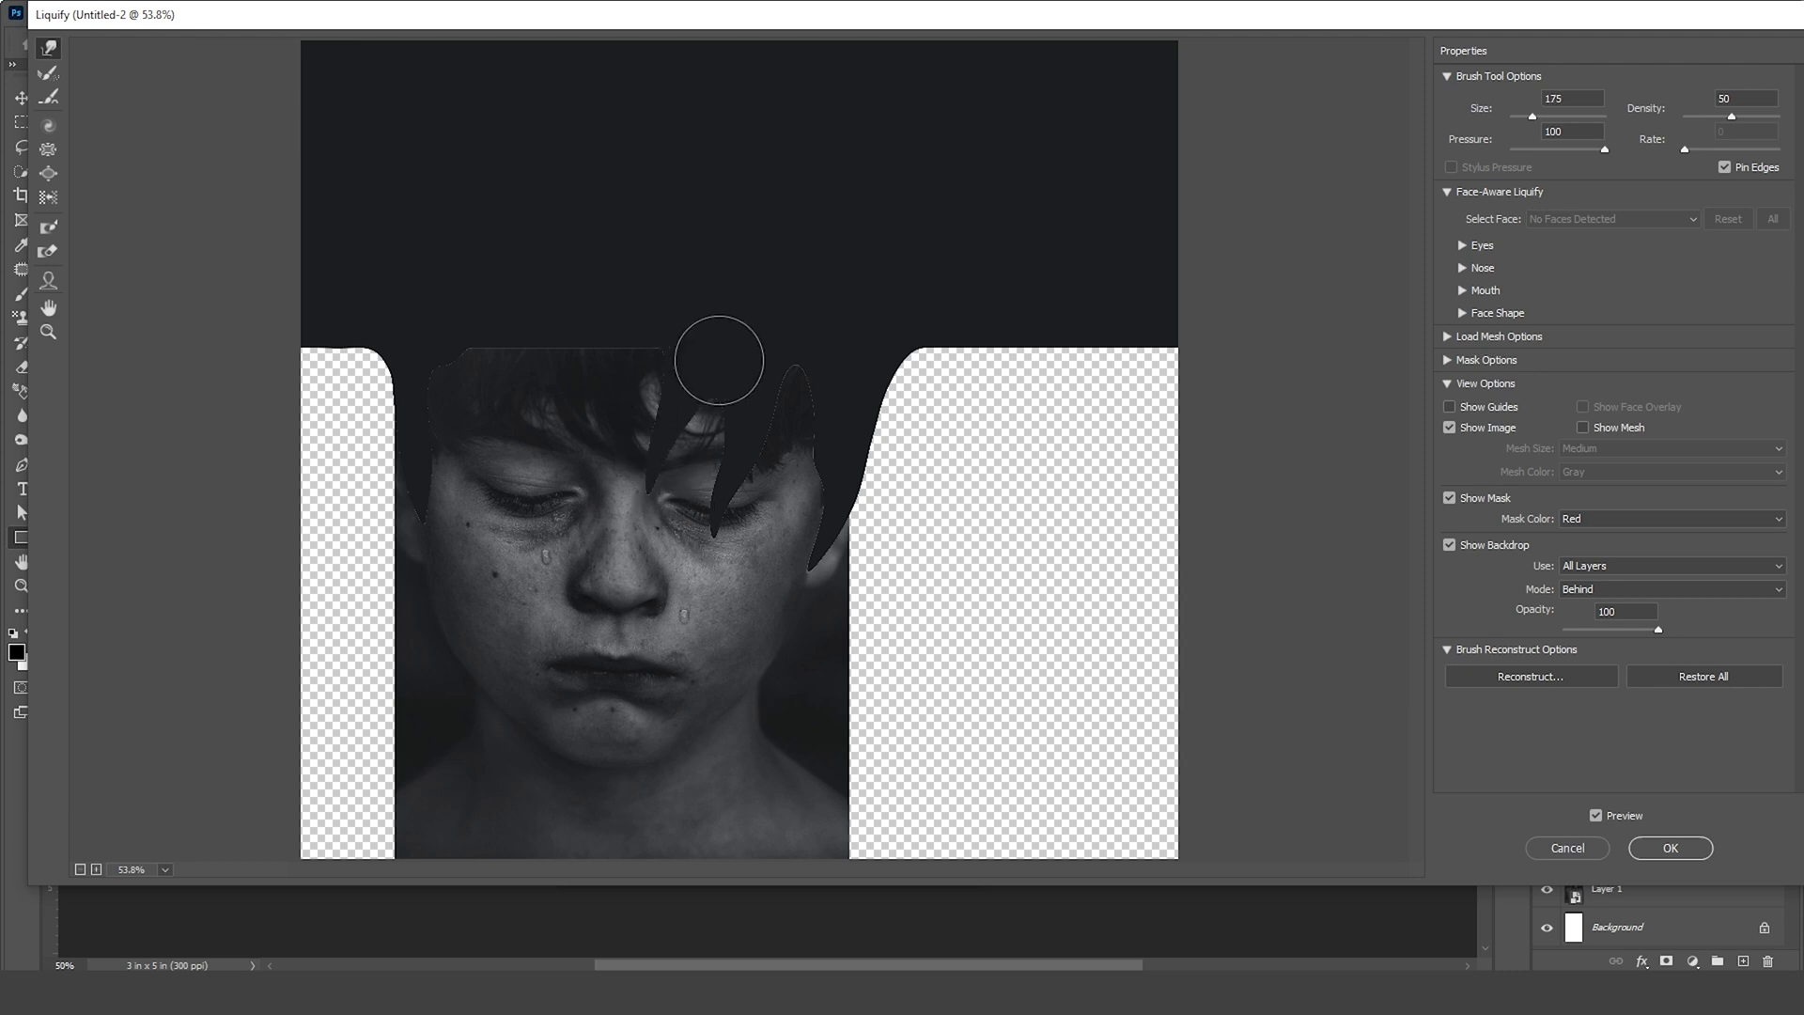
drag(717, 360, 705, 524)
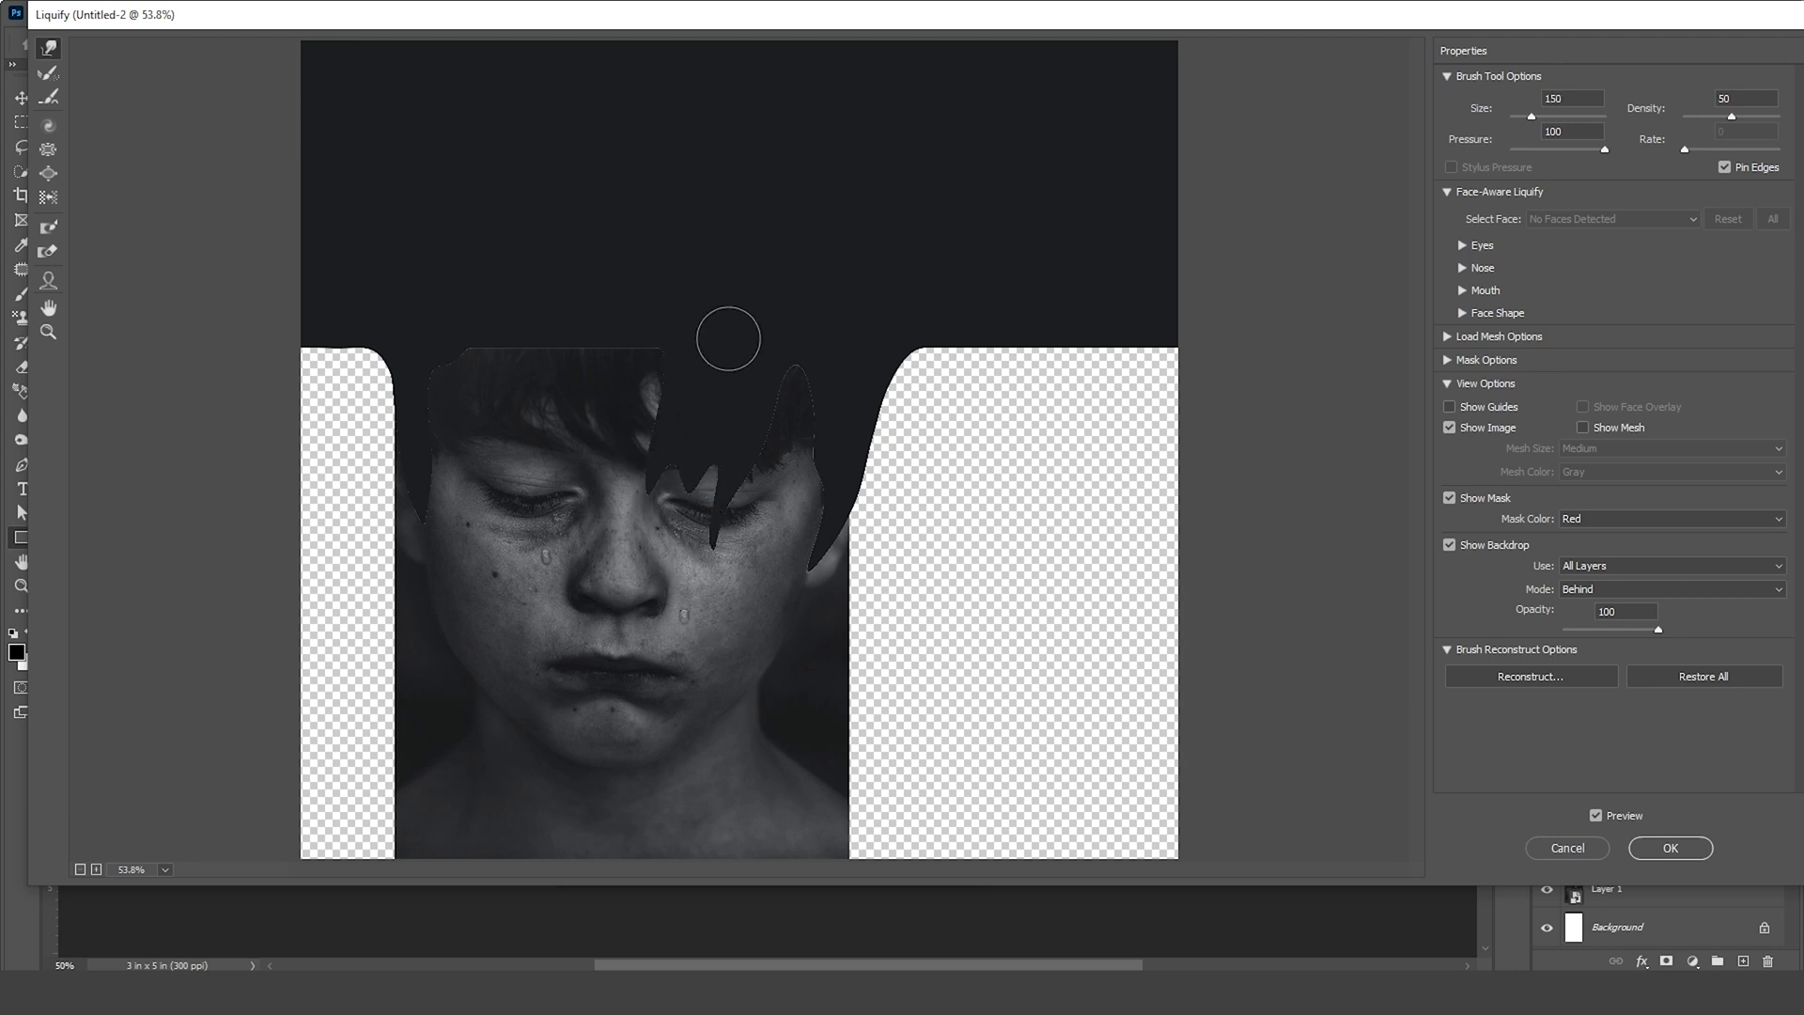
key(bracketright)
mouse_move(569, 349)
mouse_down()
mouse_move(624, 403)
mouse_move(592, 414)
mouse_move(635, 445)
mouse_up()
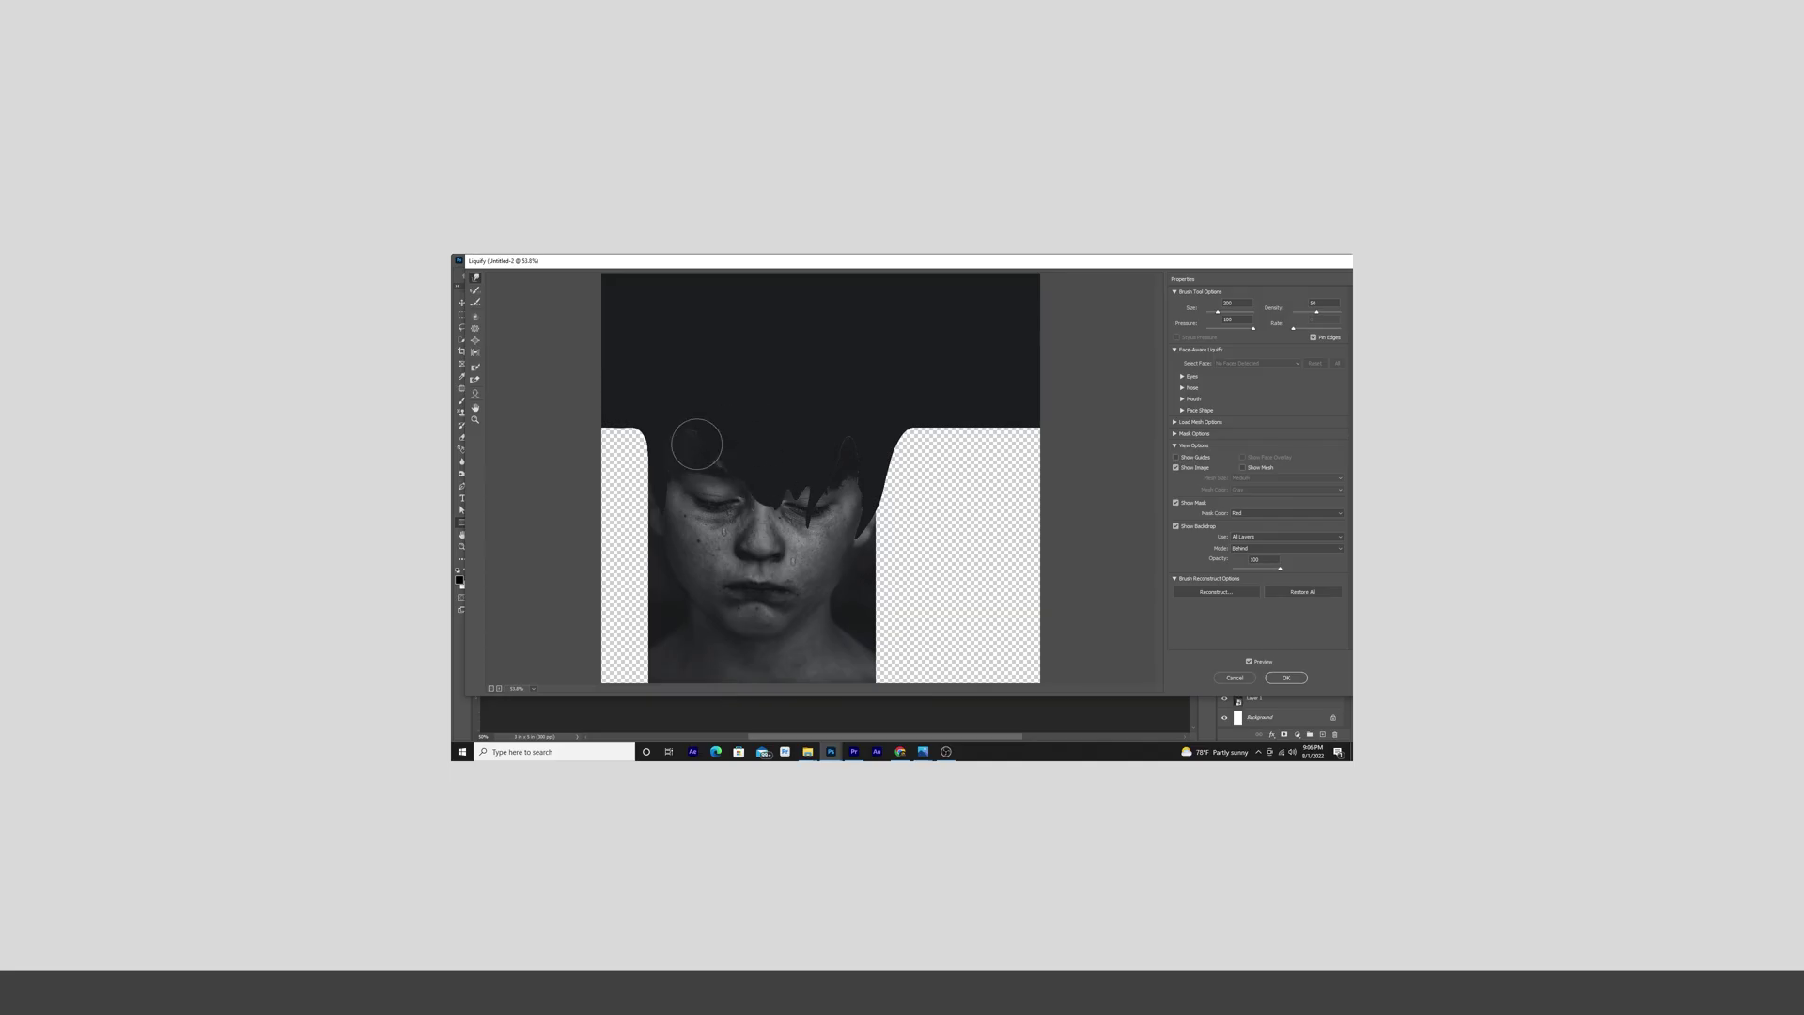
With a size-125 warp brush, push strands over the cheek, nose and left edge, then apply
click(473, 280)
drag(821, 489, 831, 527)
key(bracketright)
key(bracketright)
key(bracketright)
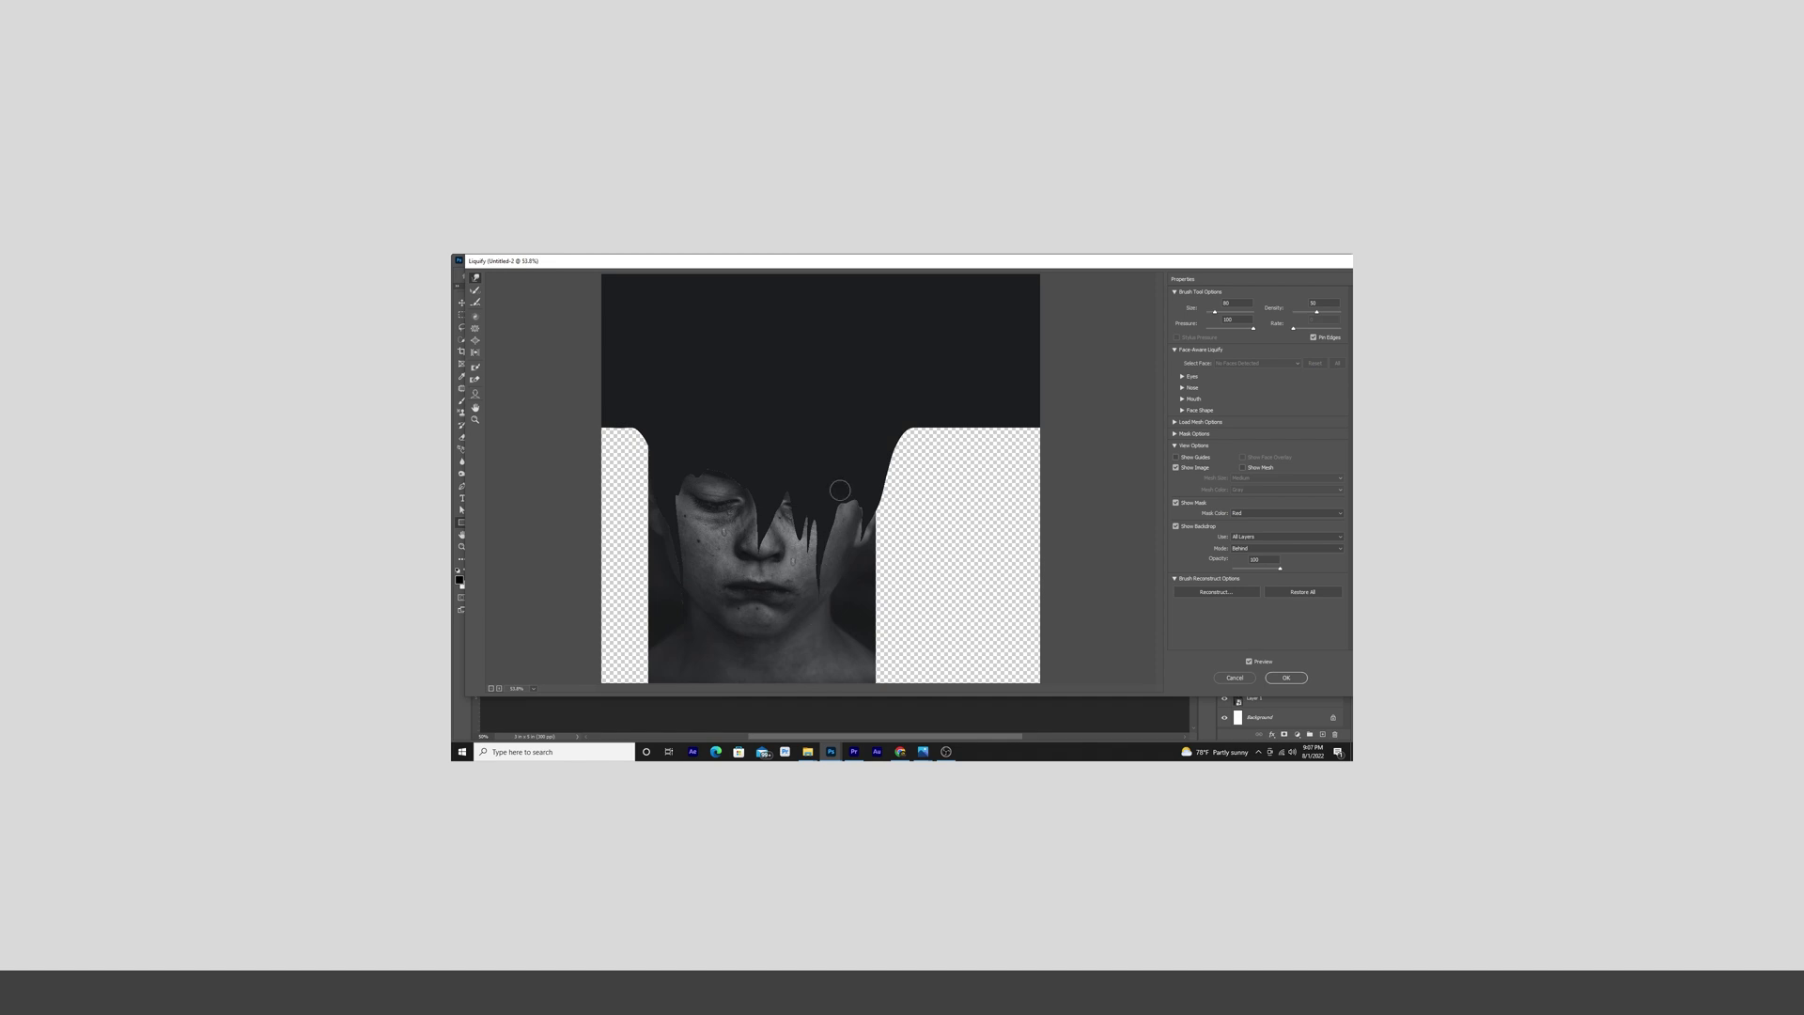
key(bracketleft)
key(bracketleft)
click(475, 317)
click(475, 289)
drag(764, 515, 749, 497)
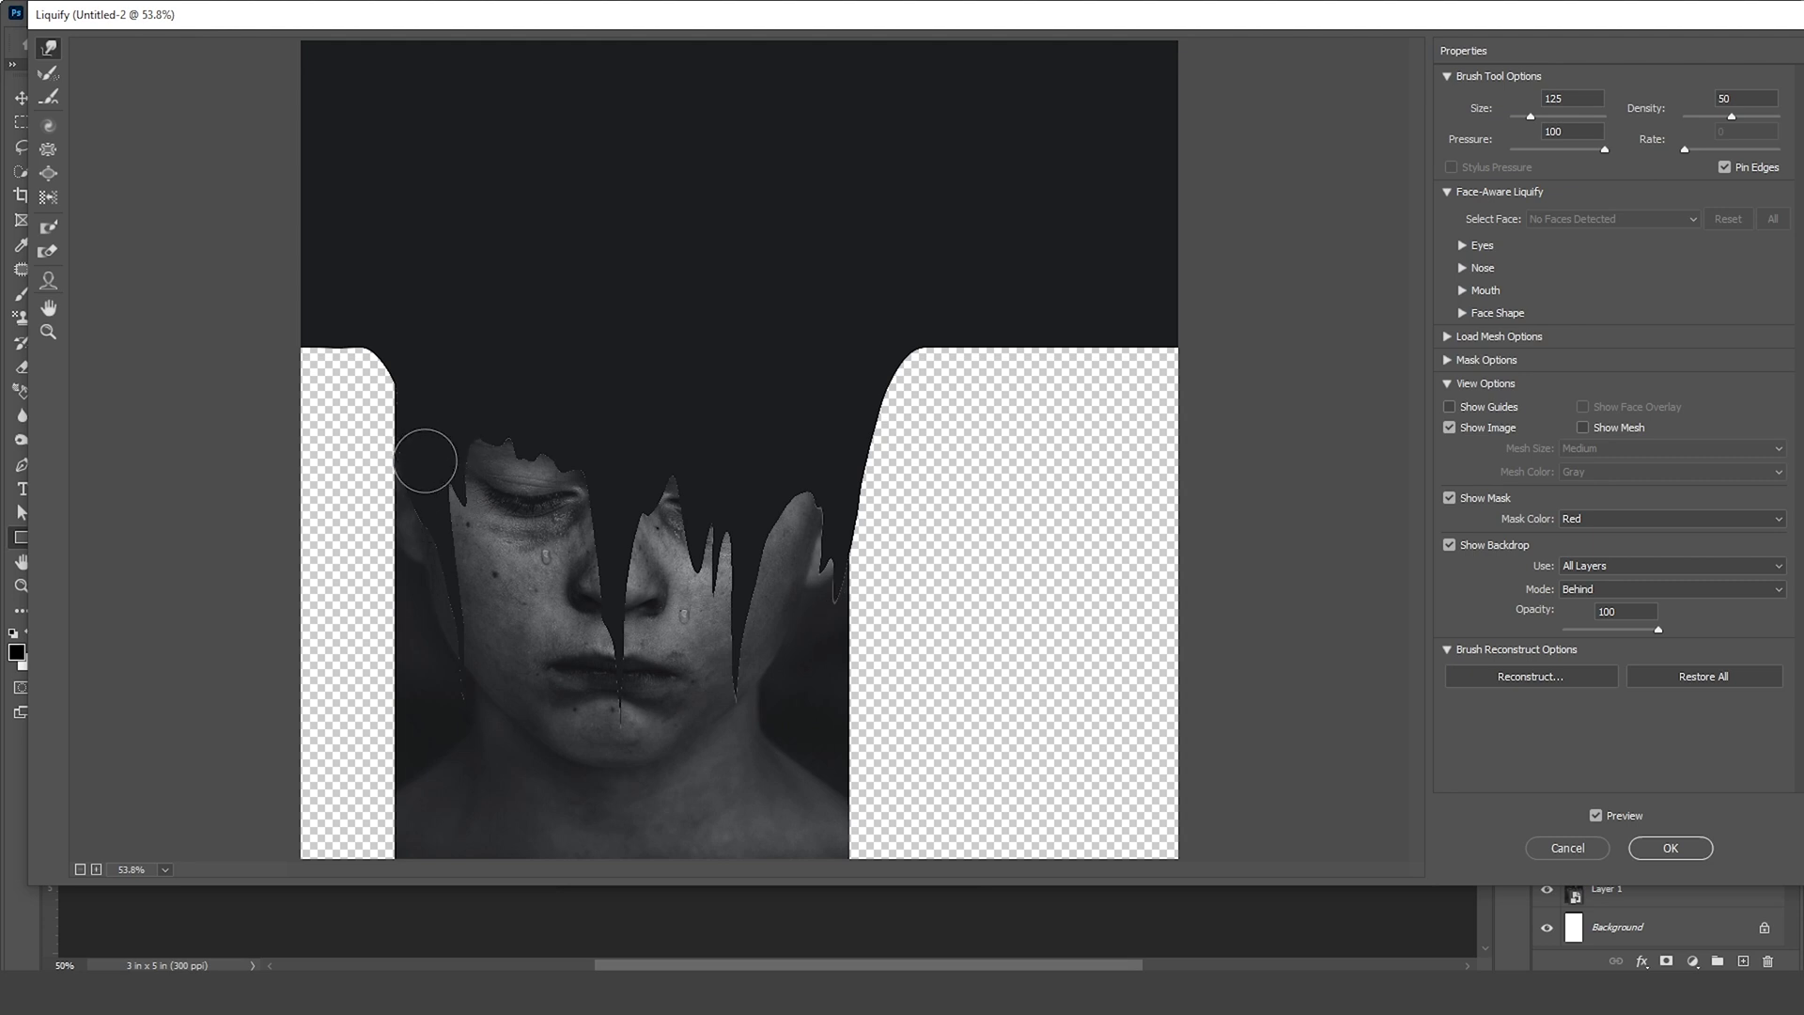
mouse_move(424, 461)
mouse_down()
mouse_move(376, 564)
mouse_move(383, 596)
mouse_up()
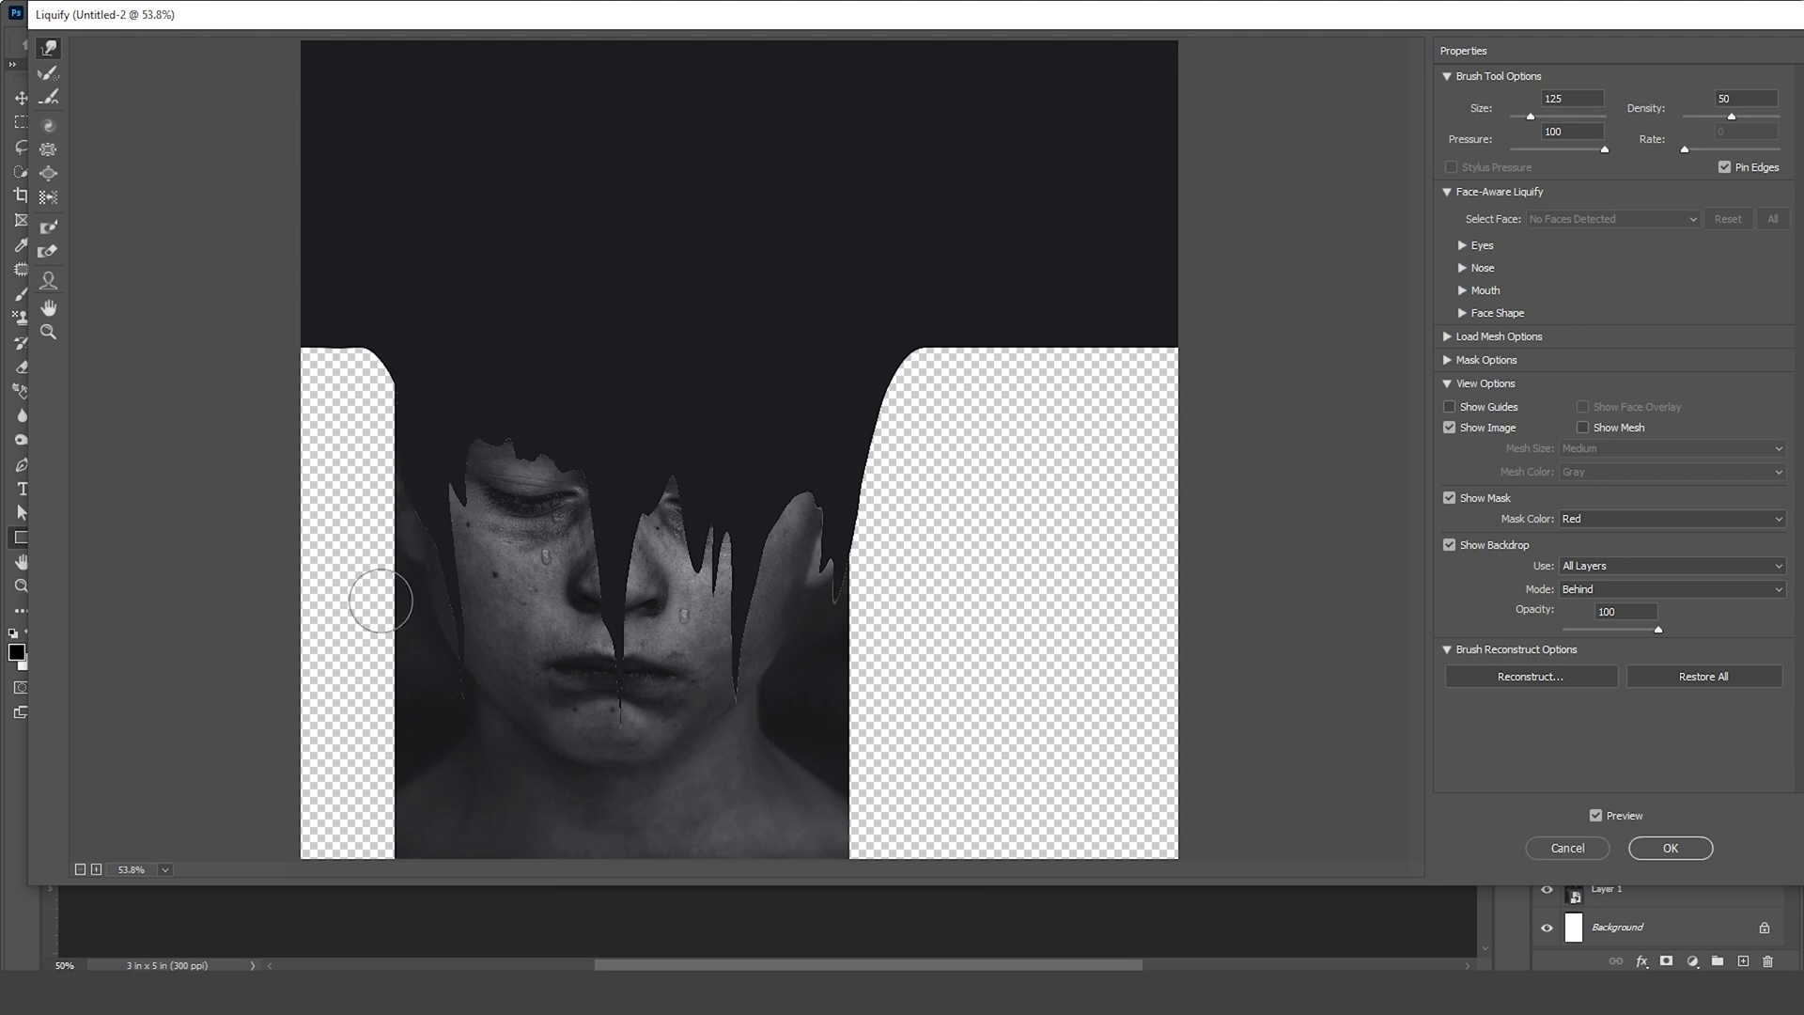
click(1670, 849)
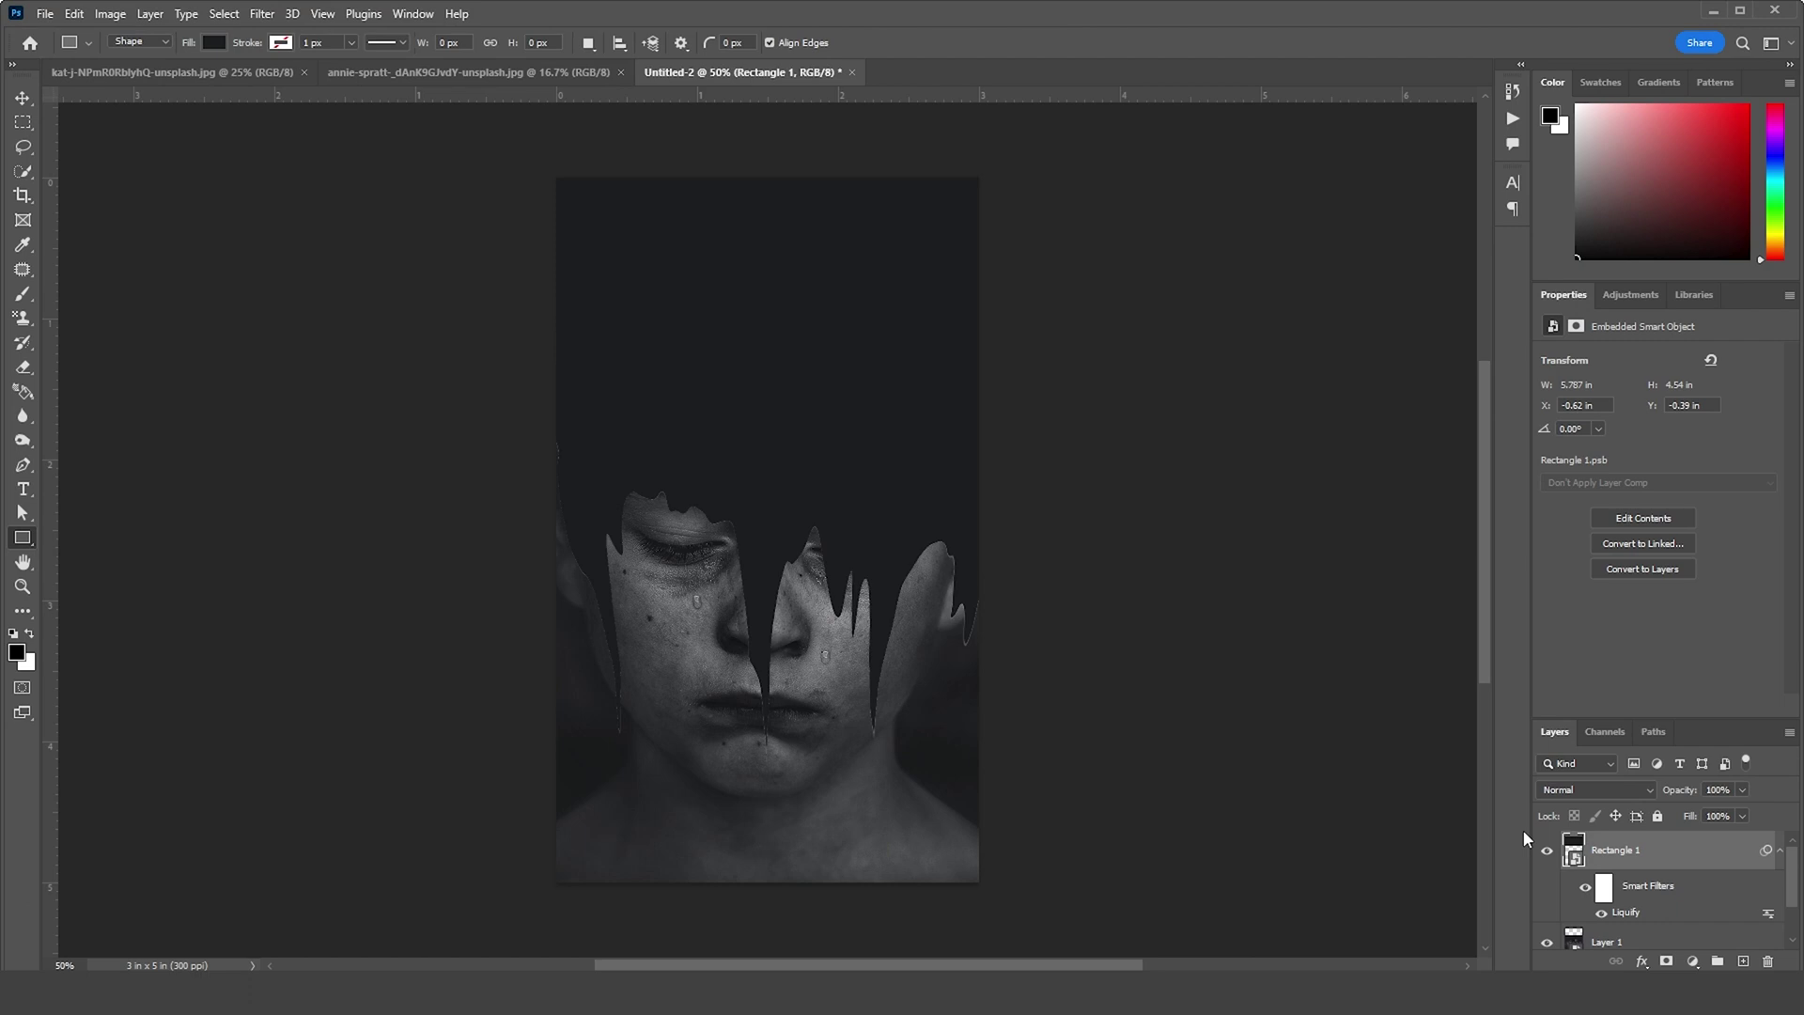
Bring the scattered book-pages image into the poster in Overlay blend mode
click(555, 79)
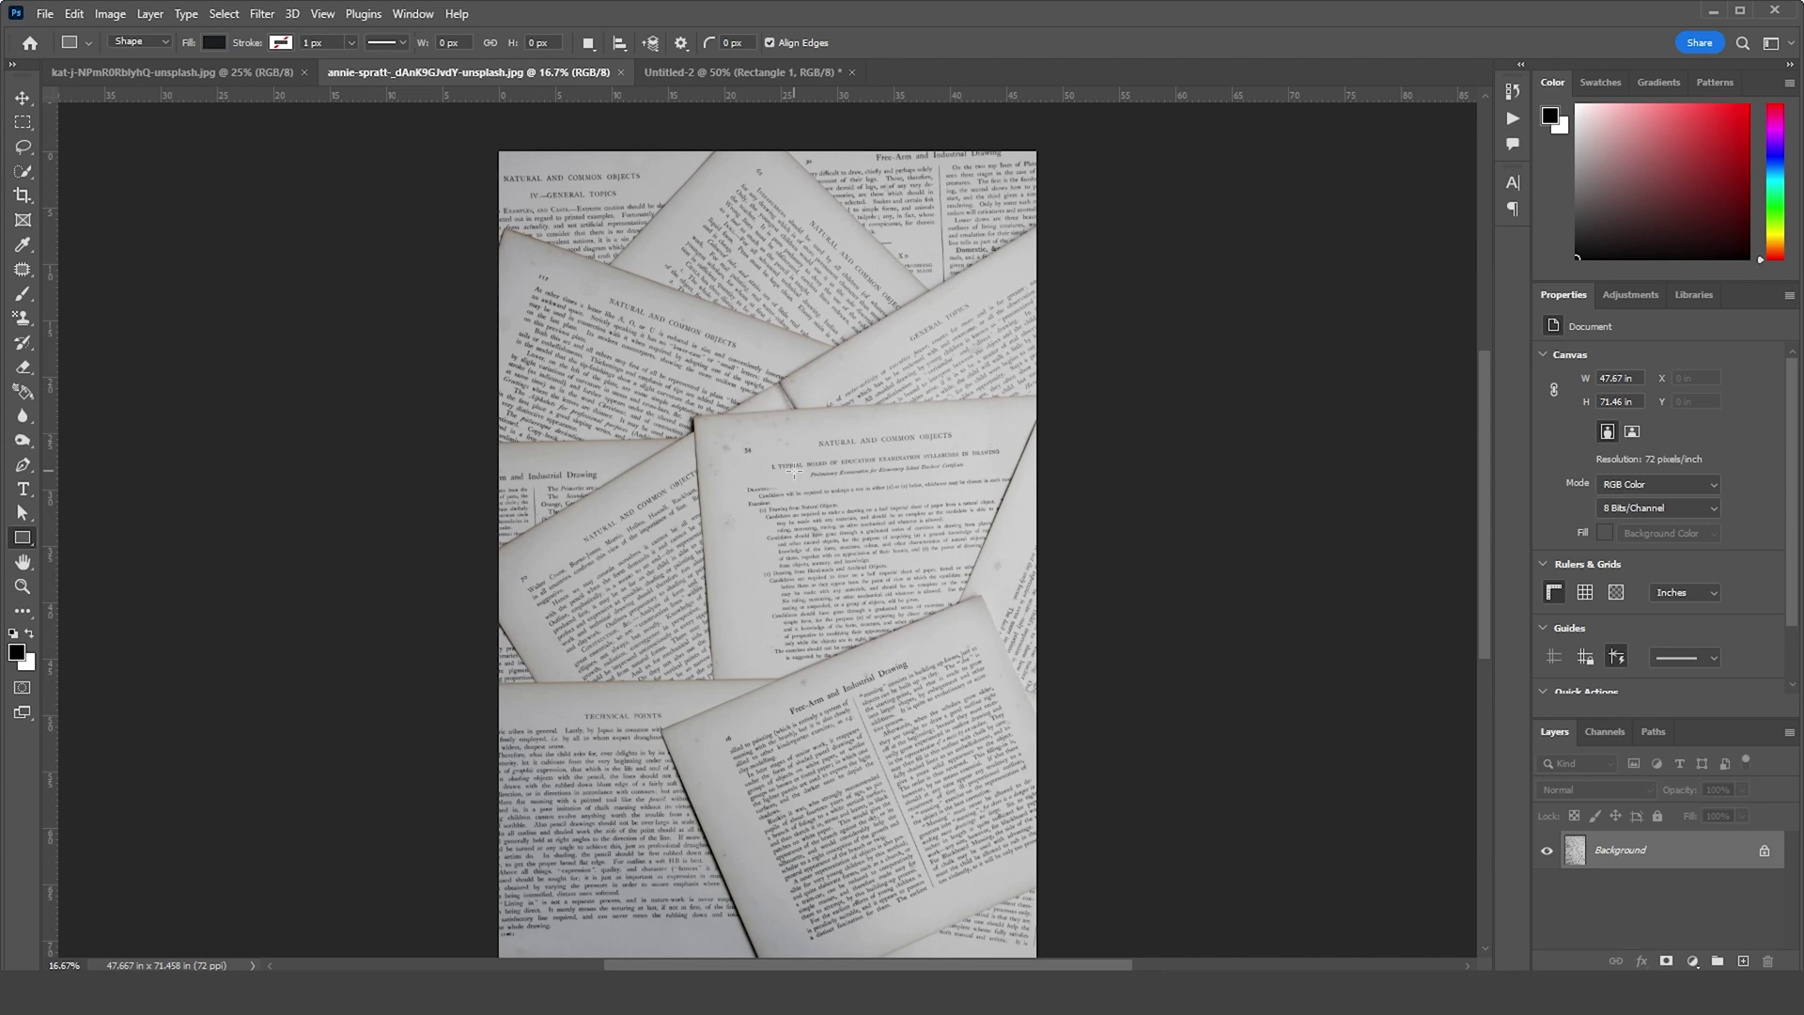
key(v)
drag(723, 439, 799, 658)
click(1567, 795)
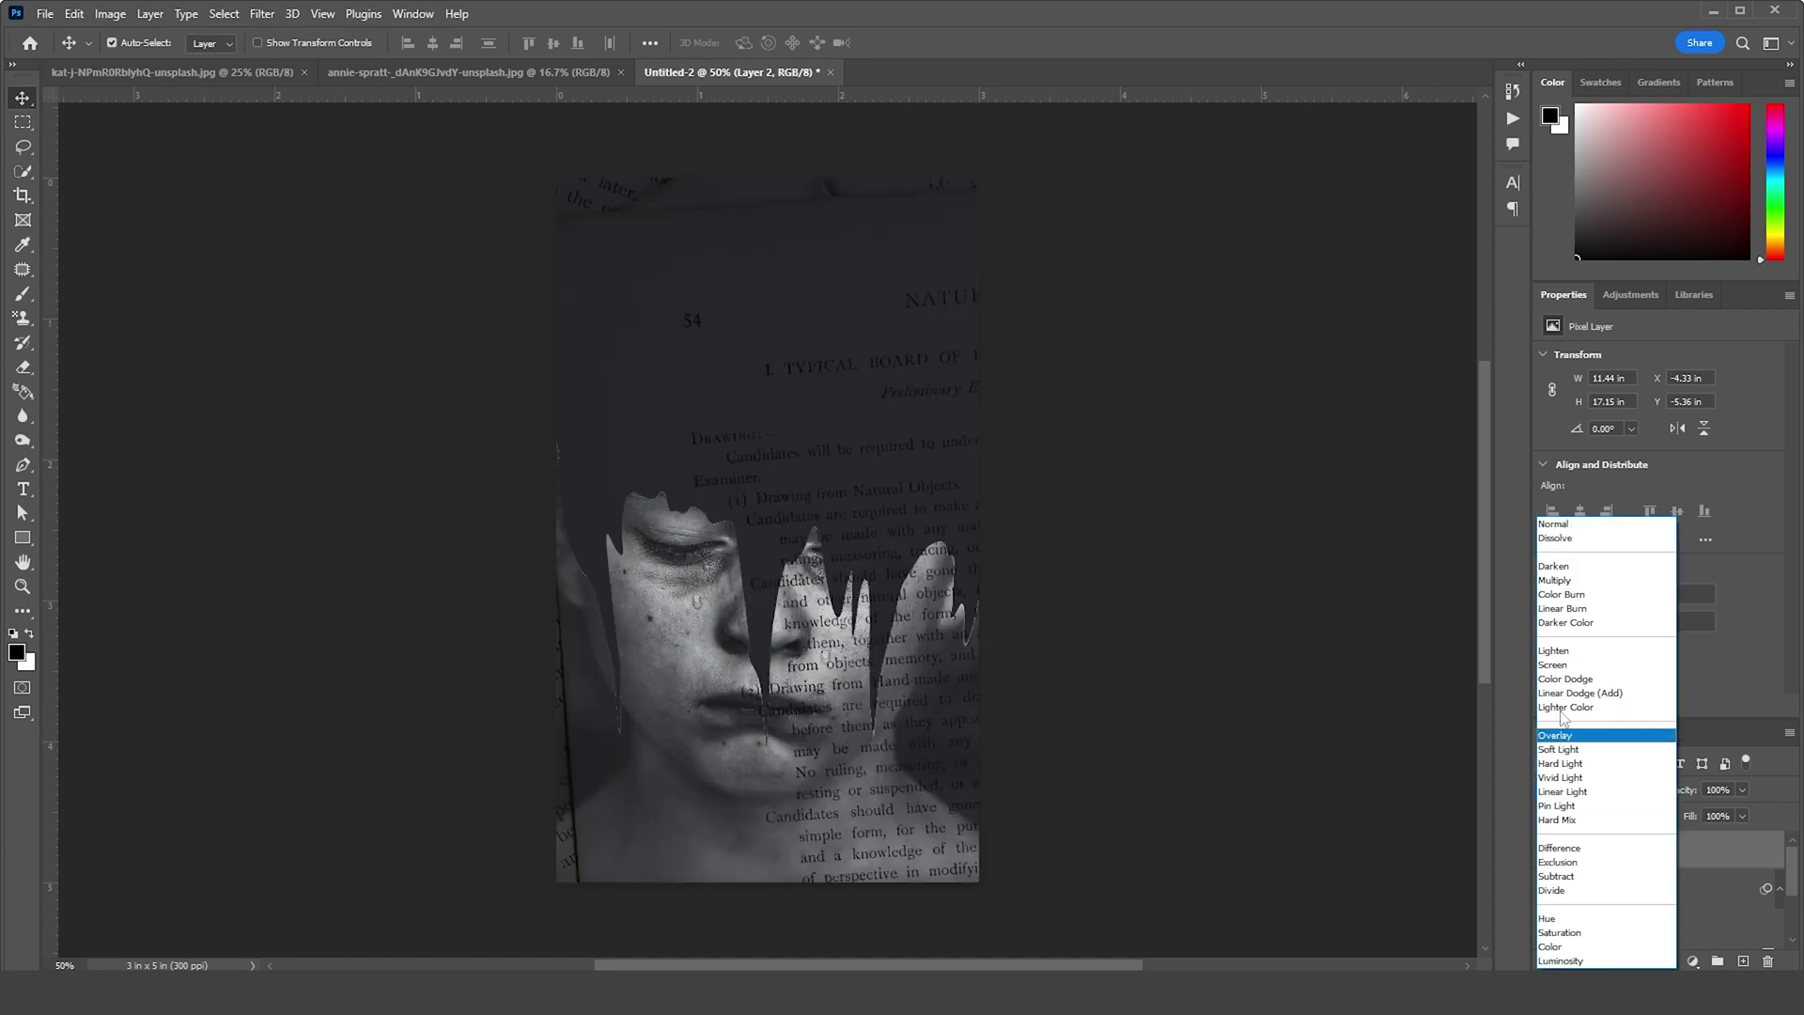
click(1564, 736)
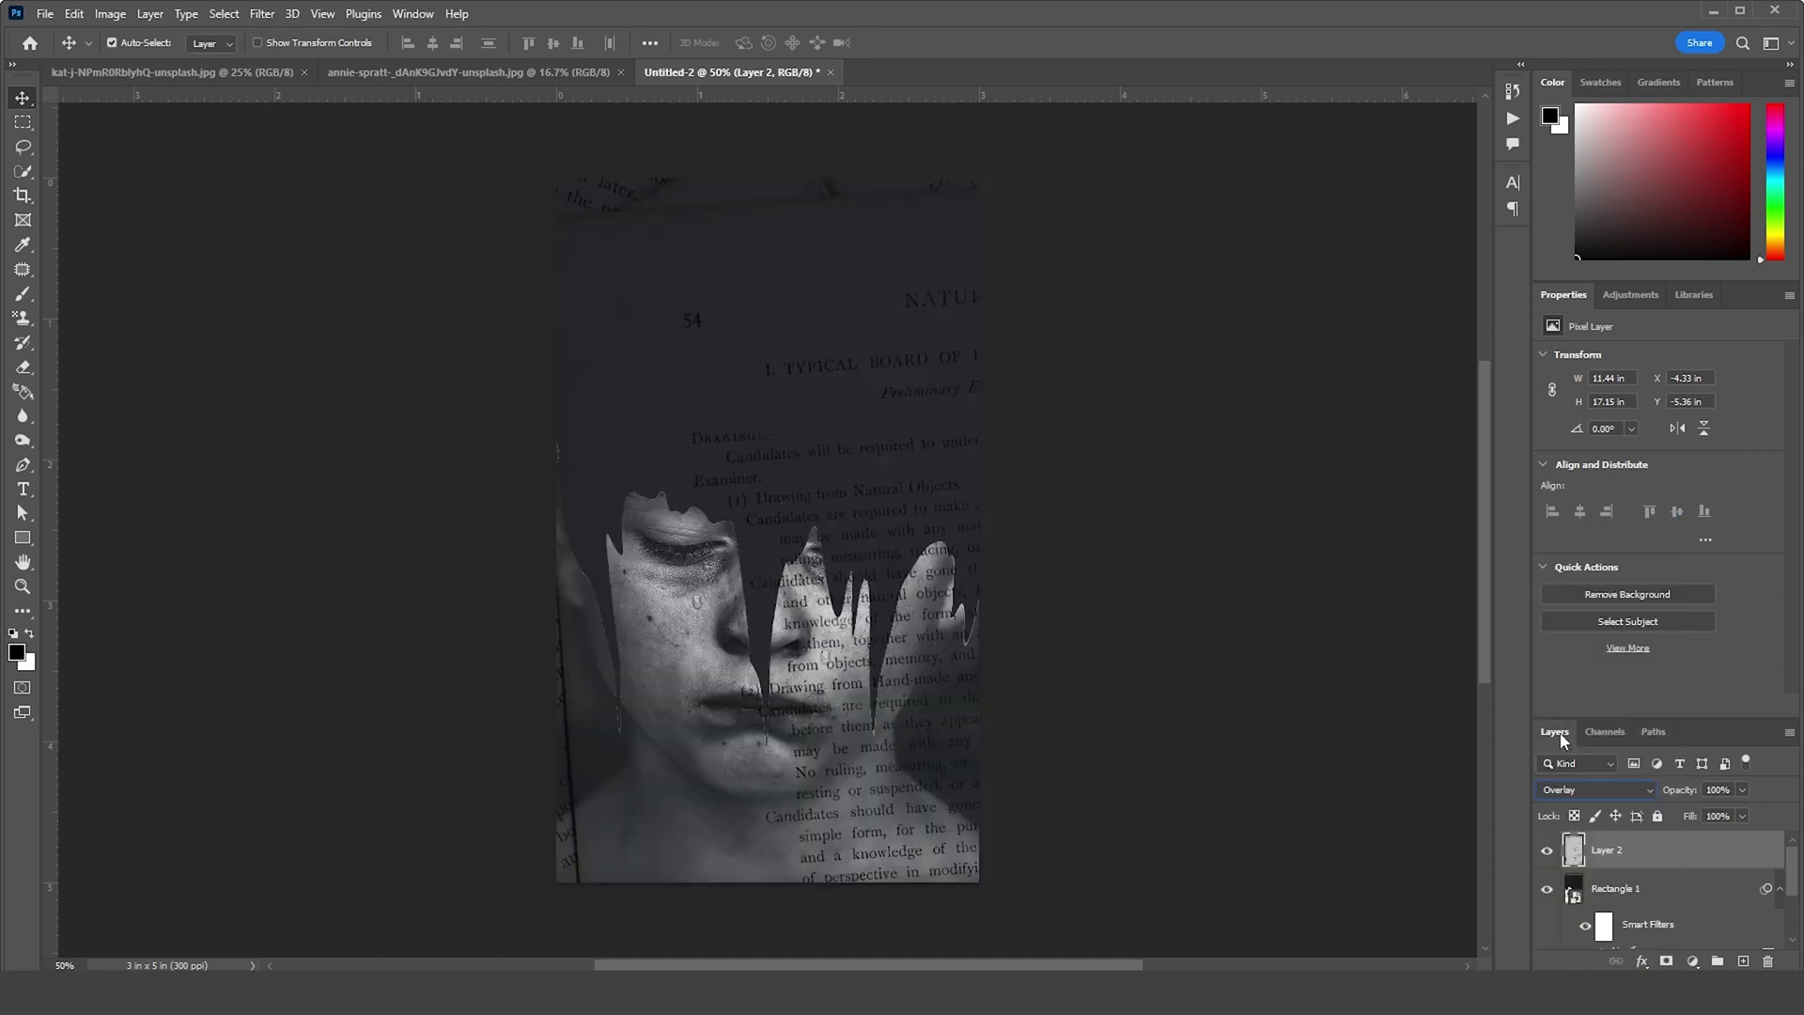
Scale the book texture to about 38% and nudge it slightly upward
key(ctrl+minus)
key(ctrl+minus)
key(ctrl+minus)
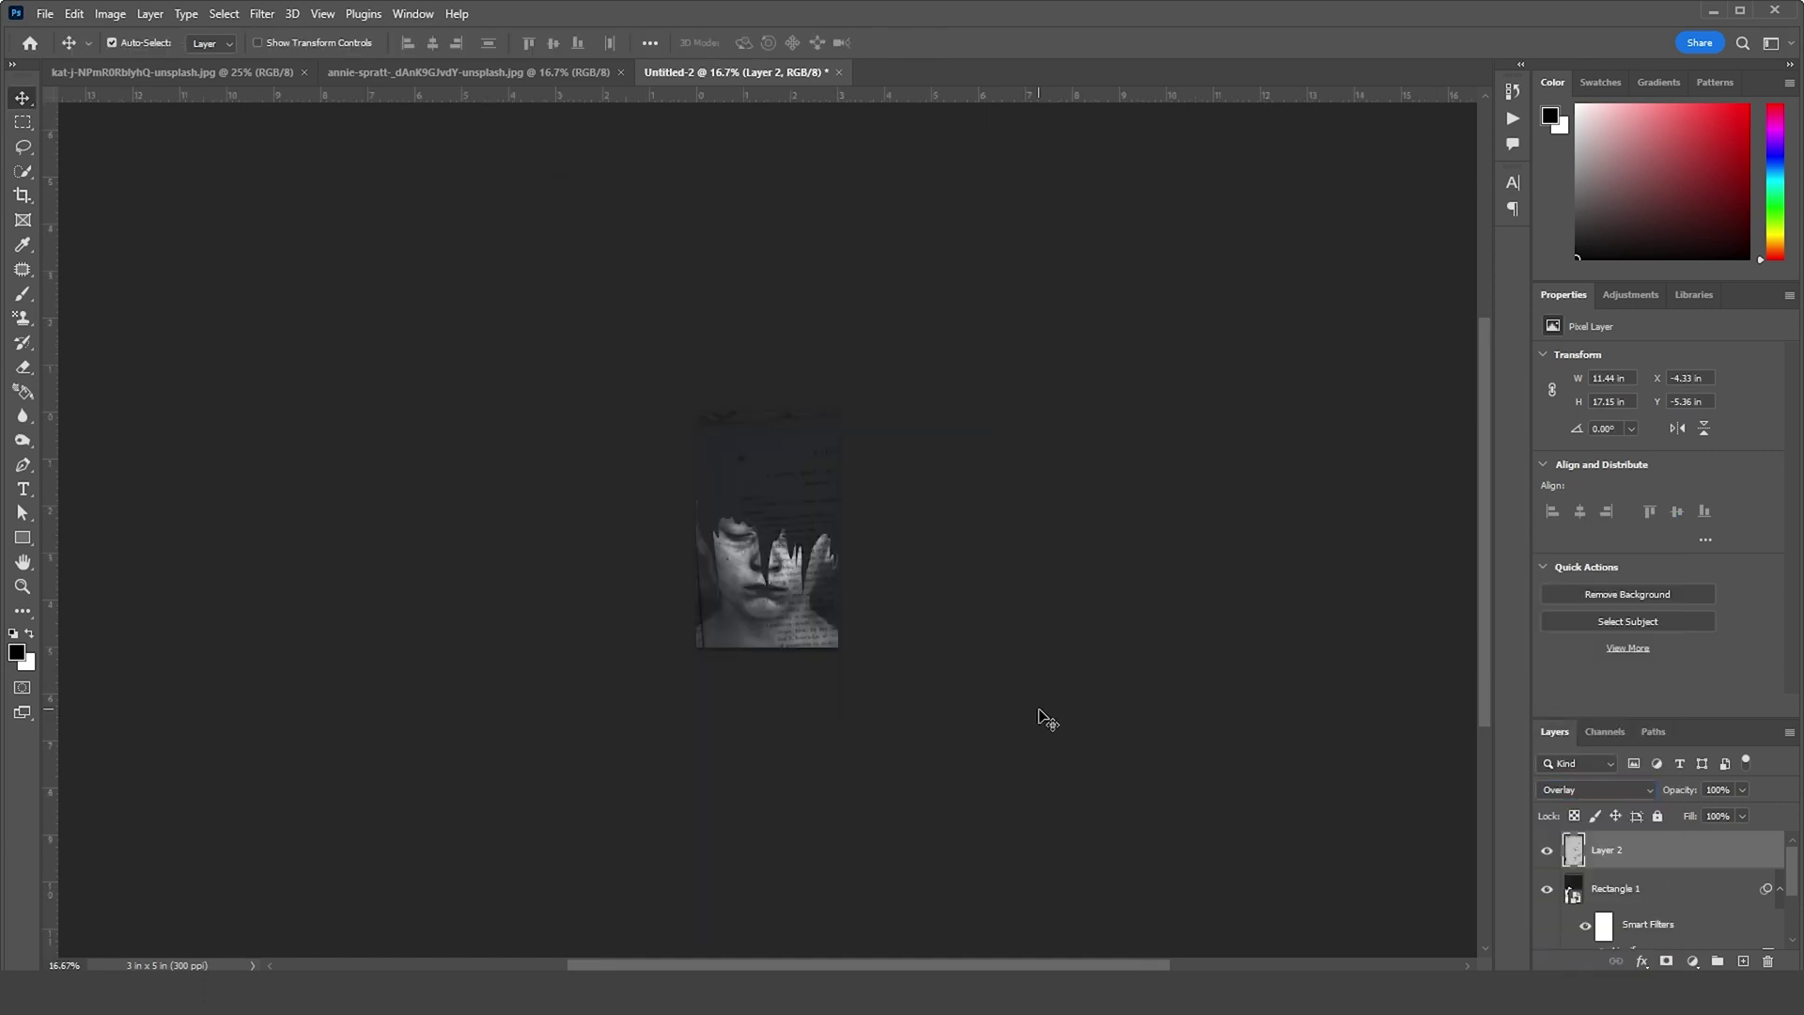
key(ctrl+t)
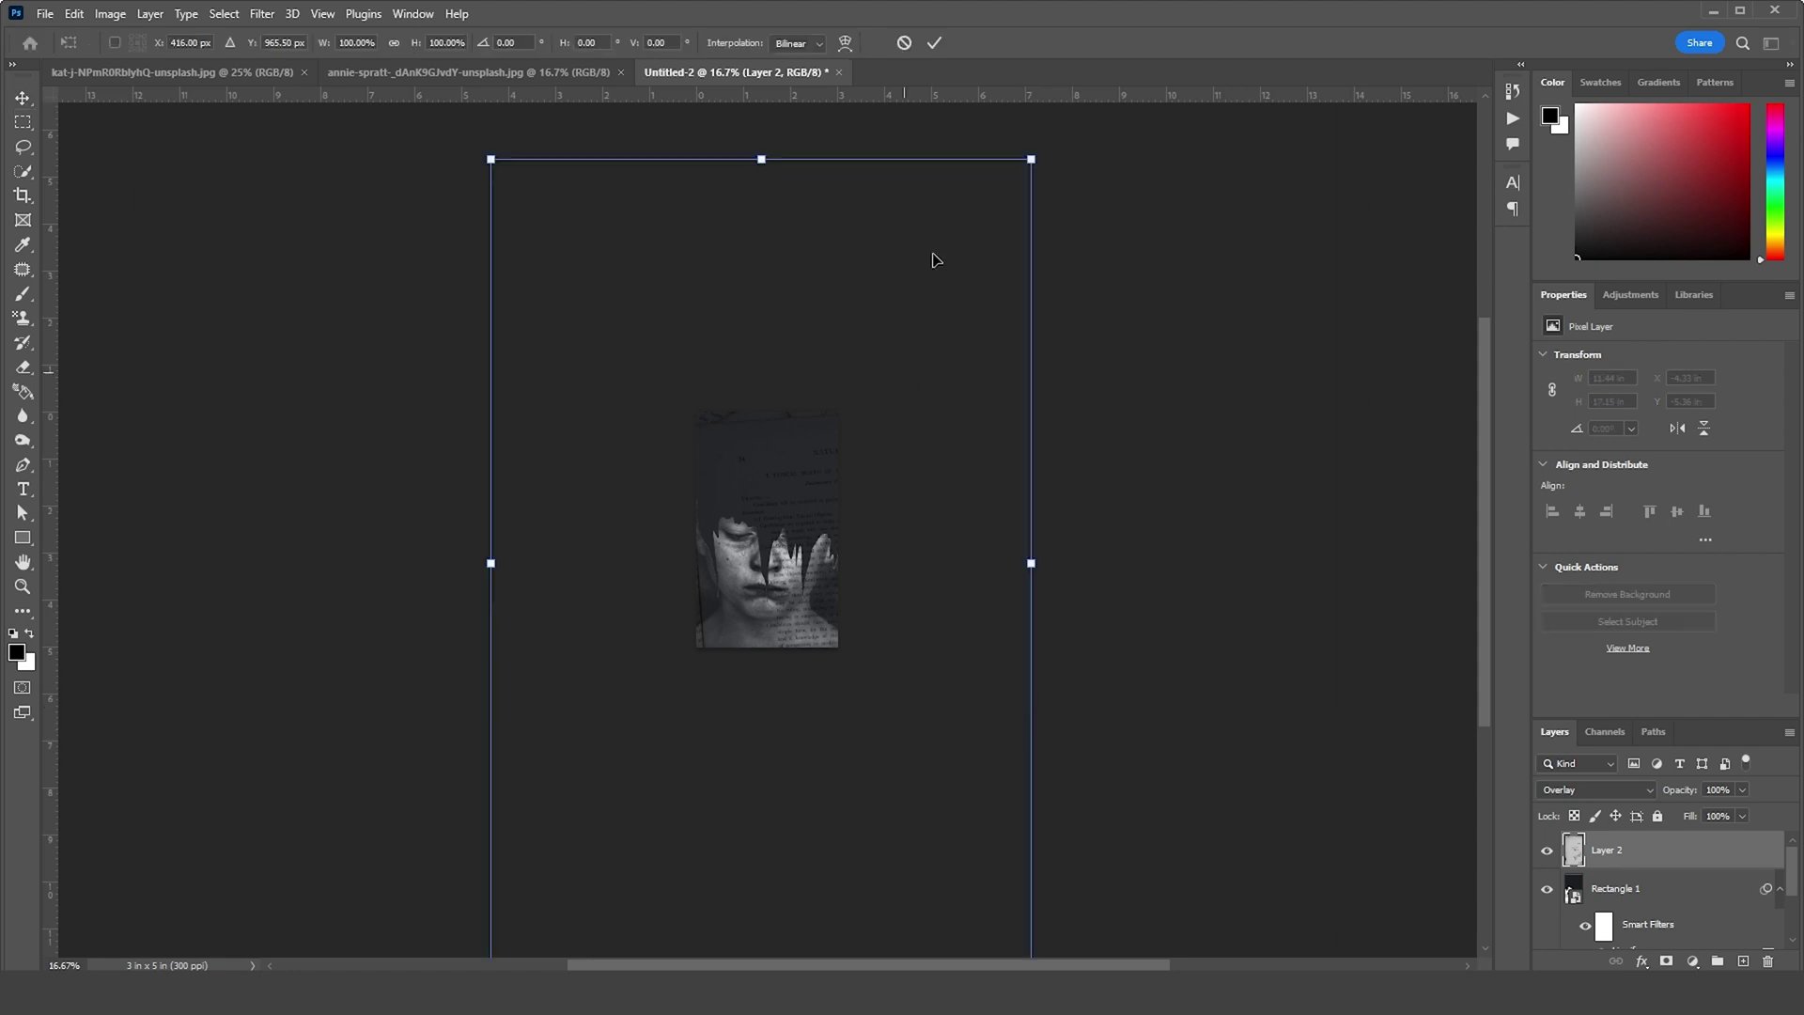
drag(1031, 161, 891, 431)
key(ctrl+plus)
key(ctrl+plus)
key(ctrl+plus)
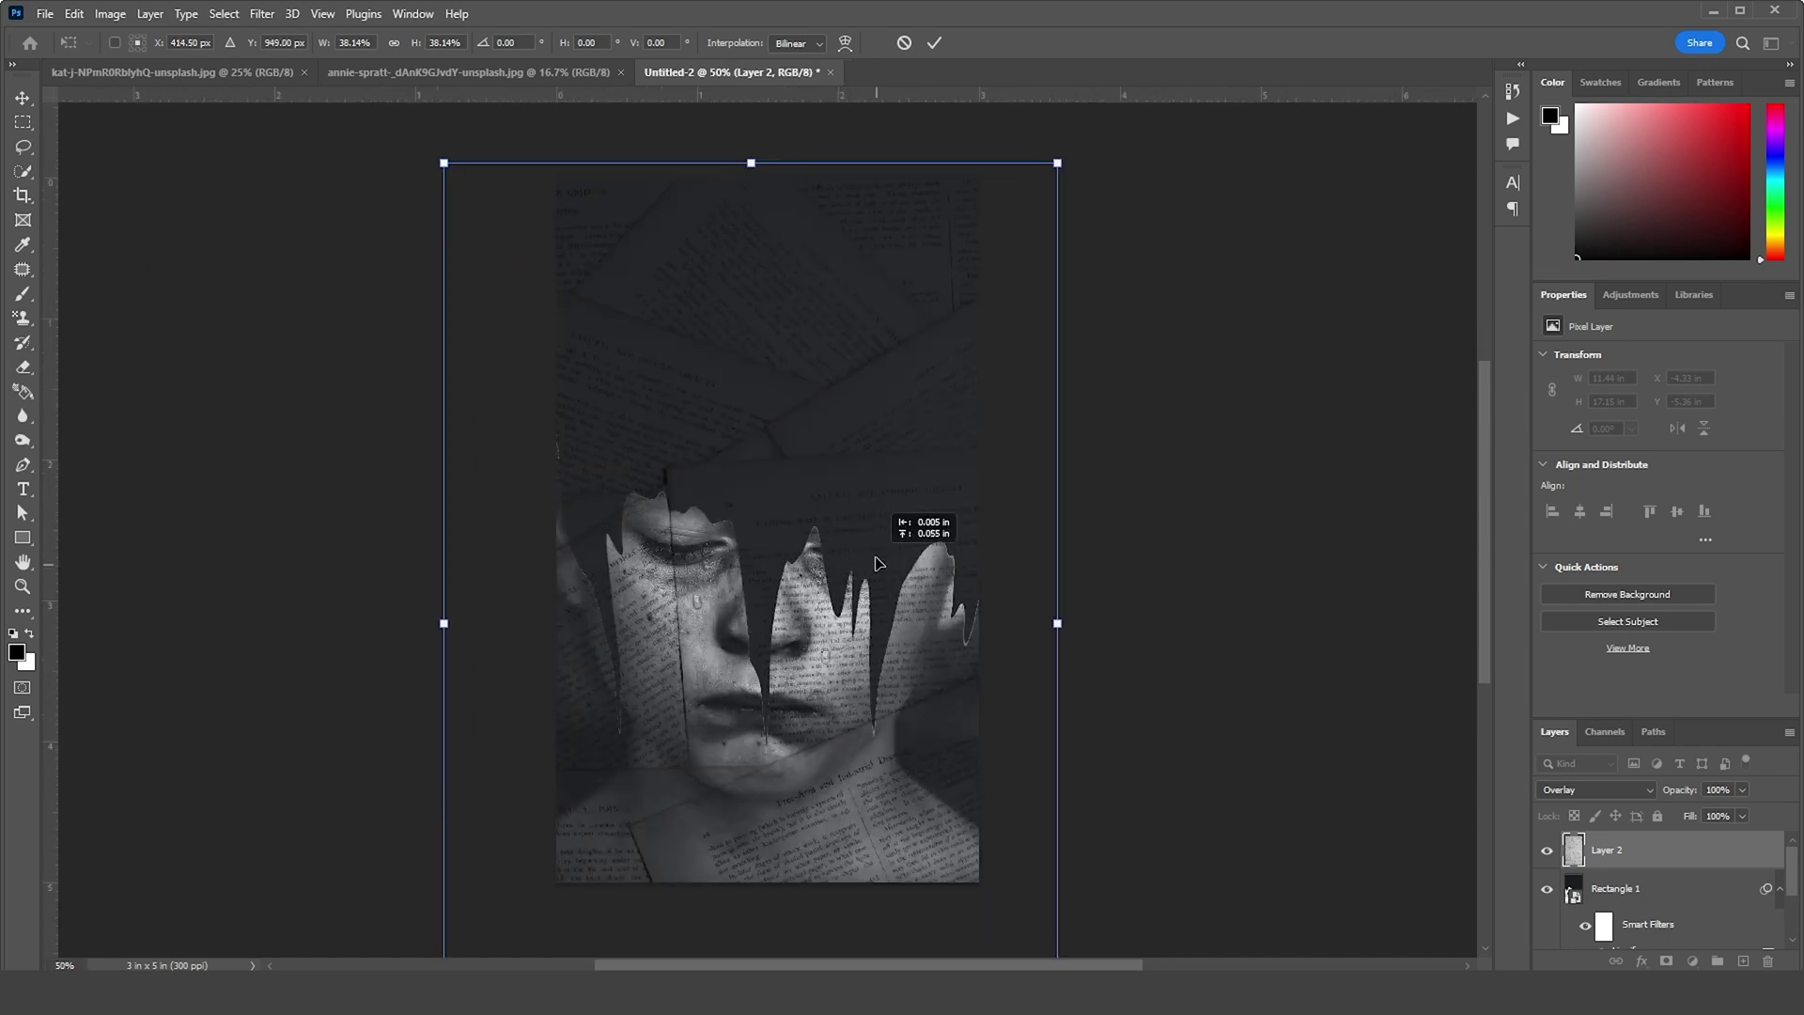
drag(875, 563, 876, 560)
key(Return)
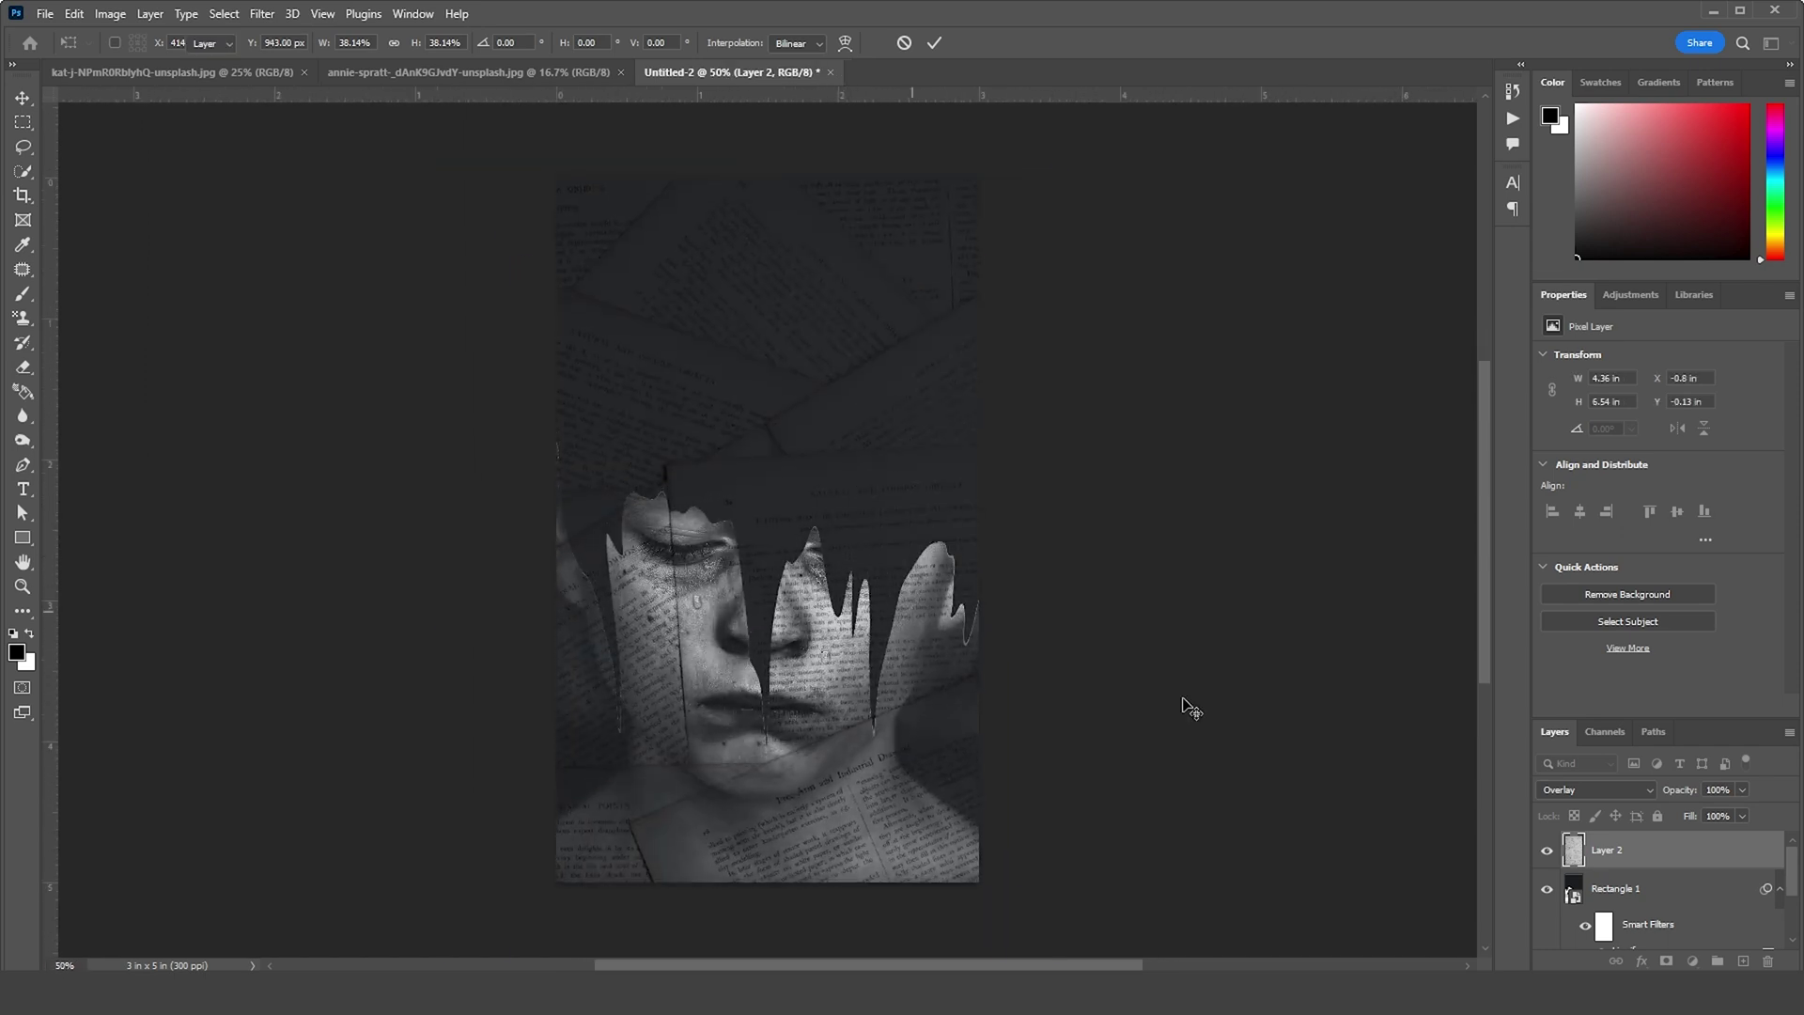
Mask the book texture out of the poster's top with a 1300 px black brush
click(1667, 961)
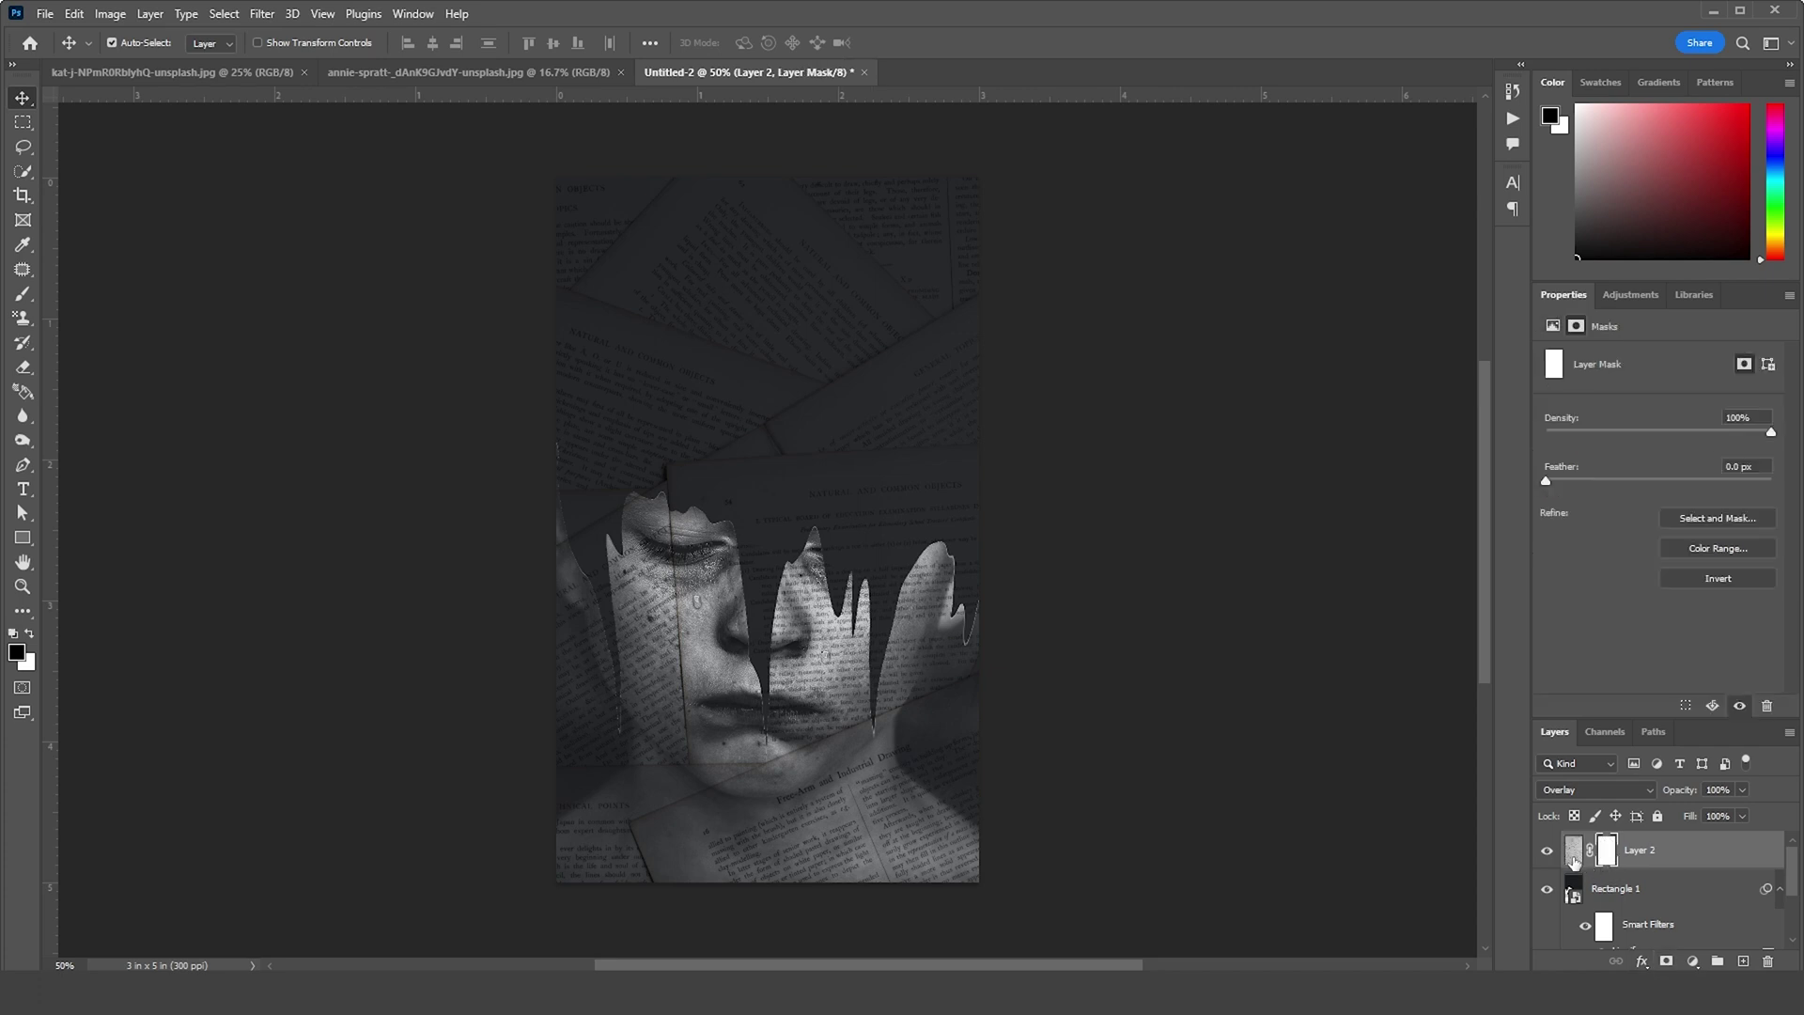
key(b)
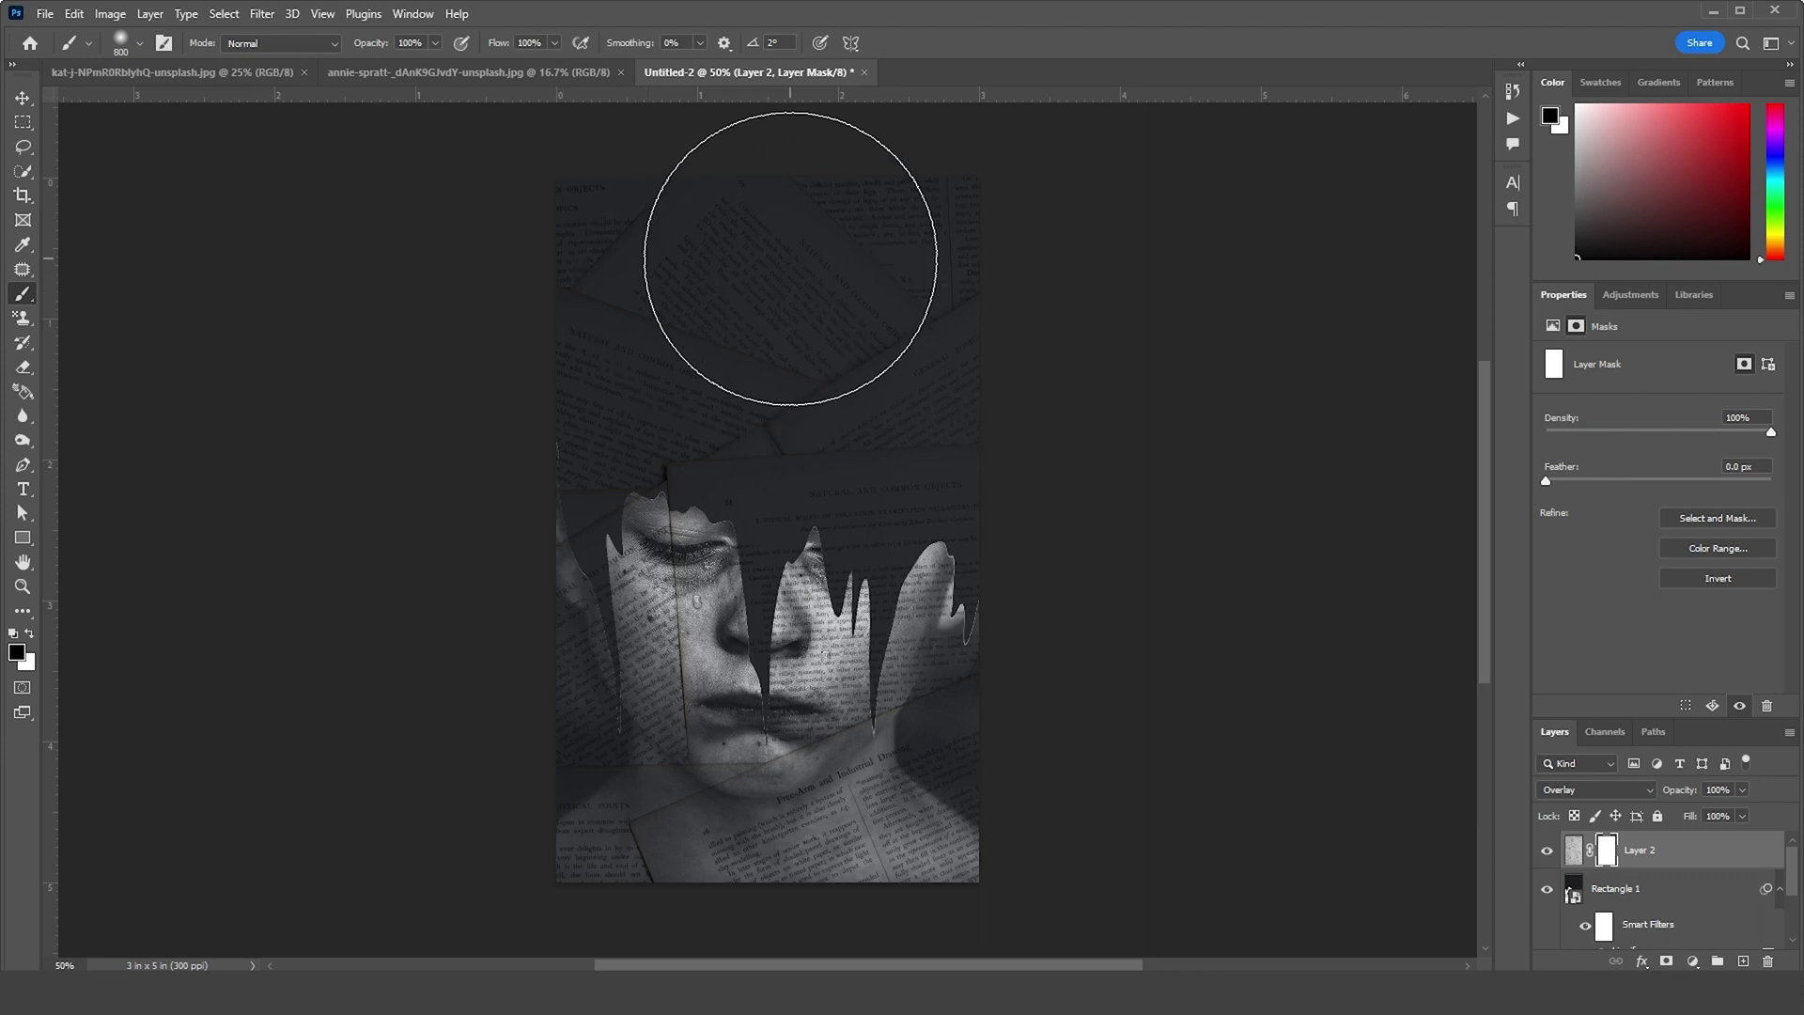
key(bracketright)
key(bracketright)
key(bracketright)
key(bracketright)
key(bracketright)
drag(753, 280, 1096, 244)
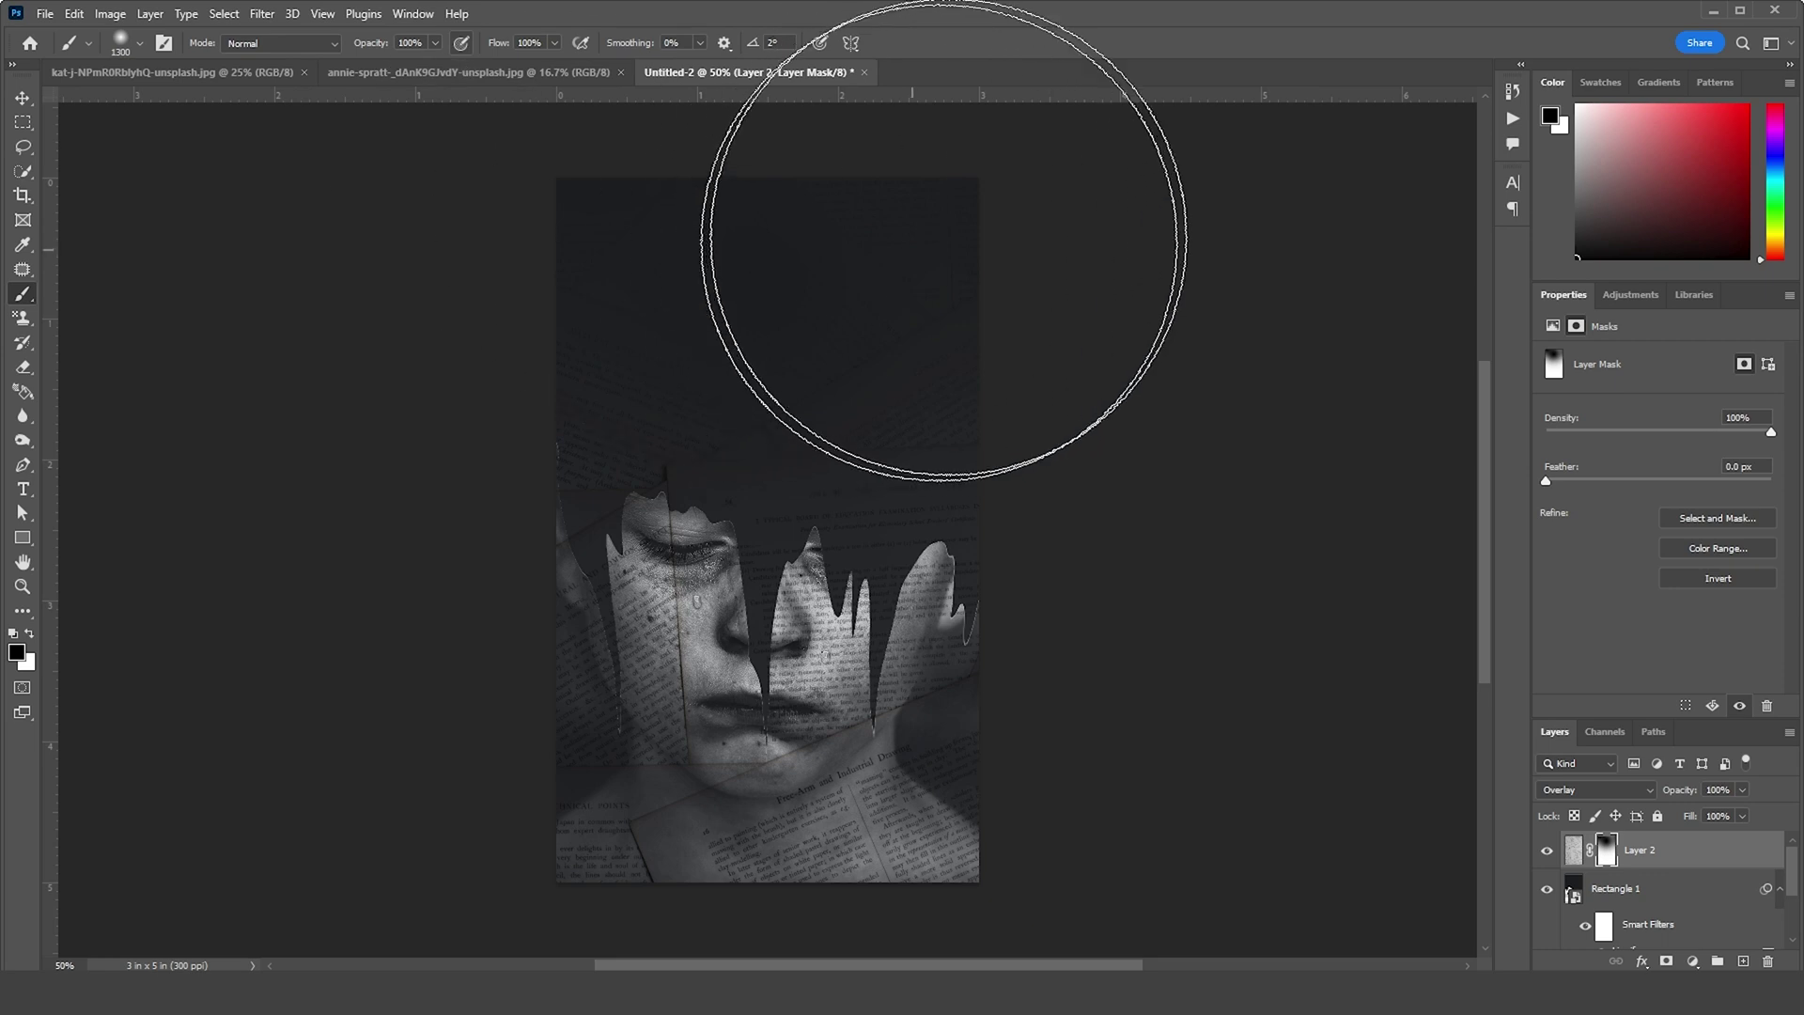
Lower the book texture layer's opacity to 83%
click(1577, 854)
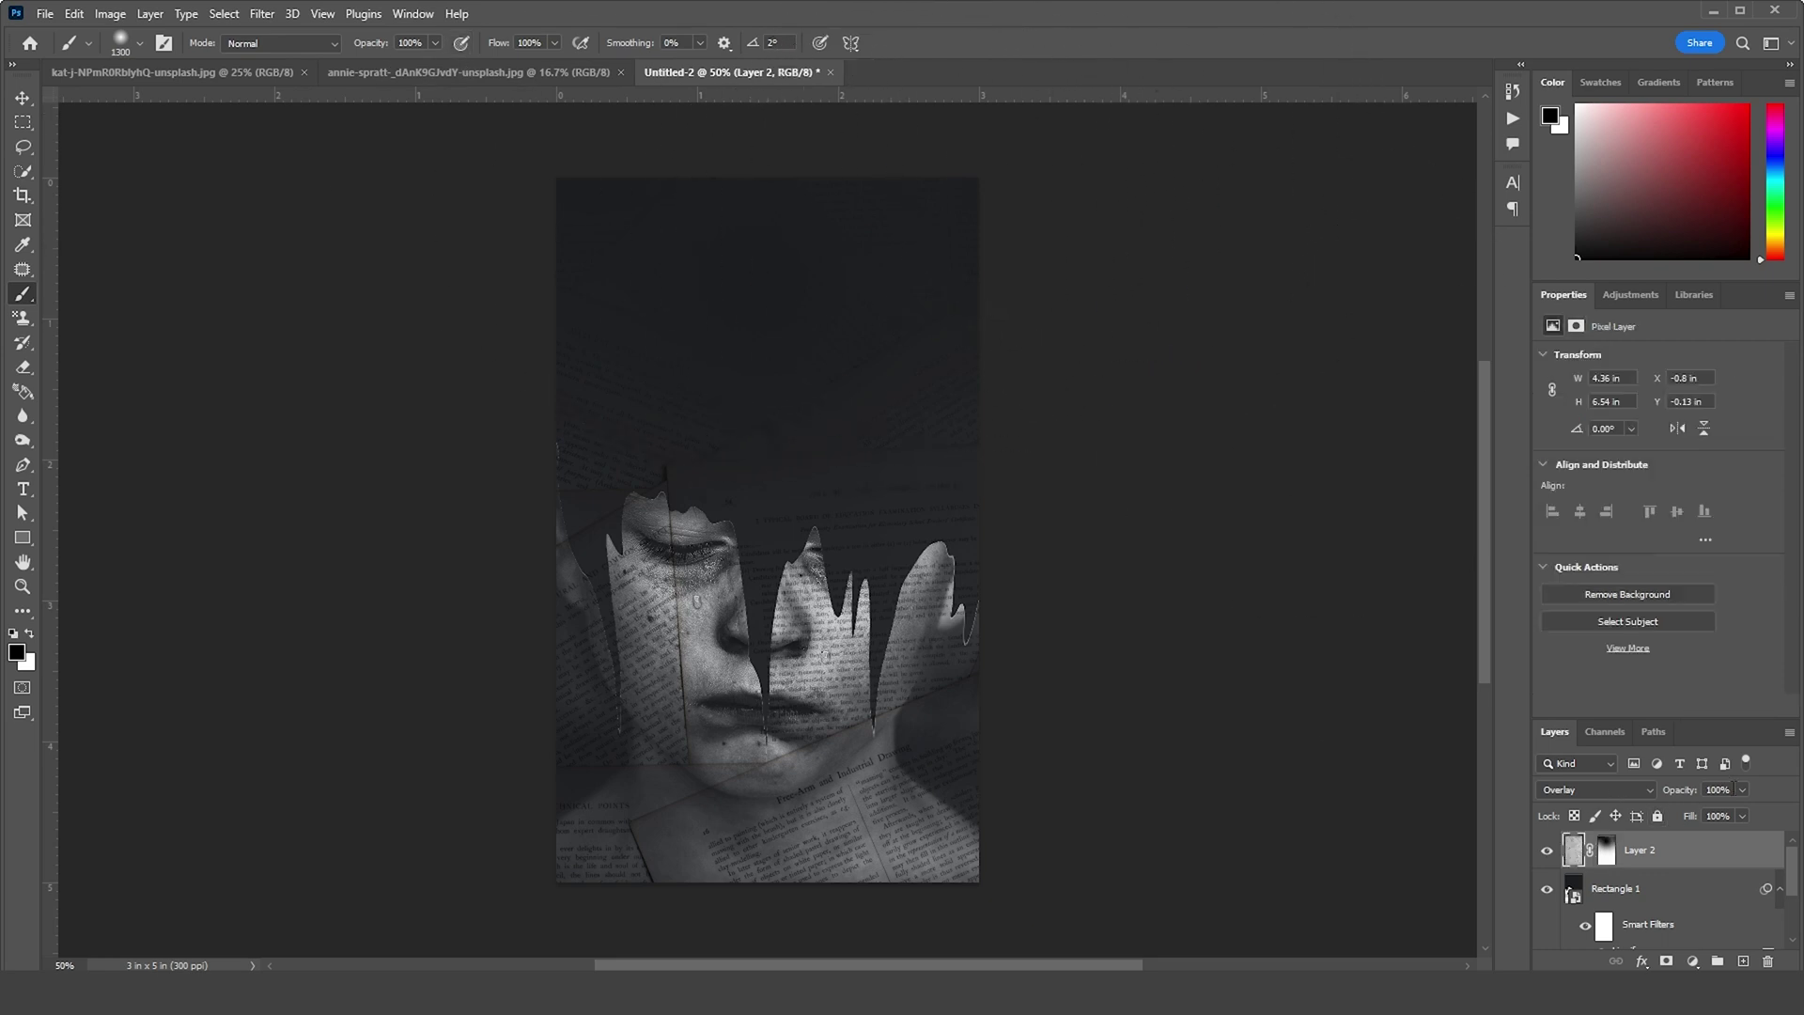
drag(1744, 806, 1731, 814)
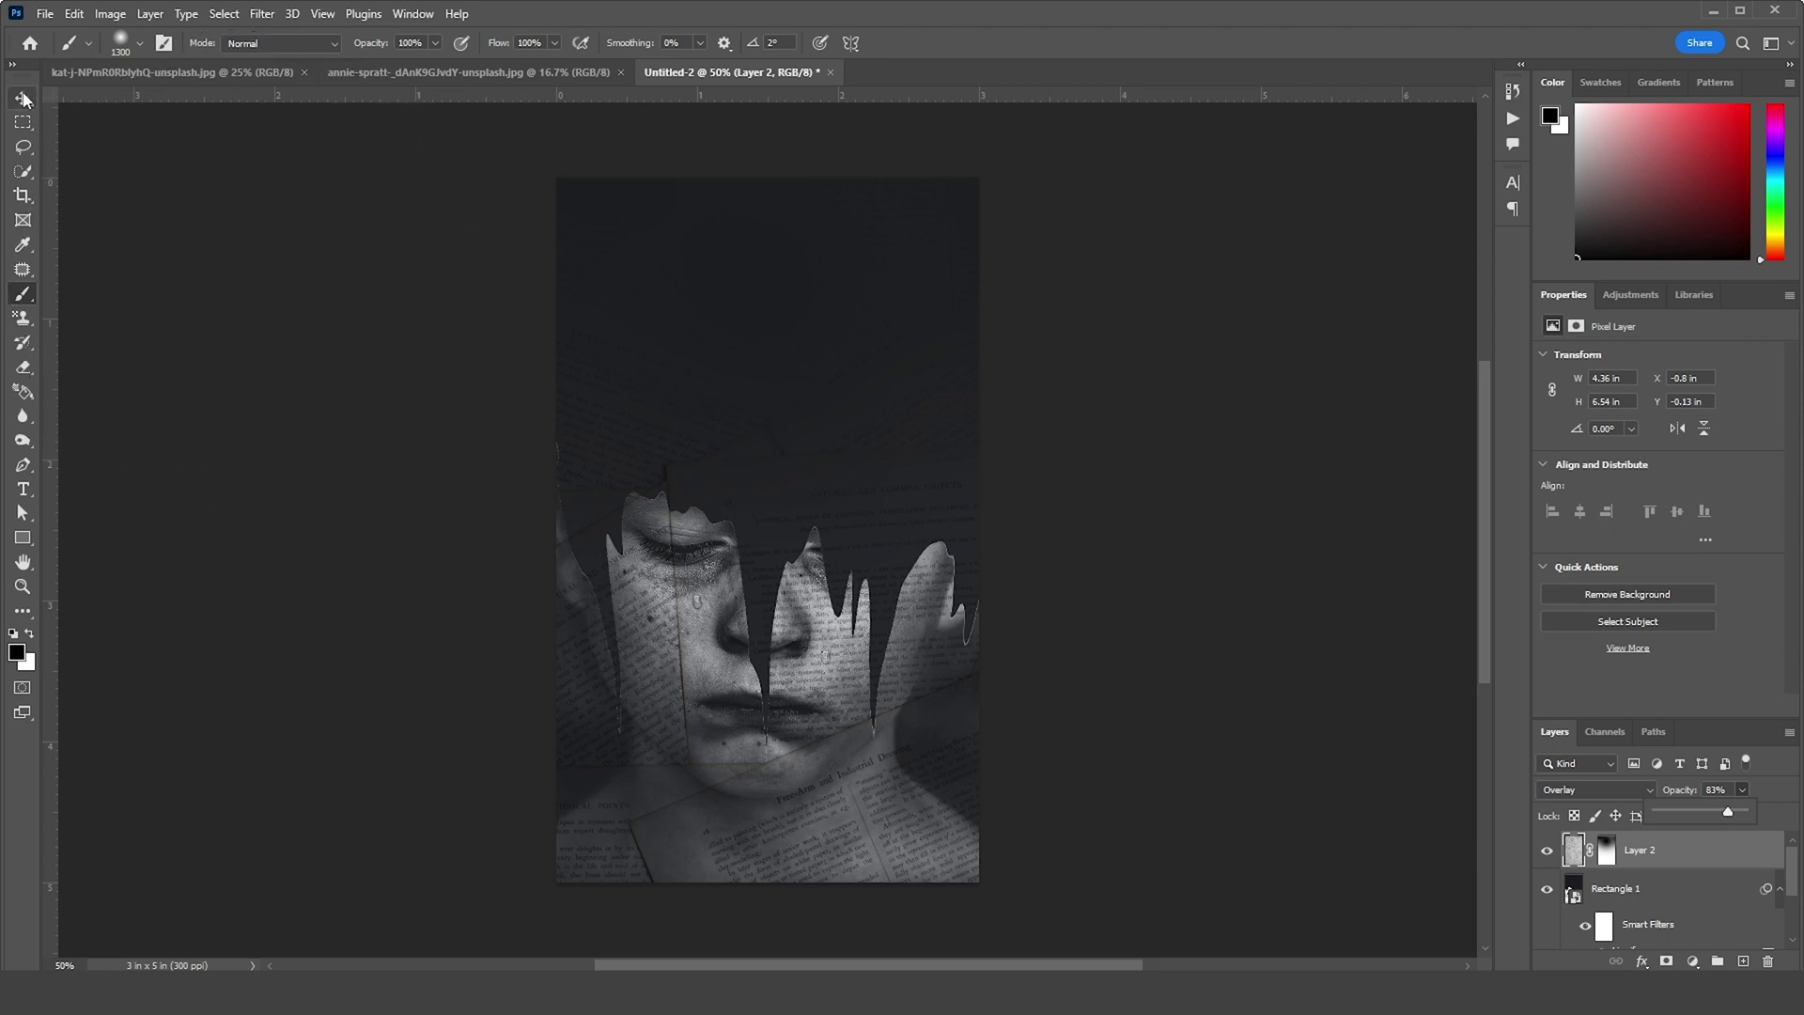
key(v)
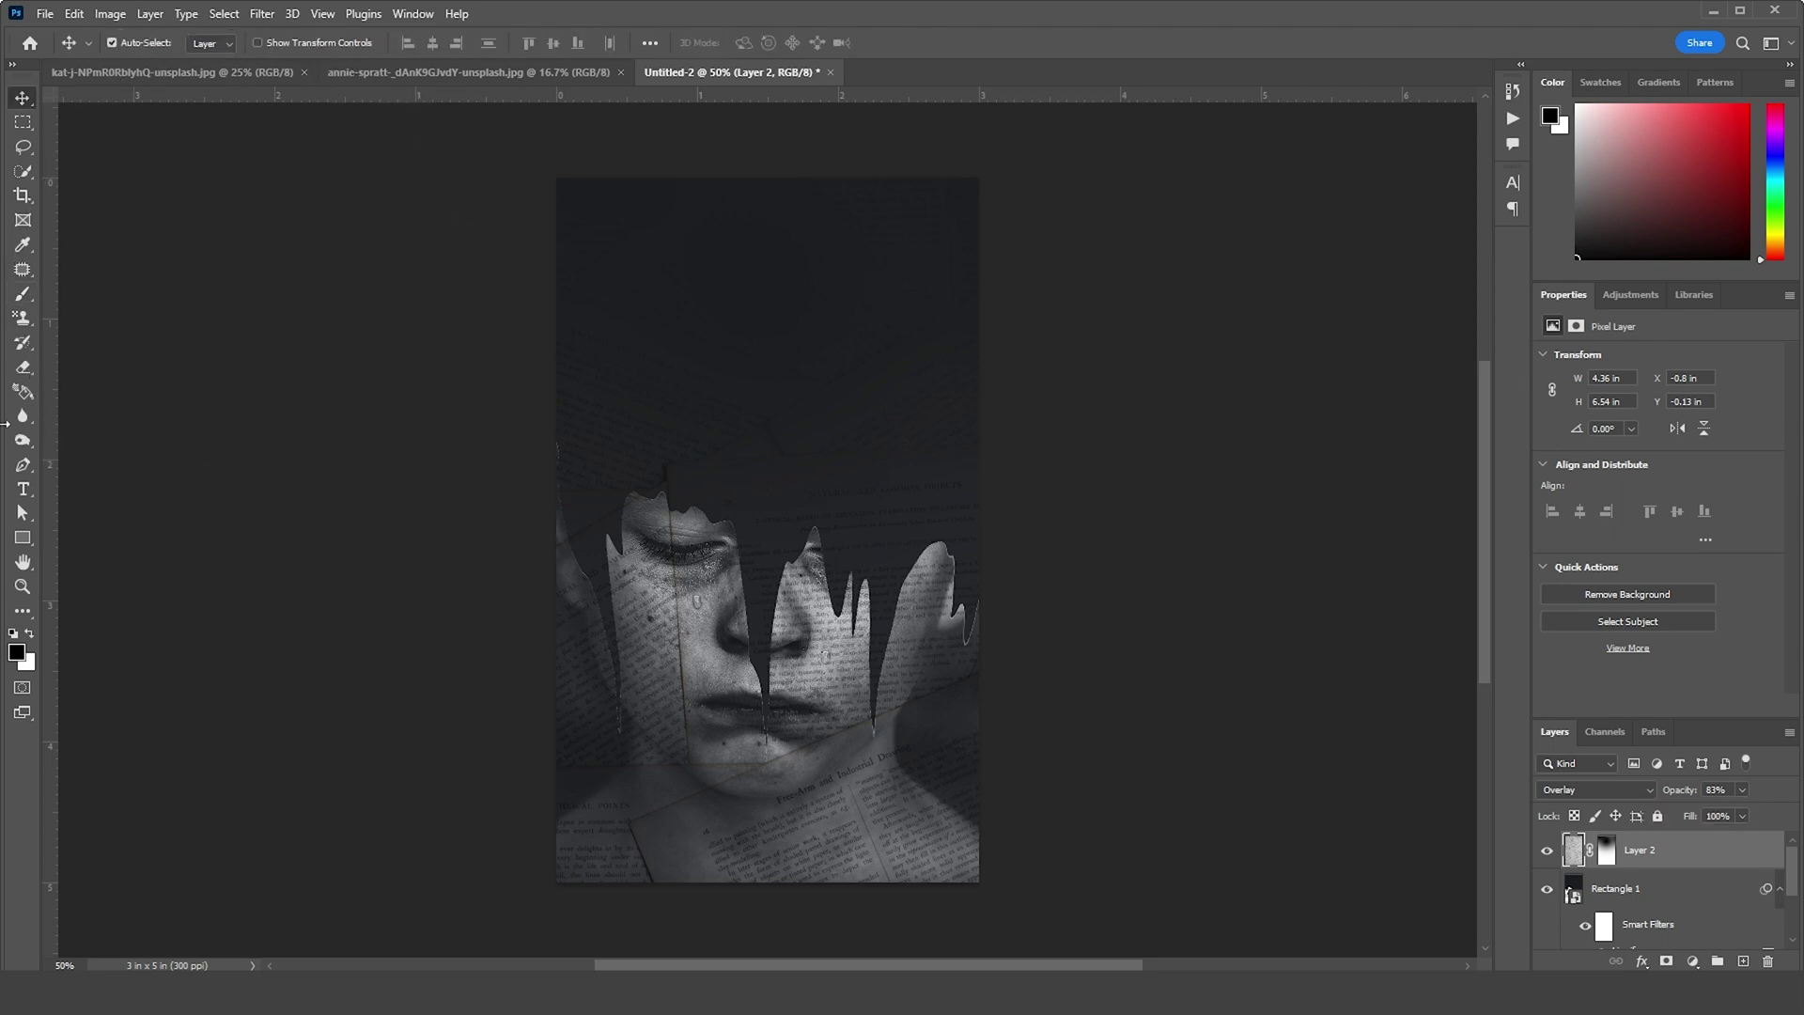
Type the title 'LIQUIFY' near the poster top and enlarge it
click(23, 489)
click(697, 245)
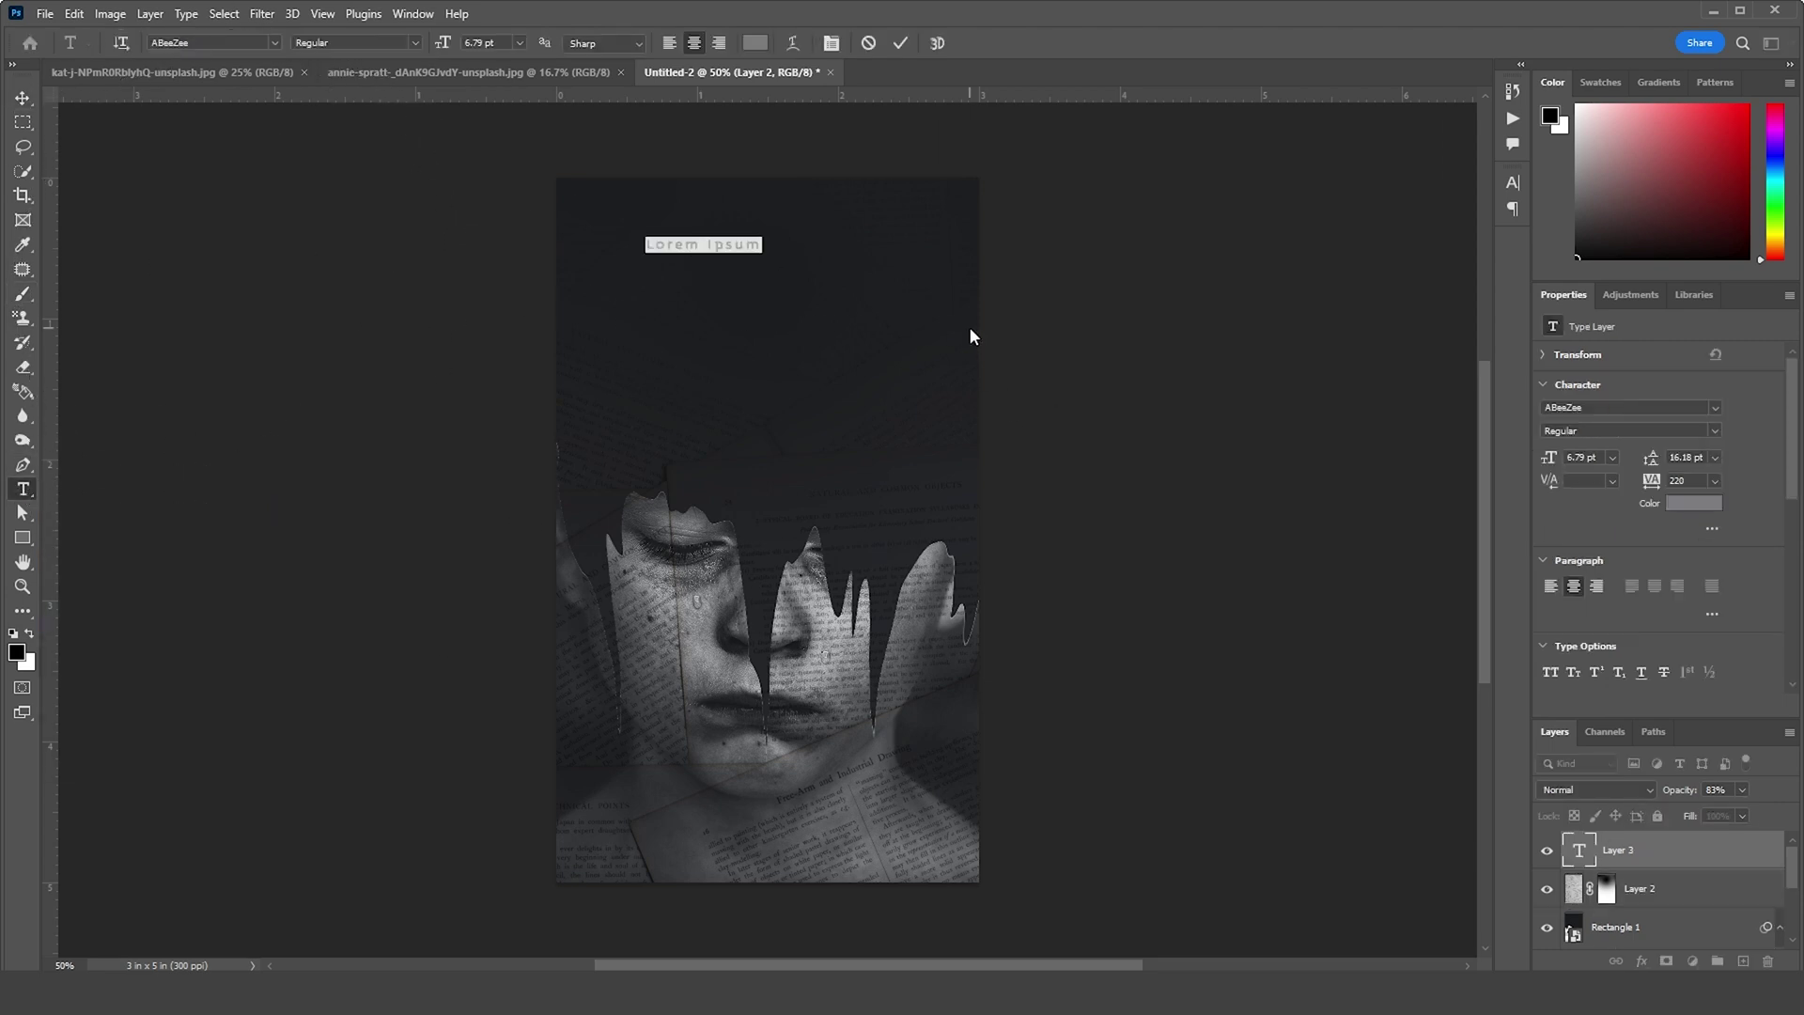
text(LIQUIFY)
click(262, 13)
click(297, 185)
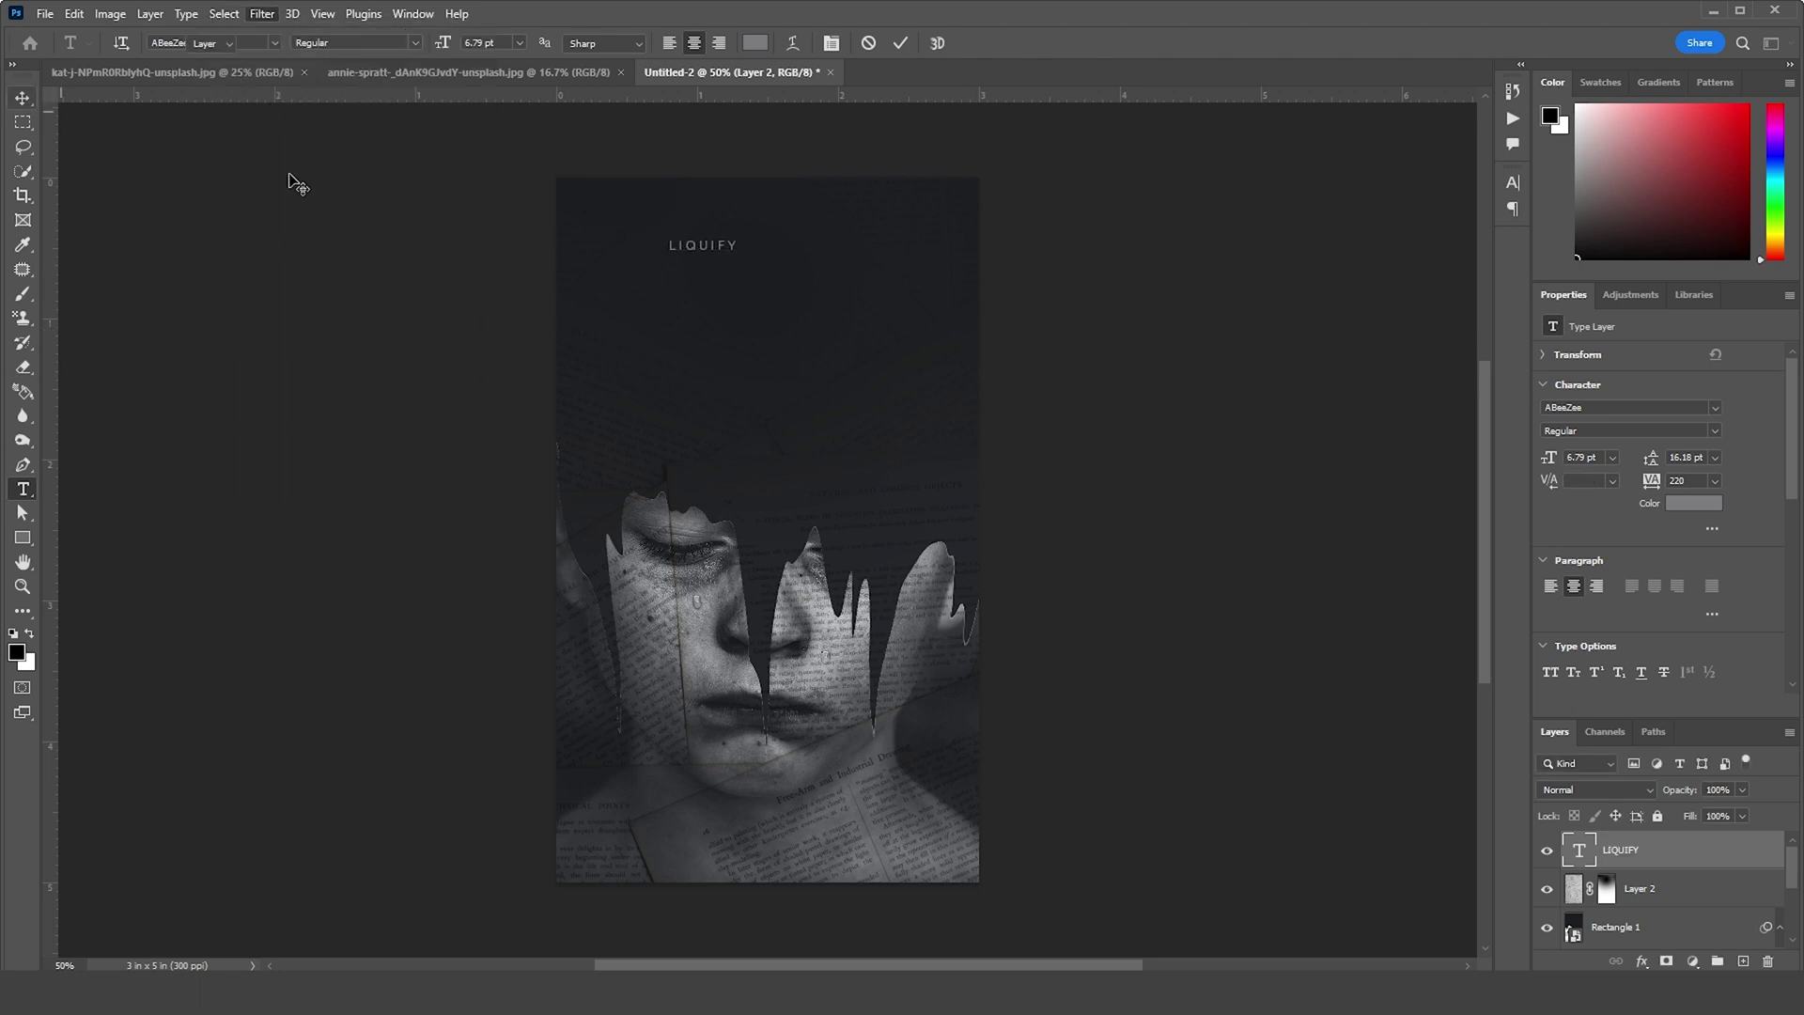
key(ctrl+Return)
key(ctrl+t)
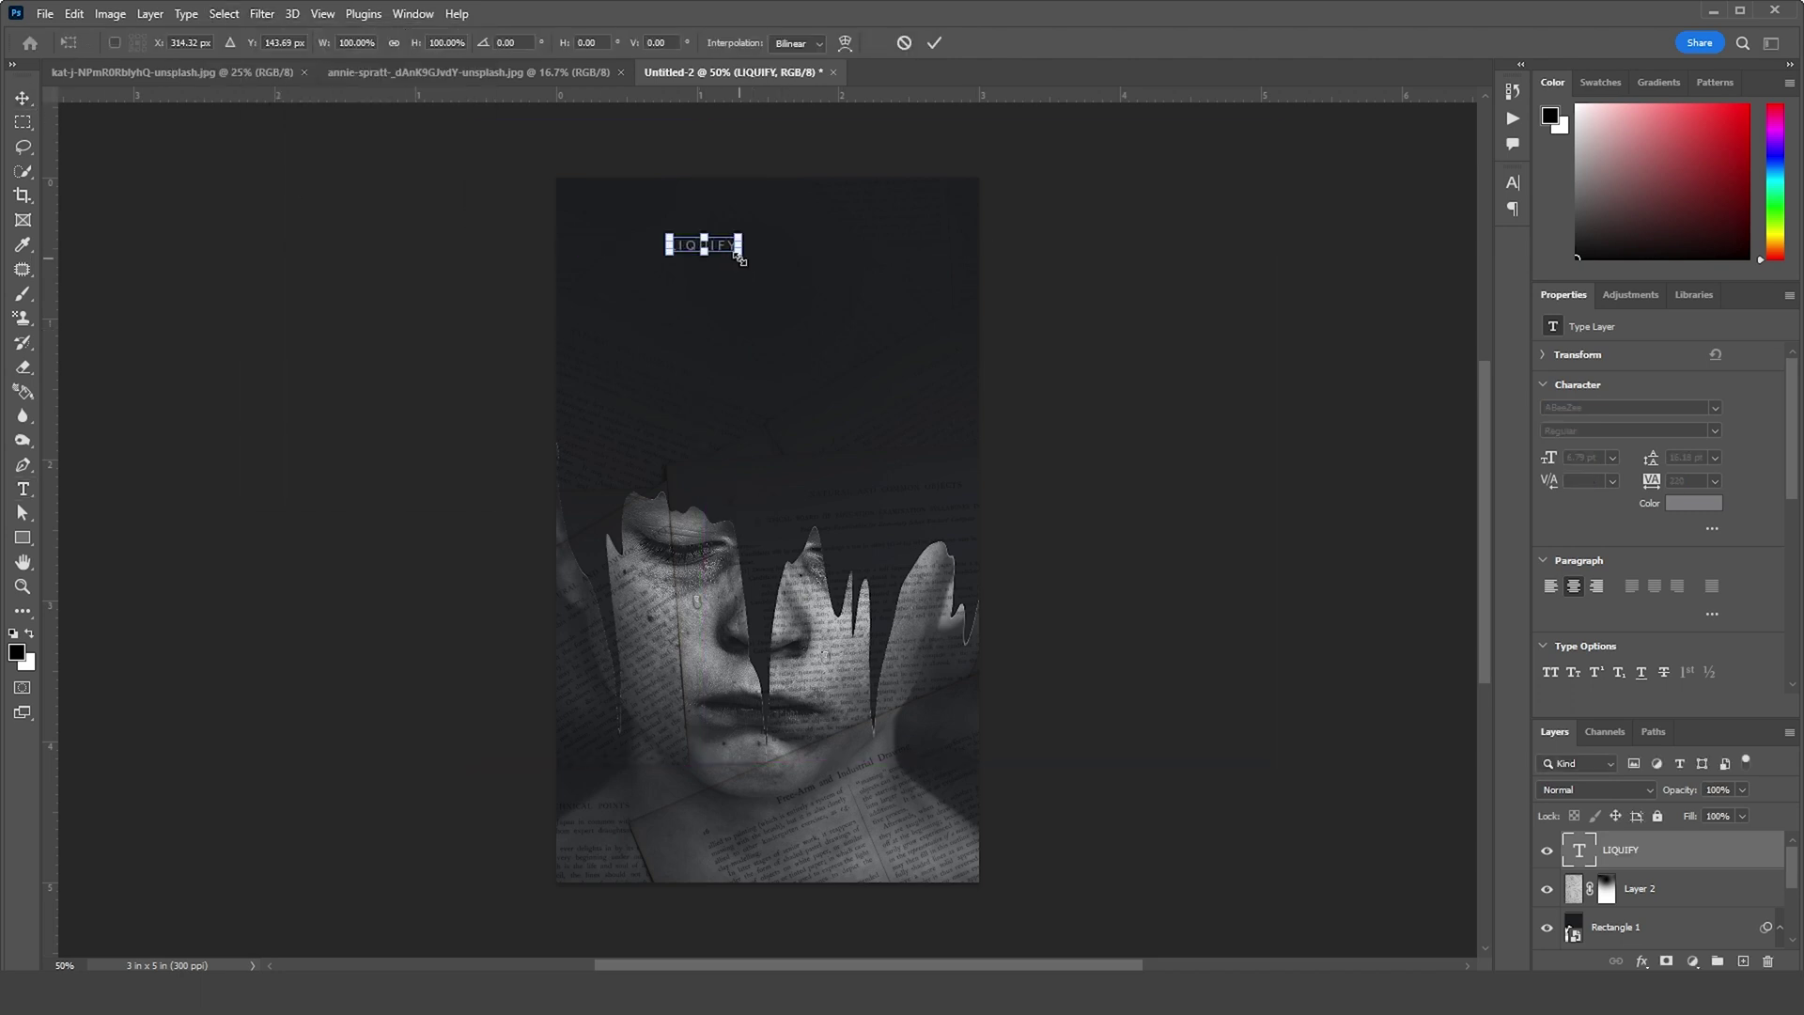
mouse_move(740, 258)
mouse_down()
mouse_move(805, 289)
mouse_move(806, 339)
mouse_up()
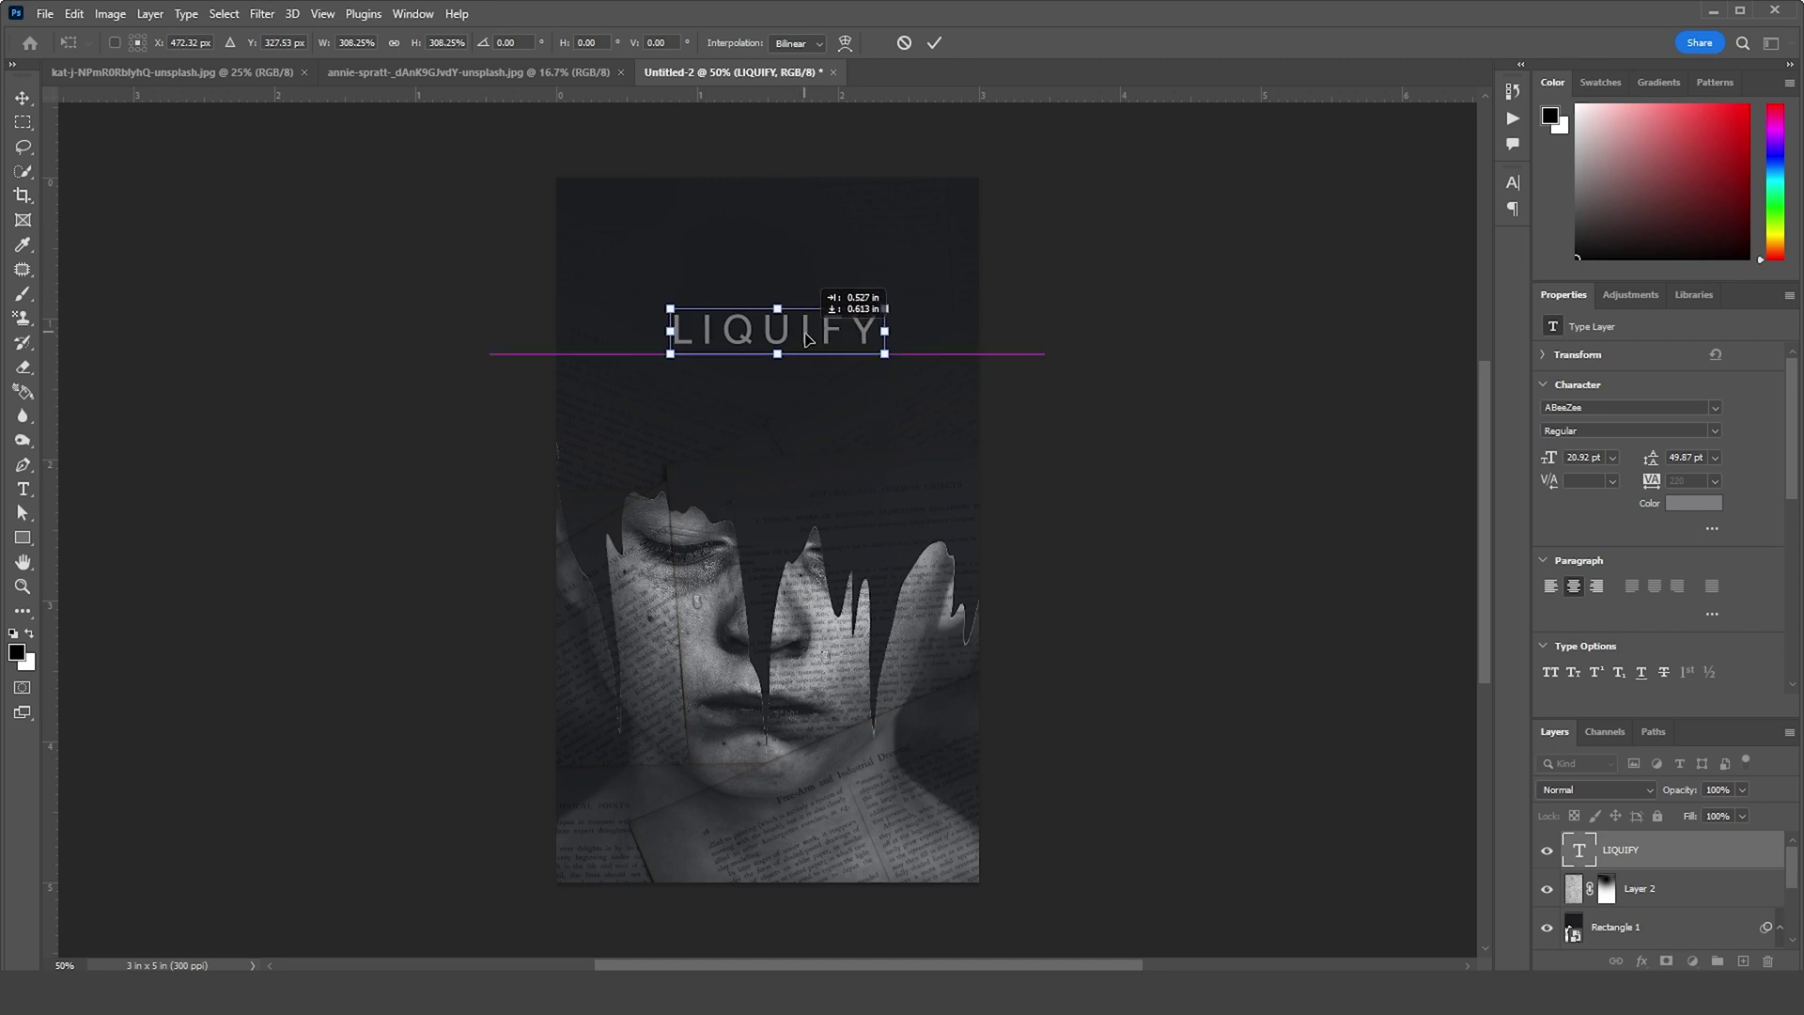
key(Return)
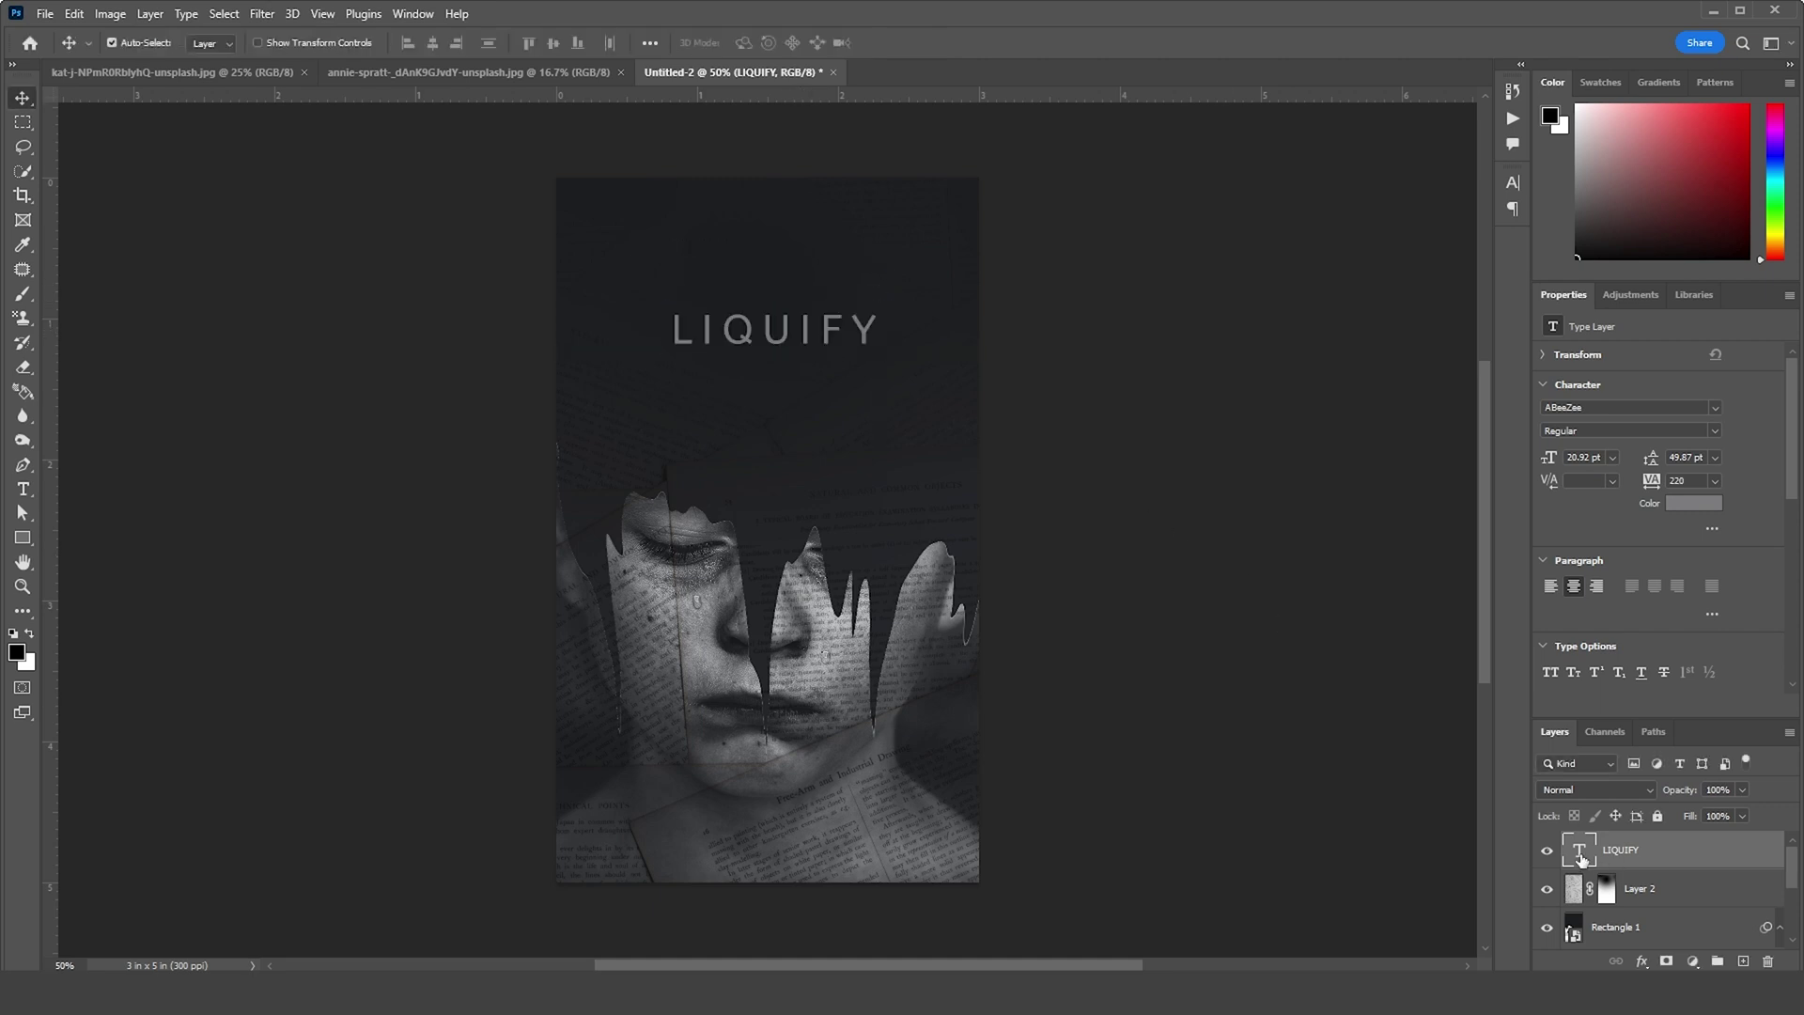
Set the title font to Theater and scale it up to about 171%
double_click(1581, 859)
click(1715, 408)
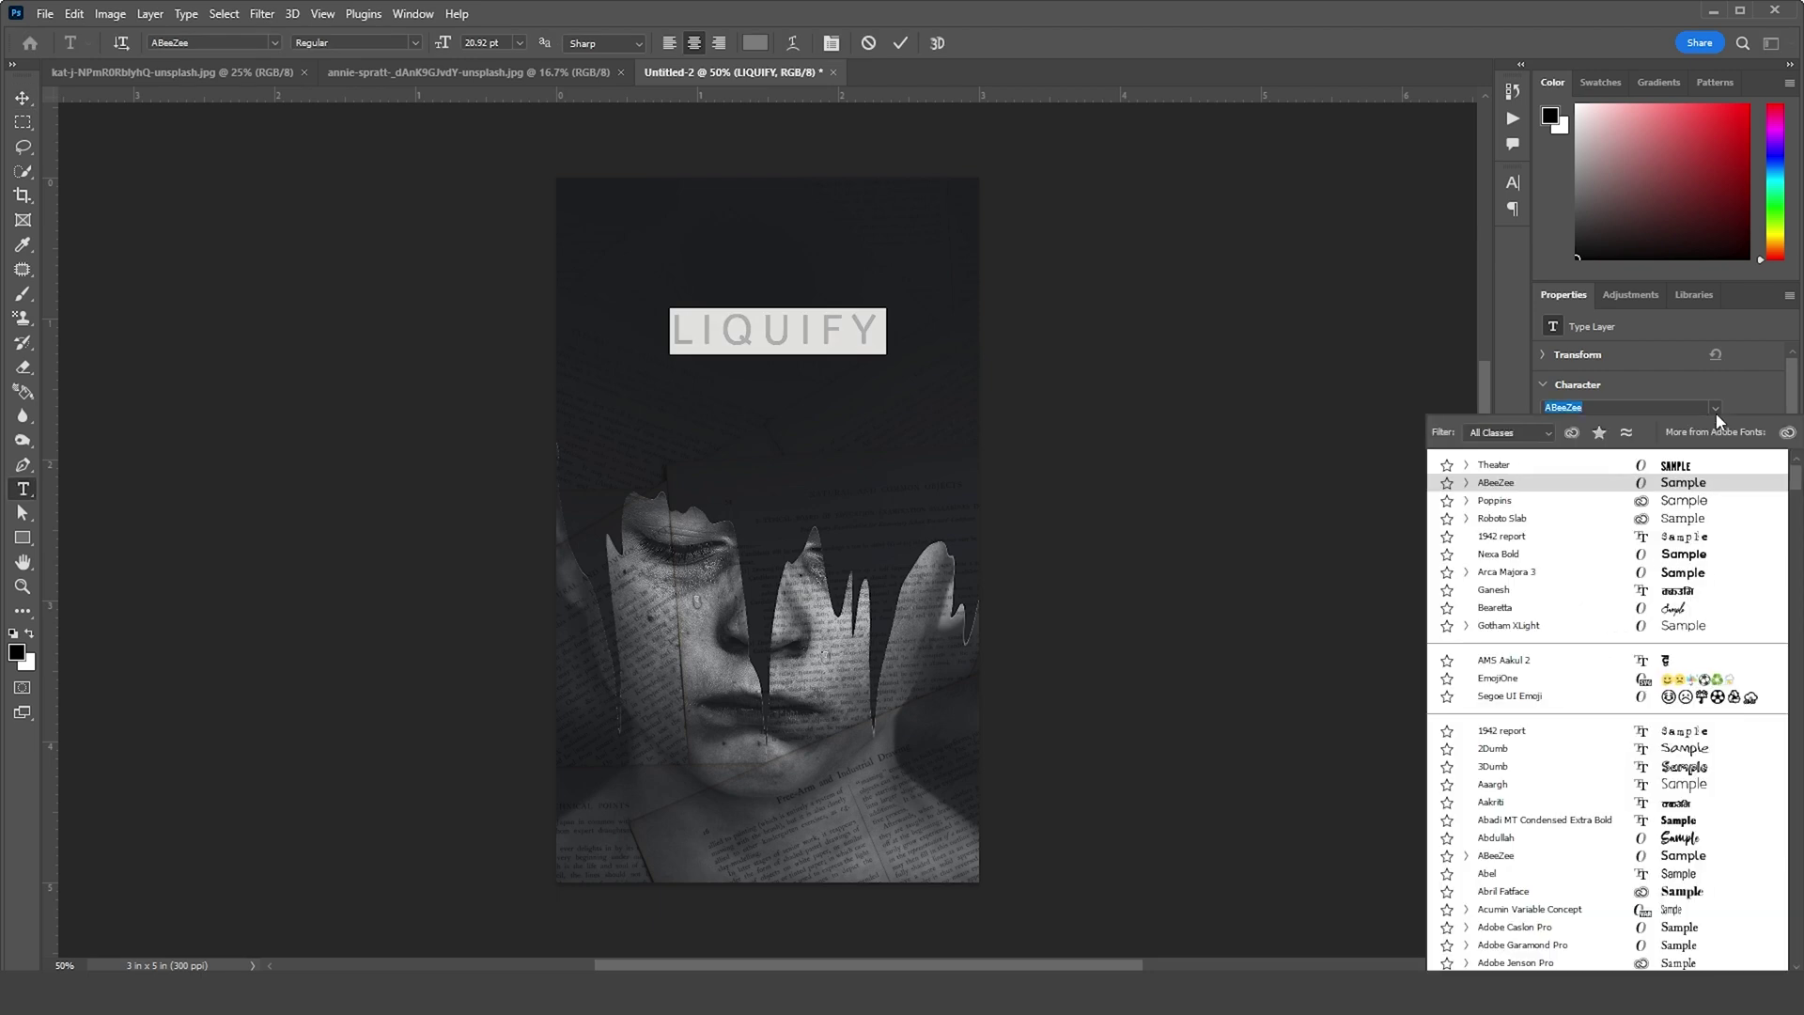
click(1689, 466)
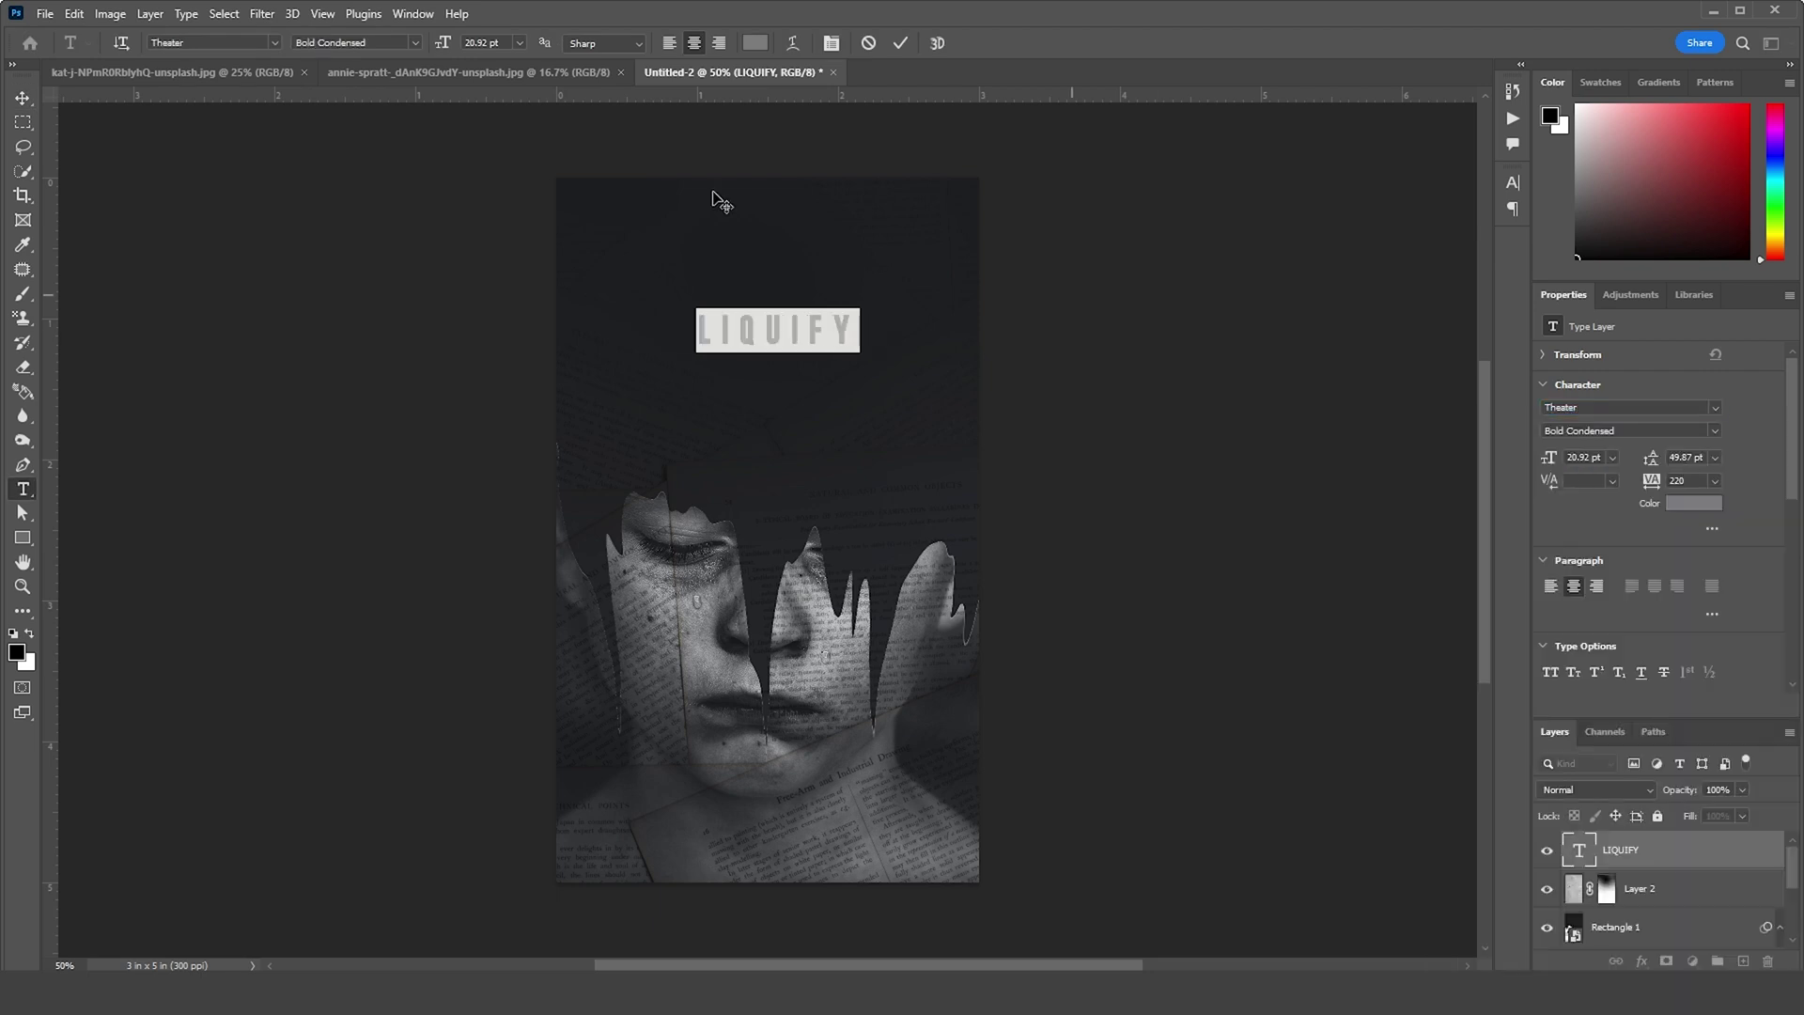
click(31, 99)
key(ctrl+t)
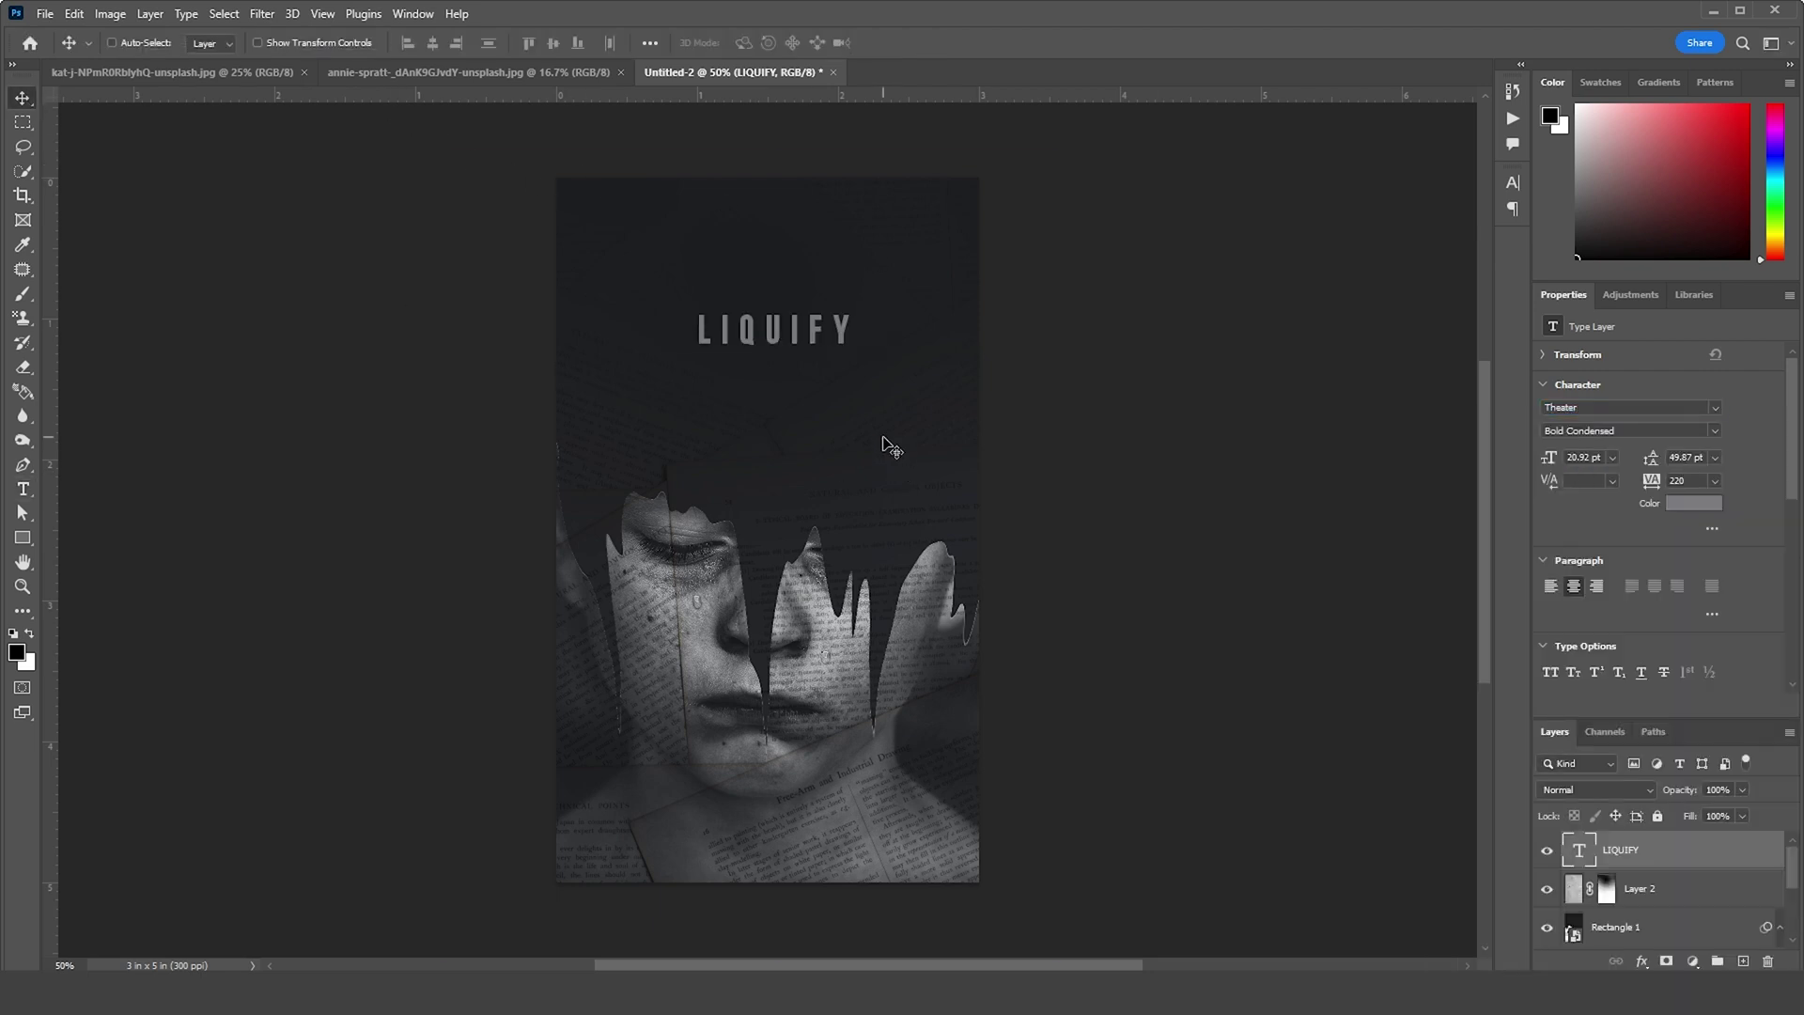
drag(864, 365, 909, 401)
key(Return)
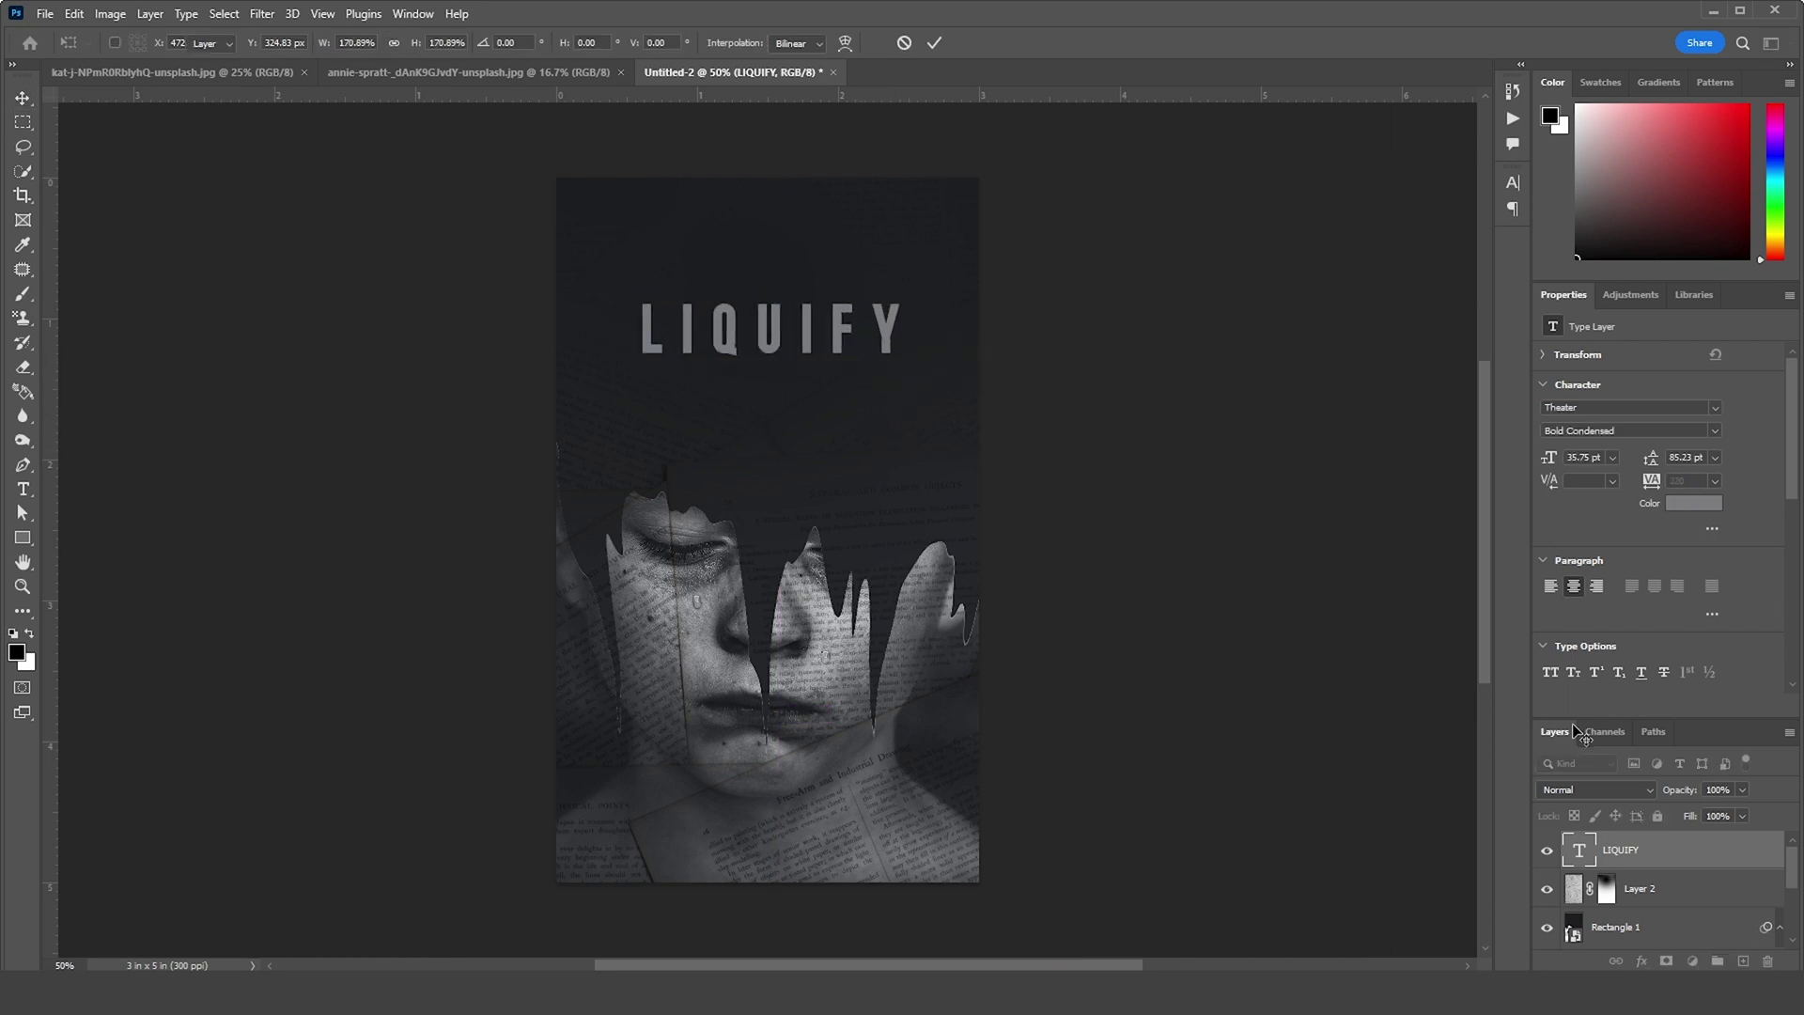
Tighten the title's letter spacing, set it to 52 pt, and center it near the top
double_click(1582, 855)
drag(1651, 481, 1573, 470)
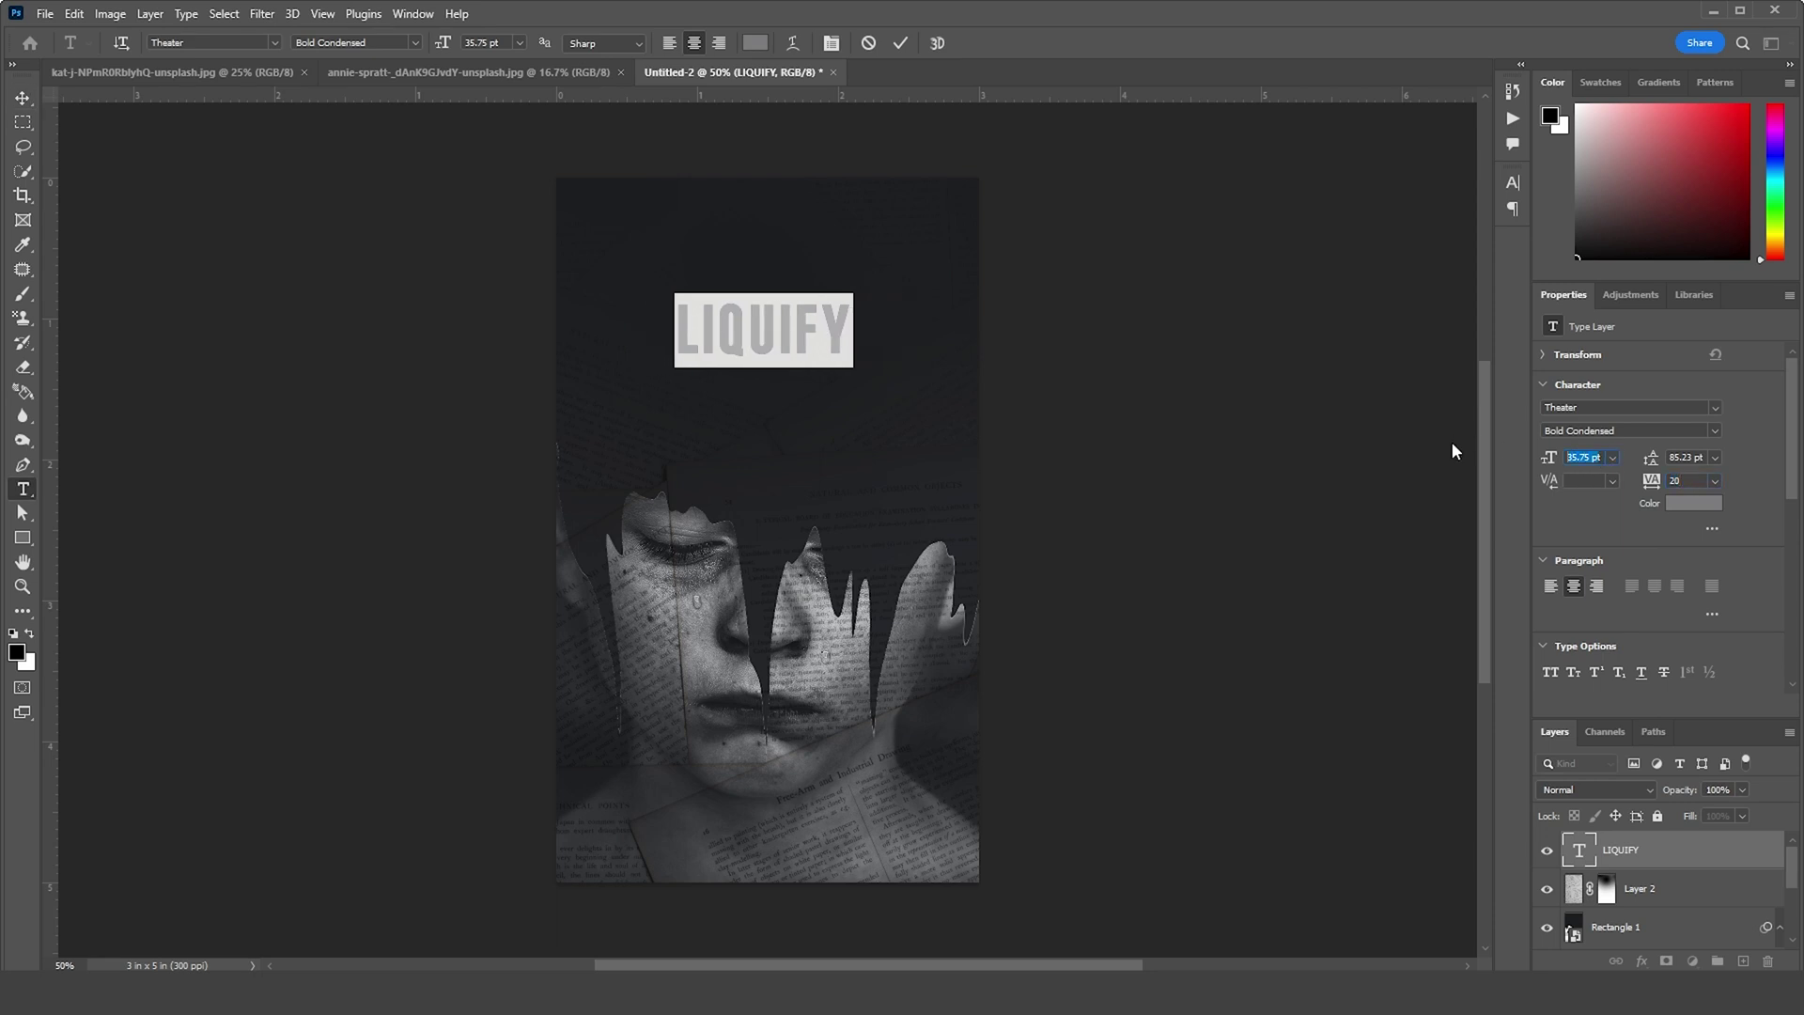
text(52)
key(Return)
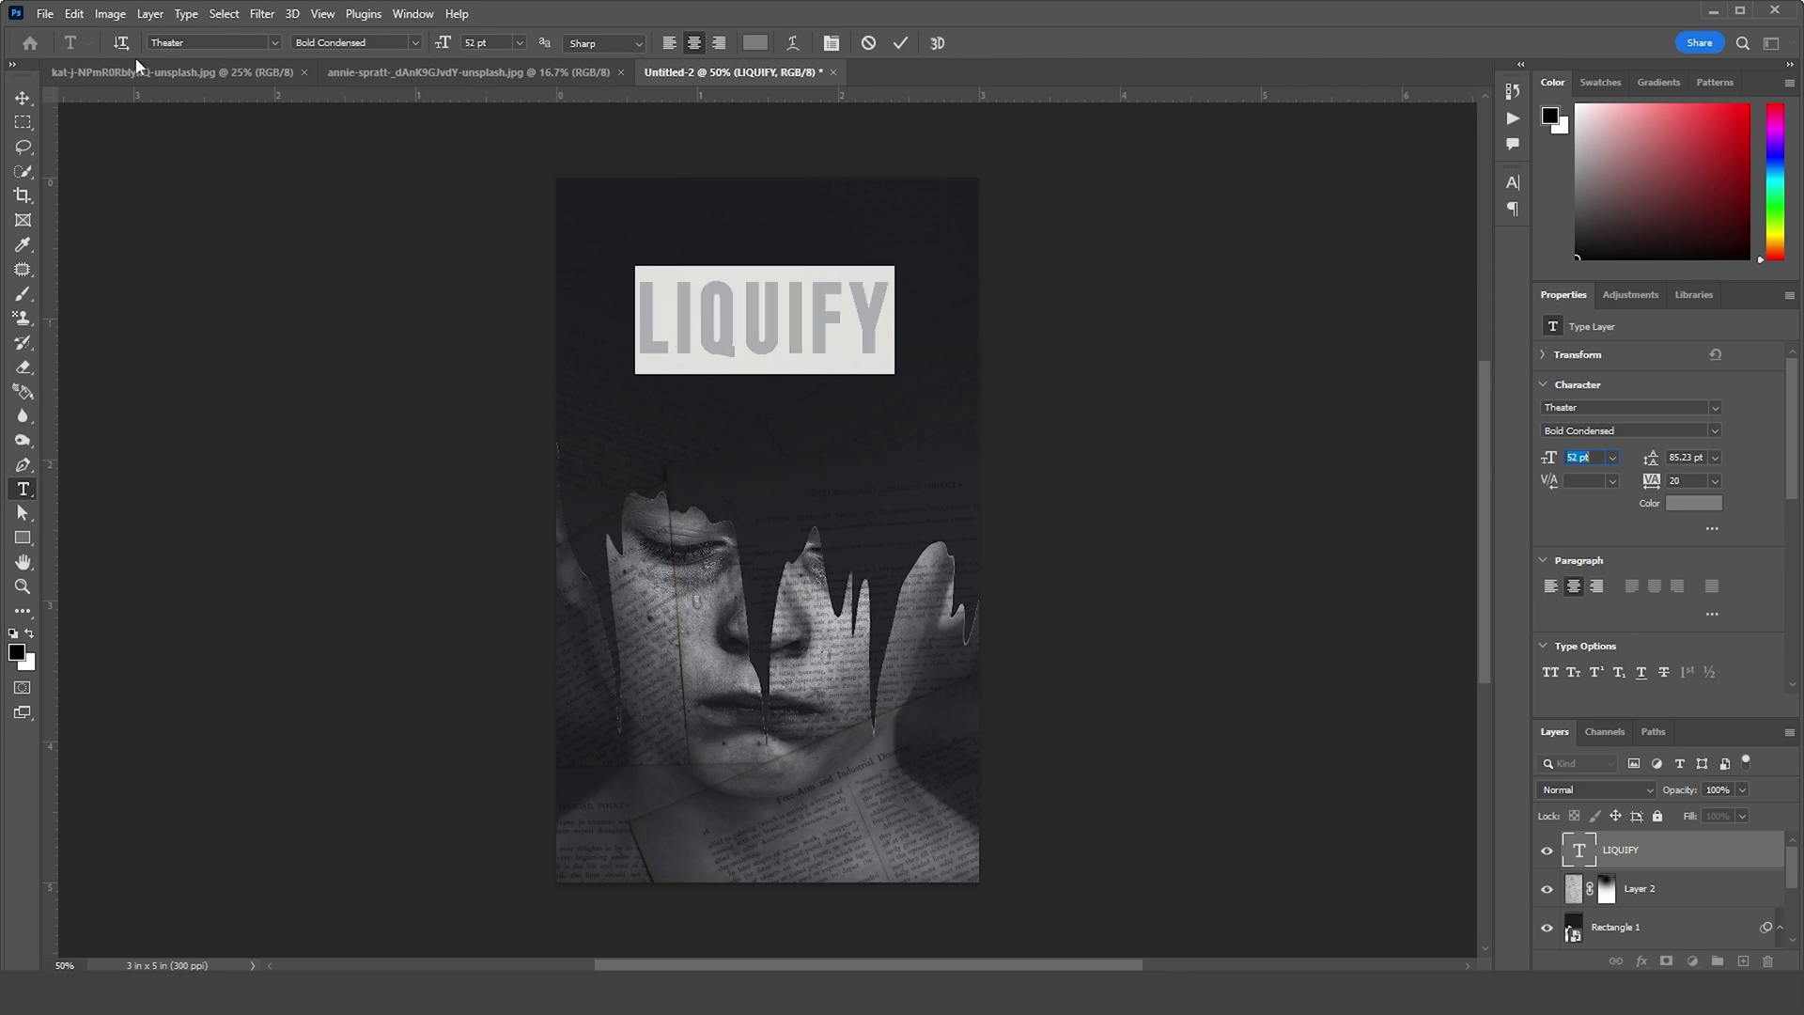
click(23, 97)
drag(821, 355, 824, 363)
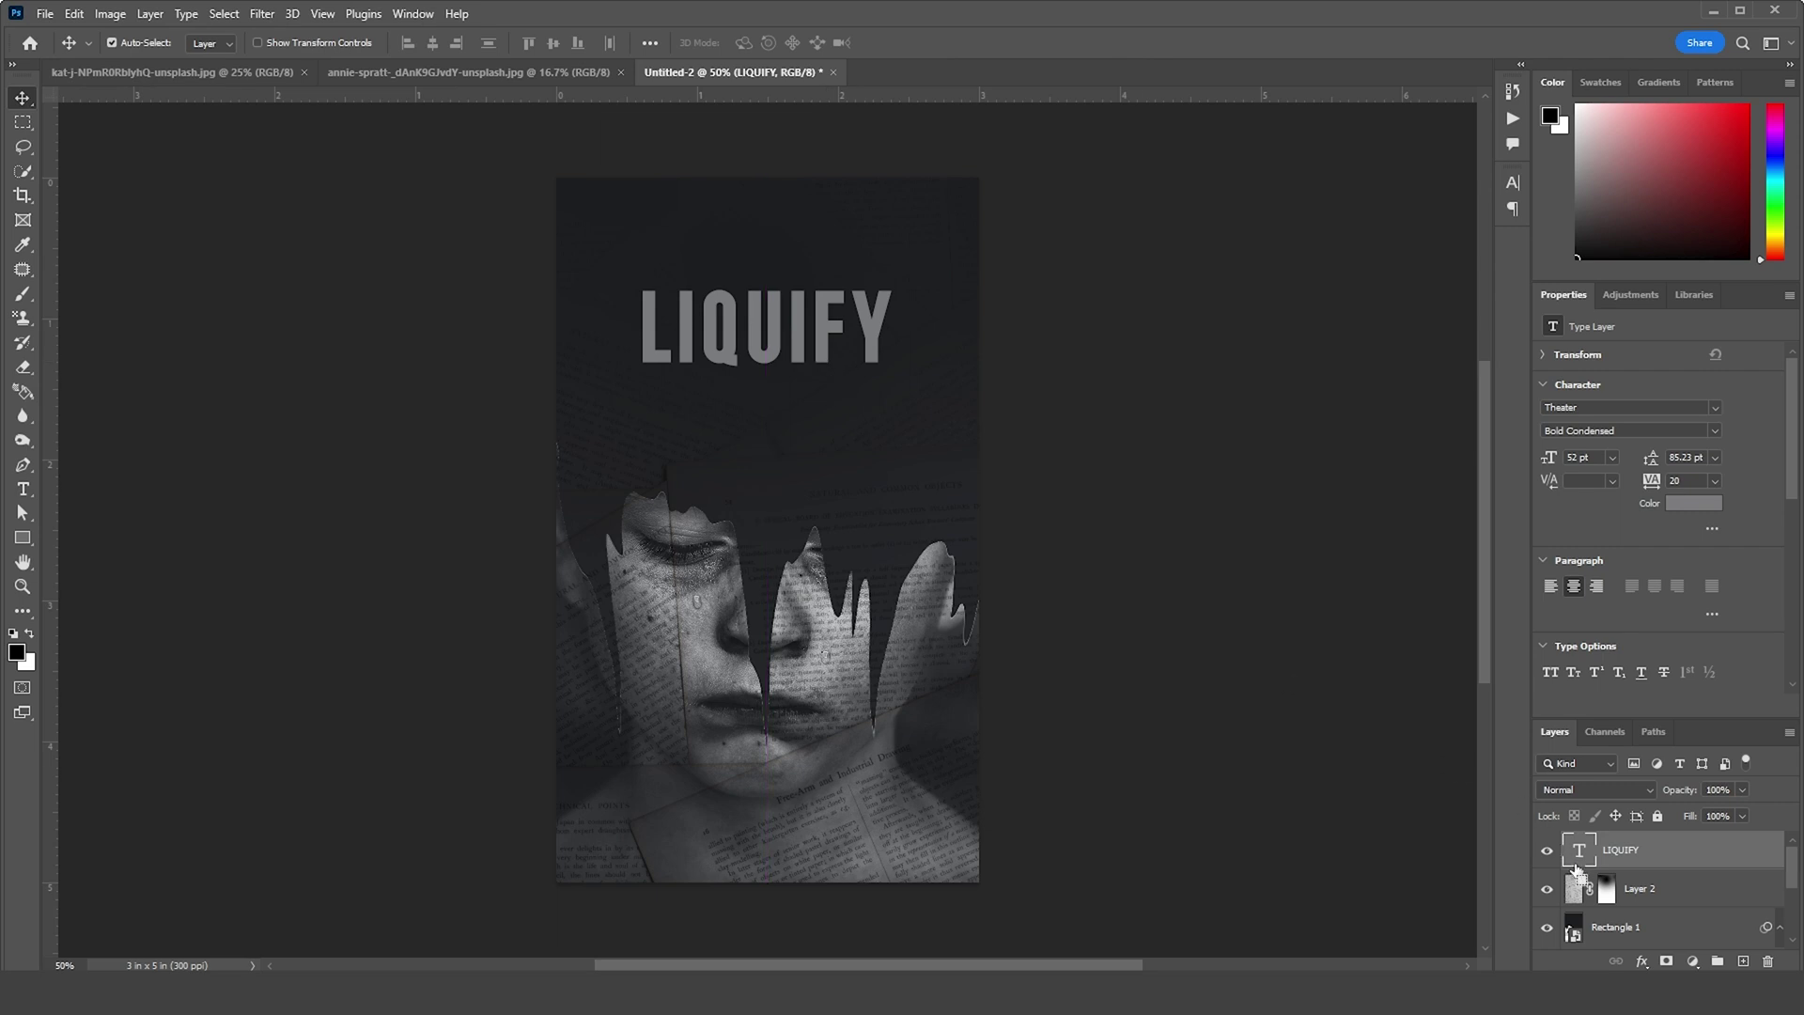
Duplicate the LIQUIFY layer, convert the copy to a smart object, and open it in Liquify
key(ctrl+j)
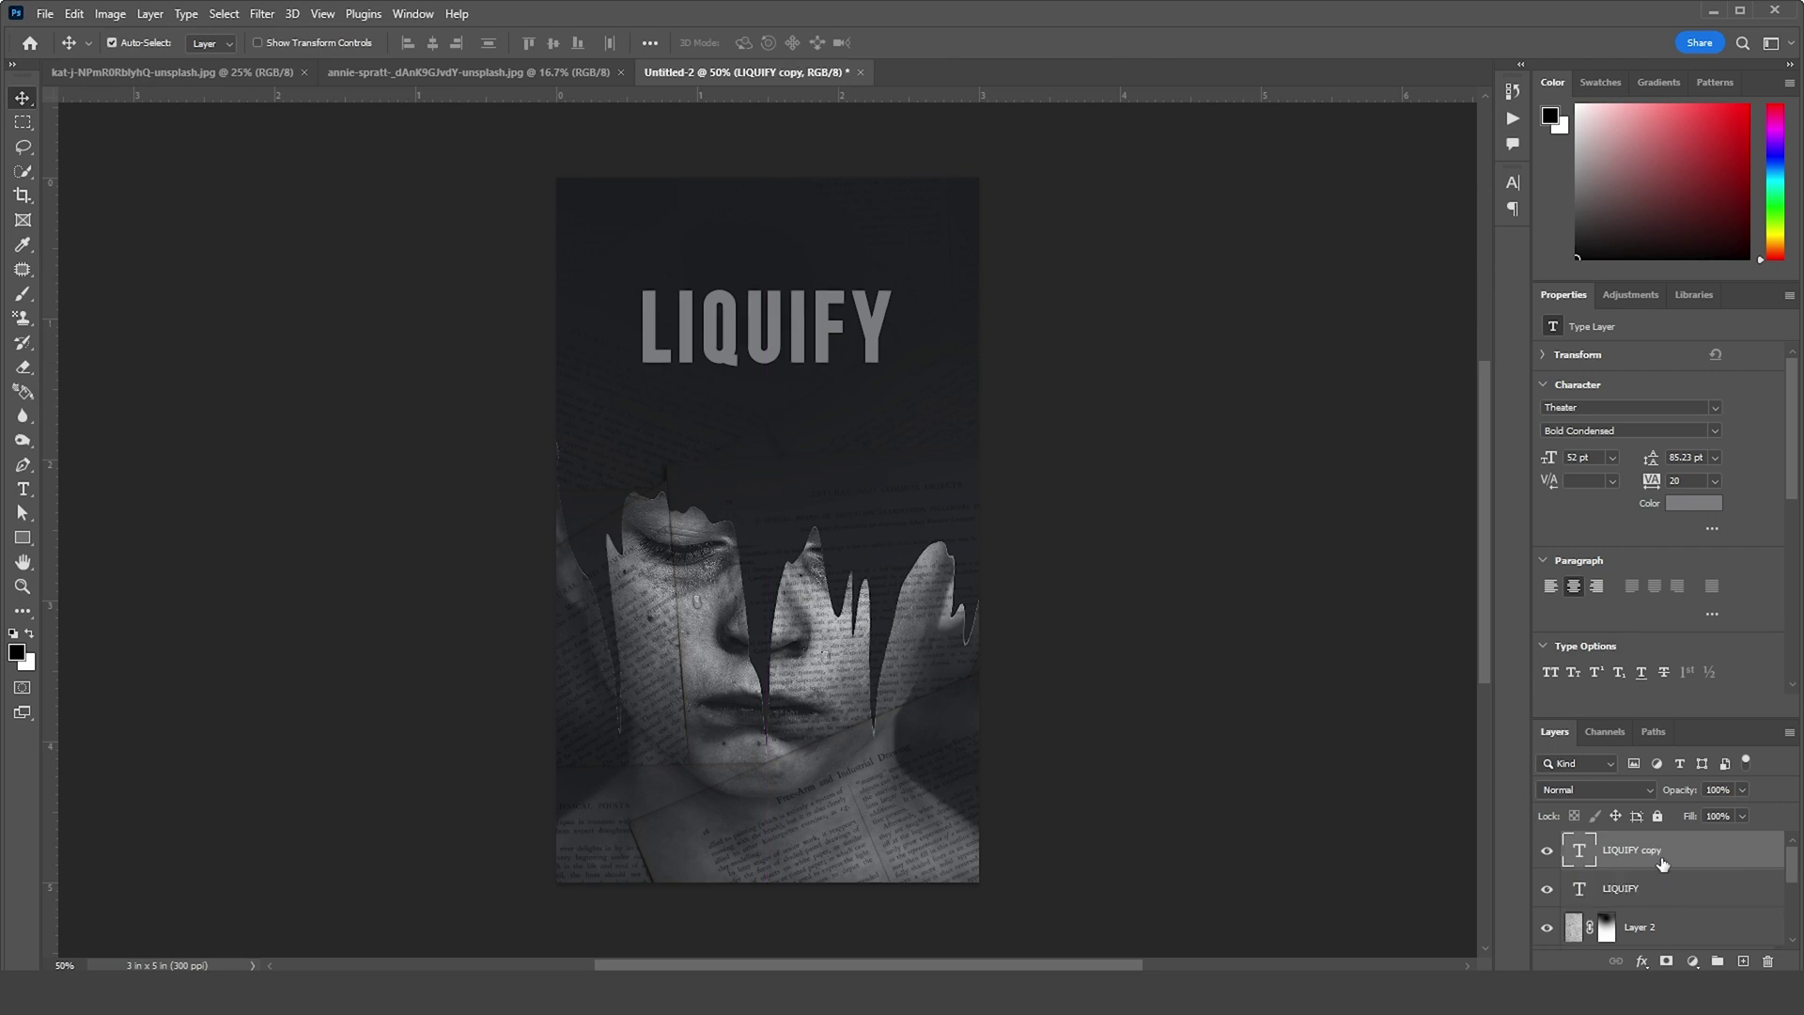
right_click(1660, 851)
click(1494, 358)
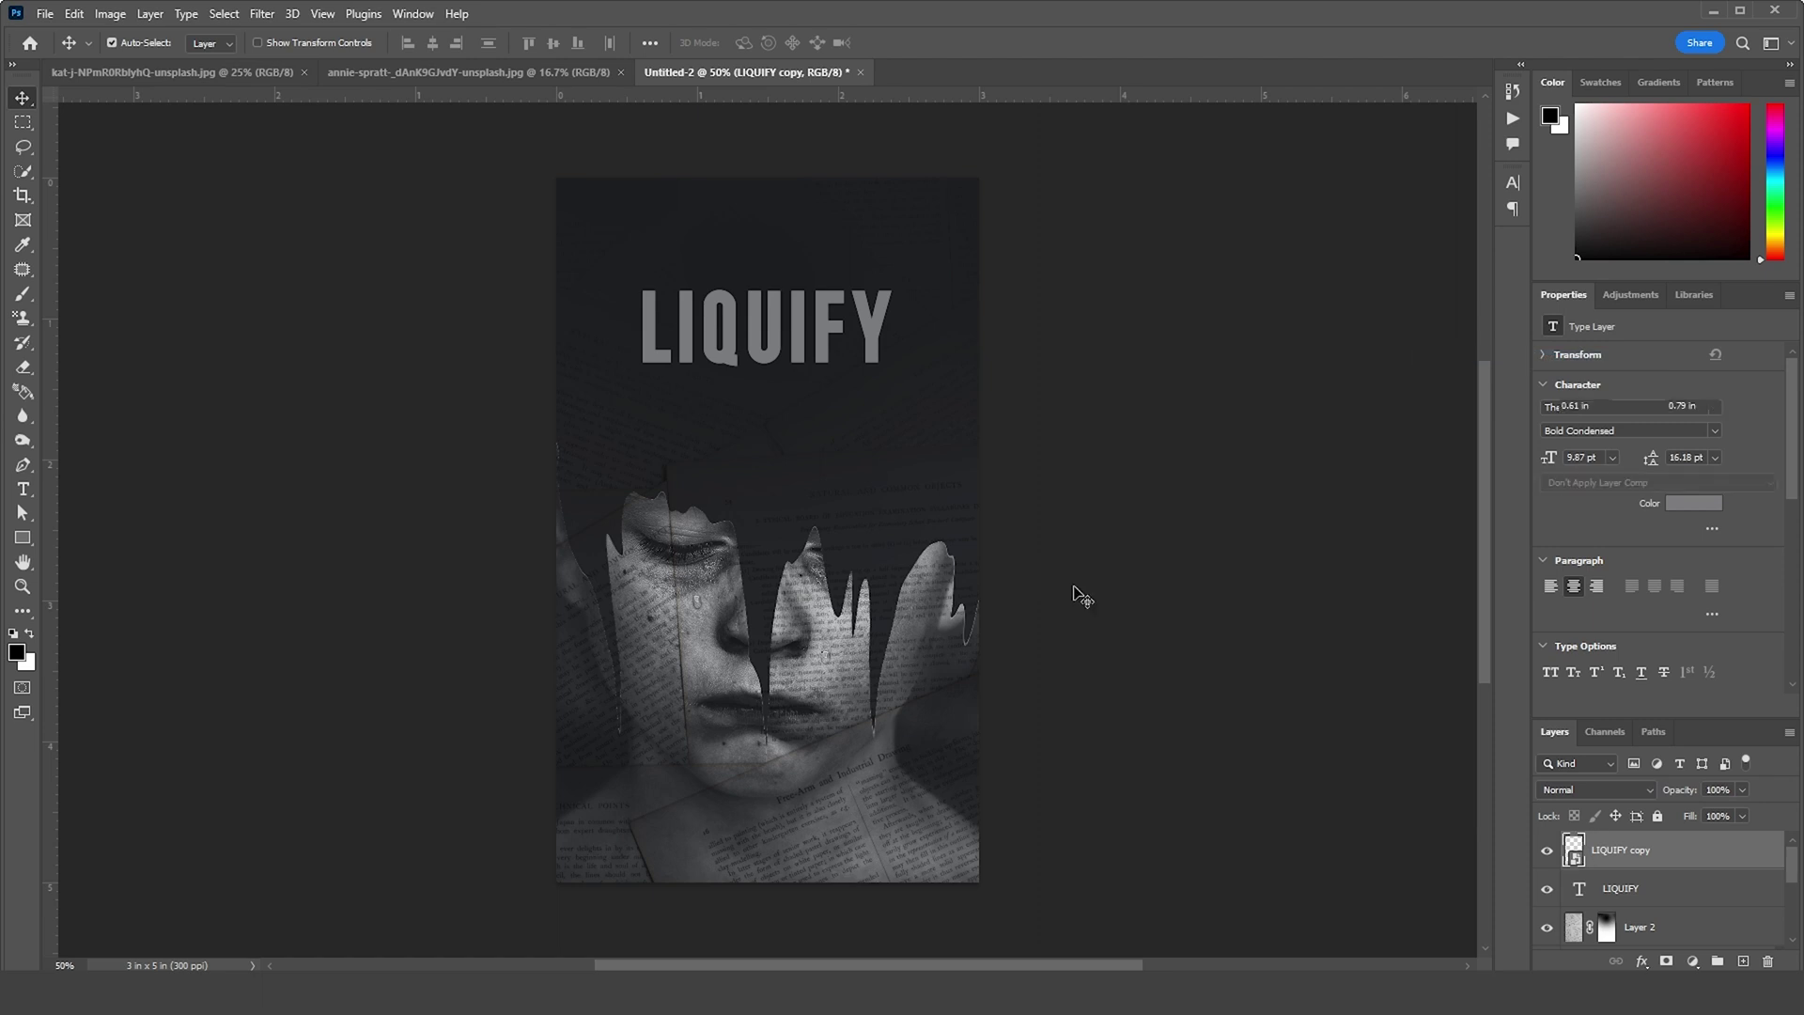
click(262, 13)
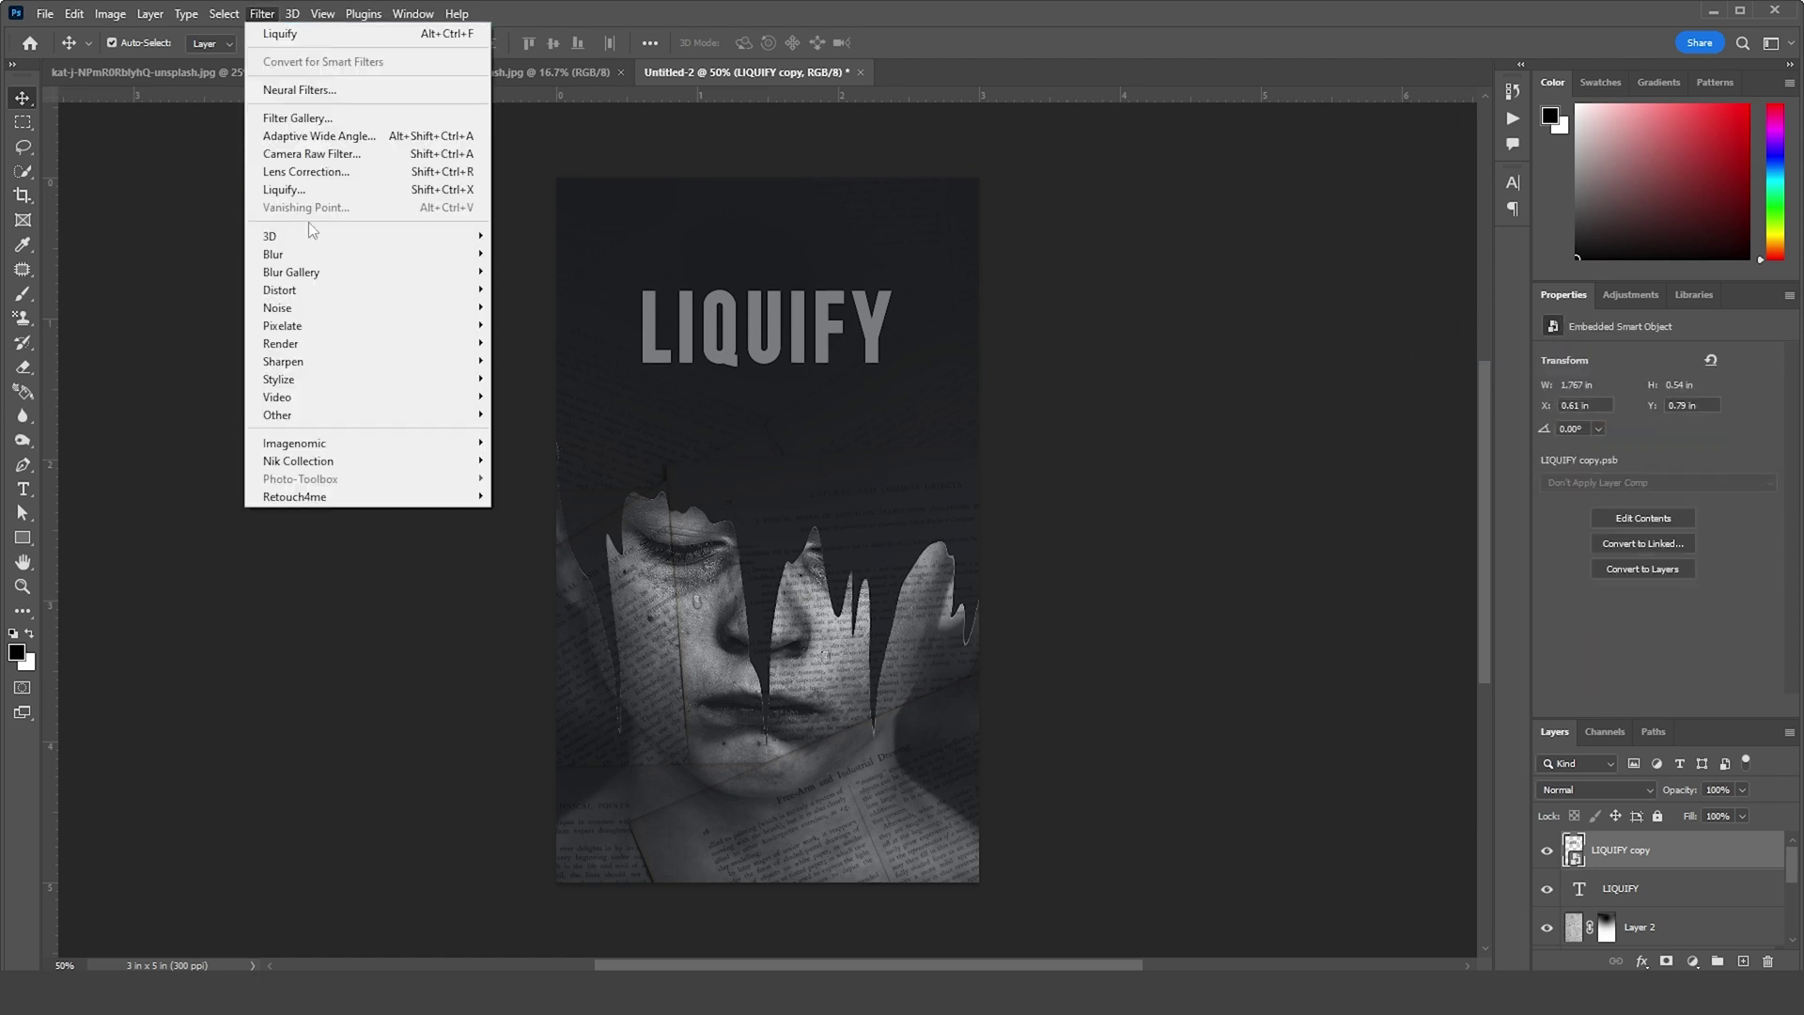
mouse_move(313, 243)
click(306, 193)
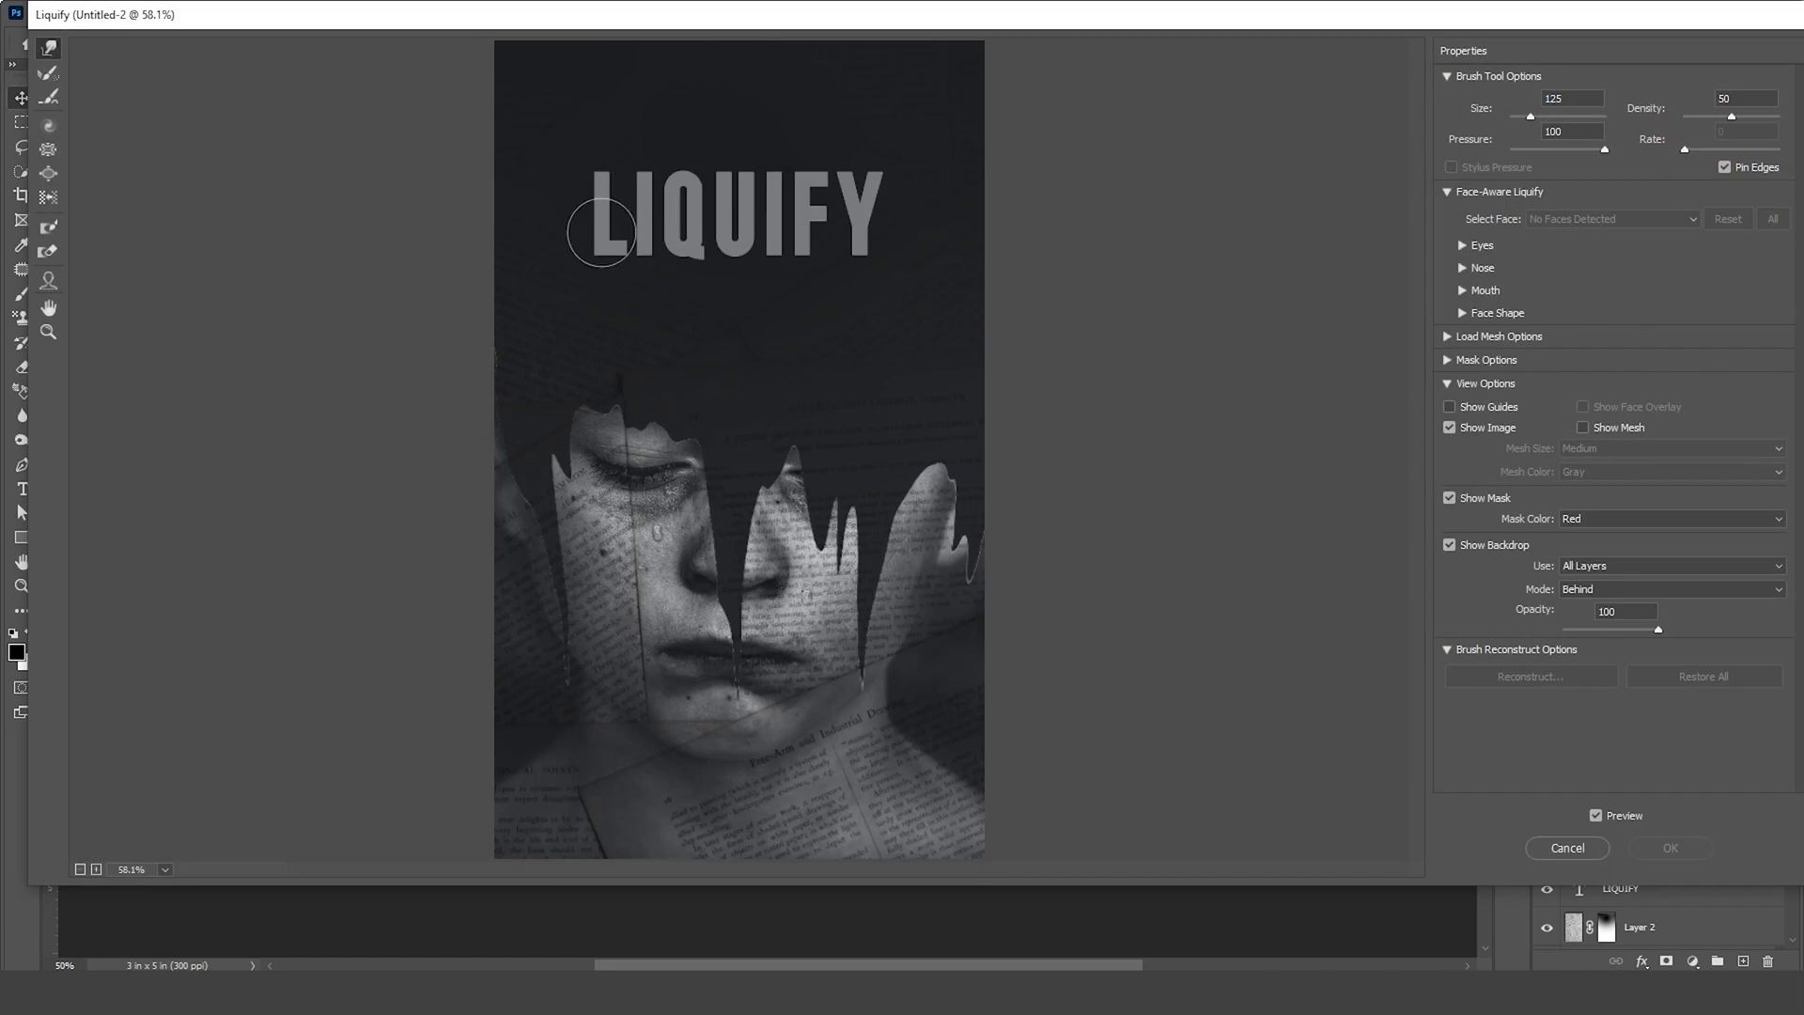
Forward-warp long thin drips down from the L, U and Y toward the face
mouse_move(604, 209)
mouse_down()
mouse_move(607, 324)
mouse_move(627, 264)
mouse_move(615, 428)
mouse_up()
drag(606, 333, 616, 441)
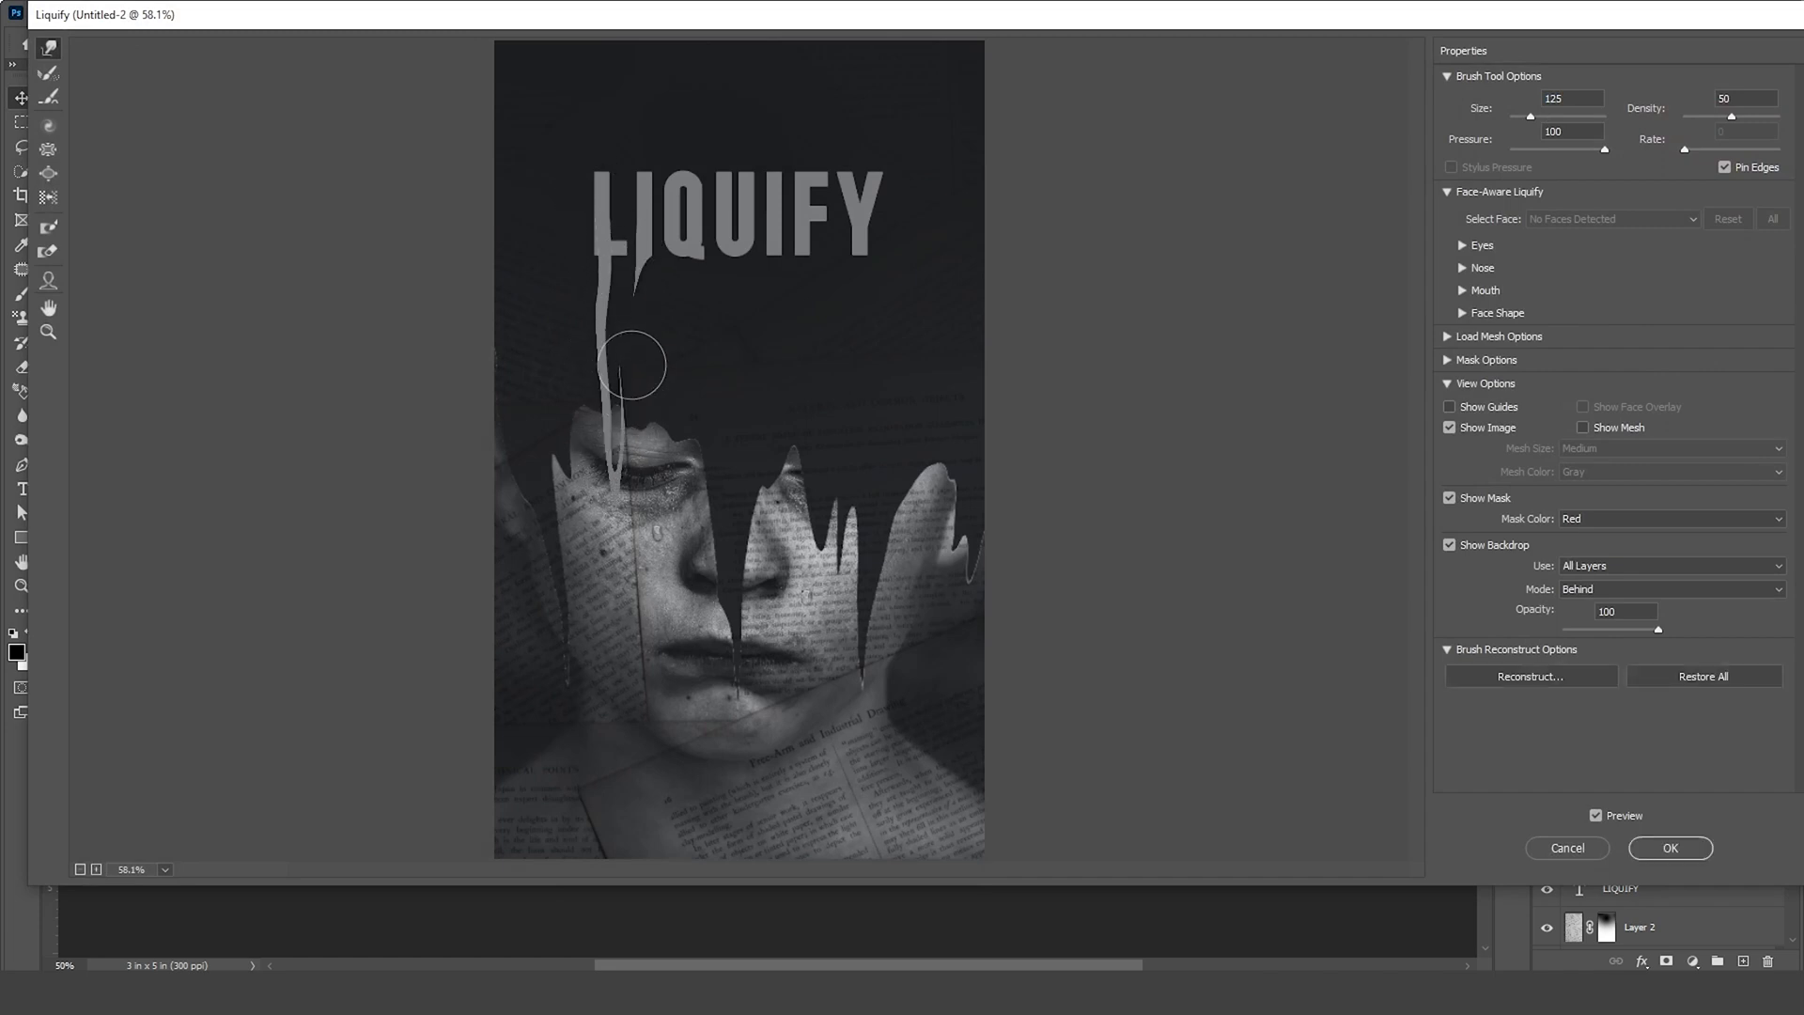
drag(631, 361, 622, 470)
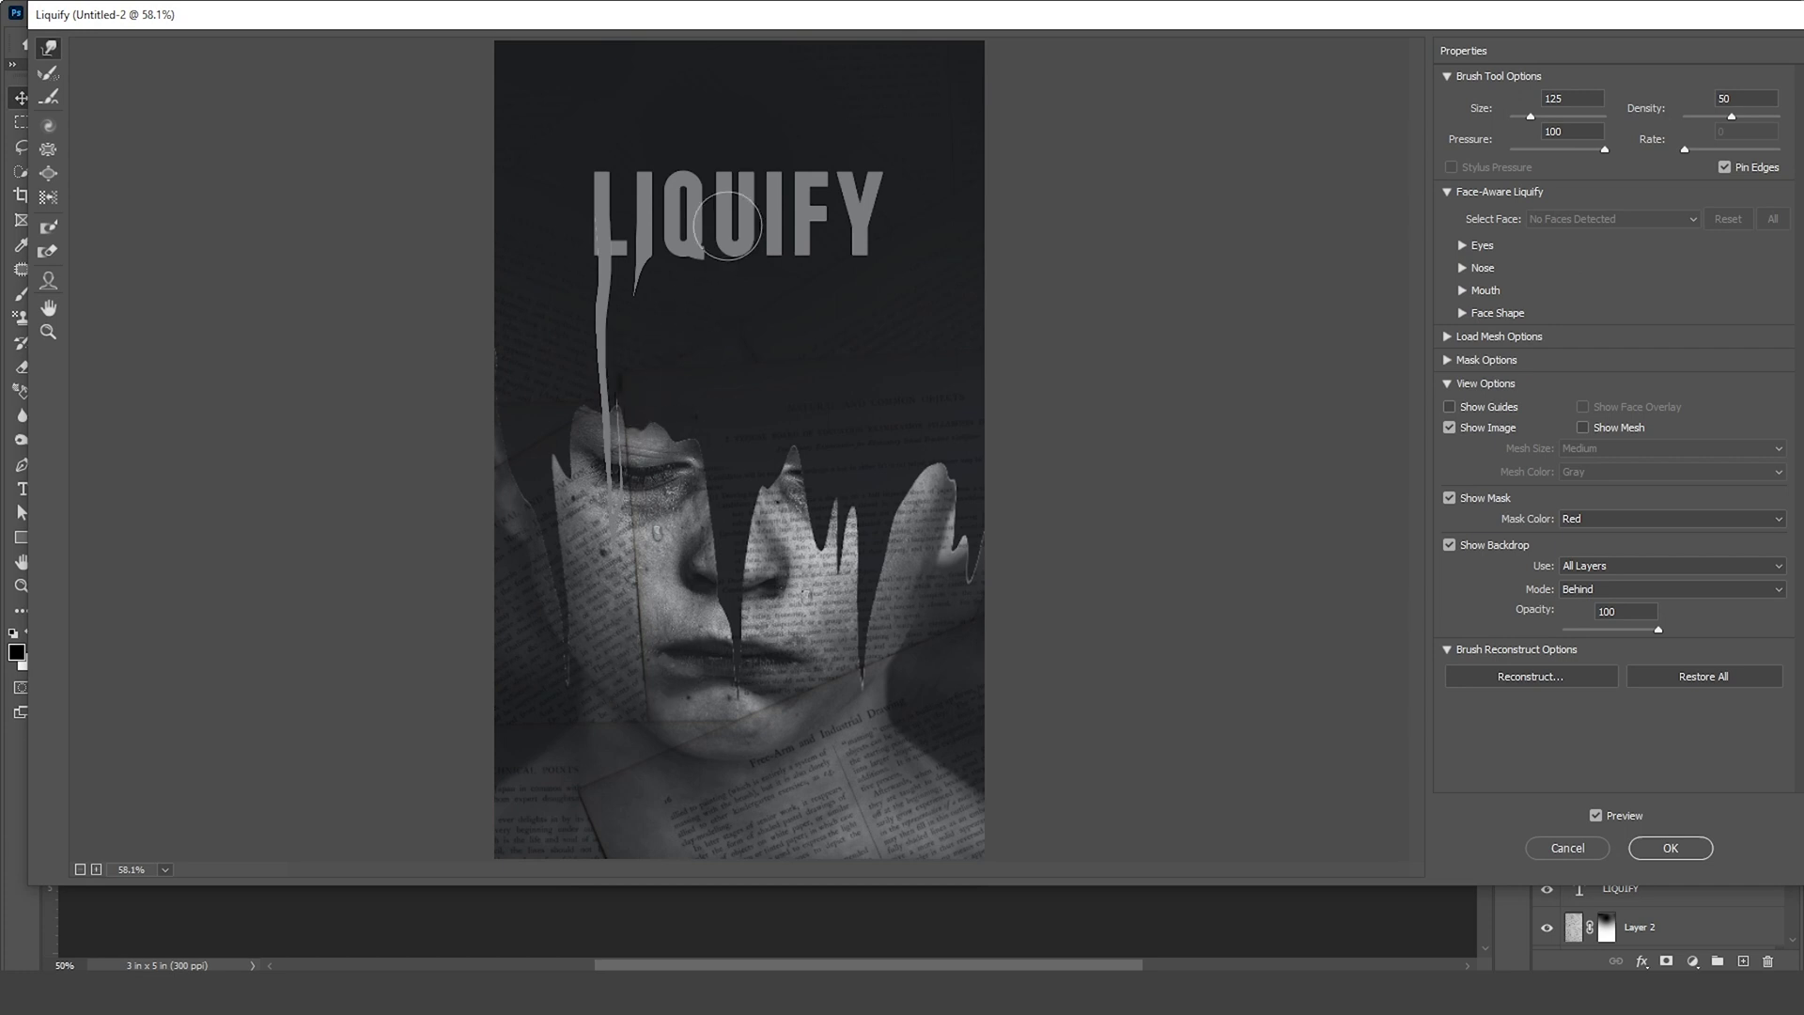
drag(769, 270, 786, 351)
drag(856, 240, 855, 361)
key(bracketleft)
key(bracketleft)
key(bracketleft)
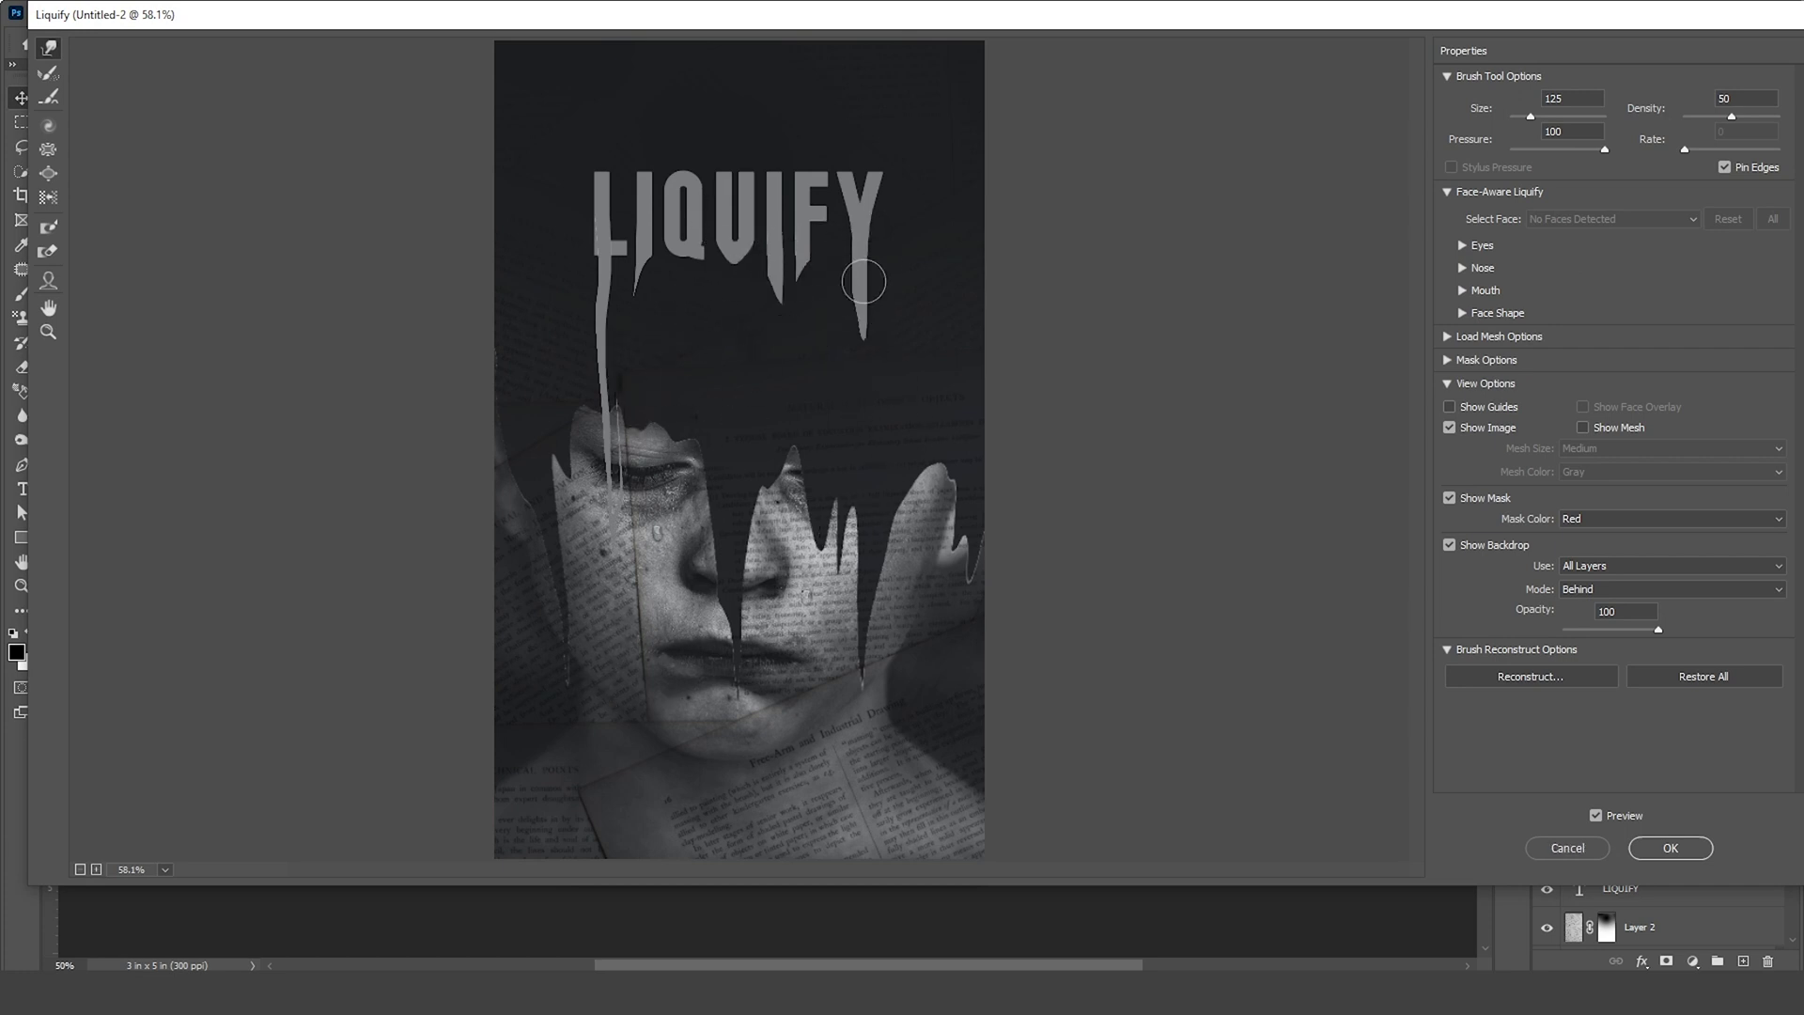
drag(864, 282, 852, 447)
drag(626, 255, 639, 413)
drag(722, 248, 731, 320)
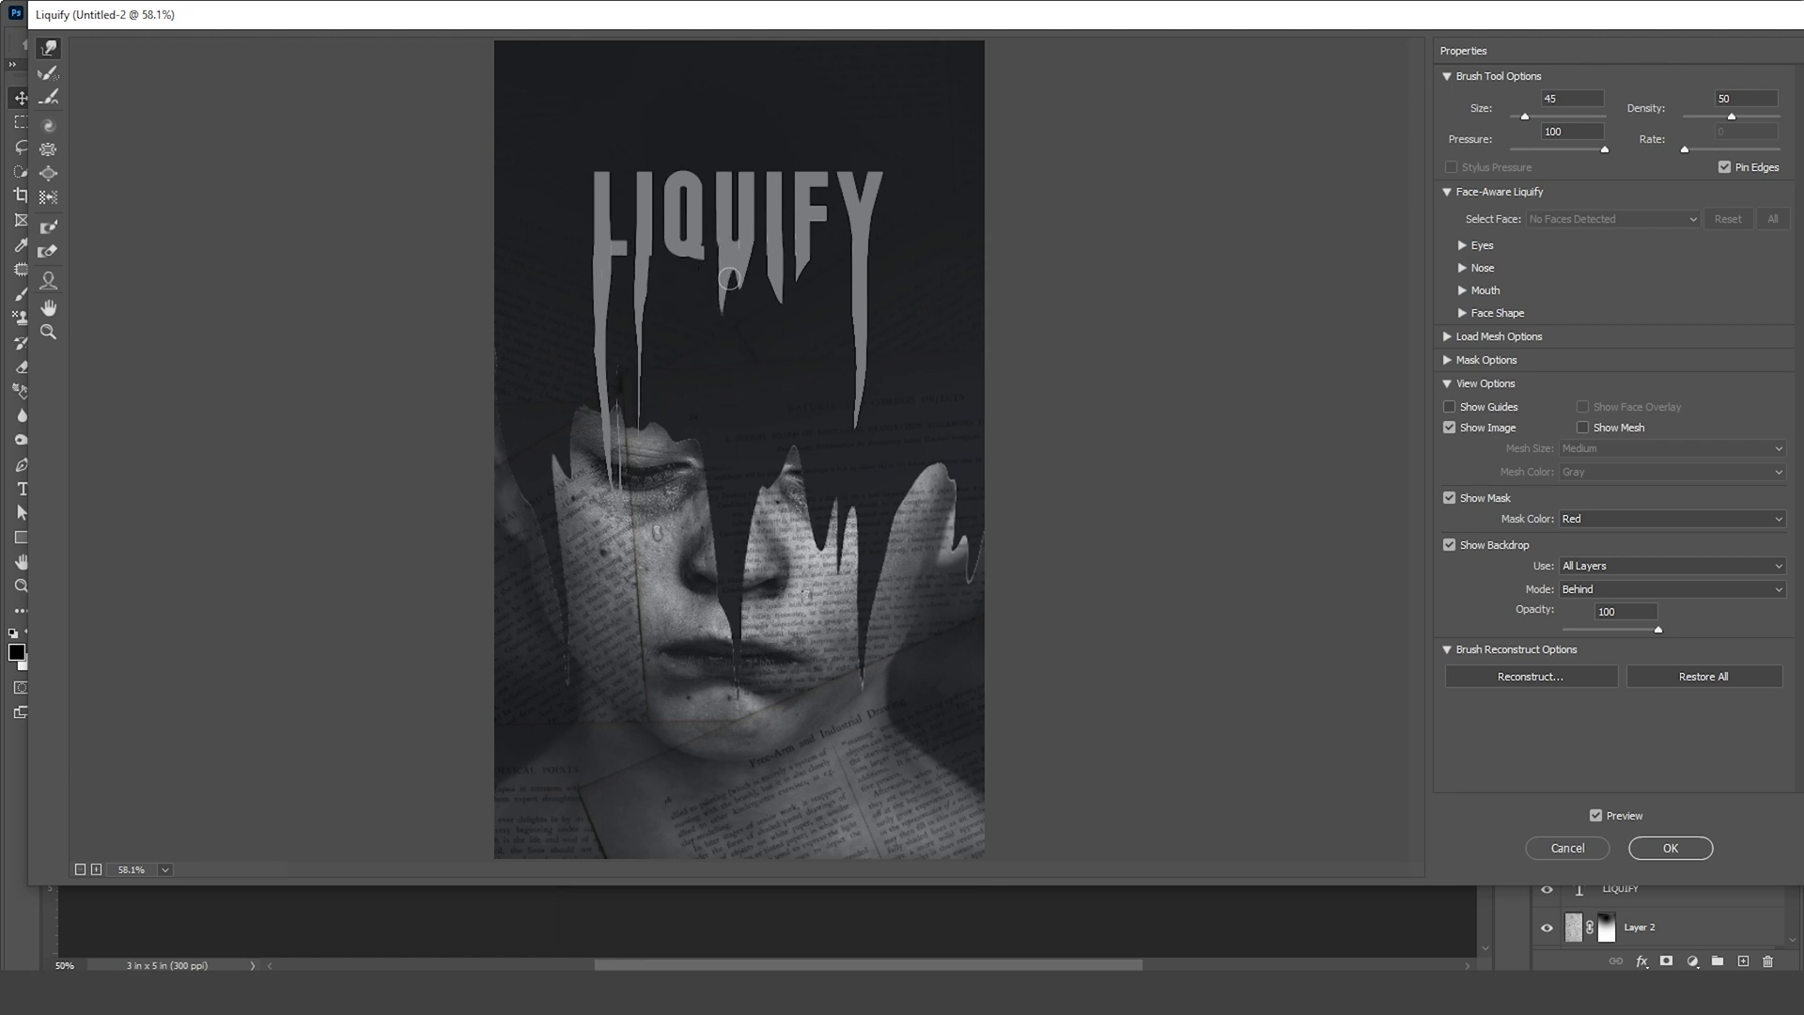
Smooth away the drip tail under the L, set the brush to 30, and apply
key(bracketleft)
key(bracketleft)
key(bracketleft)
key(e)
drag(542, 380, 612, 554)
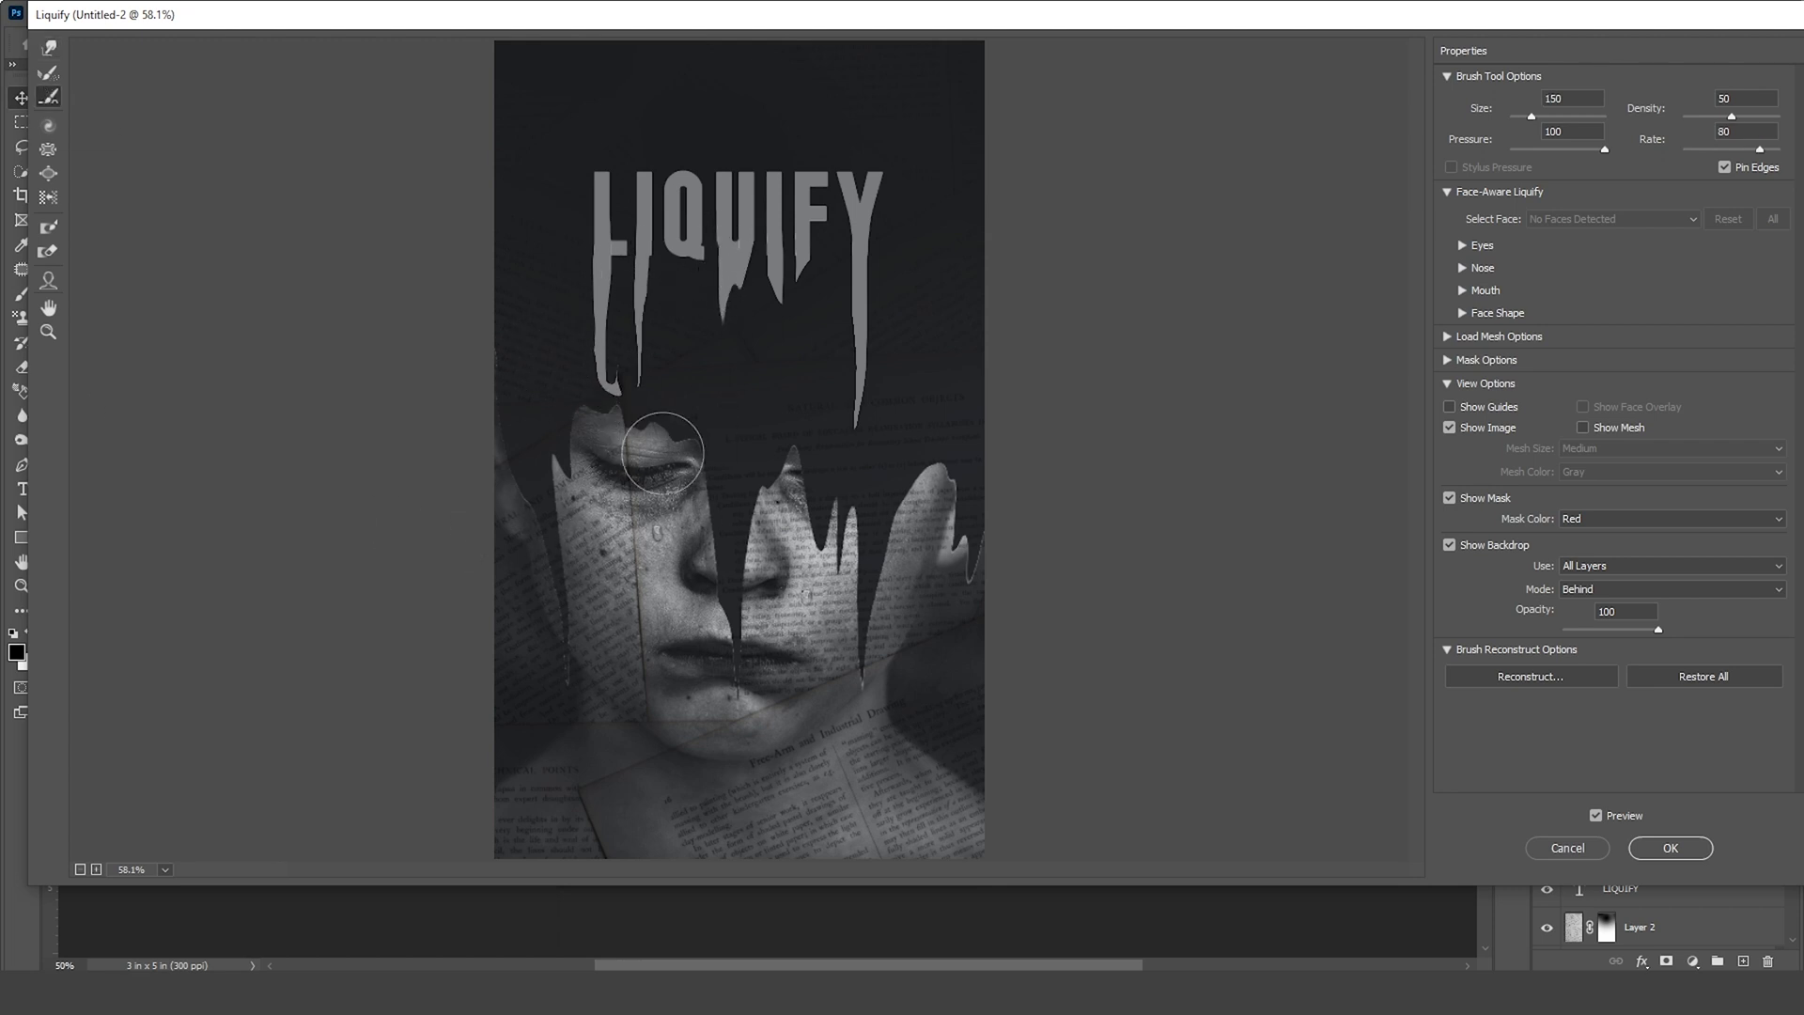
key(w)
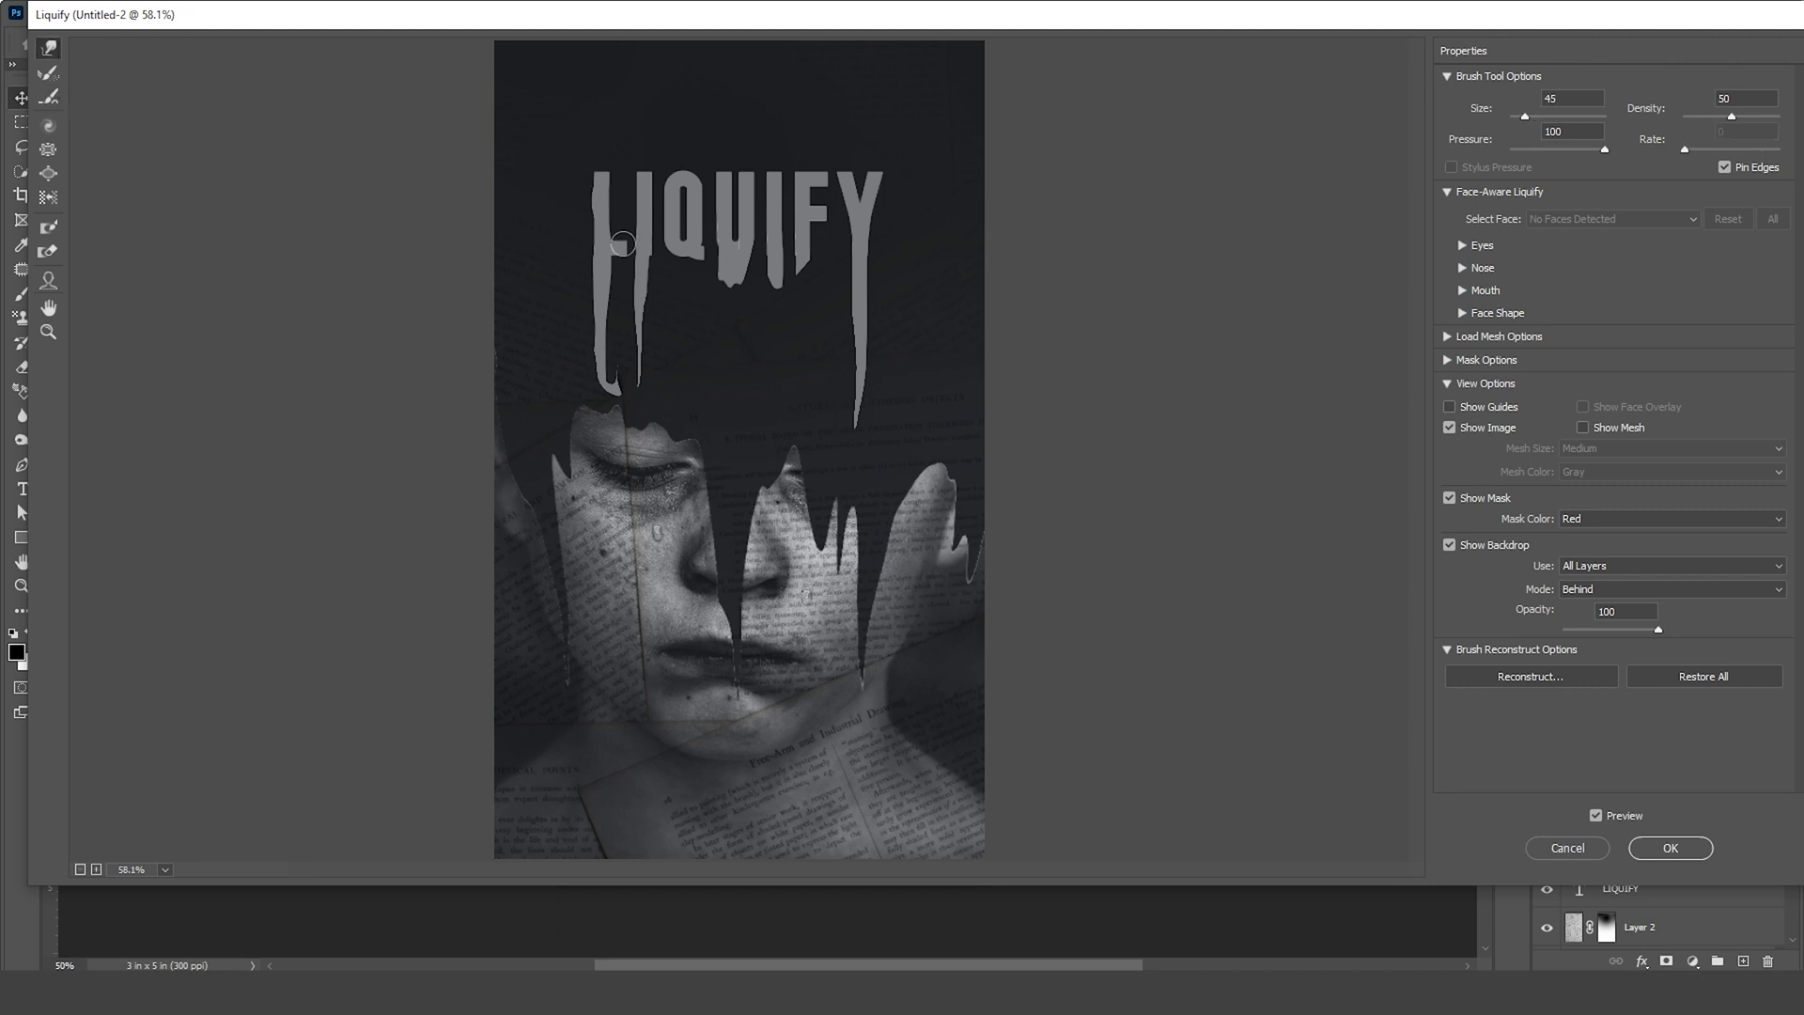
key(bracketleft)
key(bracketleft)
click(1656, 849)
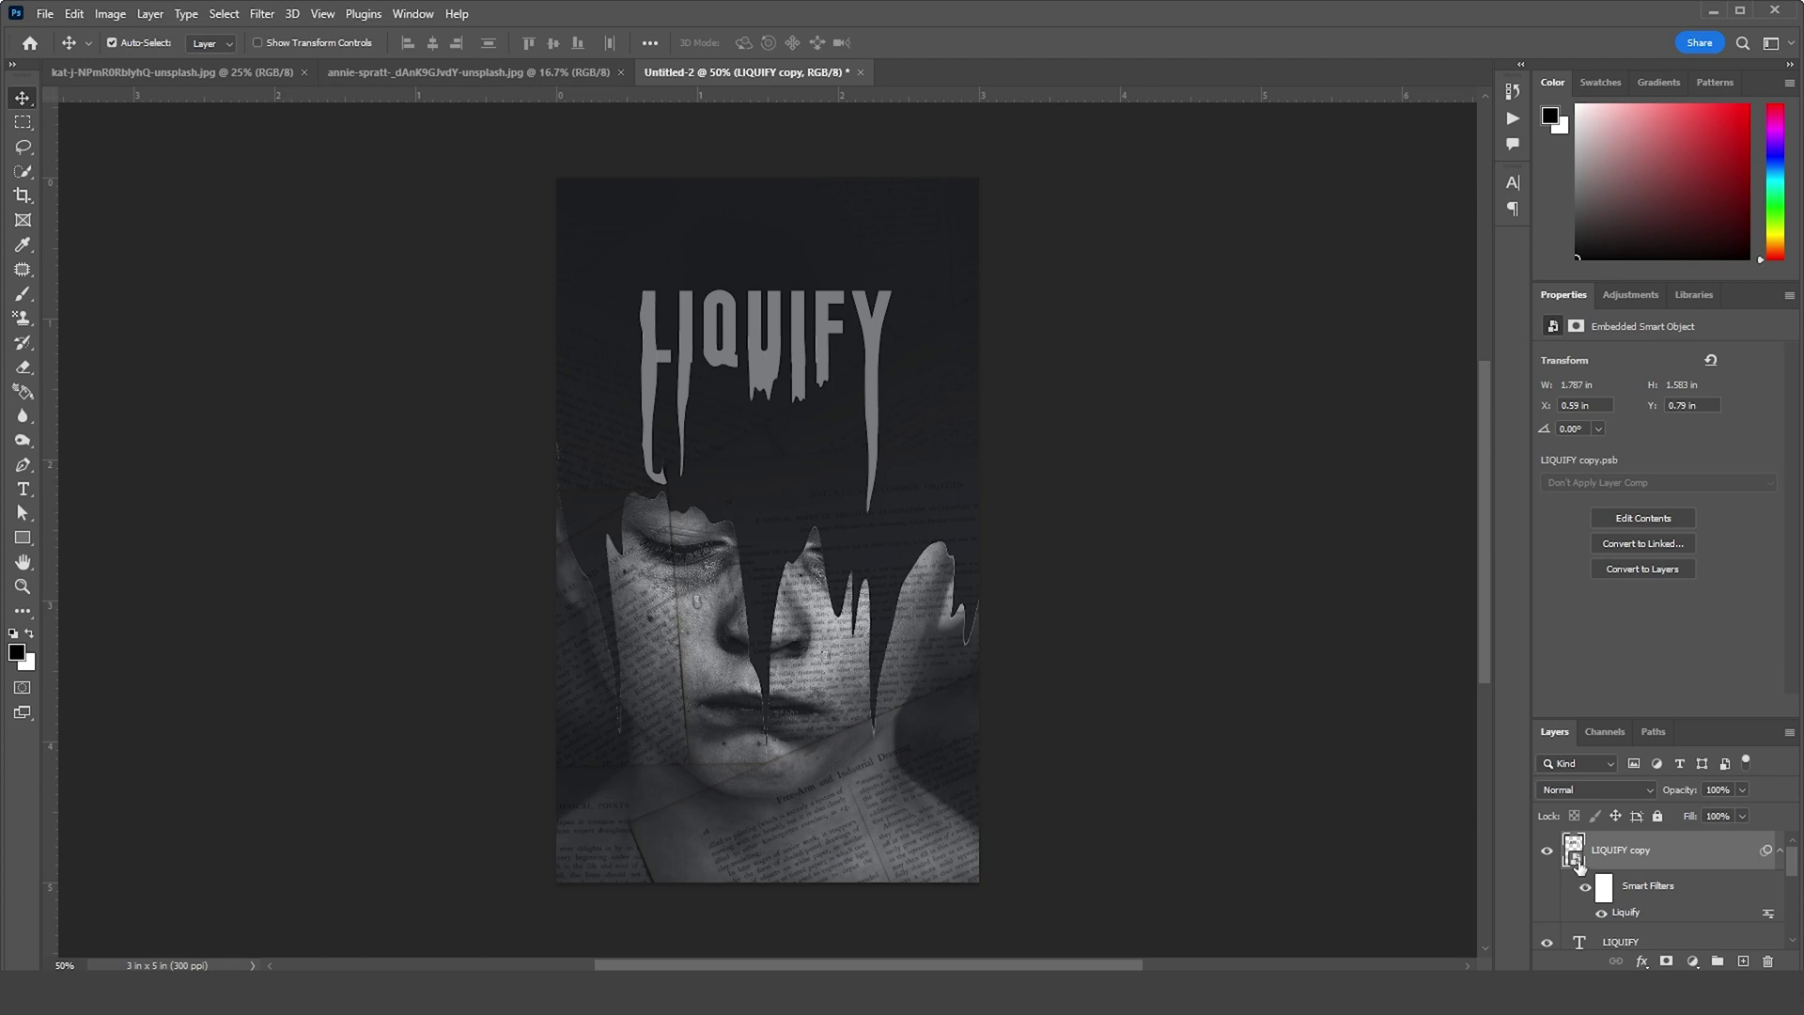
Reposition the LIQUIFY copy layer in the layer stack
scroll(1789, 879, down, 2)
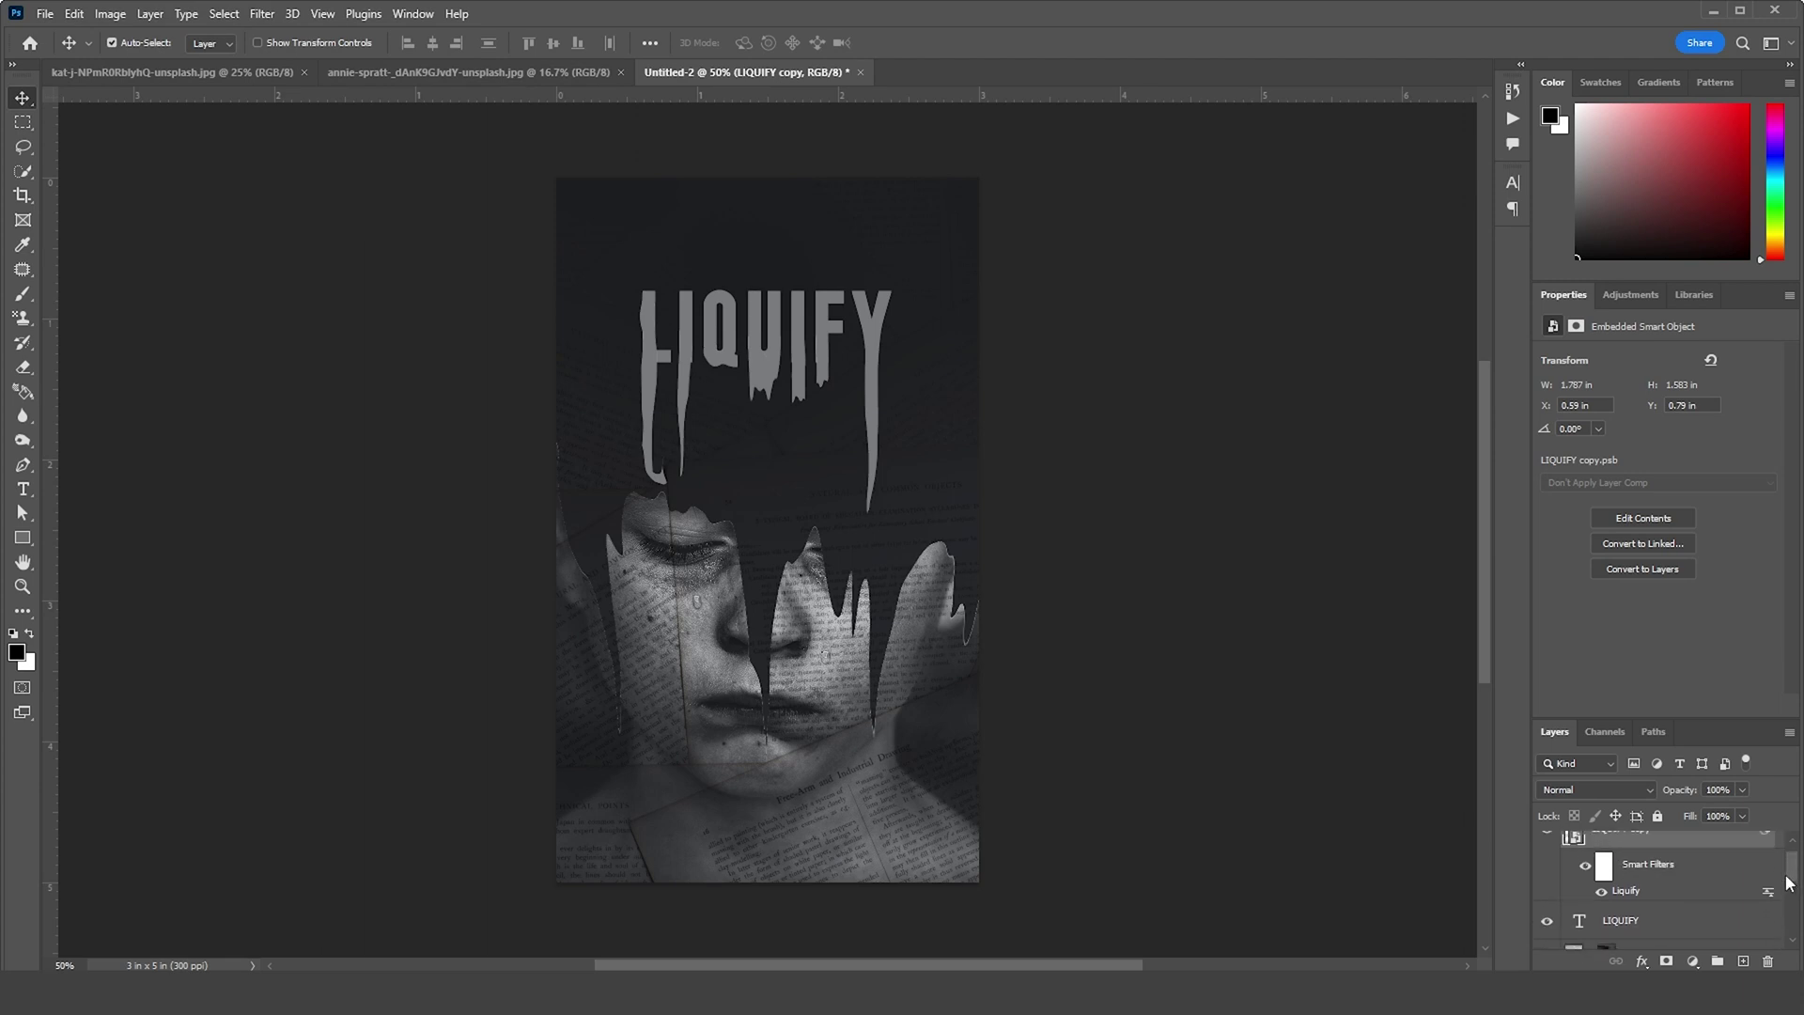
mouse_move(1575, 841)
mouse_down()
mouse_move(1602, 925)
mouse_move(1608, 904)
mouse_up()
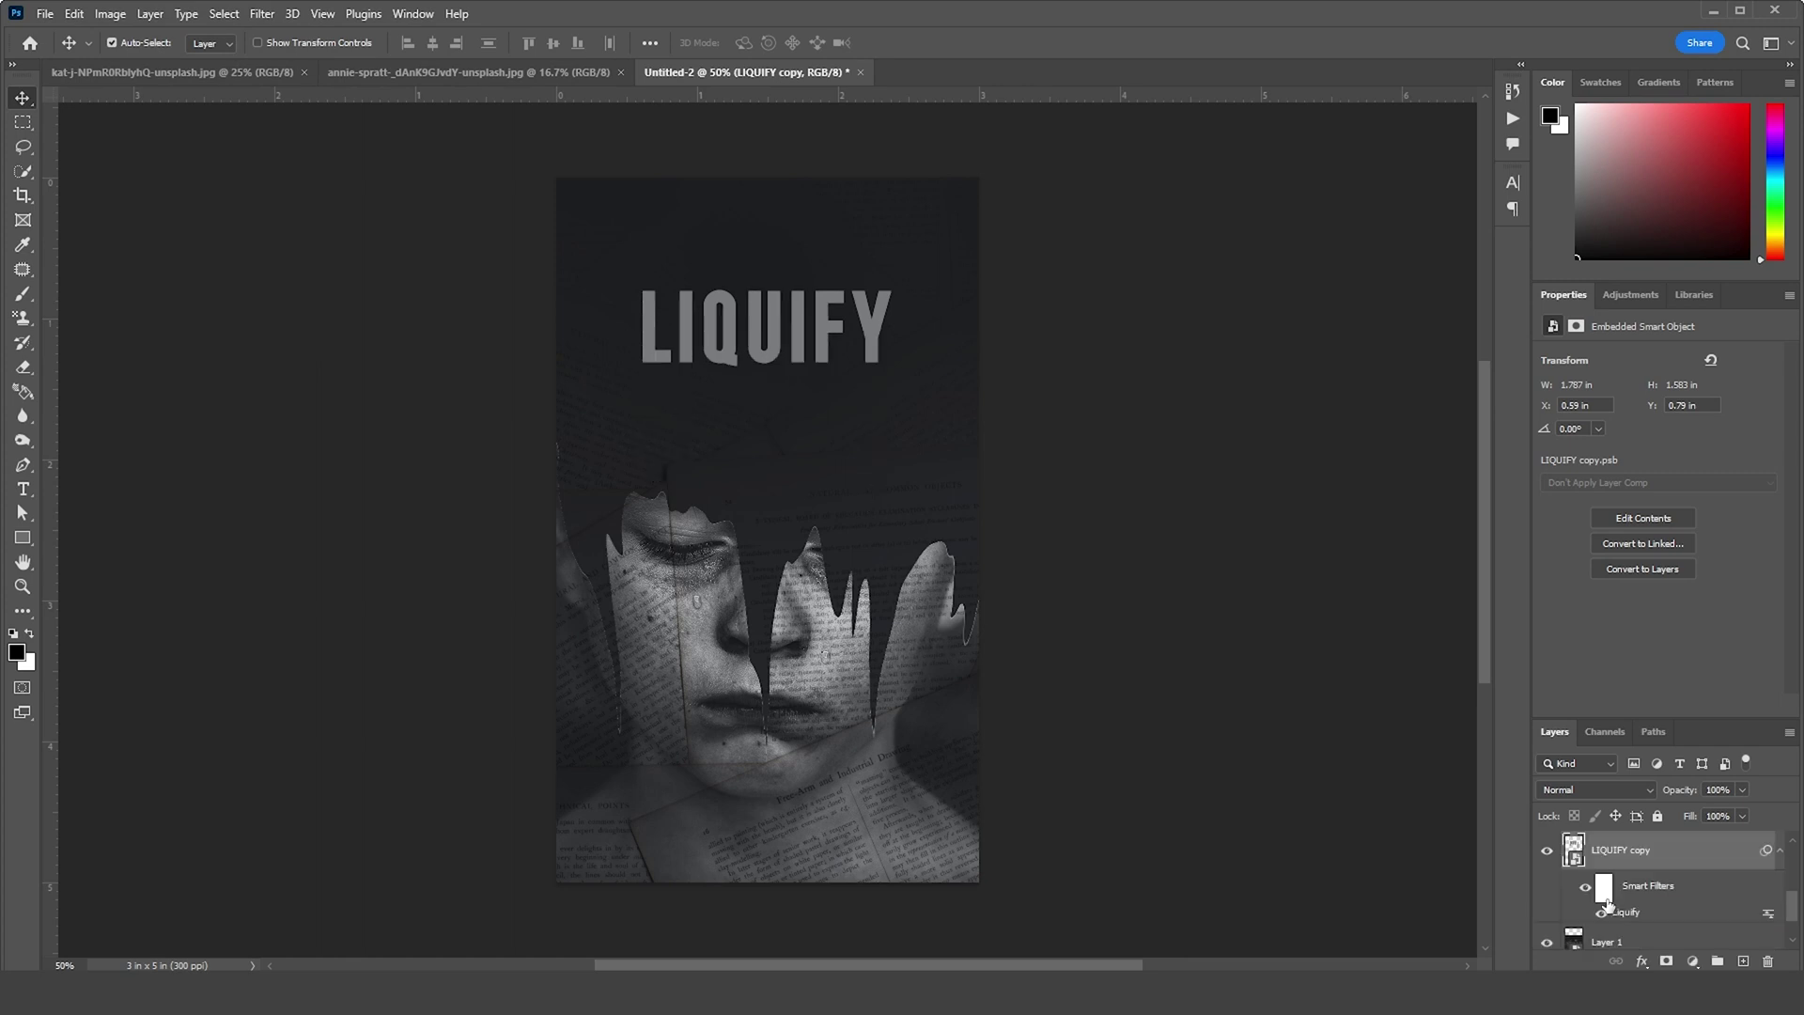
drag(1789, 910, 1788, 898)
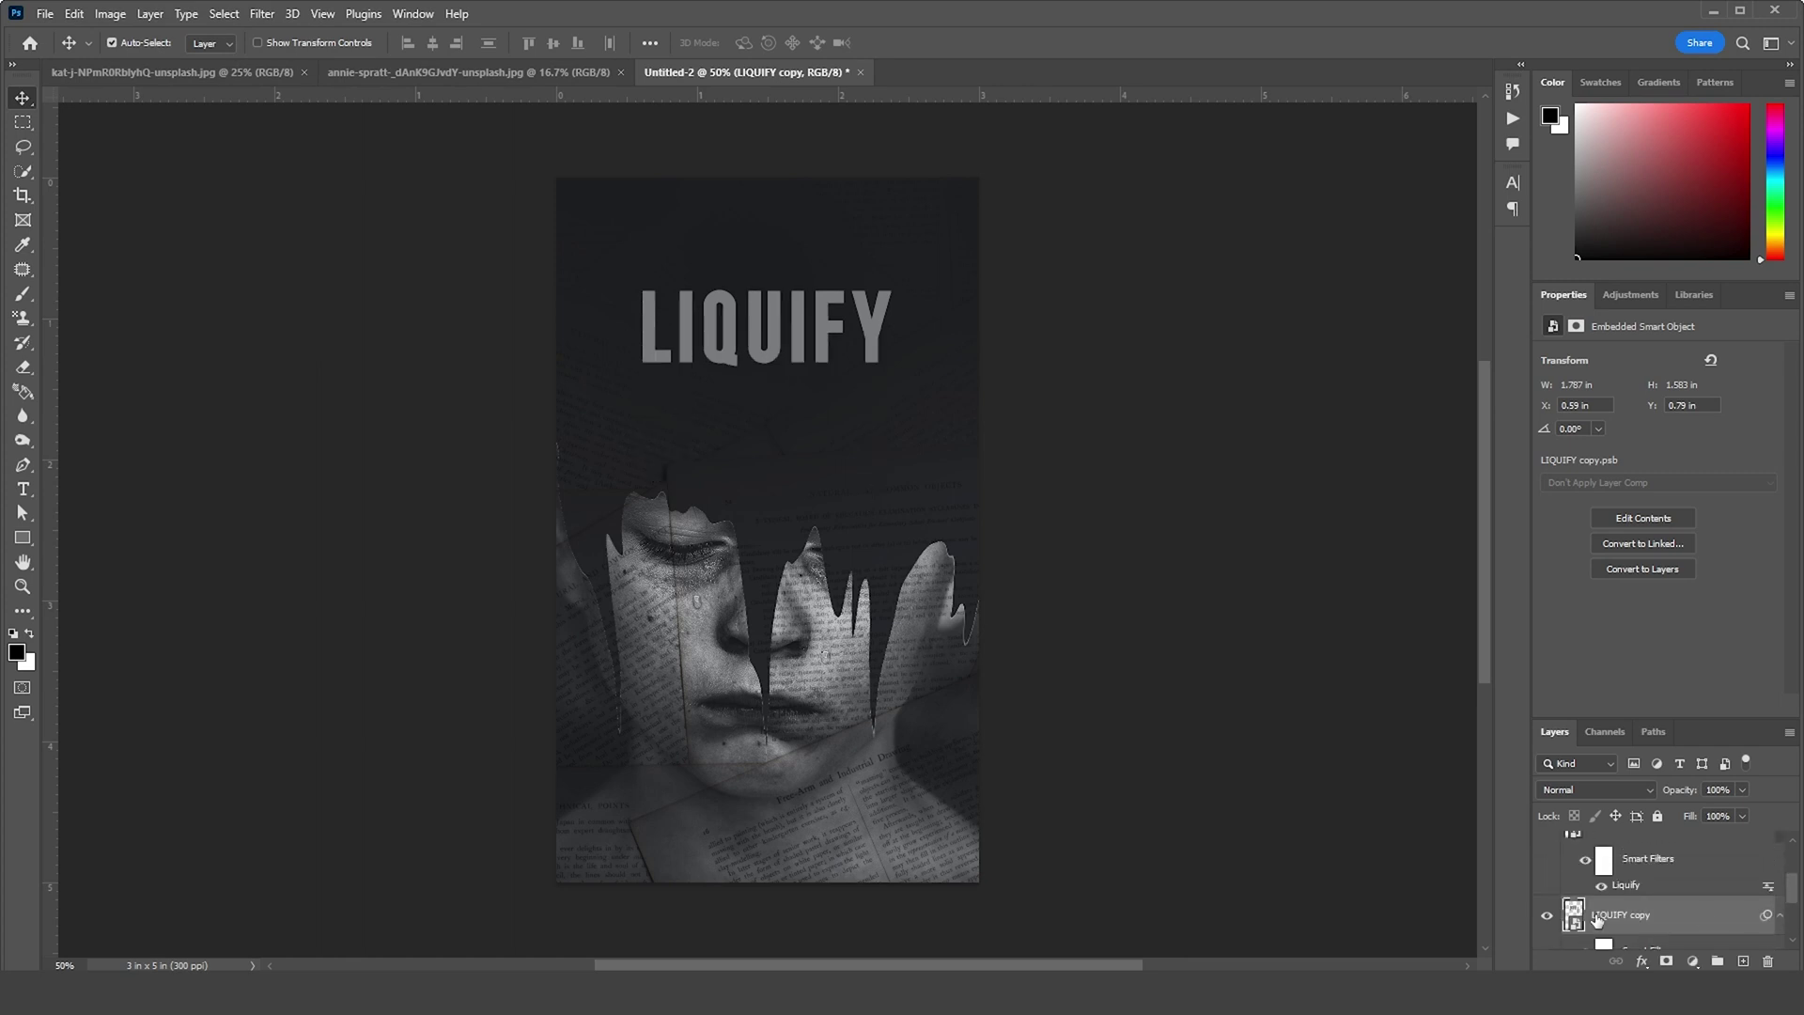
drag(1592, 909, 1611, 876)
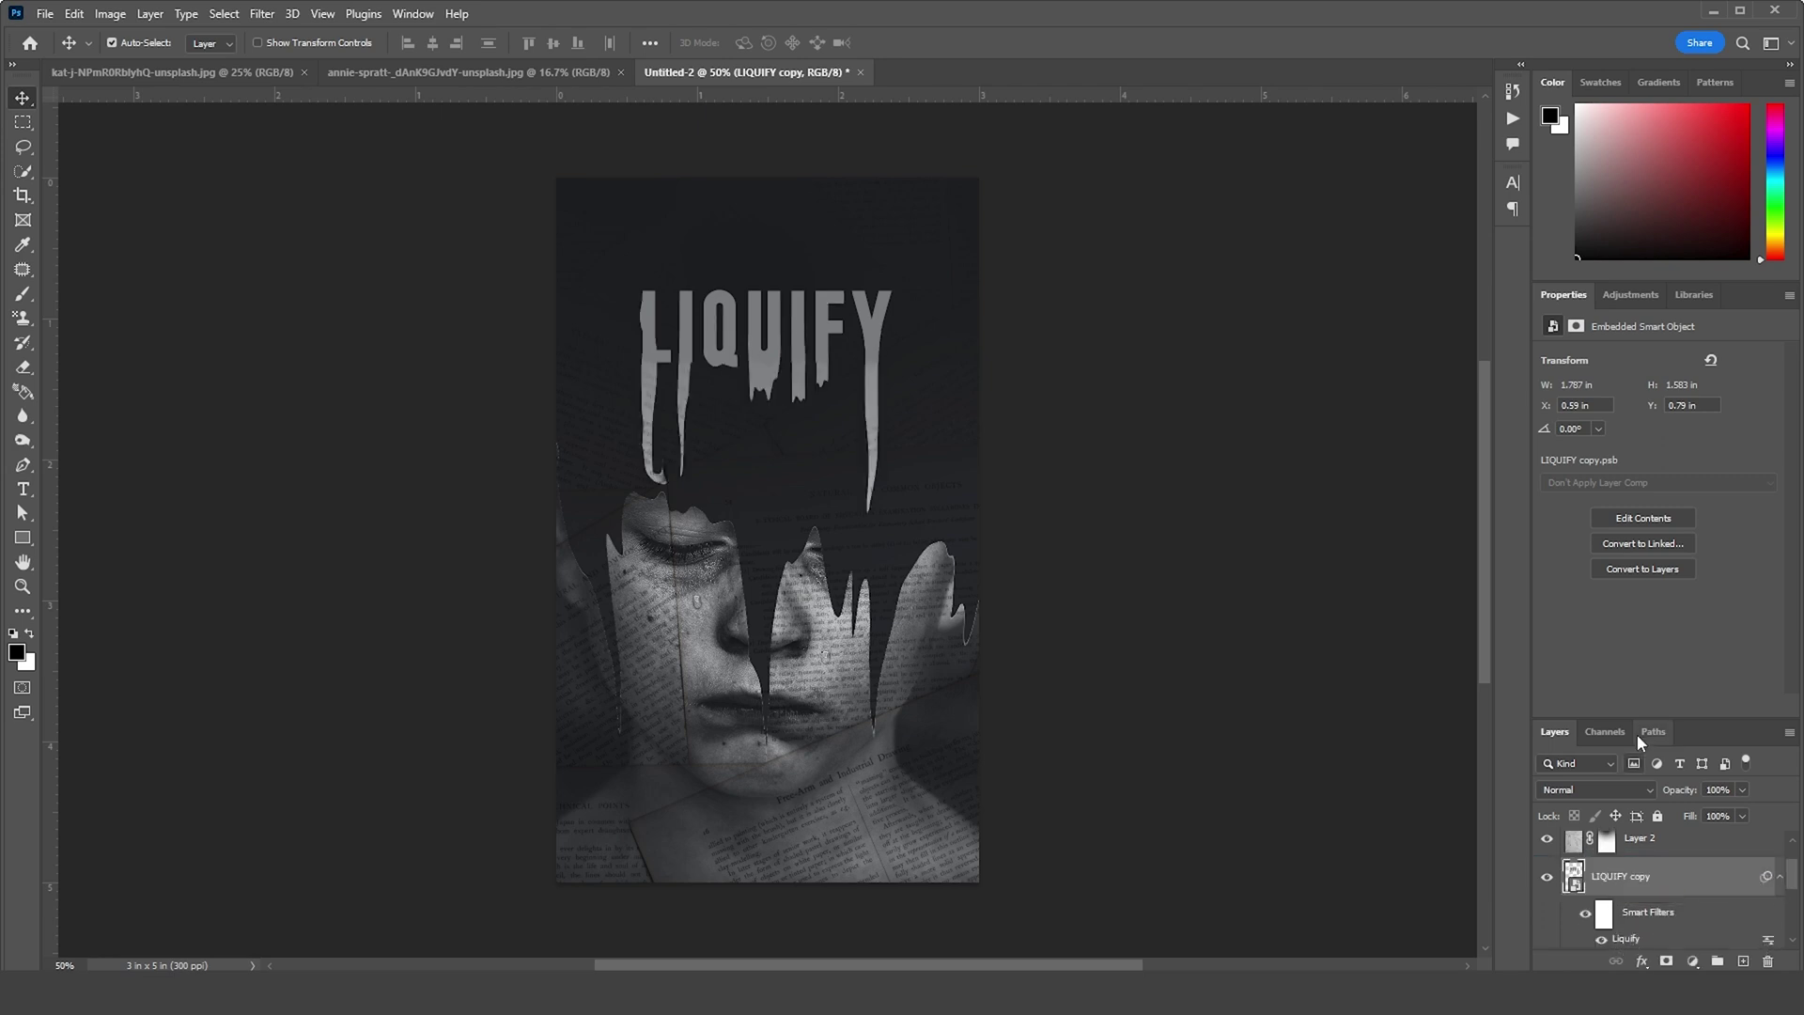
Enlarge the Layers panel and move Layer 2 above the LIQUIFY text layer
drag(1640, 718, 1630, 569)
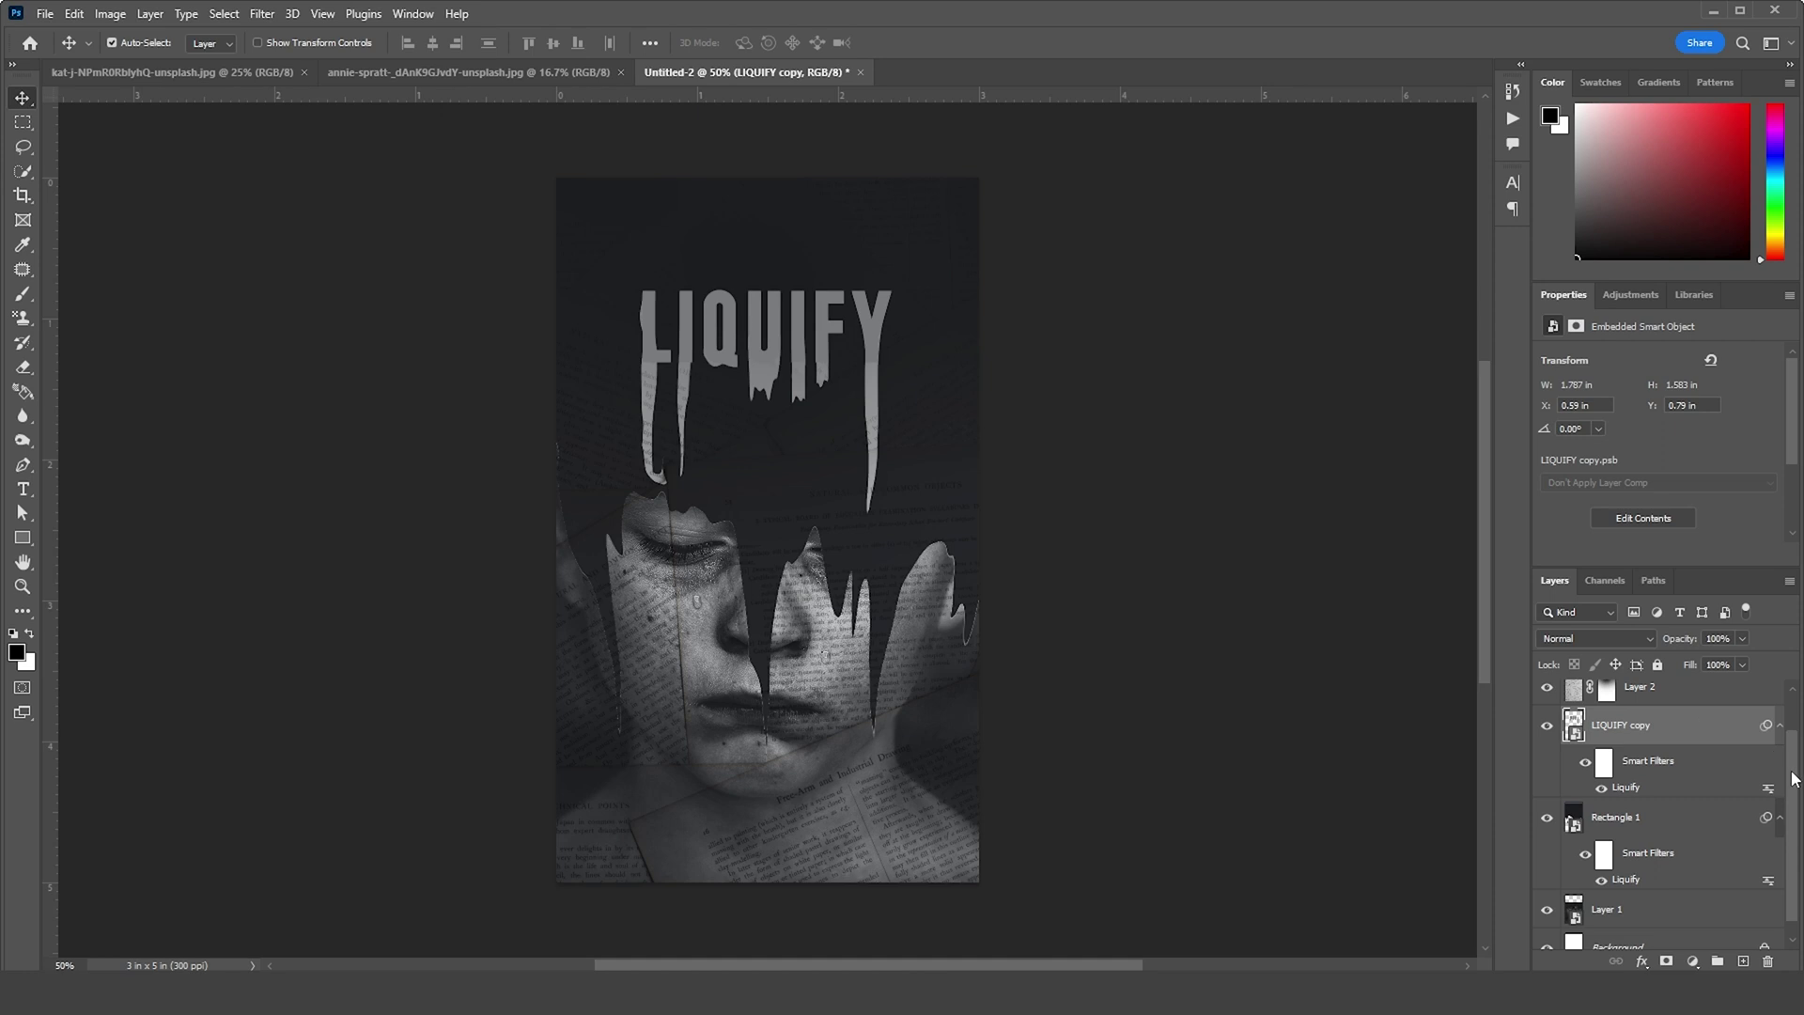
drag(1796, 778, 1781, 707)
drag(1585, 746, 1577, 705)
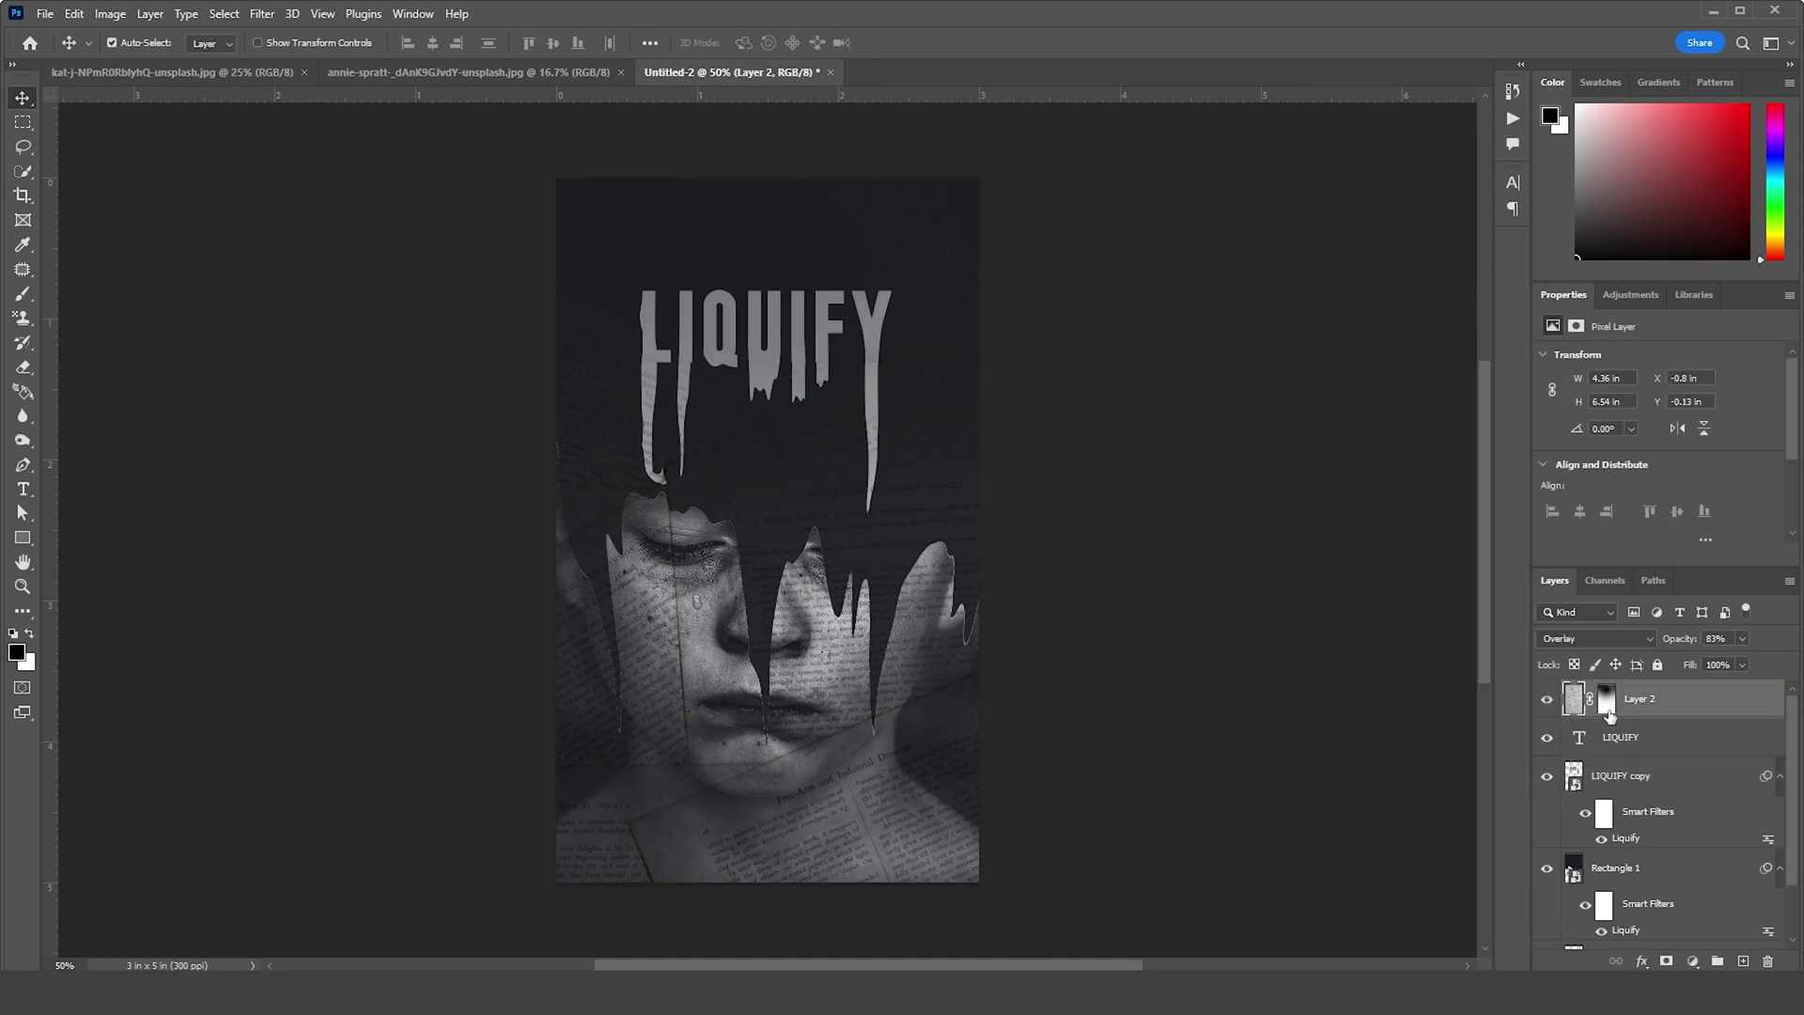
click(1608, 707)
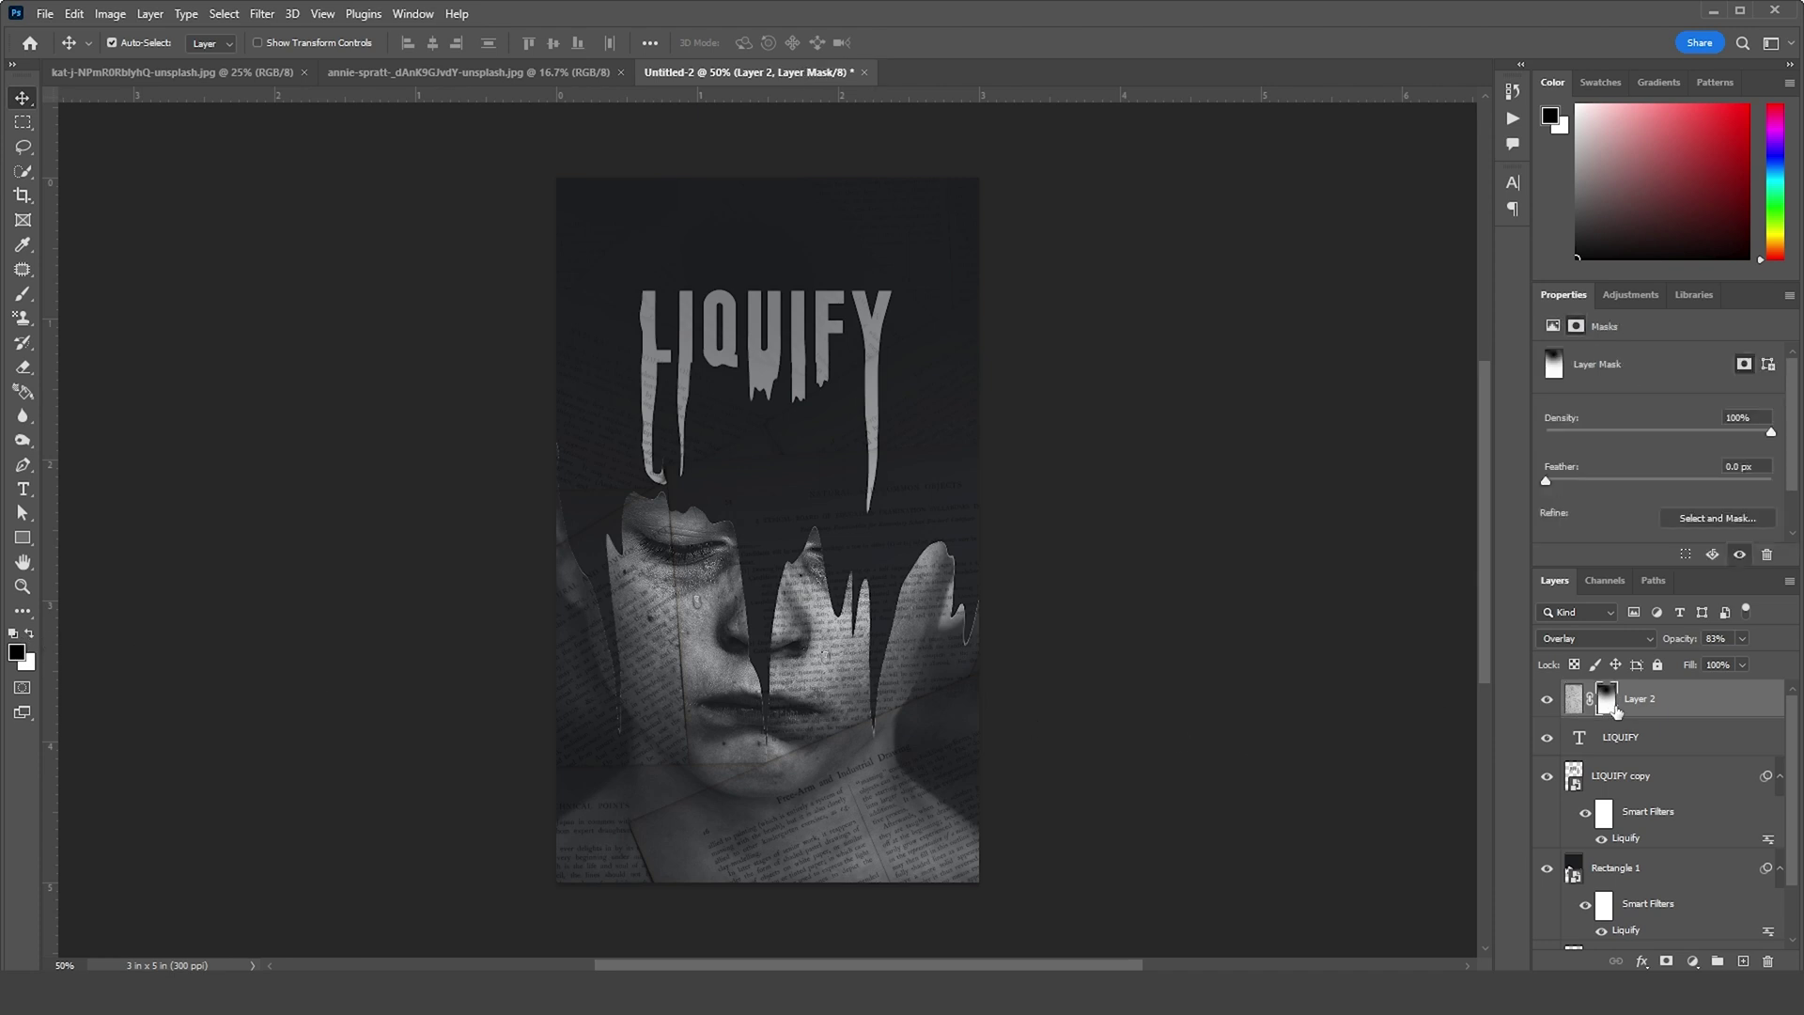
Delete Layer 2's mask and set its opacity to 67%
key(Delete)
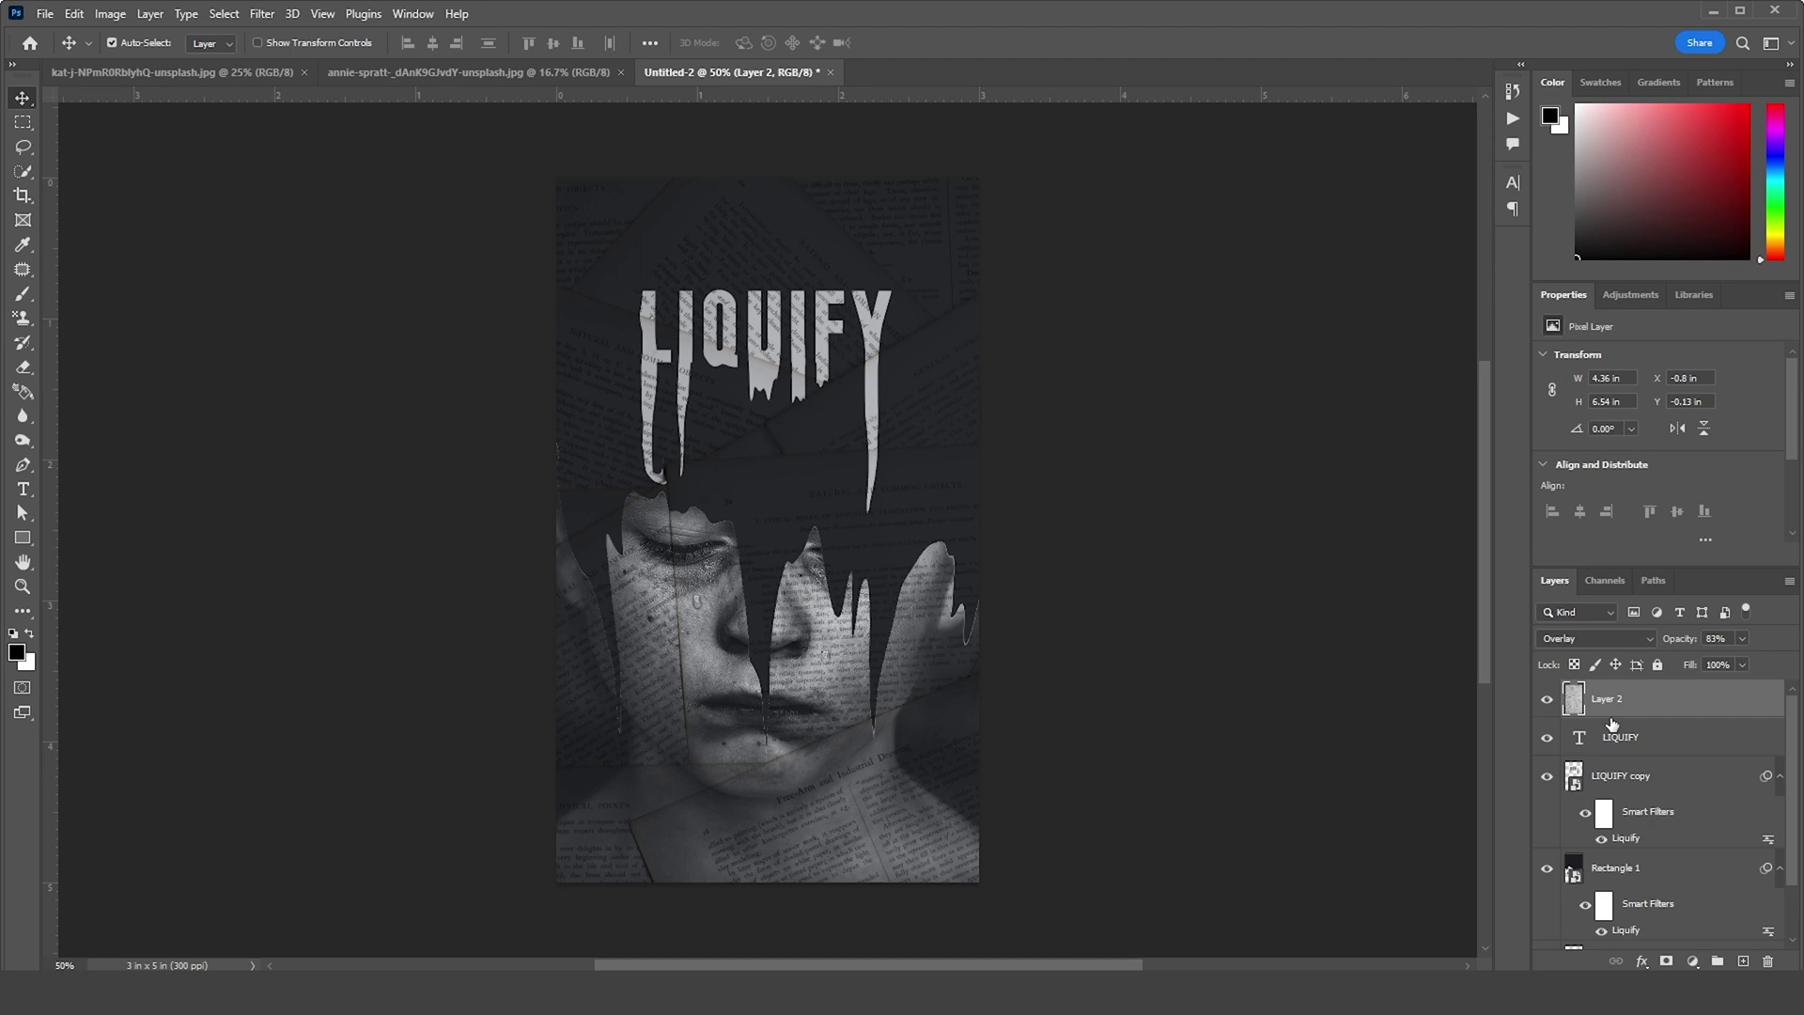
click(1744, 639)
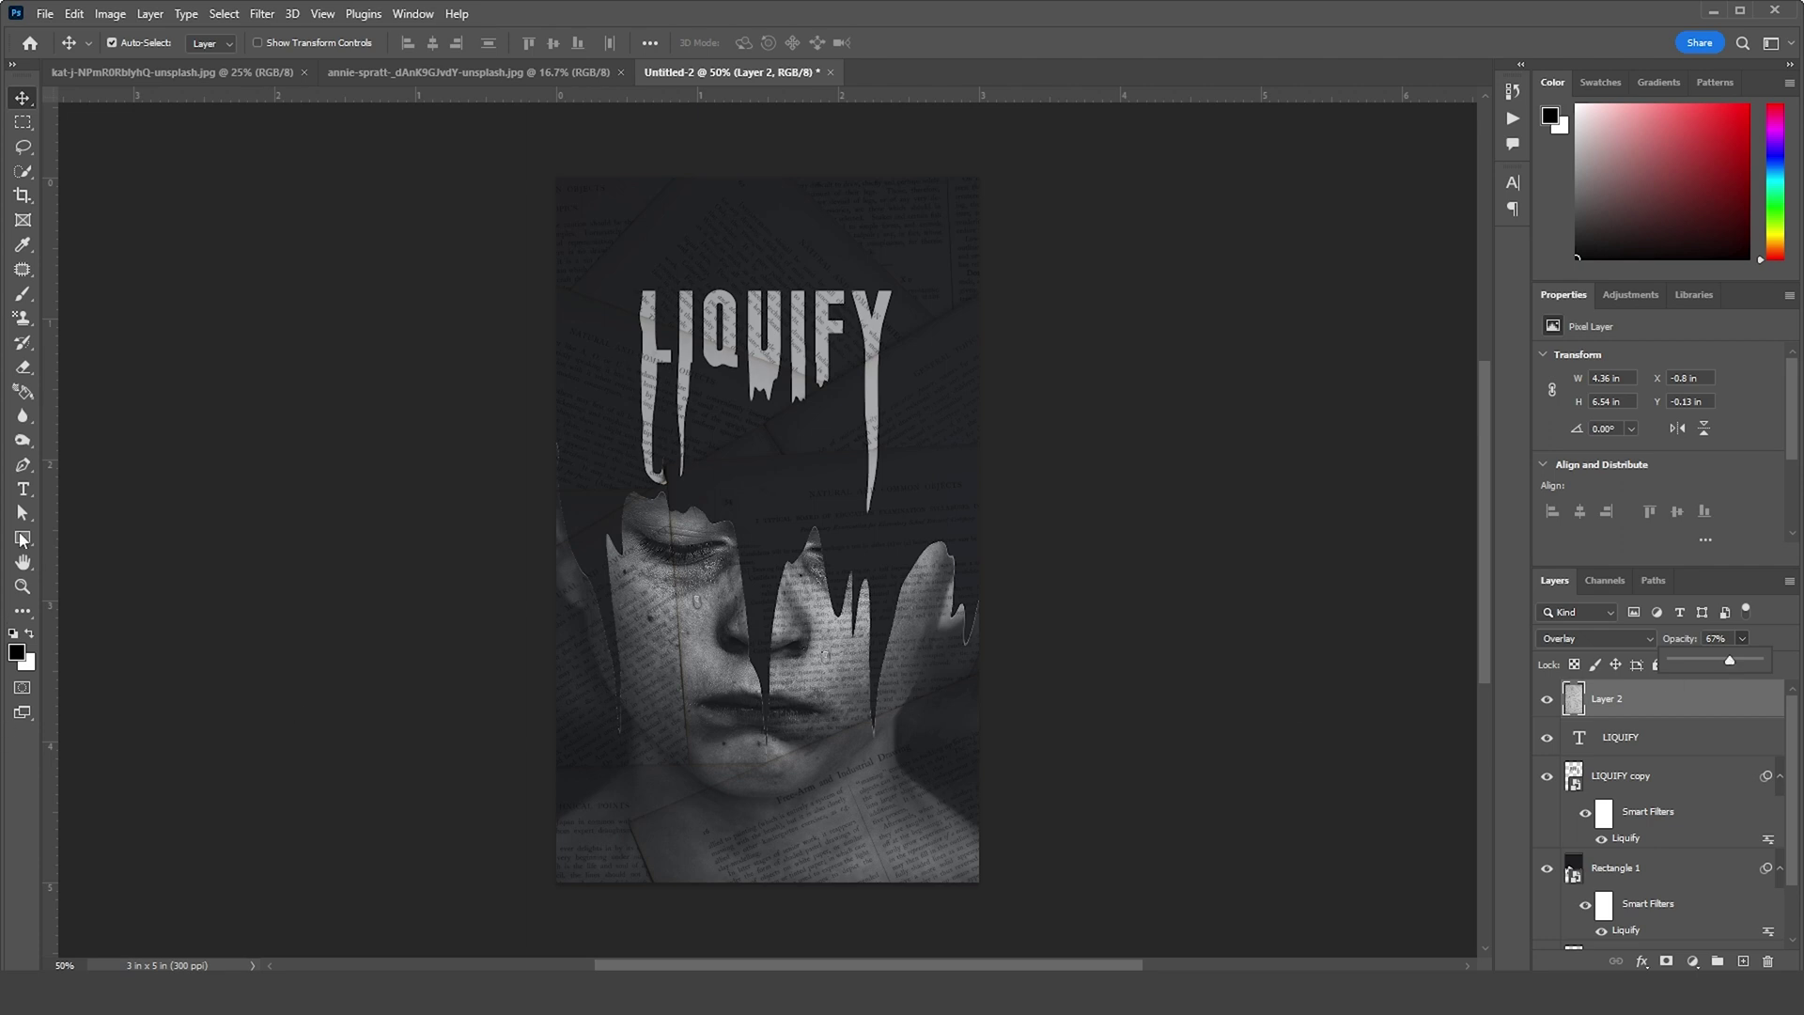
Type 'PHOTOSHOP TUTORIAL' as a new text layer and drag it near the LIQUIFY title
click(22, 488)
click(644, 696)
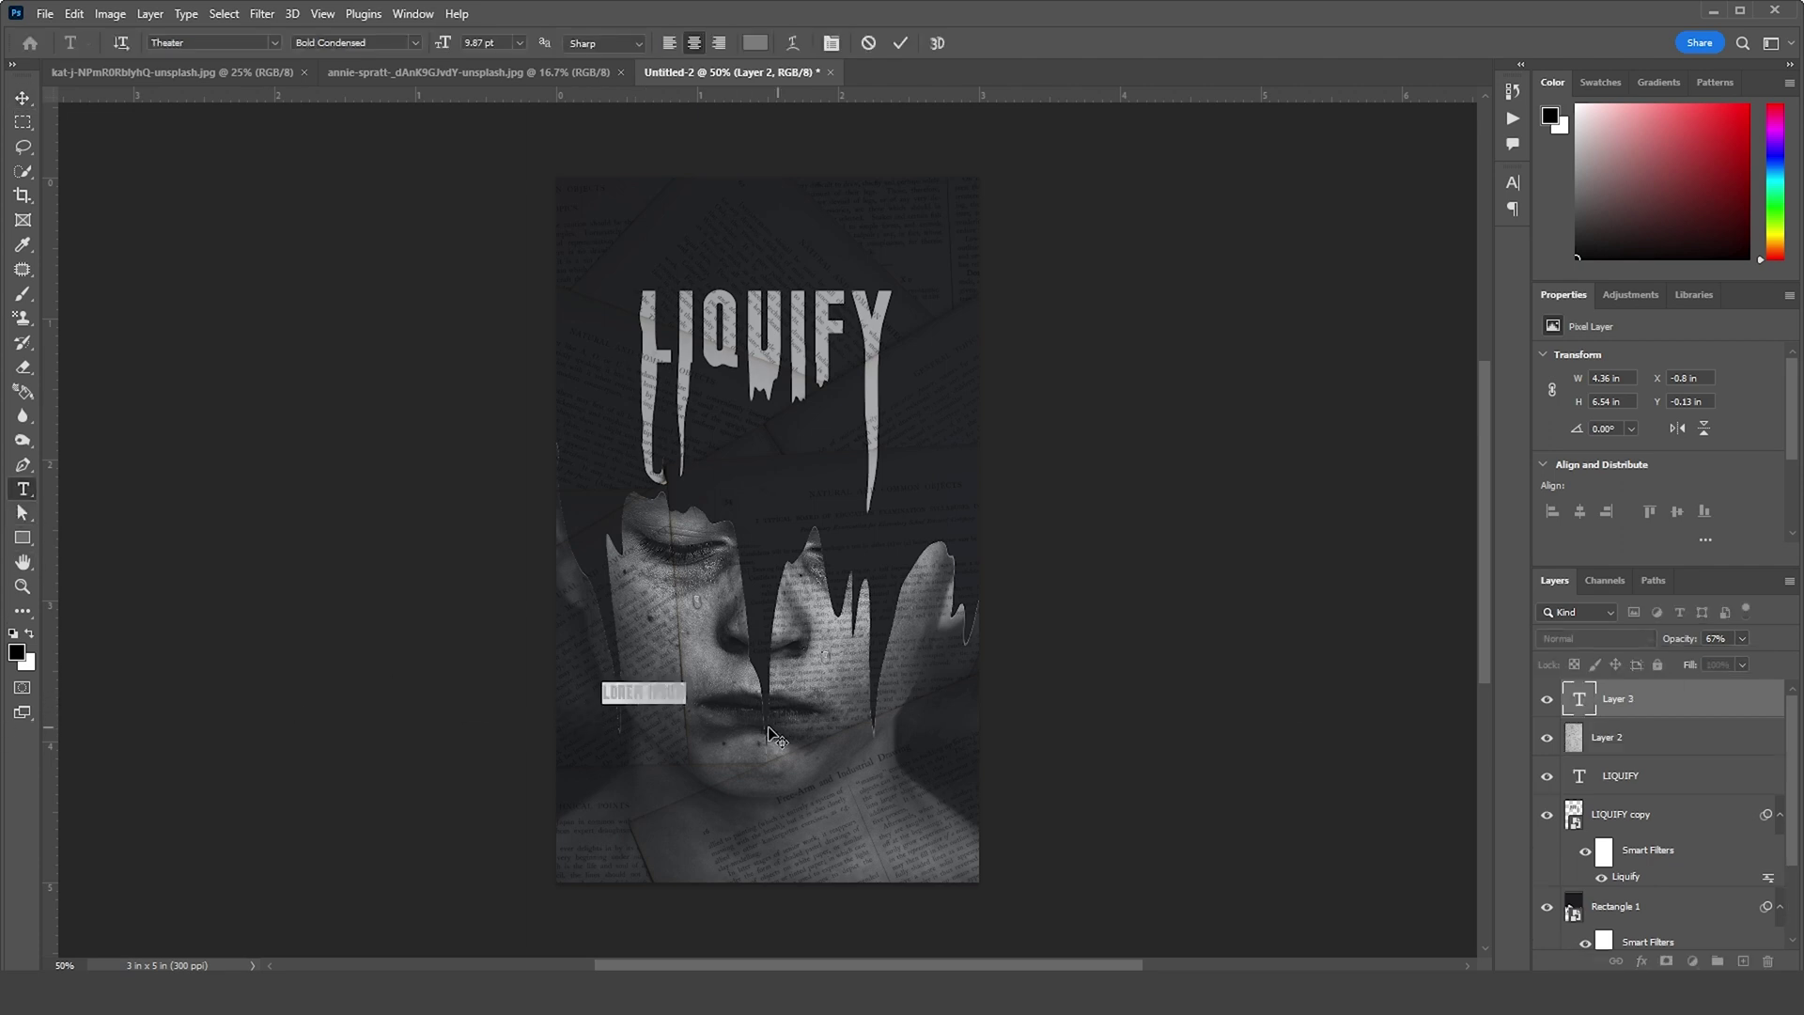
text(PHOTO)
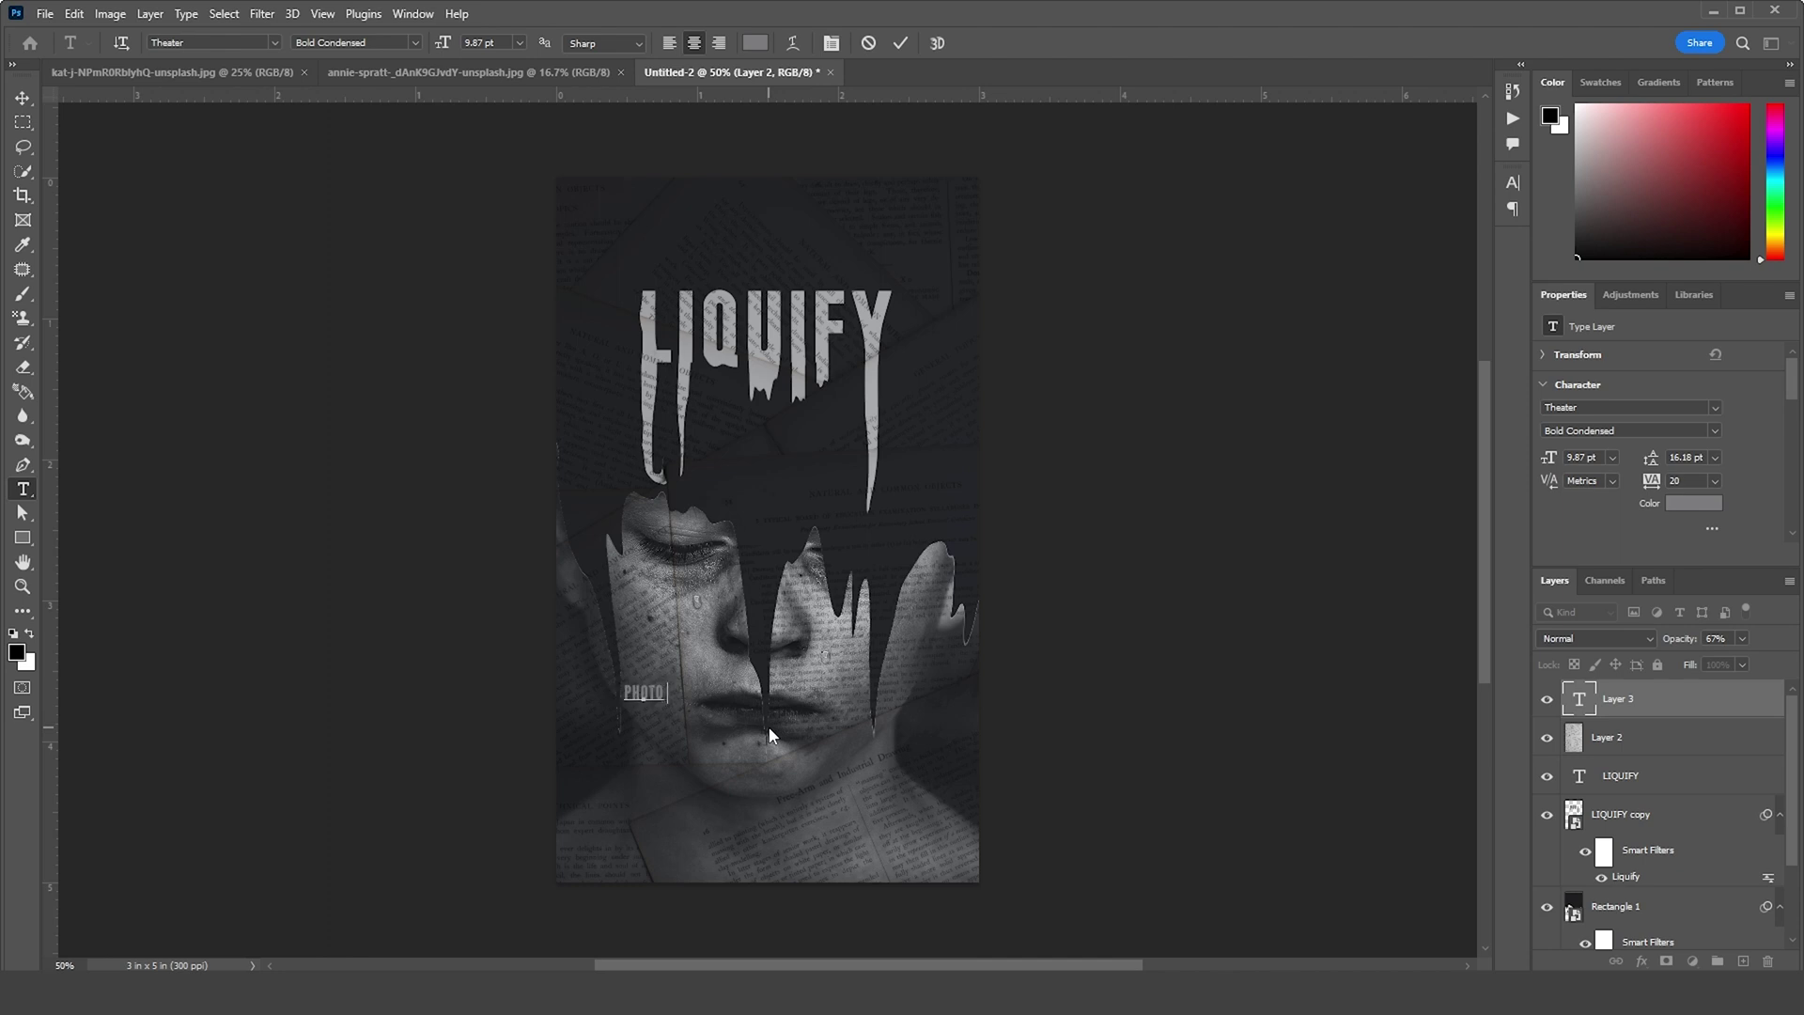
text(SHOP TUTORIAL)
drag(768, 735, 891, 309)
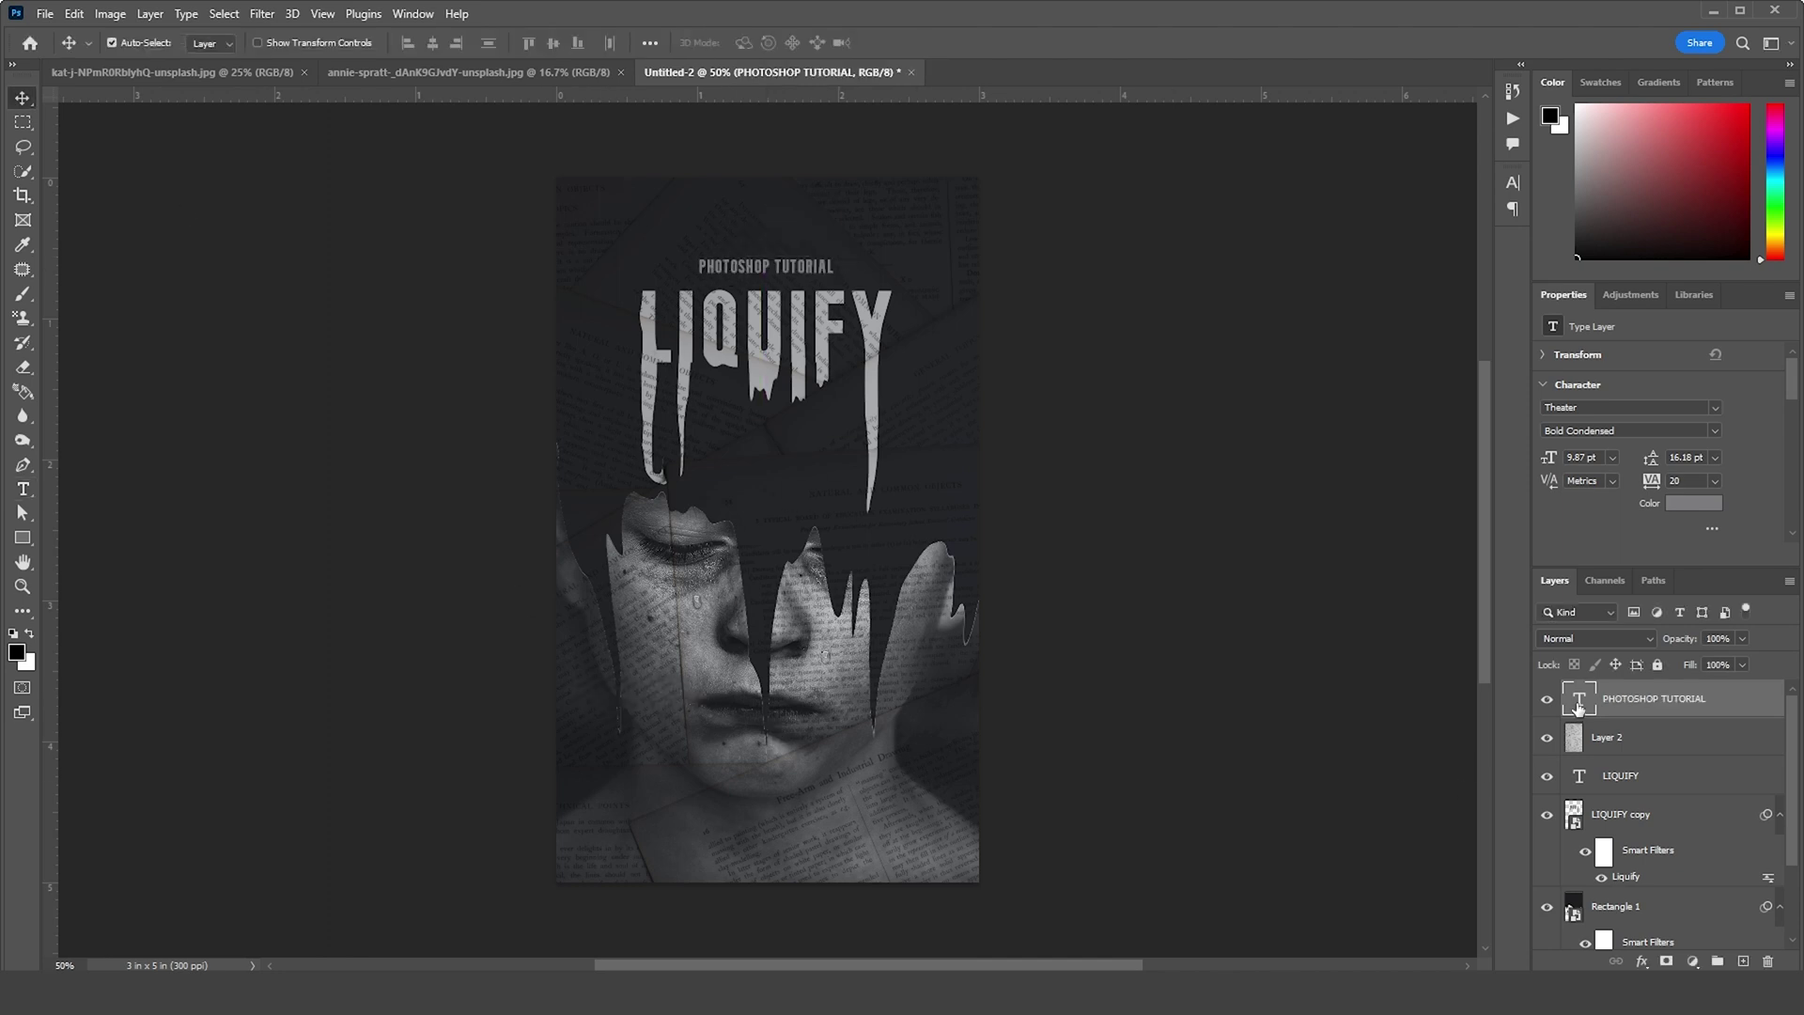
Set the subtitle text to Poppins, 5 pt, with tracking 240
key(ctrl+a)
click(1598, 407)
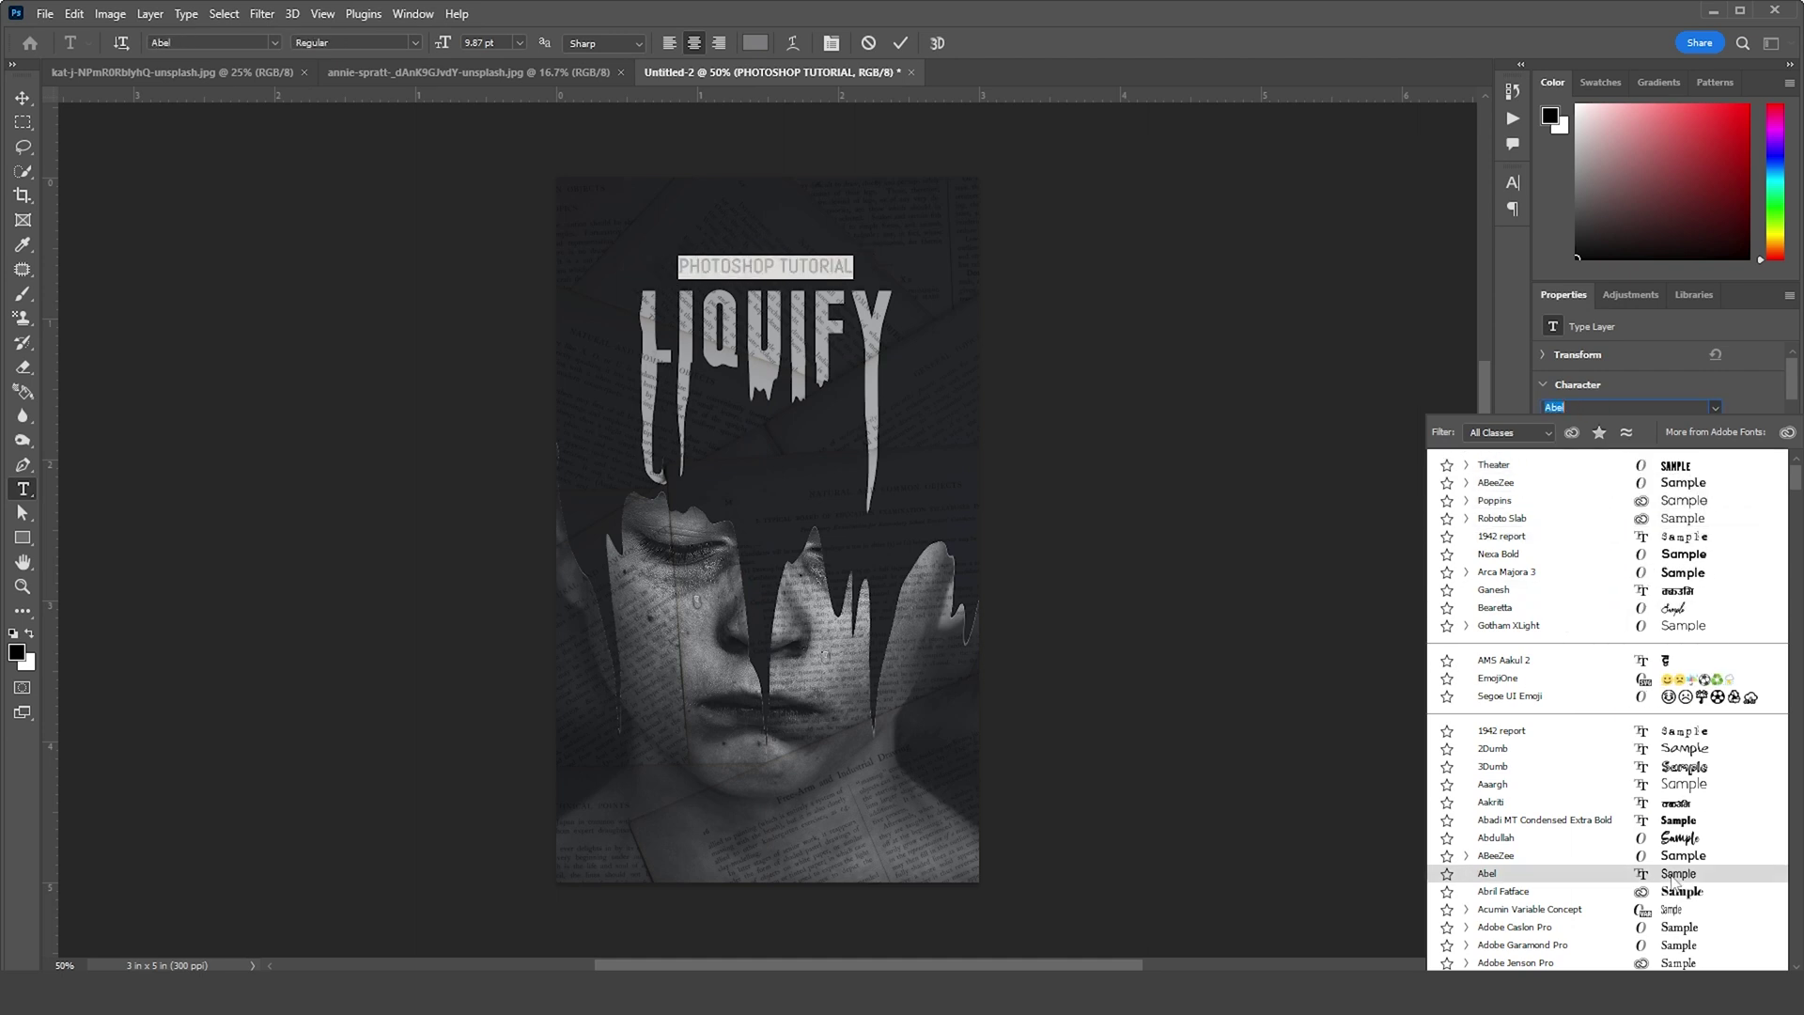
key(Down)
key(Down)
key(Down)
key(Down)
key(Down)
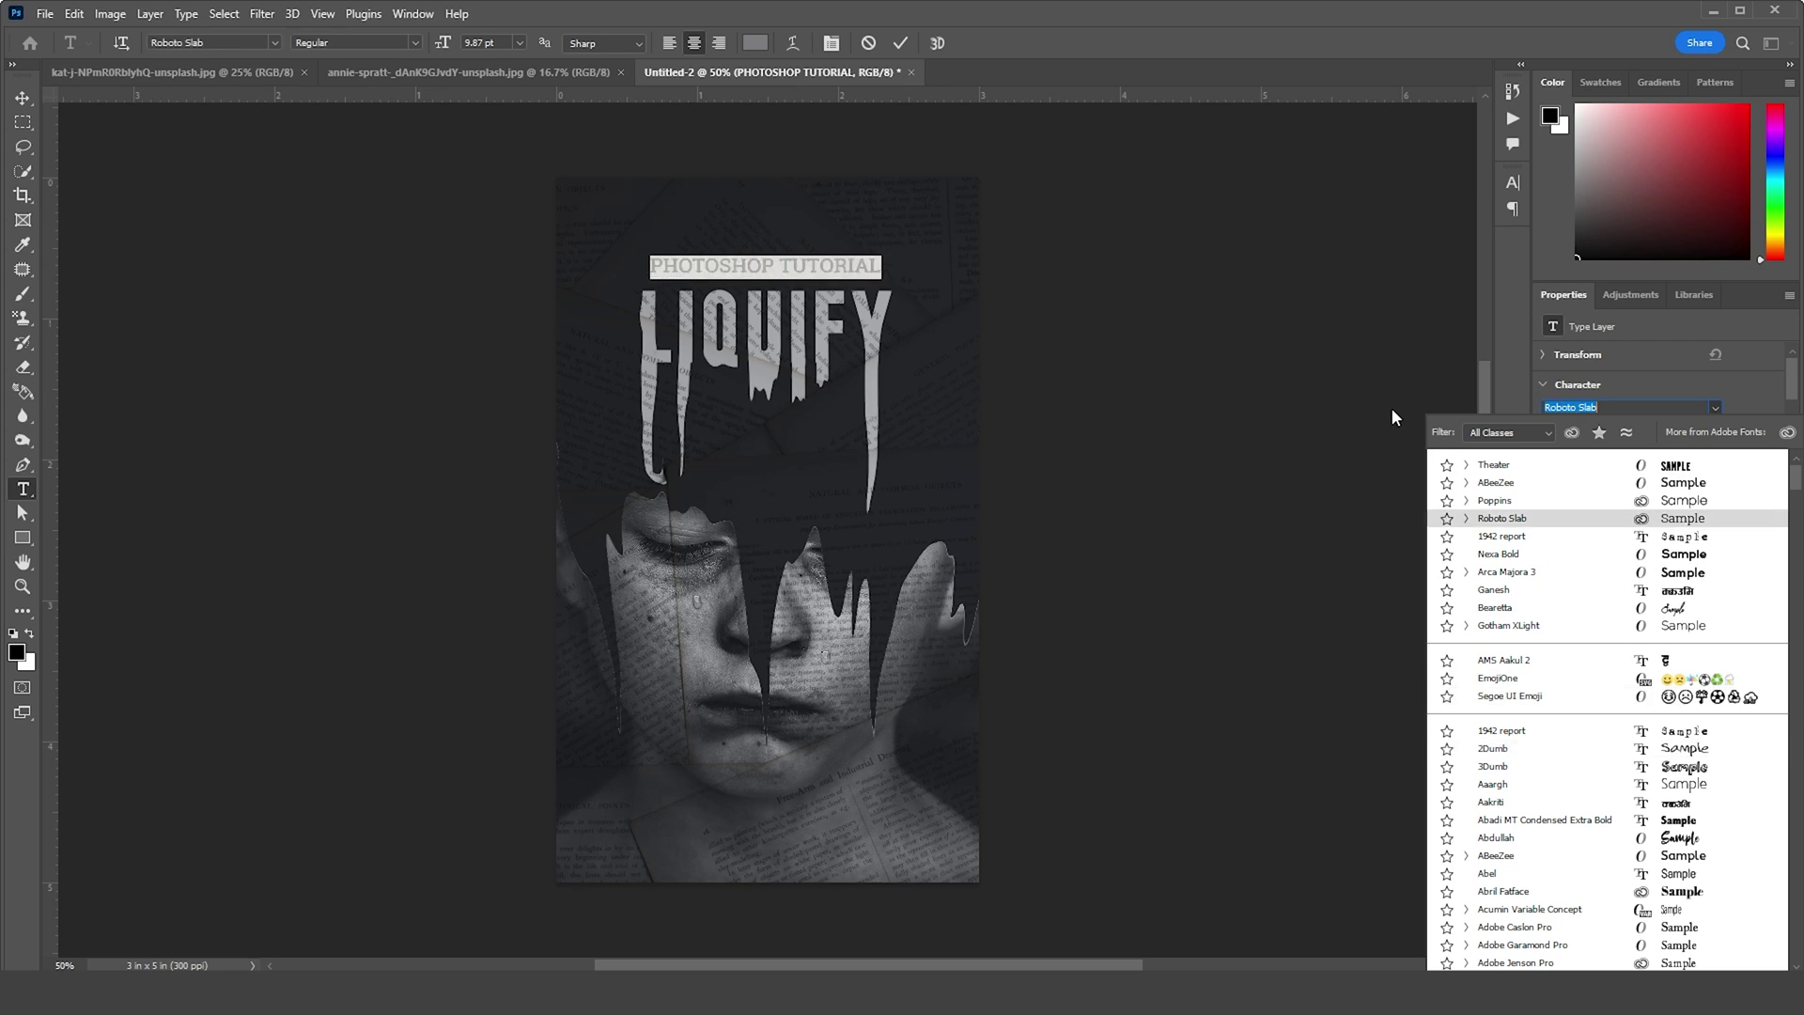
key(Up)
key(Up)
key(Up)
key(Up)
key(Up)
key(Up)
key(Up)
key(Up)
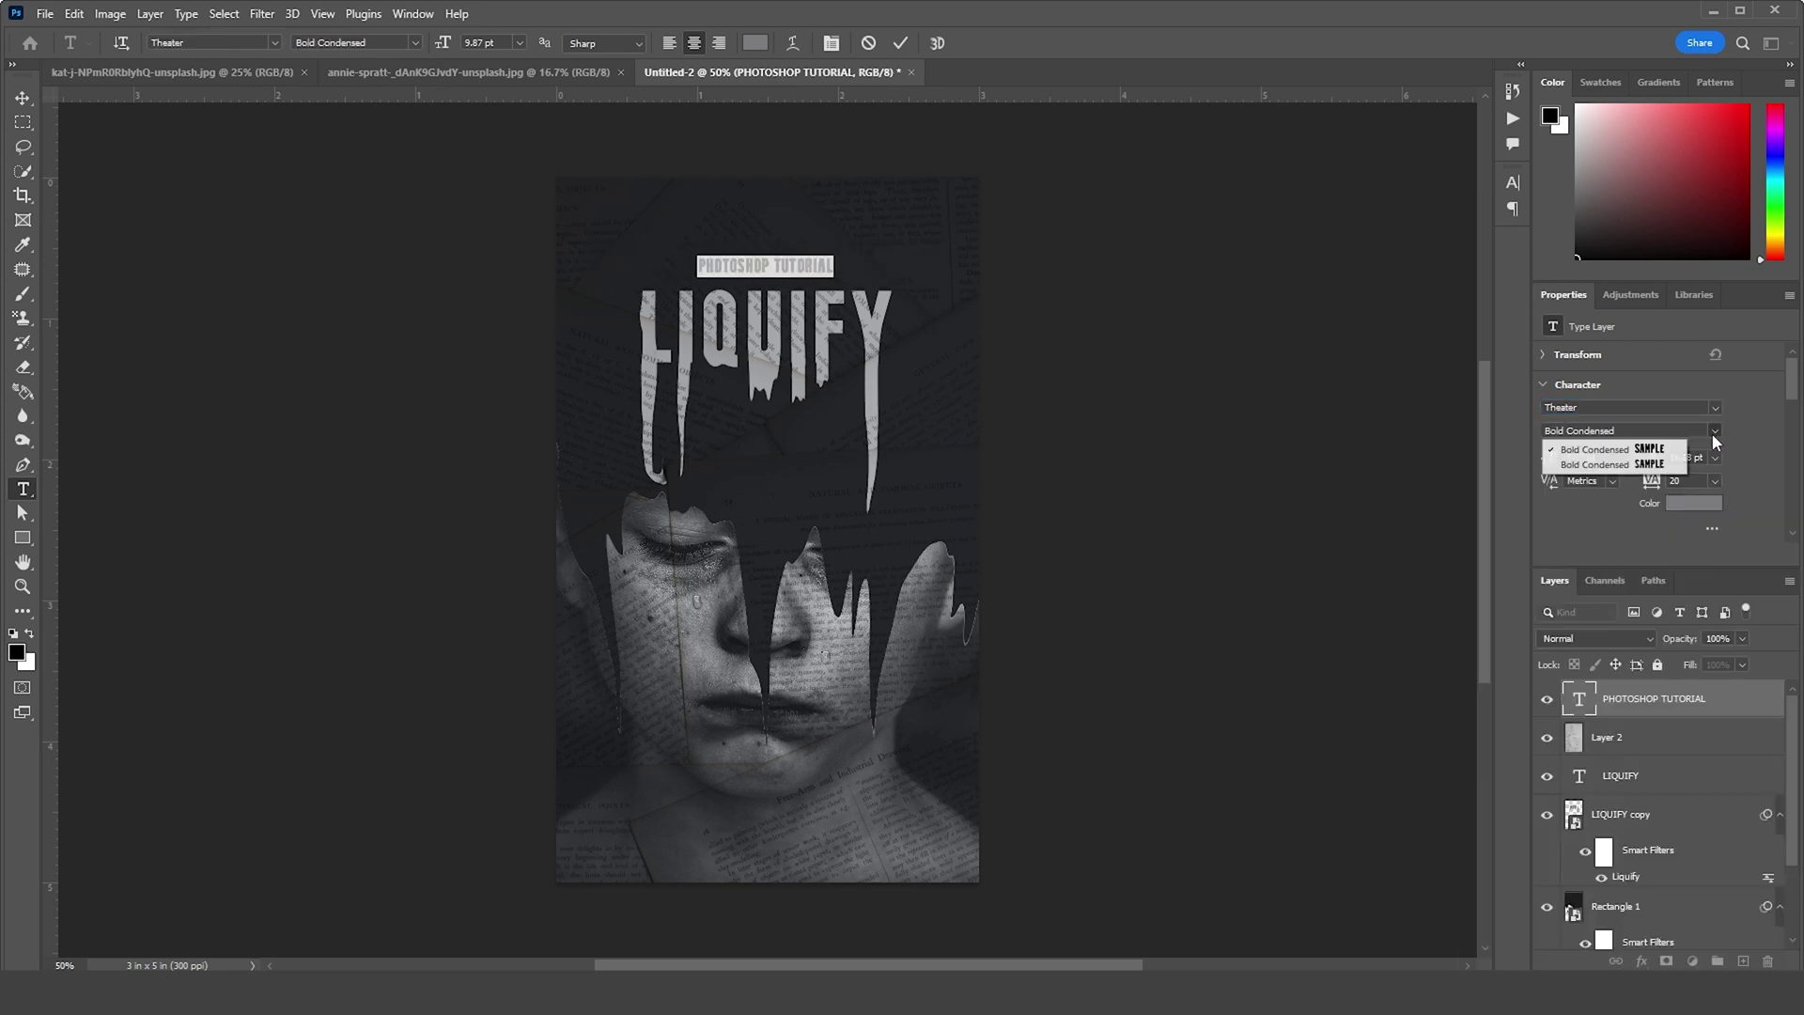
key(Return)
key(Up)
key(Up)
key(Up)
key(Up)
key(Up)
key(Up)
key(Up)
key(Up)
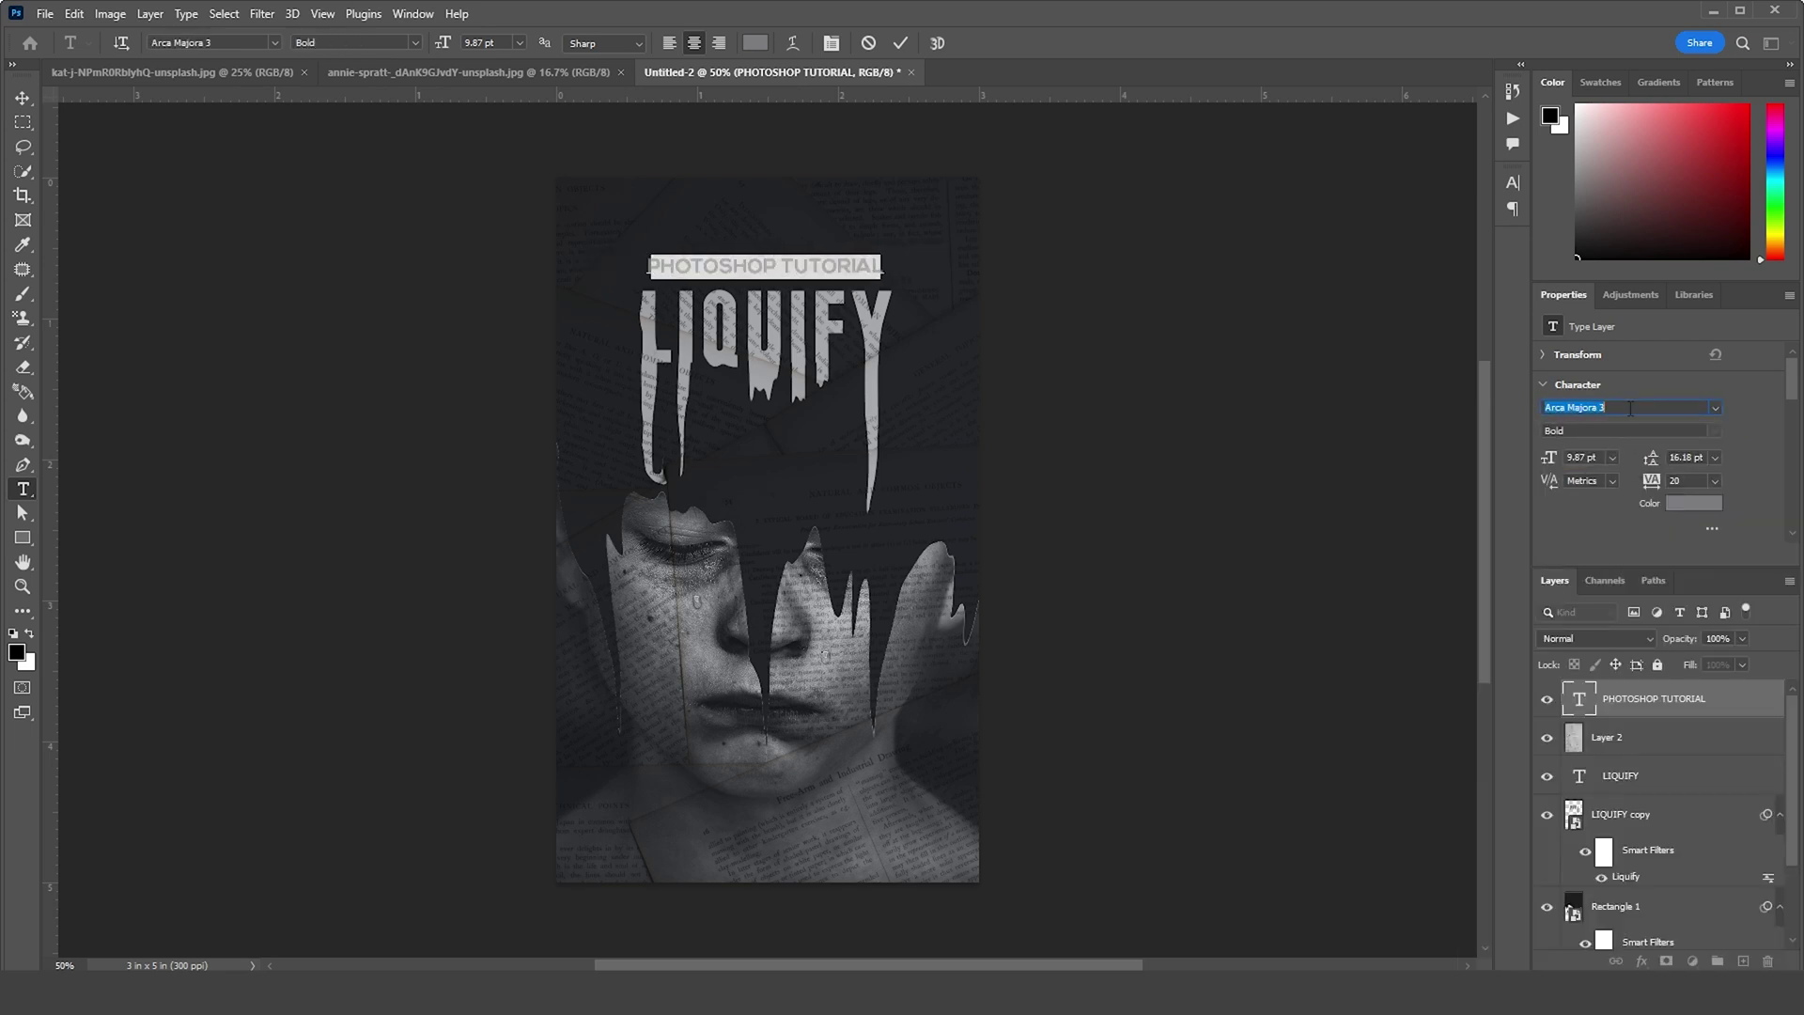
text(Poppins)
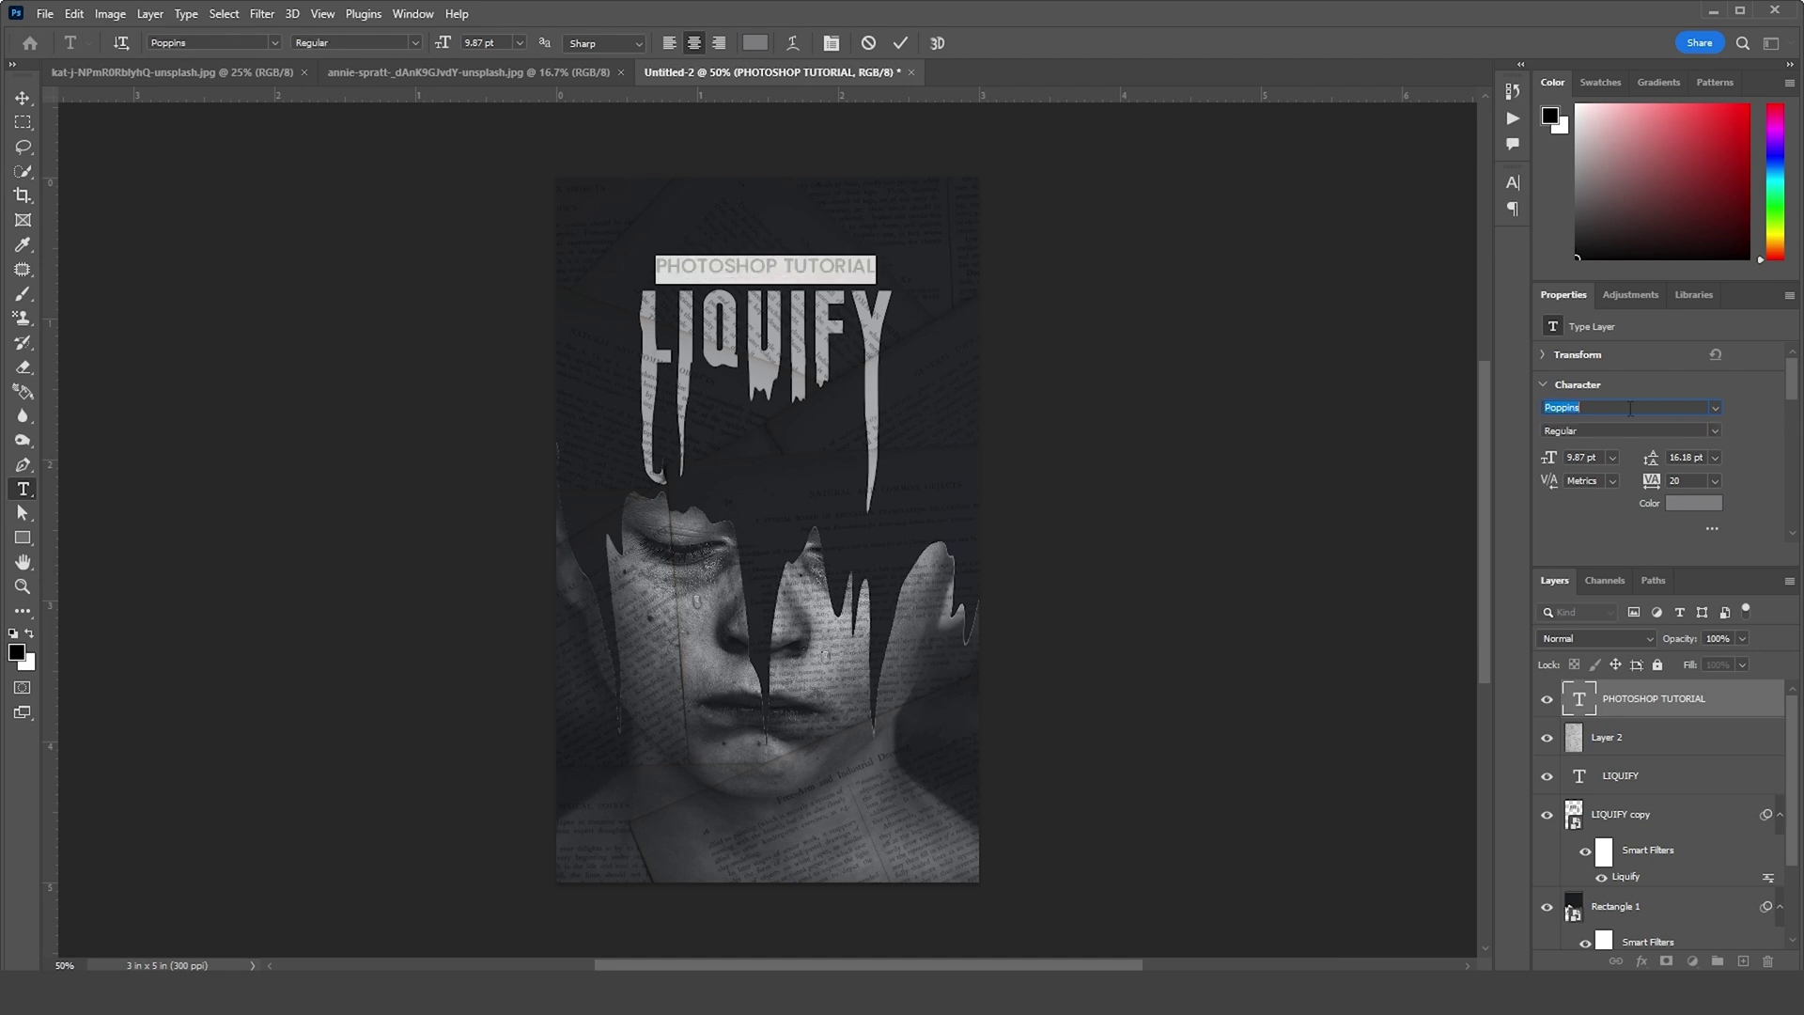
drag(1548, 458, 1519, 459)
text(5)
key(Tab)
key(Tab)
text(240)
key(Return)
Move the subtitle just below the LIQUIFY title with Free Transform (Ctrl+T)
key(ctrl+t)
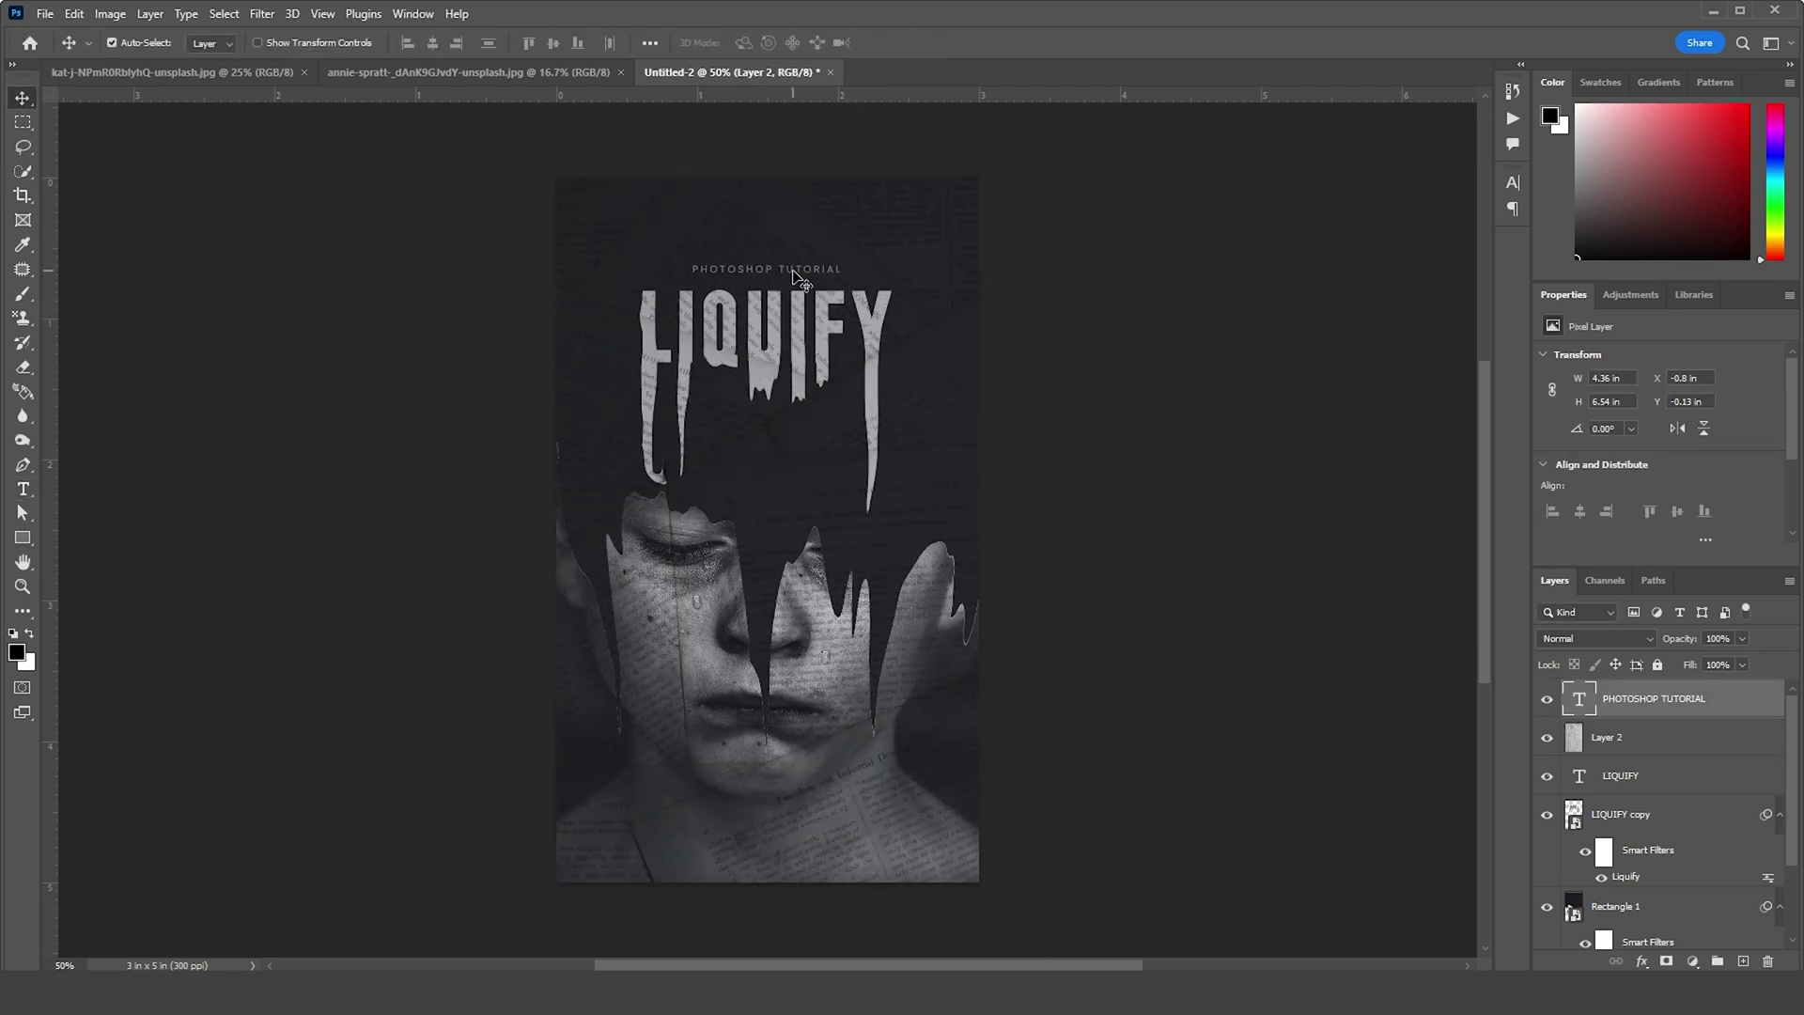
drag(796, 276, 797, 431)
key(Return)
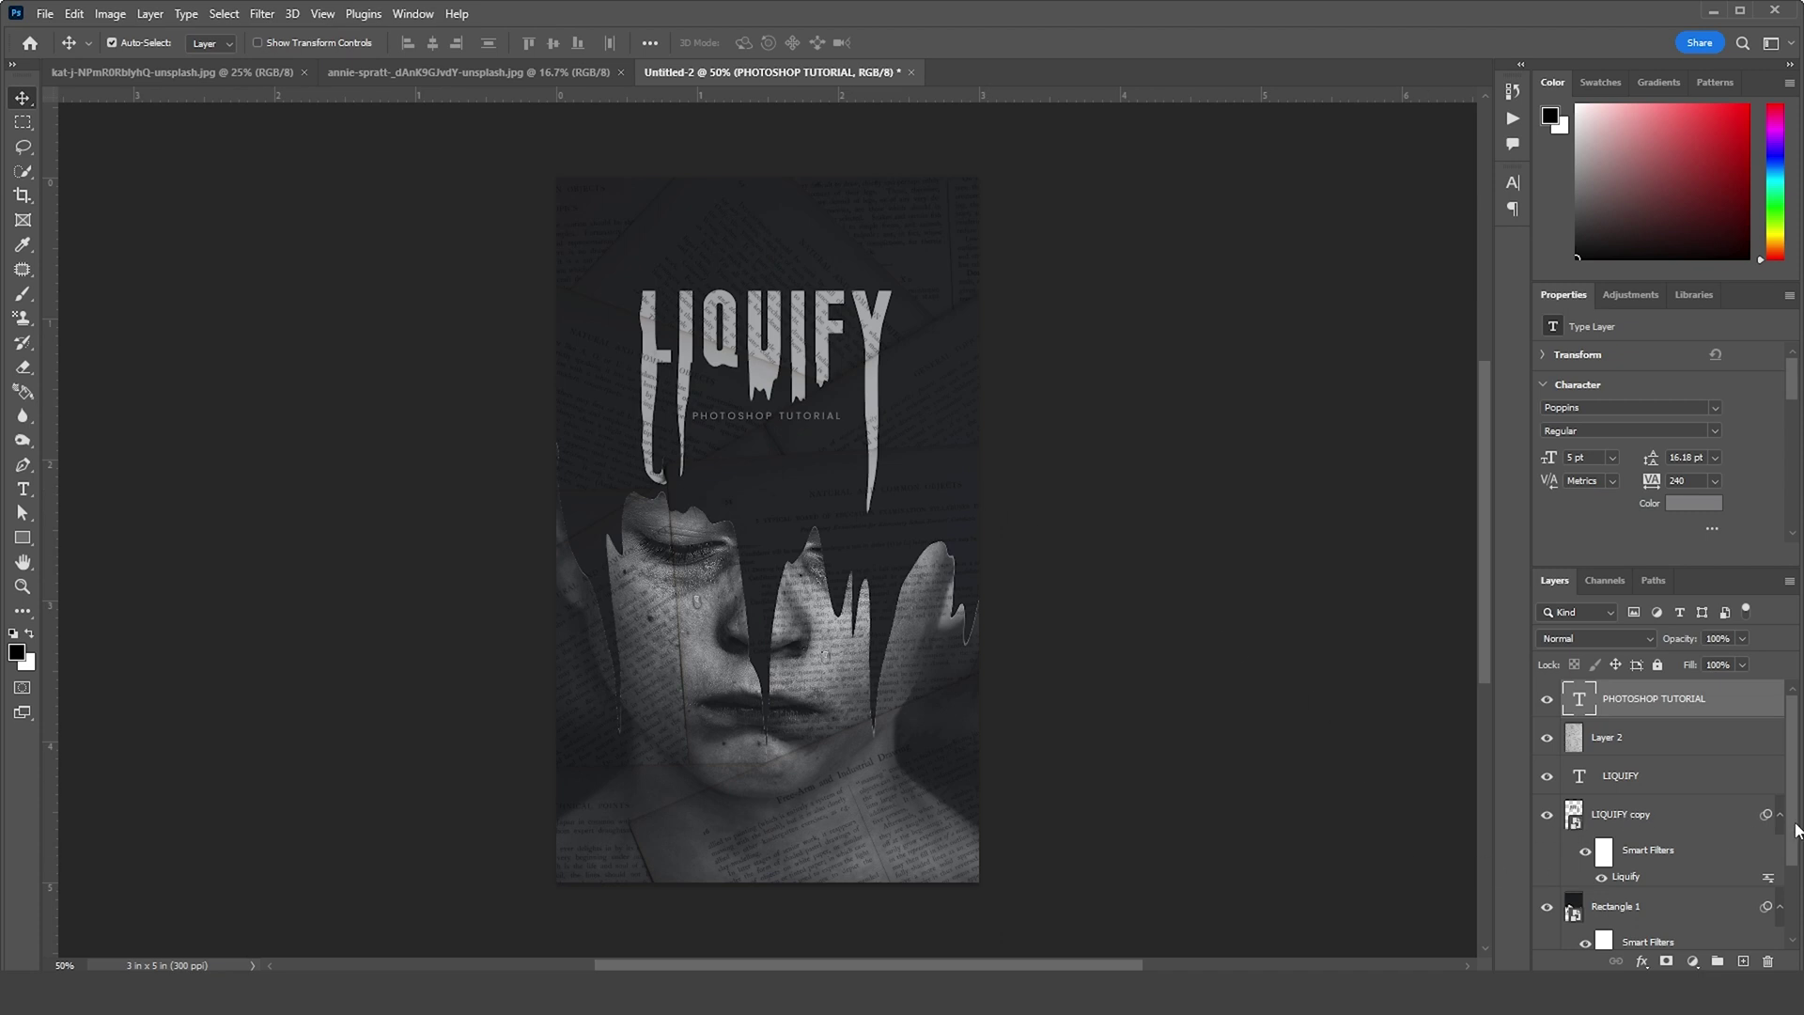
drag(1795, 824, 1791, 848)
Toggle the LIQUIFY copy layer off and on to compare the title with and without drips
click(1579, 784)
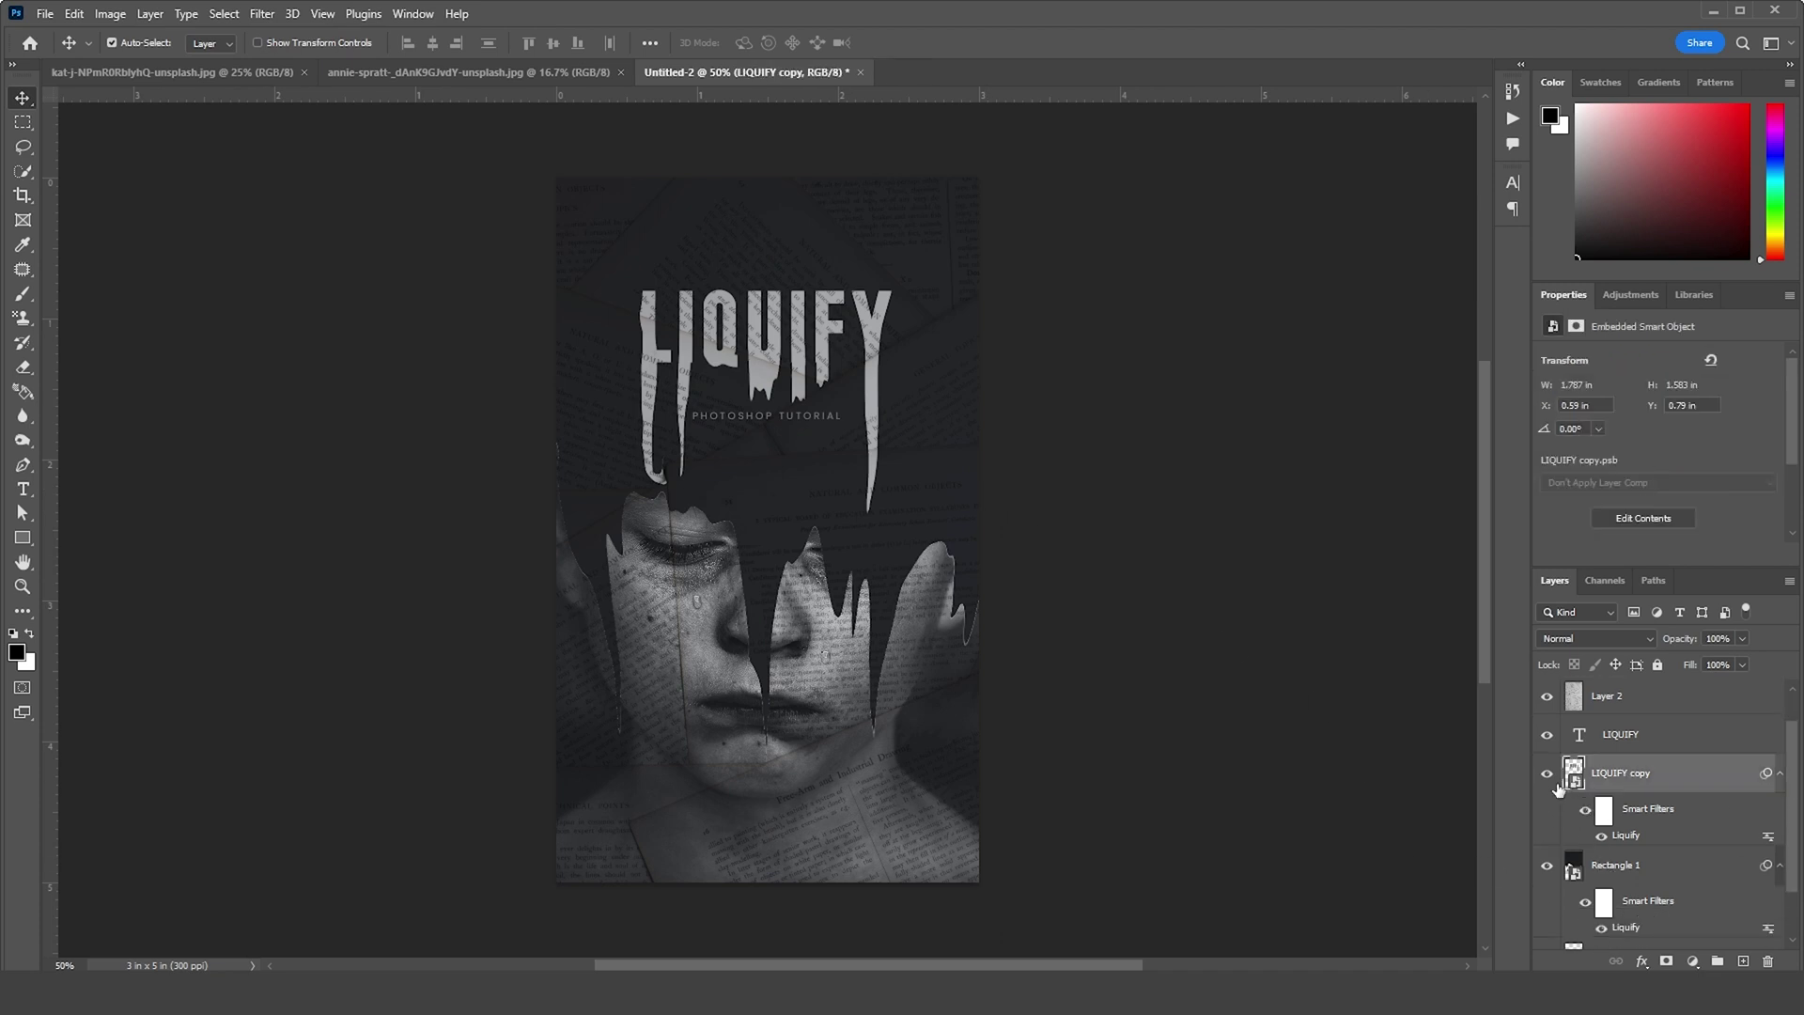
click(1548, 776)
click(1548, 777)
scroll(1795, 857, down, 1)
scroll(1767, 827, up, 1)
Mask the book texture layer and paint black above the title and across the poster's top
click(1603, 714)
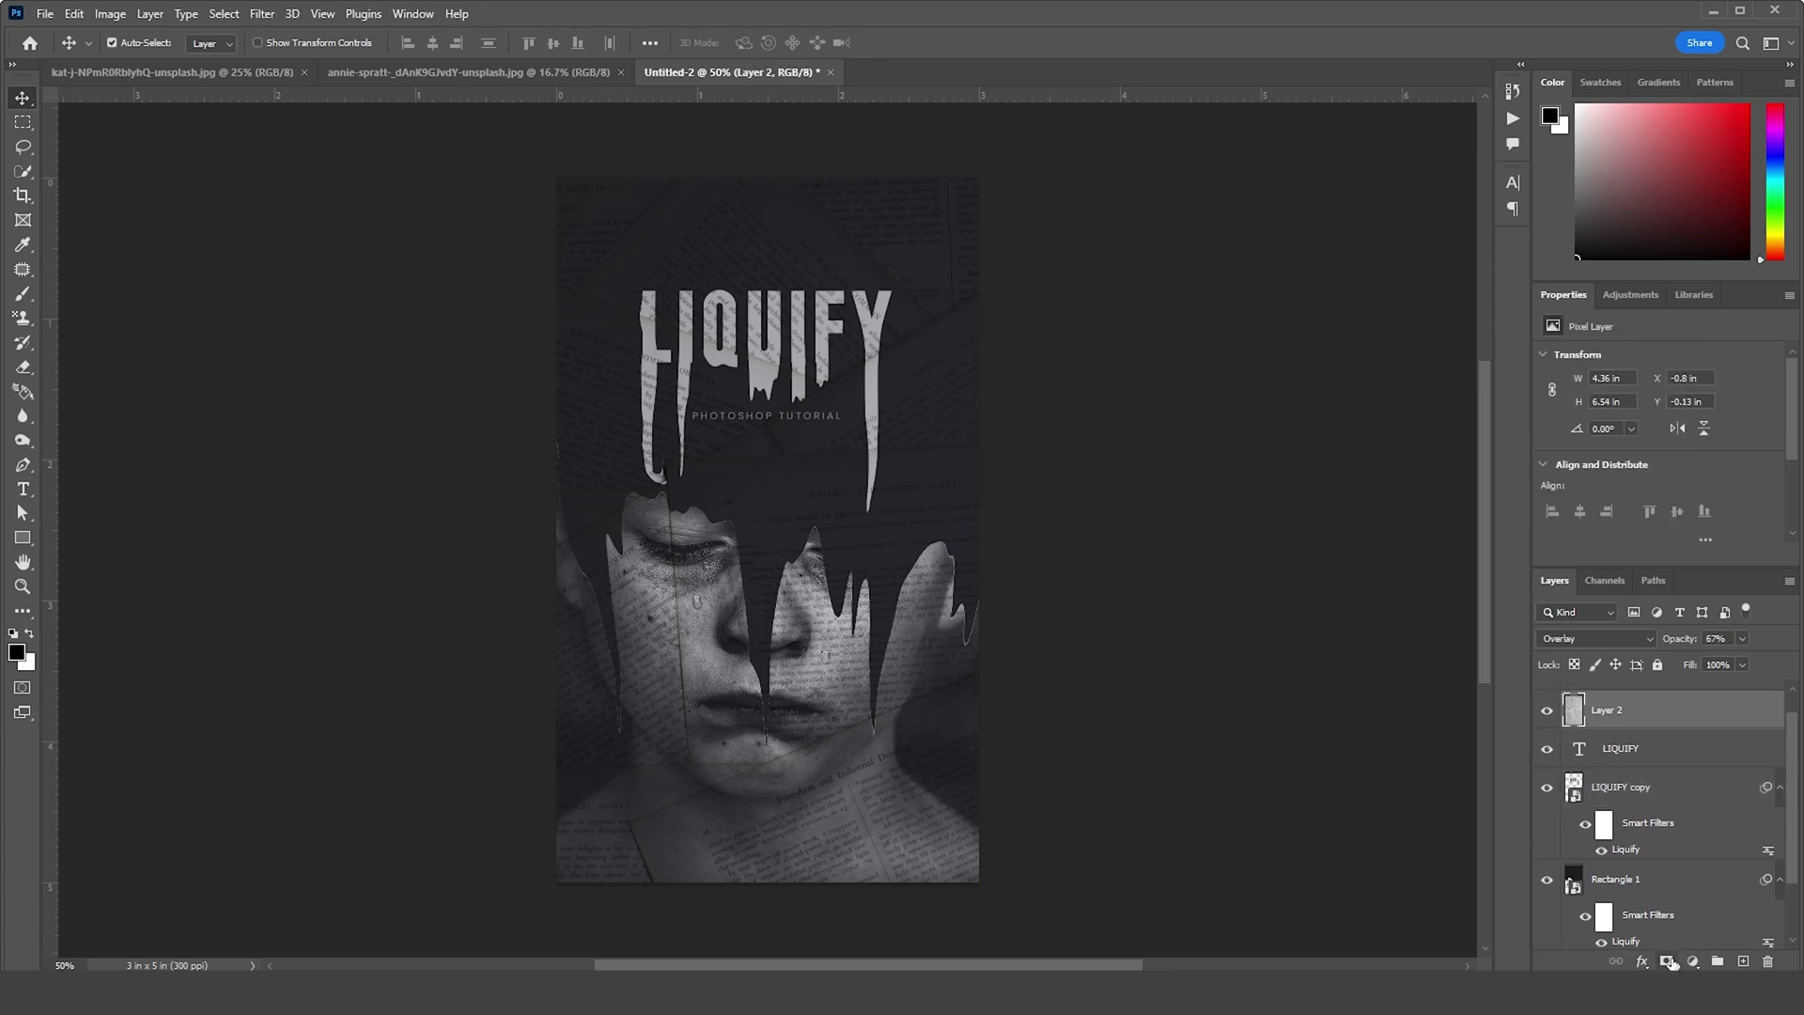
click(1666, 961)
key(b)
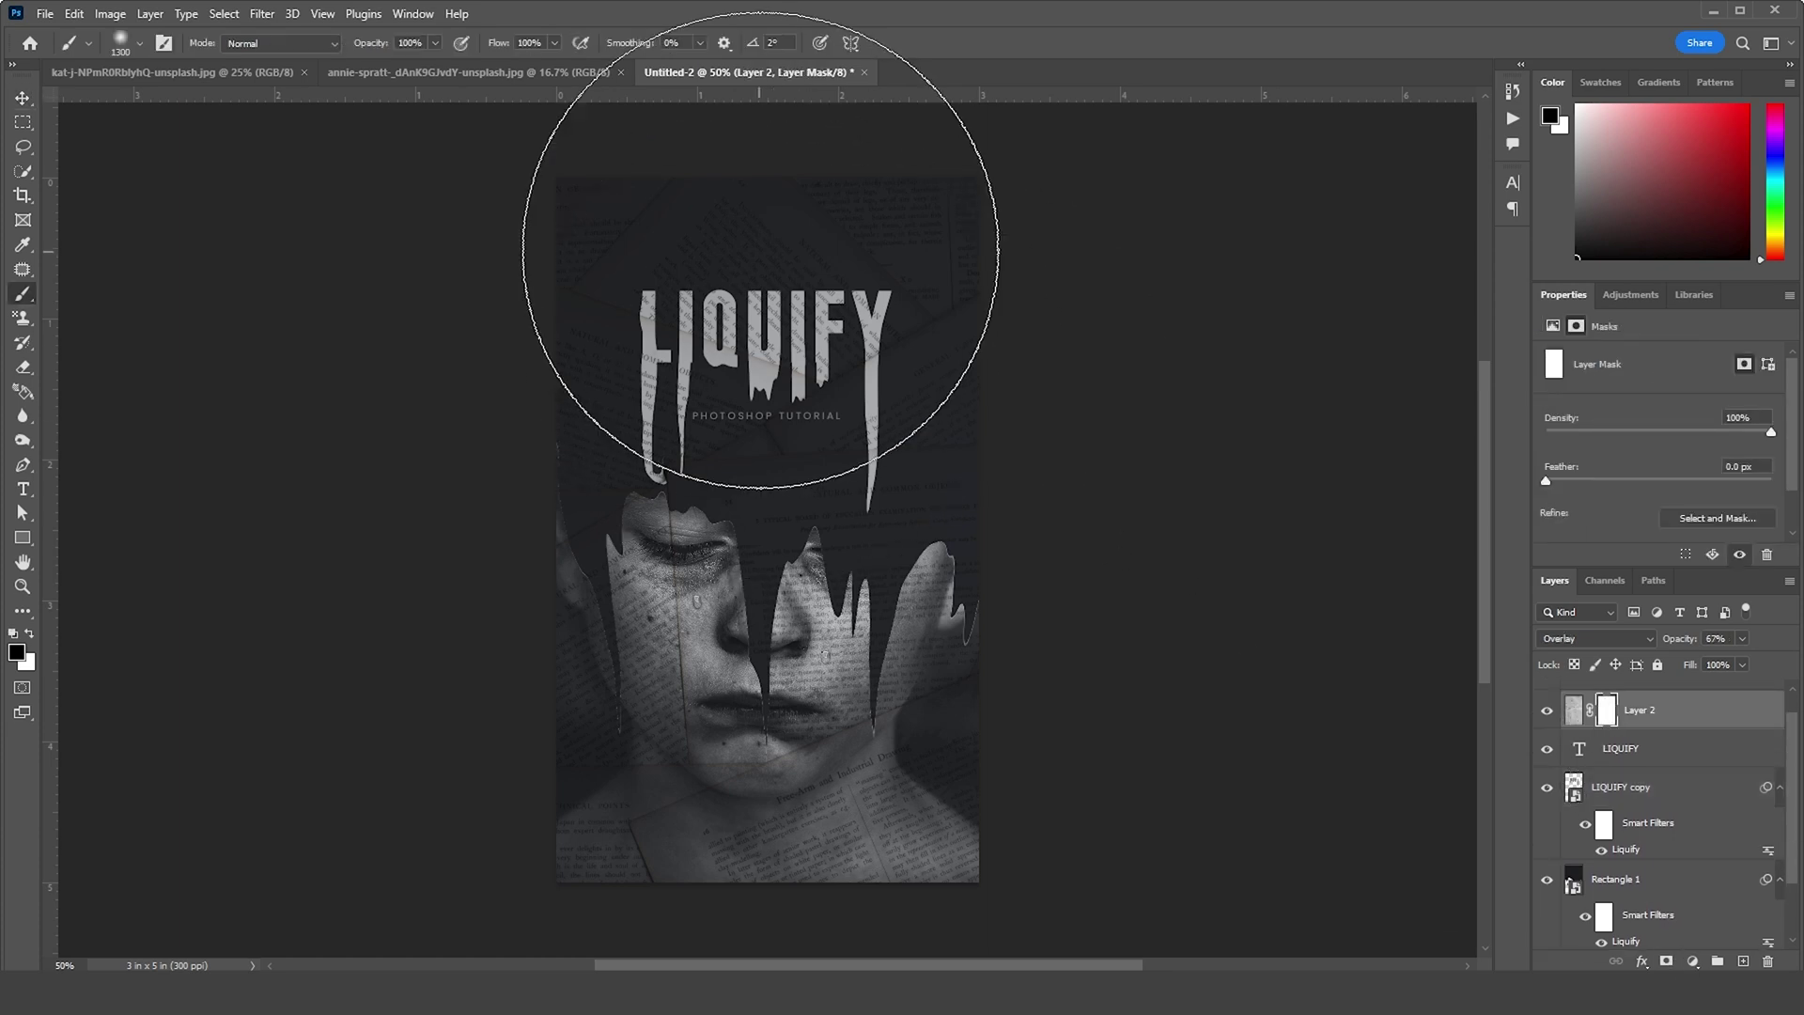
key(bracketleft)
key(bracketleft)
key(bracketleft)
key(bracketleft)
key(bracketleft)
key(bracketleft)
key(bracketleft)
key(bracketleft)
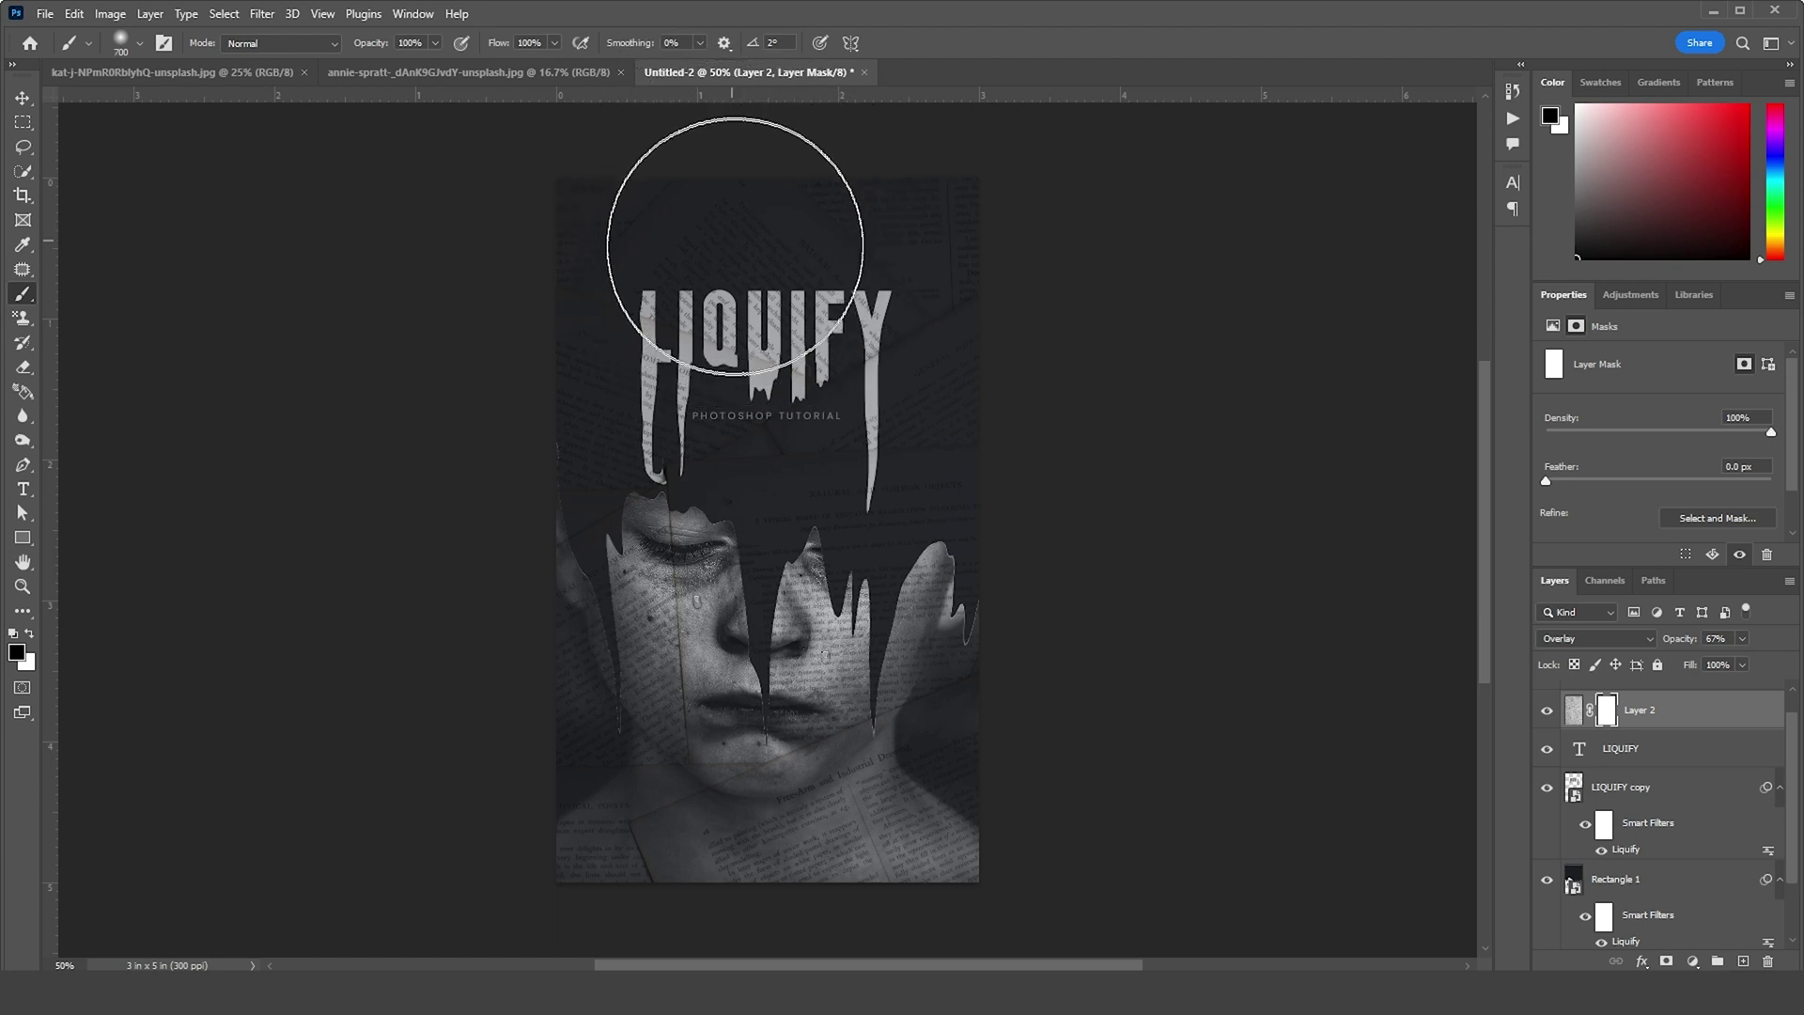
mouse_move(761, 351)
mouse_down()
mouse_move(768, 399)
mouse_move(771, 319)
mouse_move(741, 242)
mouse_move(664, 189)
mouse_up()
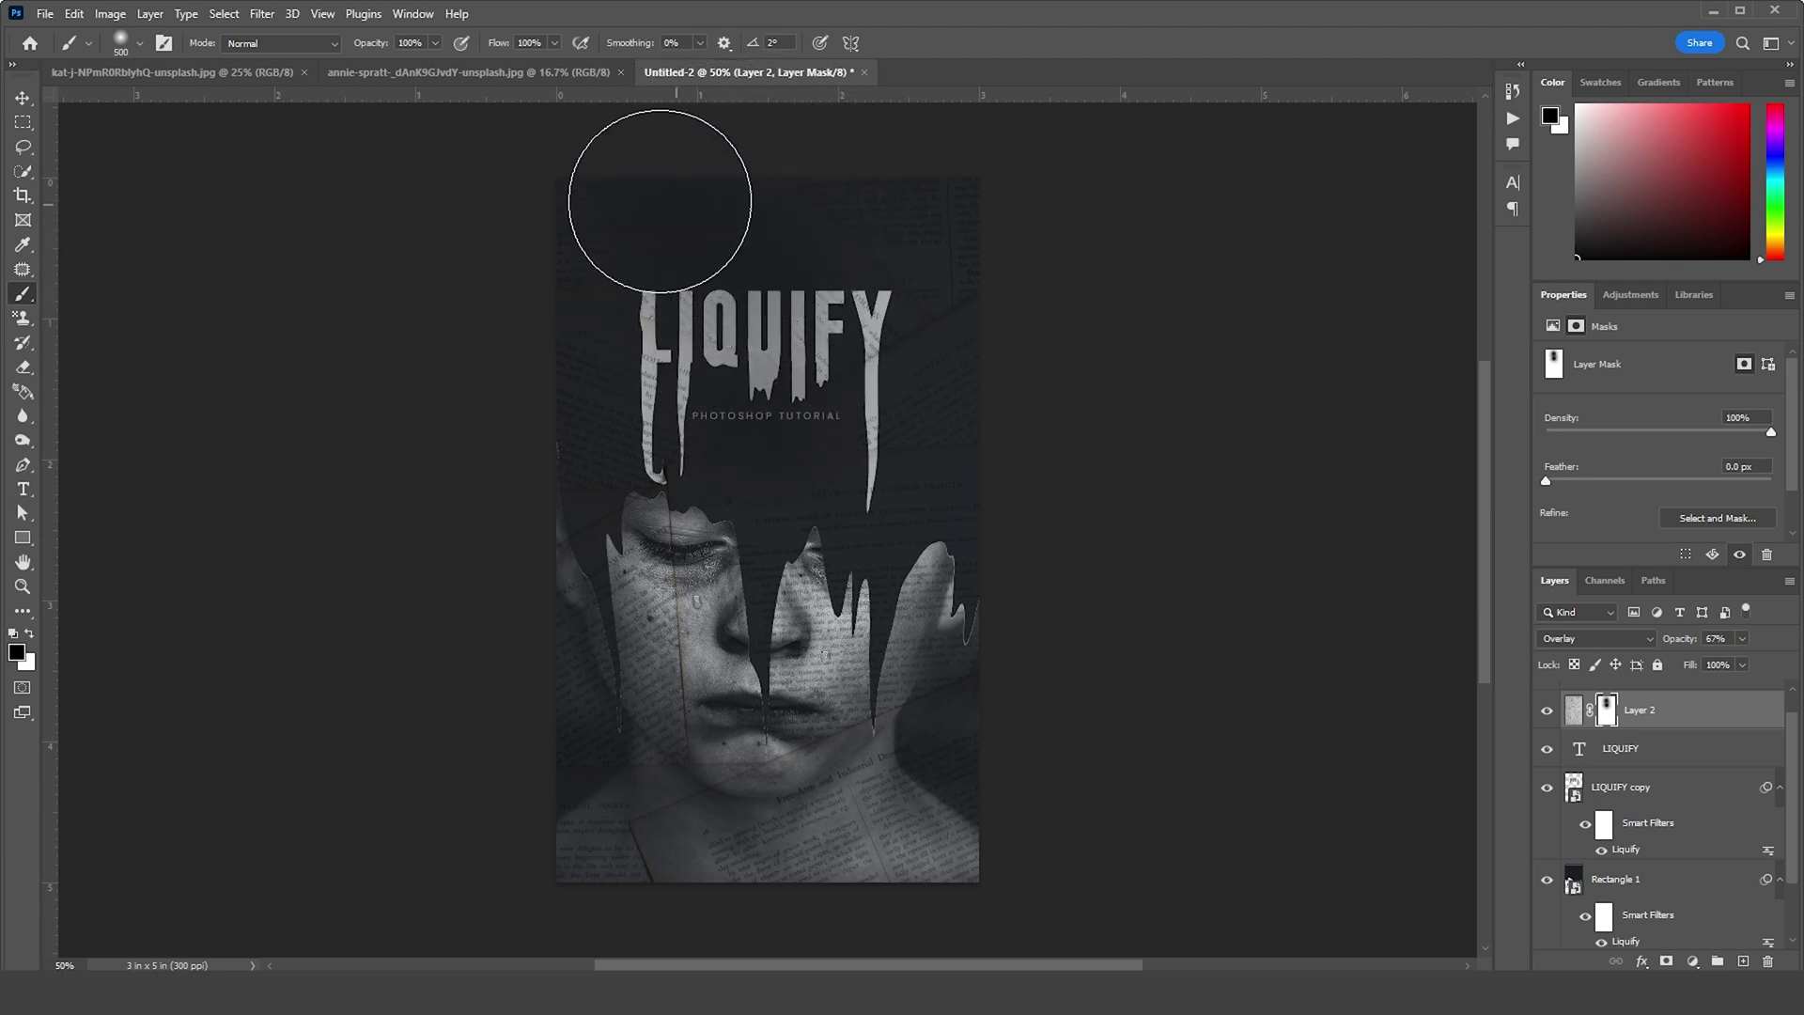
key(bracketright)
key(bracketright)
key(bracketright)
key(bracketright)
key(bracketright)
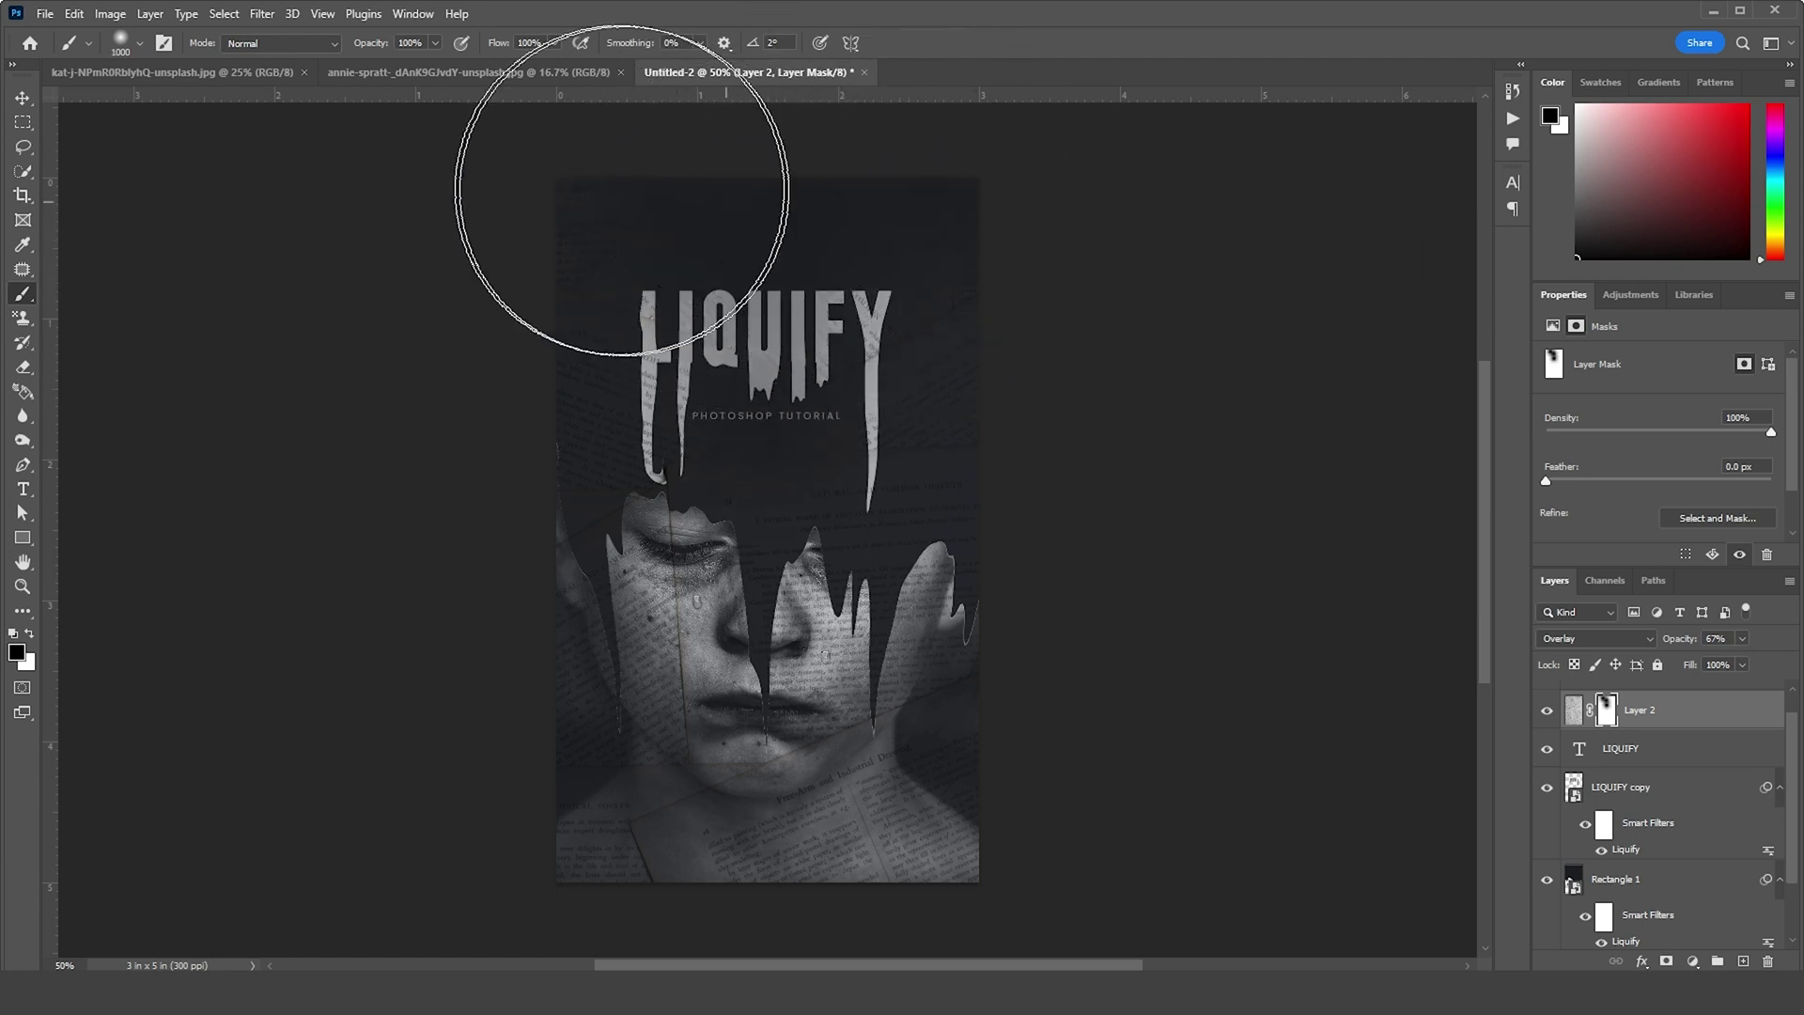
drag(604, 181, 902, 108)
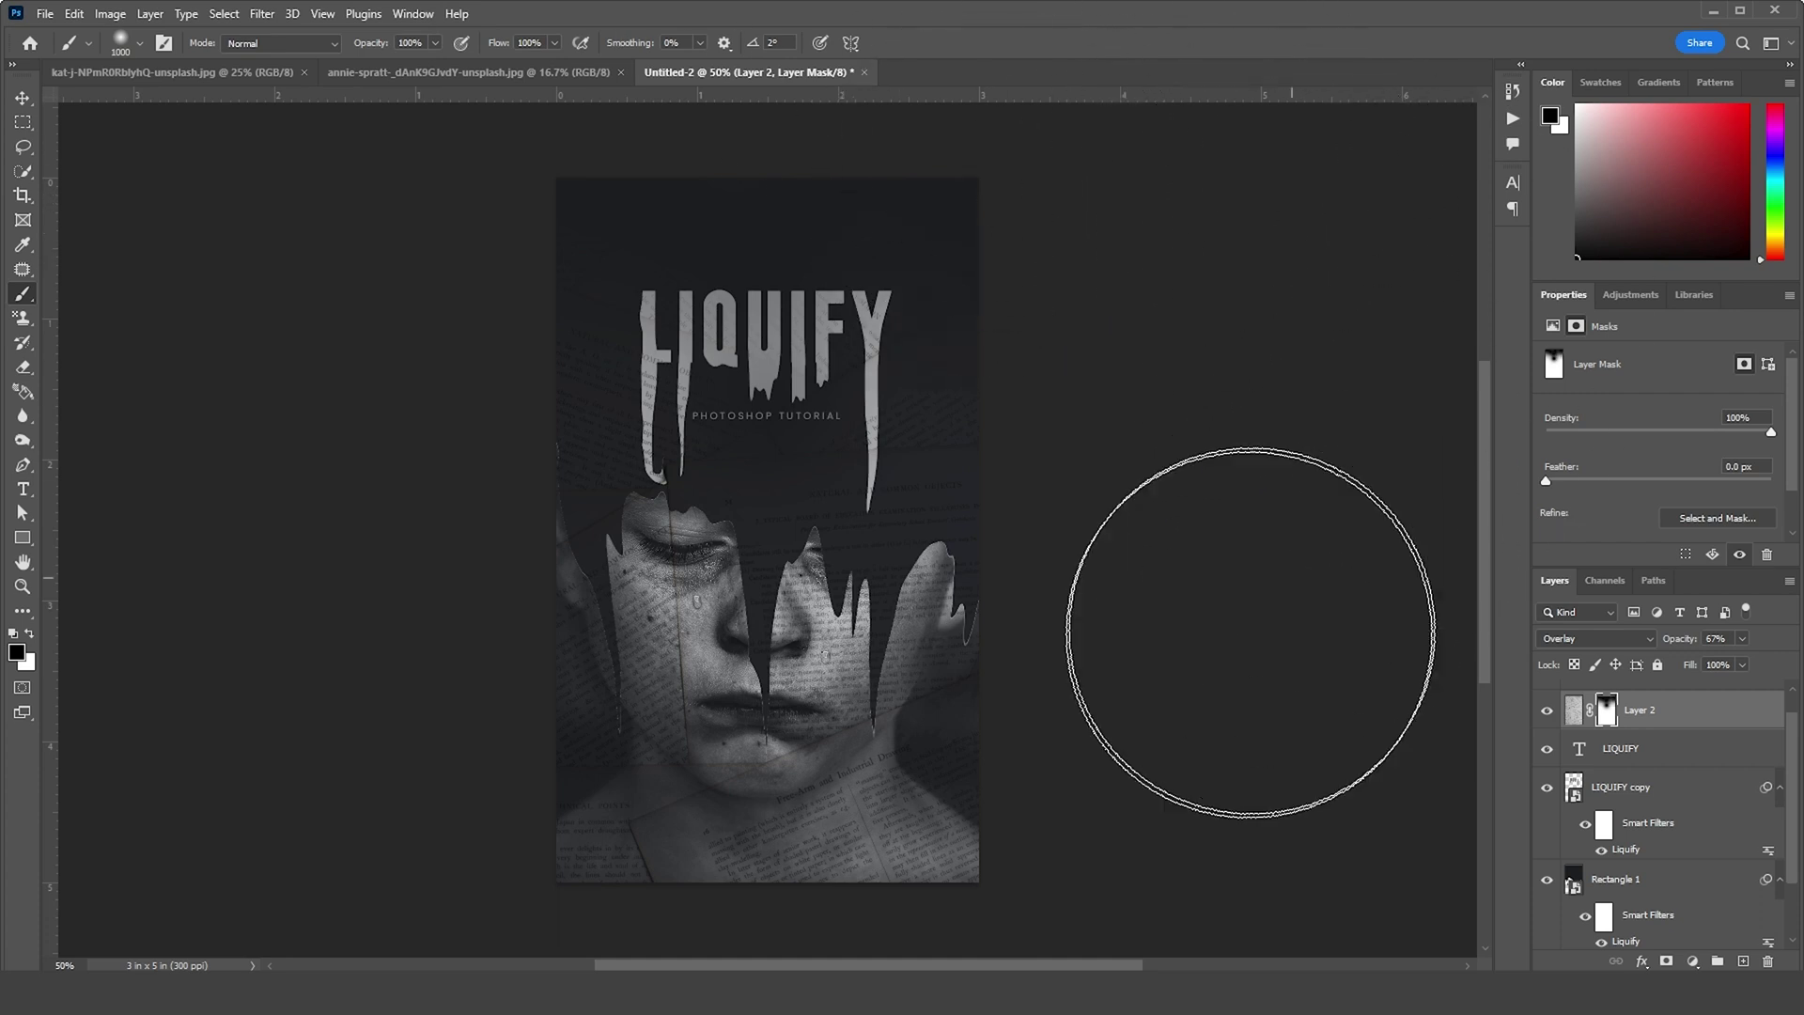
click(23, 98)
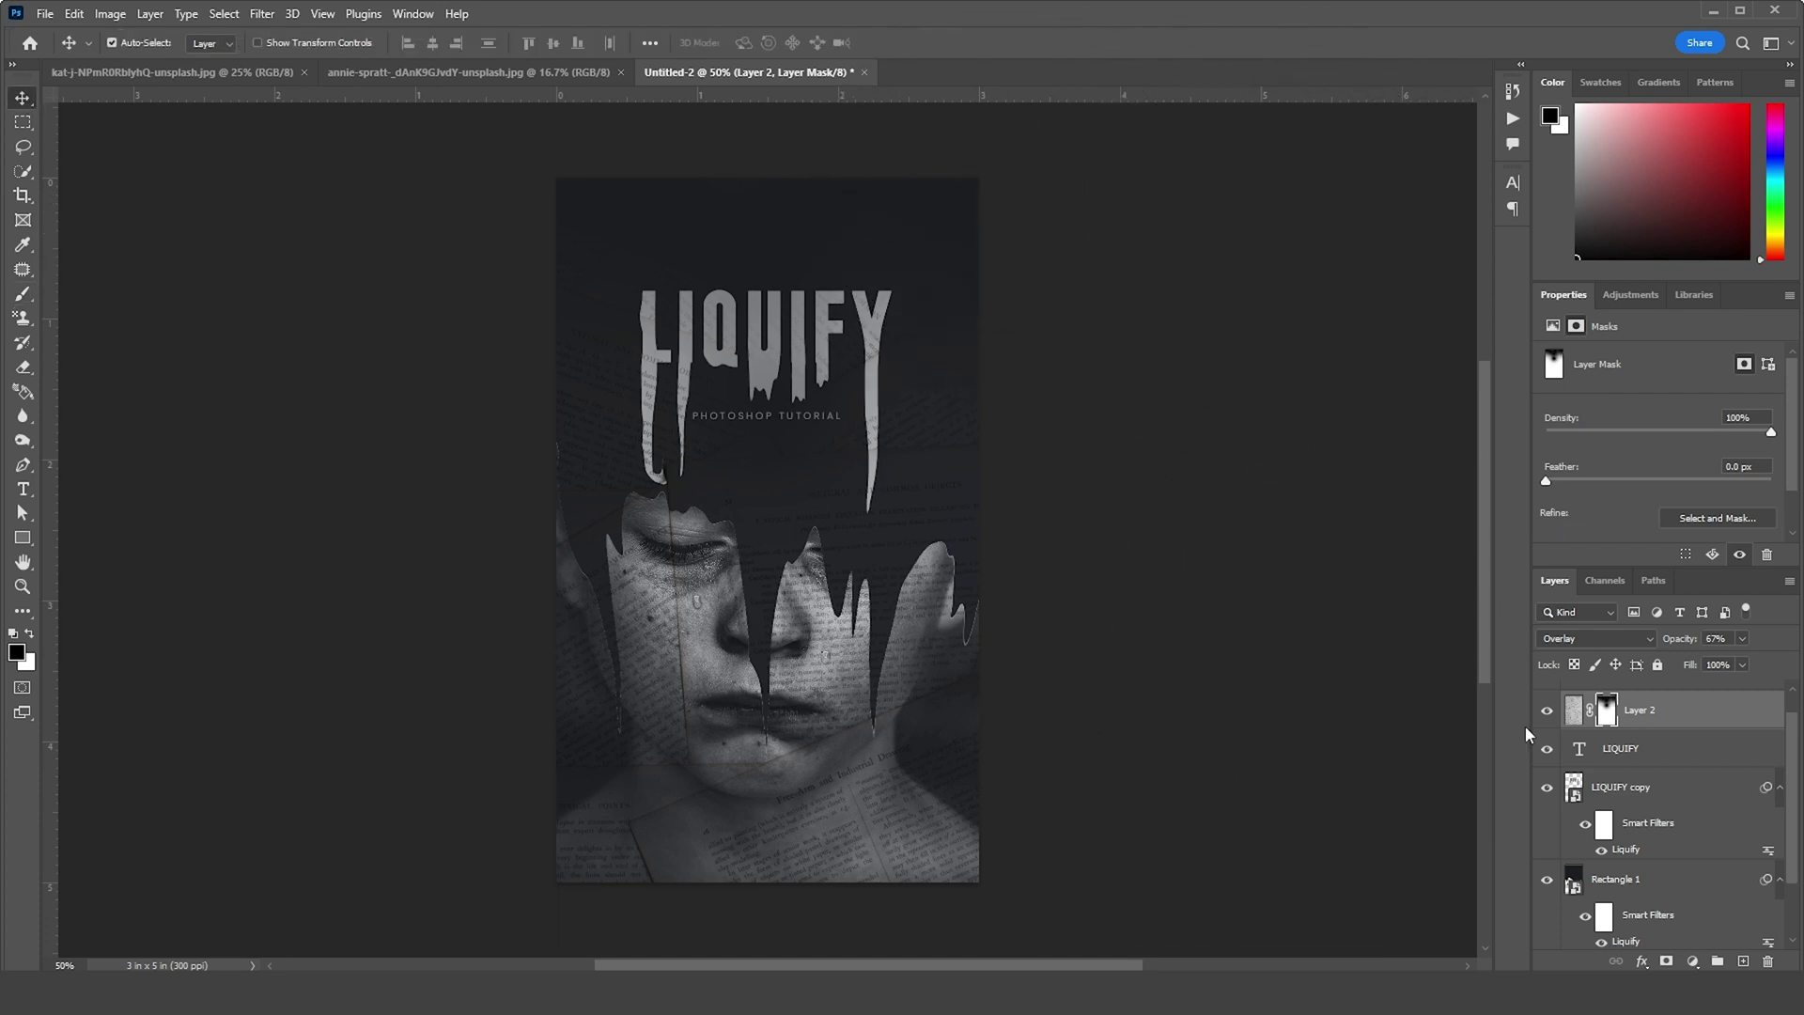
scroll(1797, 790, up, 1)
From the PHOTOSHOP TUTORIAL layer, stamp all visible layers into Layer 3 and open Camera Raw Filter
right_click(1643, 699)
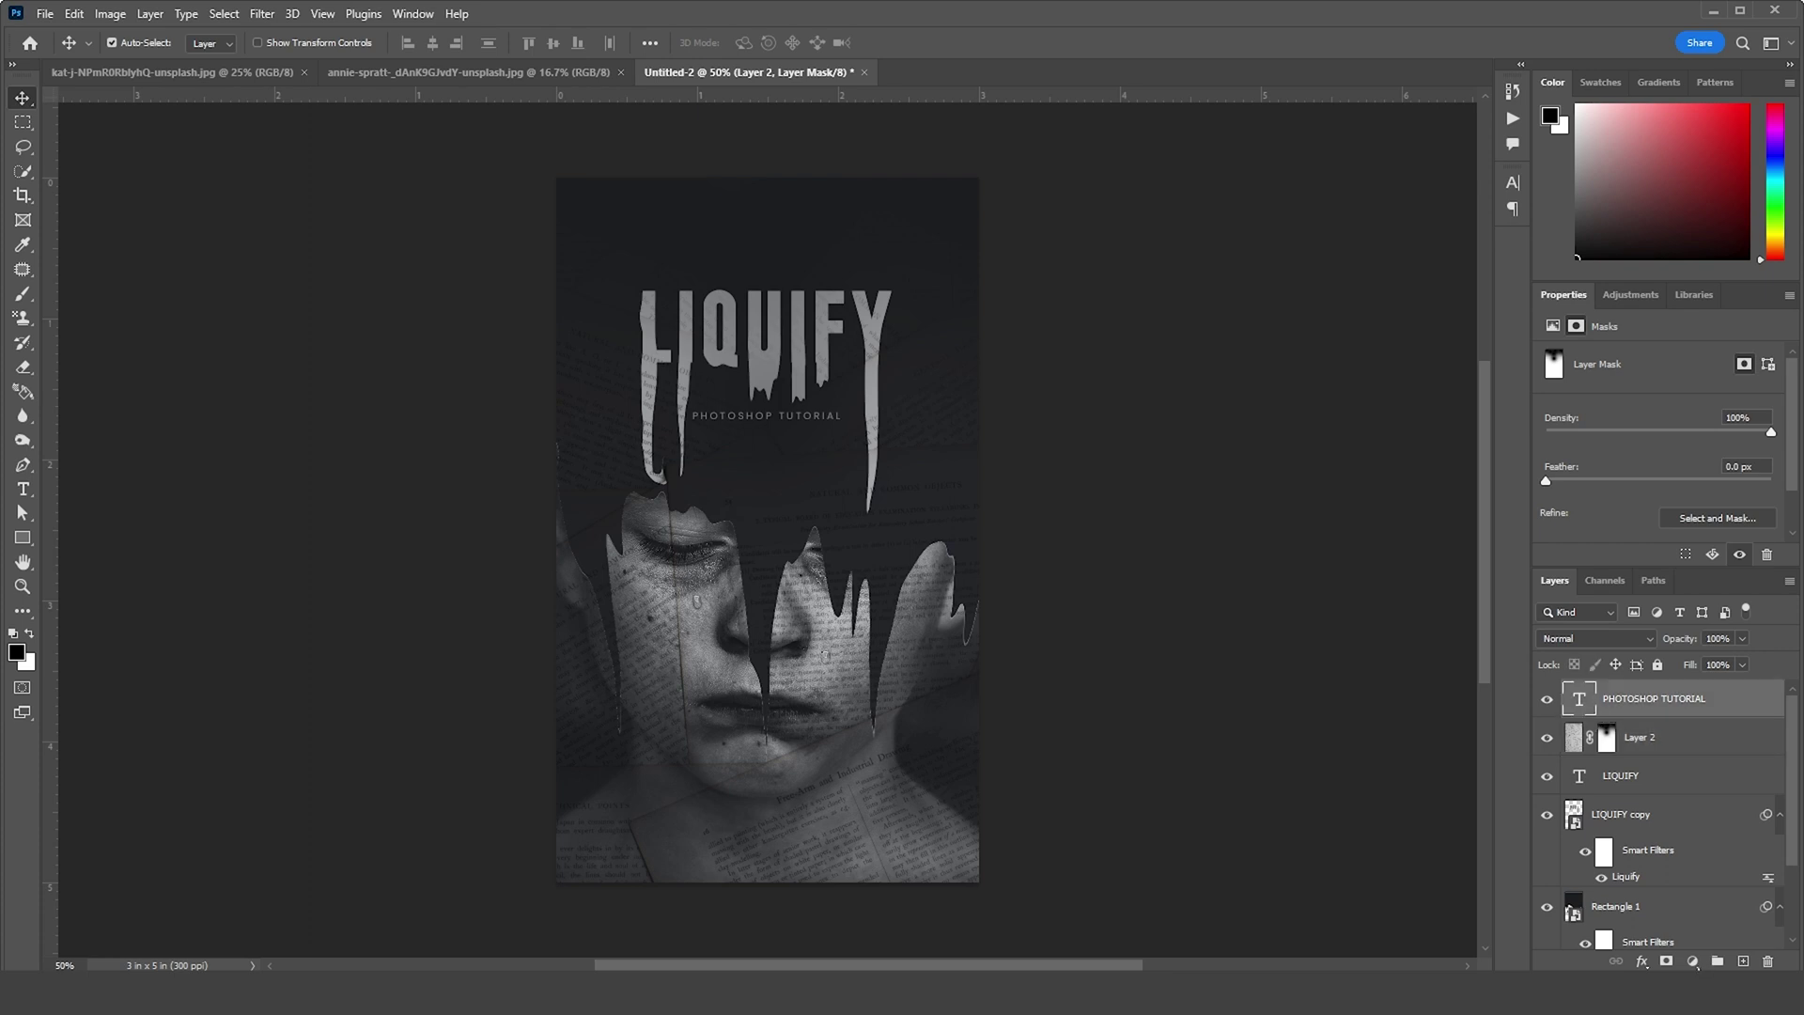
click(1582, 711)
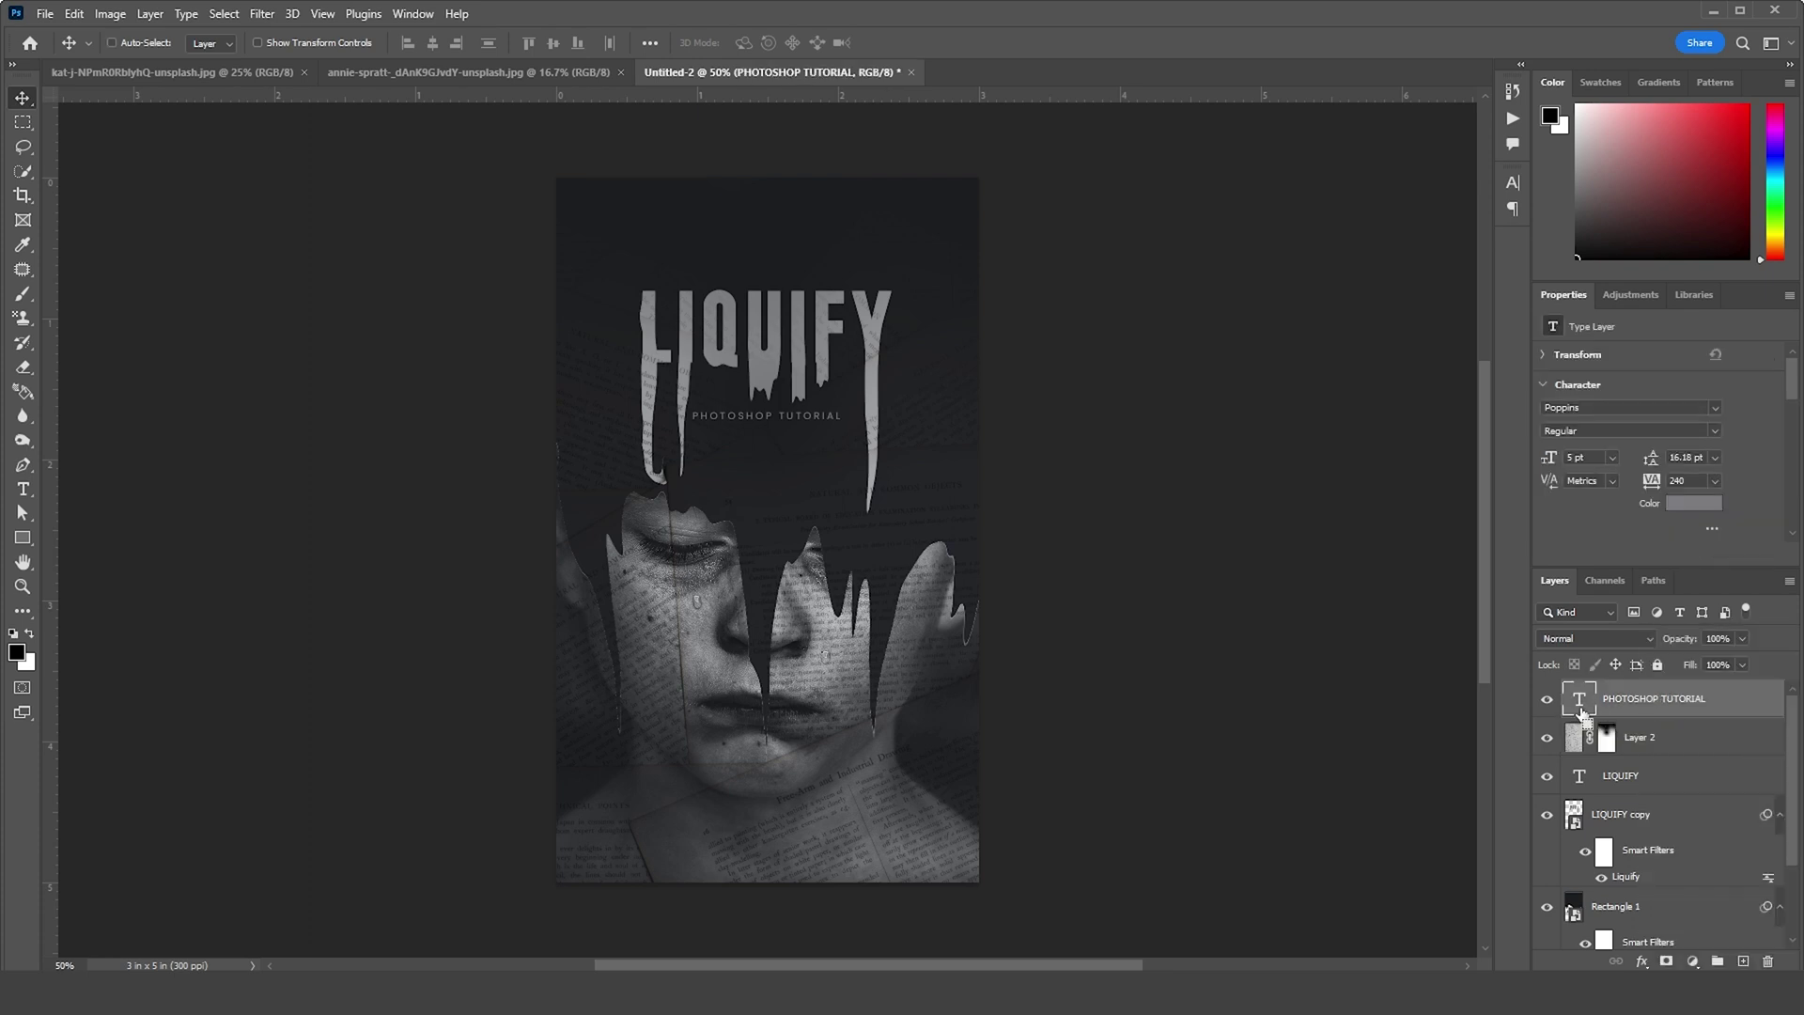
key(ctrl+shift+alt+e)
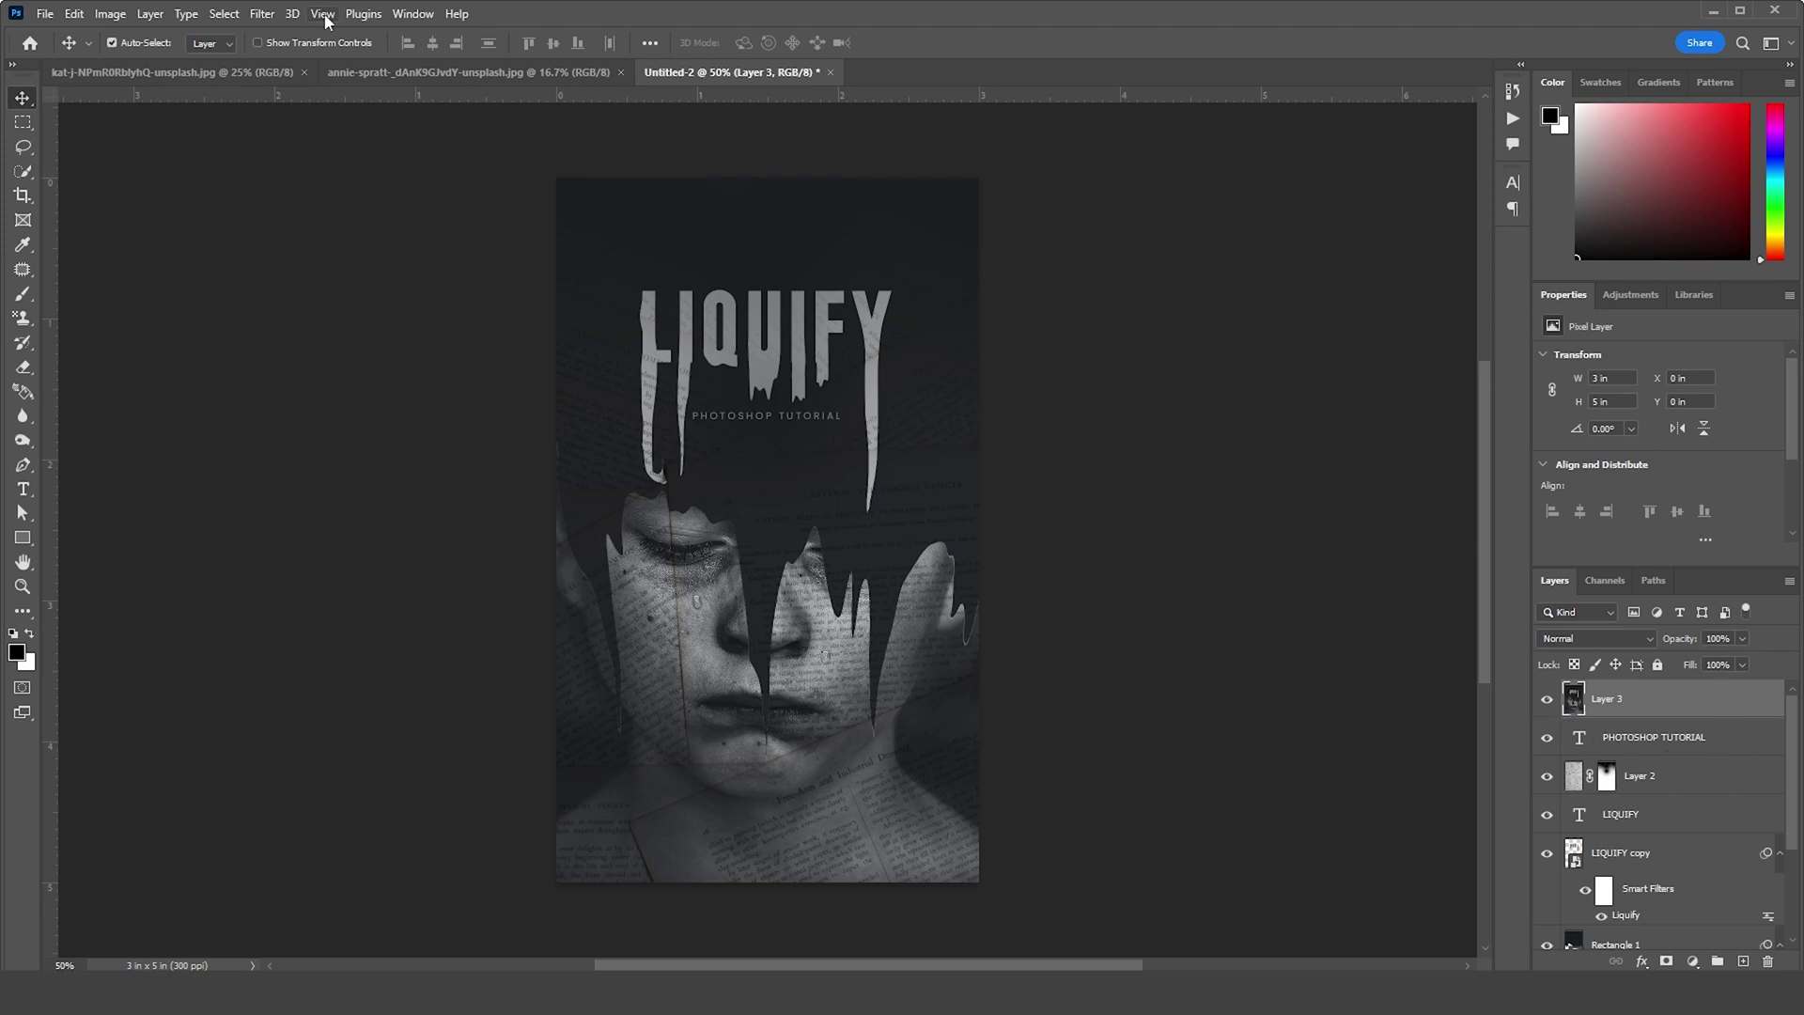
click(262, 15)
click(298, 158)
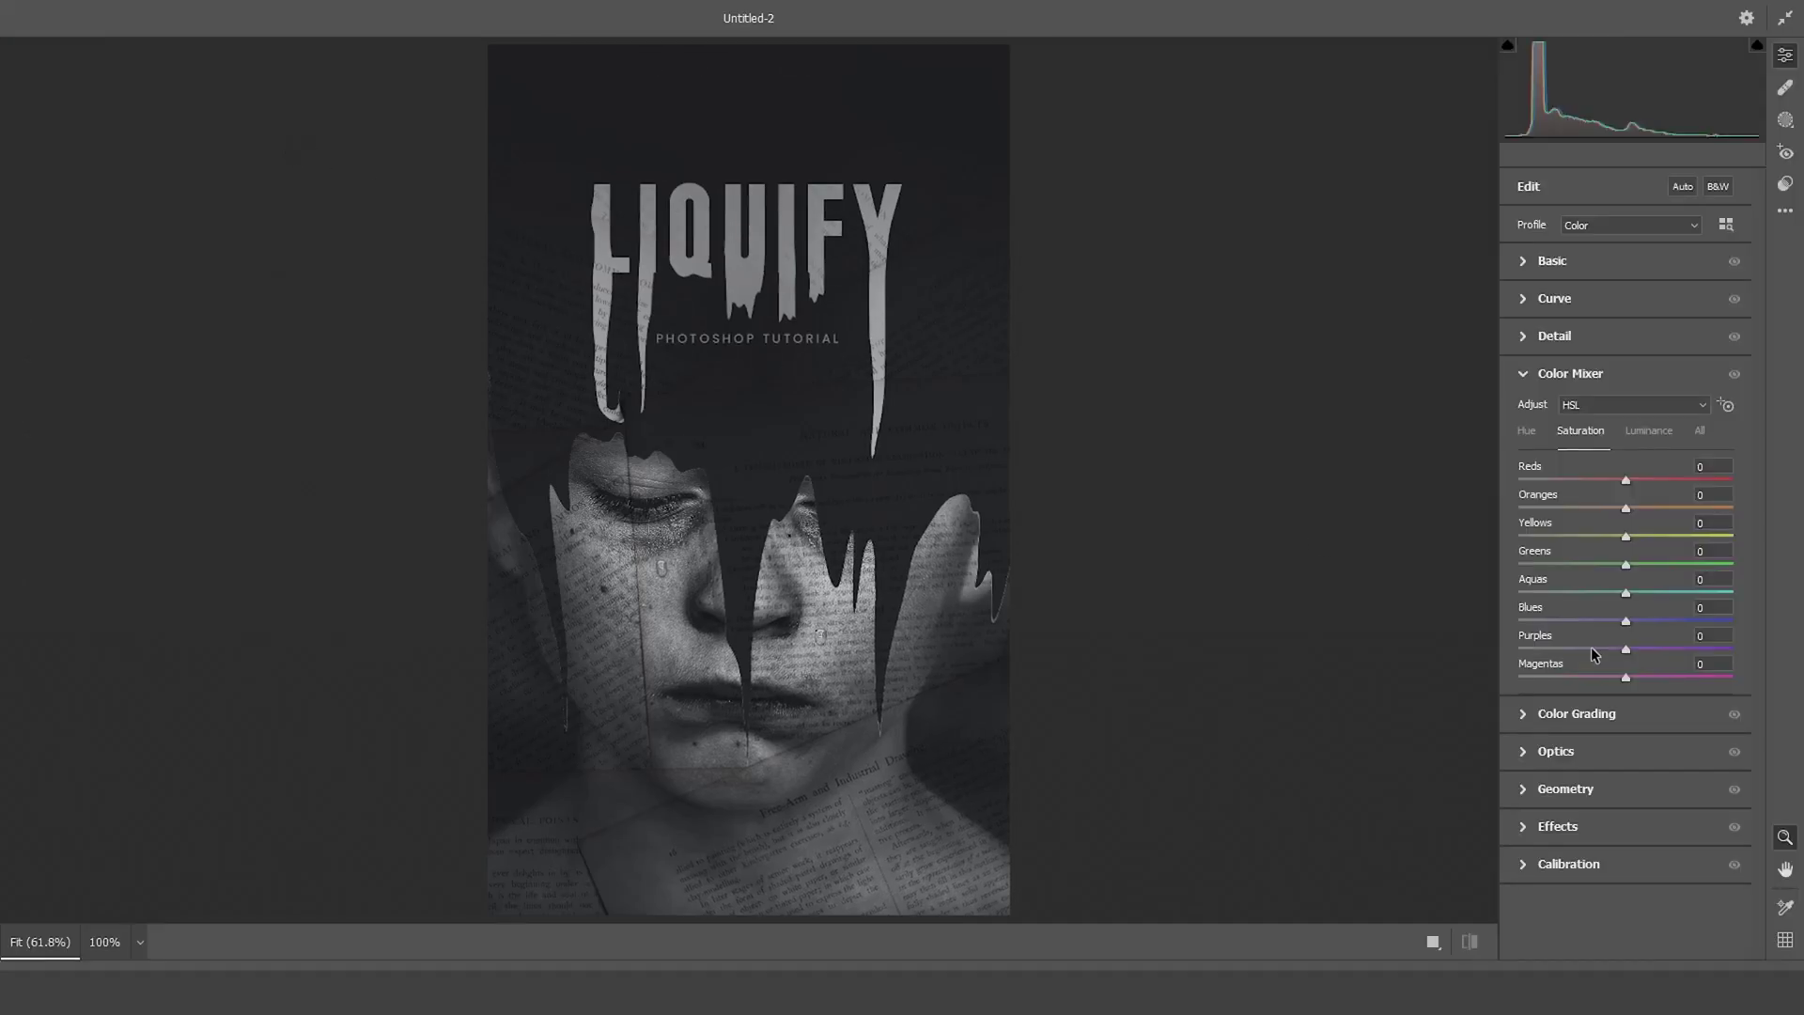
In Camera Raw's Basic panel set Texture +35, Clarity +39, Shadows +59, Exposure +0.20, then apply
click(1541, 261)
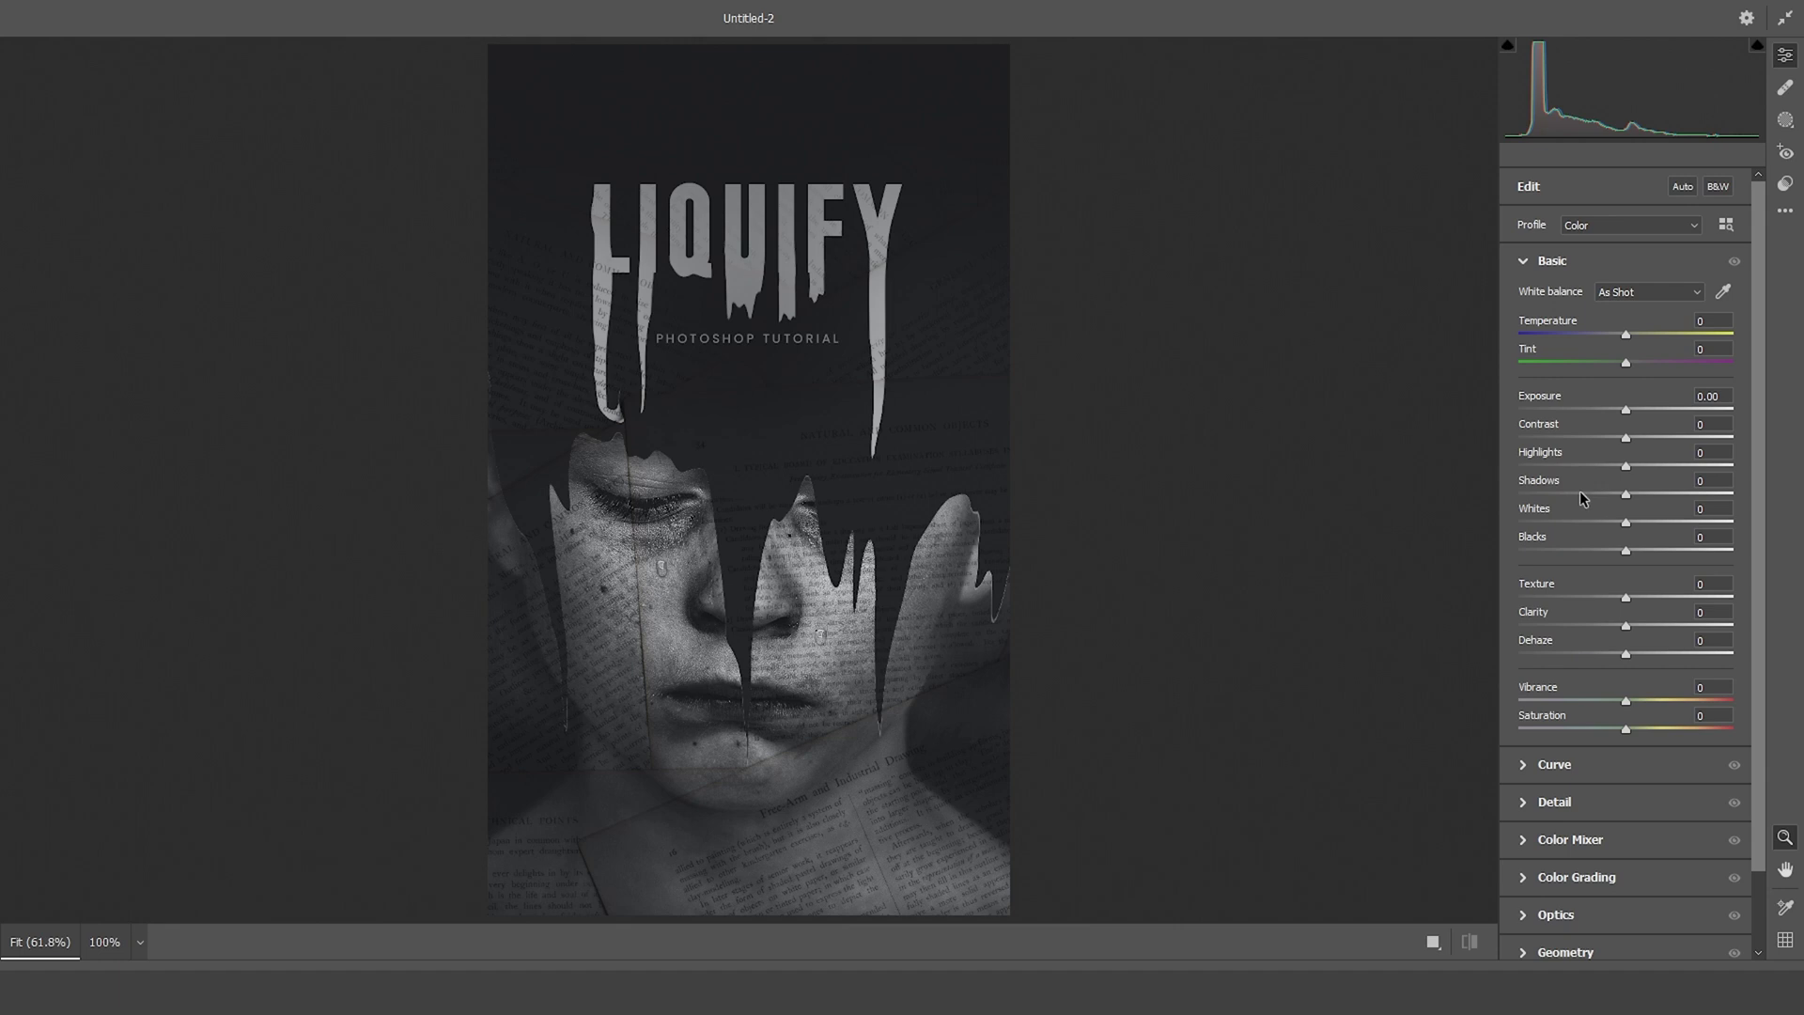
click(1670, 625)
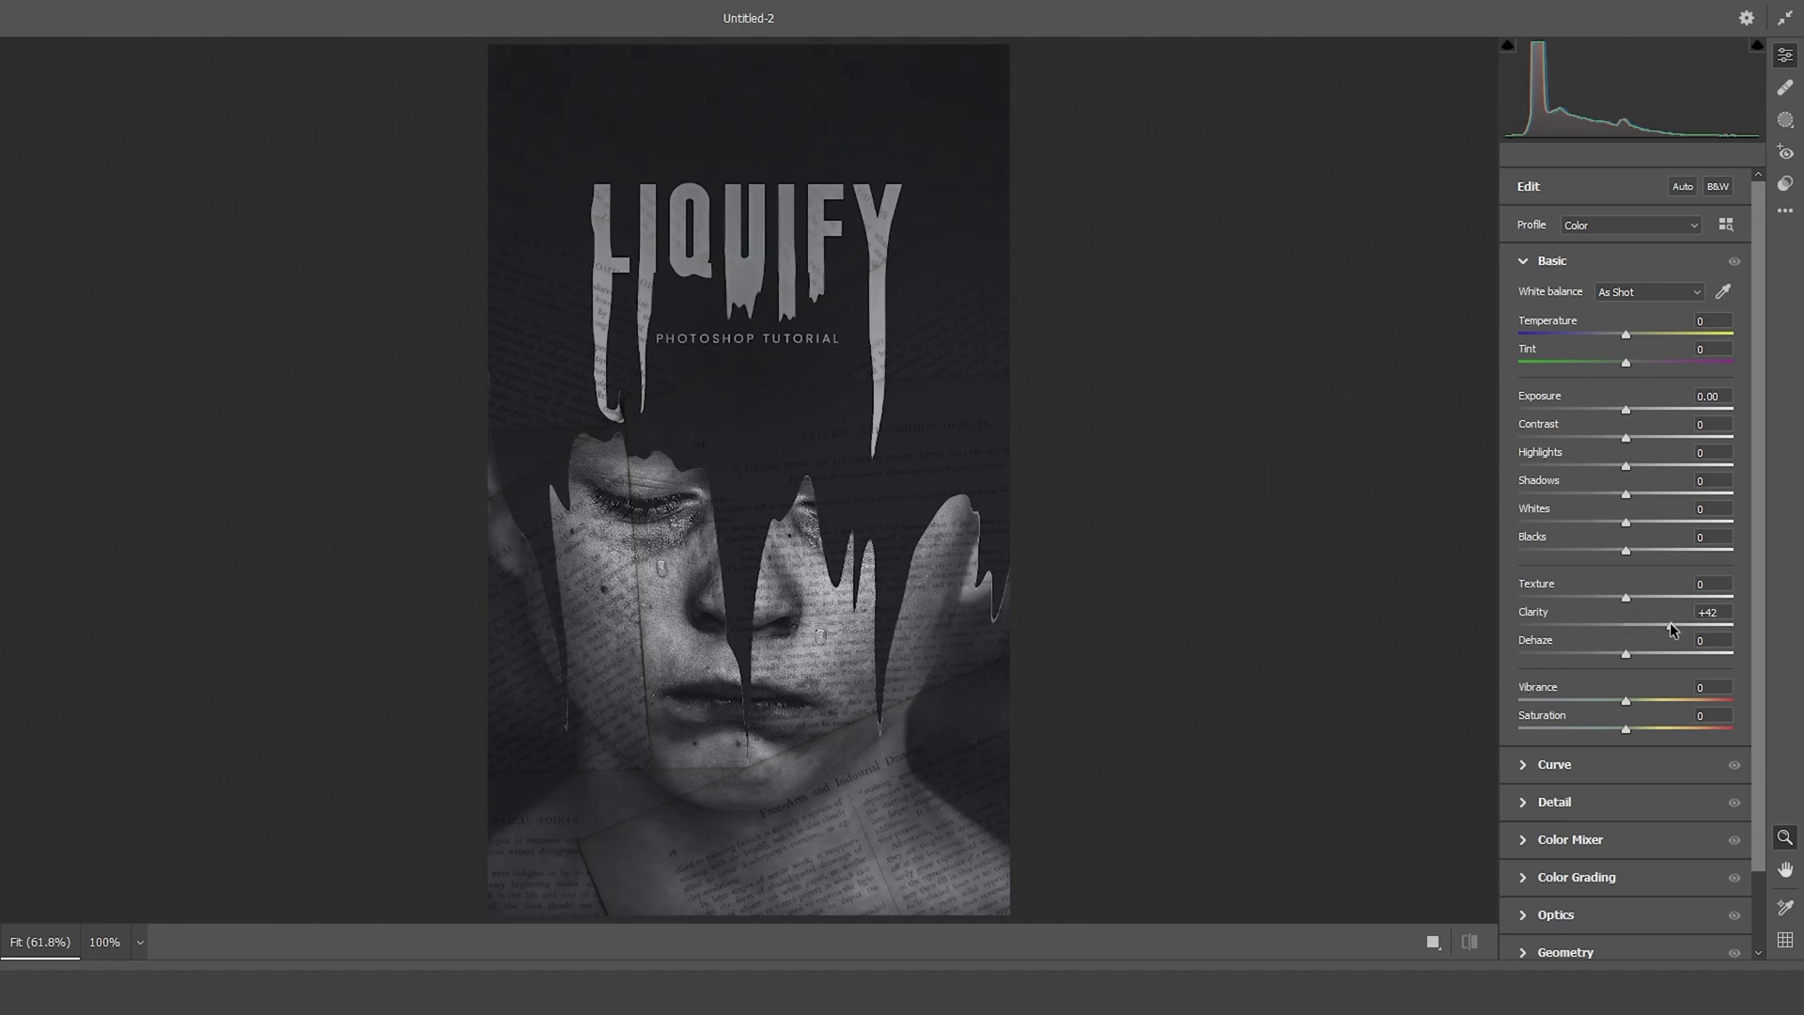
click(1659, 597)
click(1682, 495)
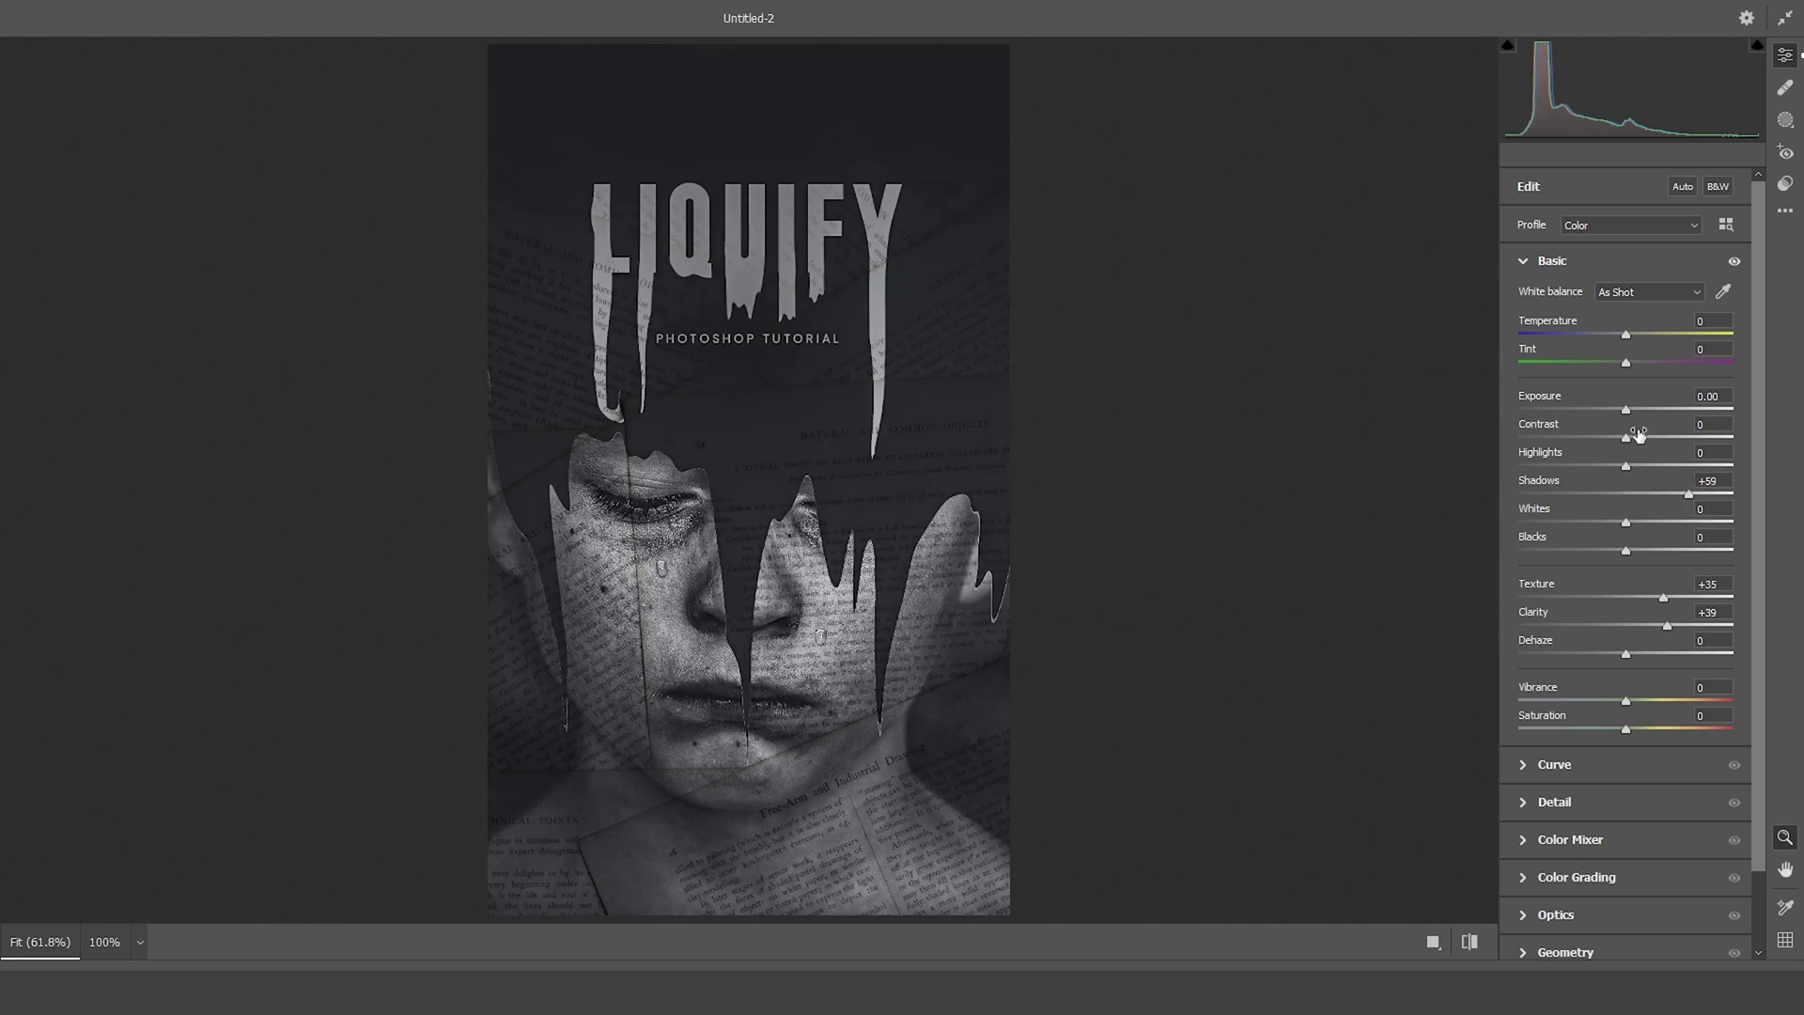
drag(1627, 410, 1632, 410)
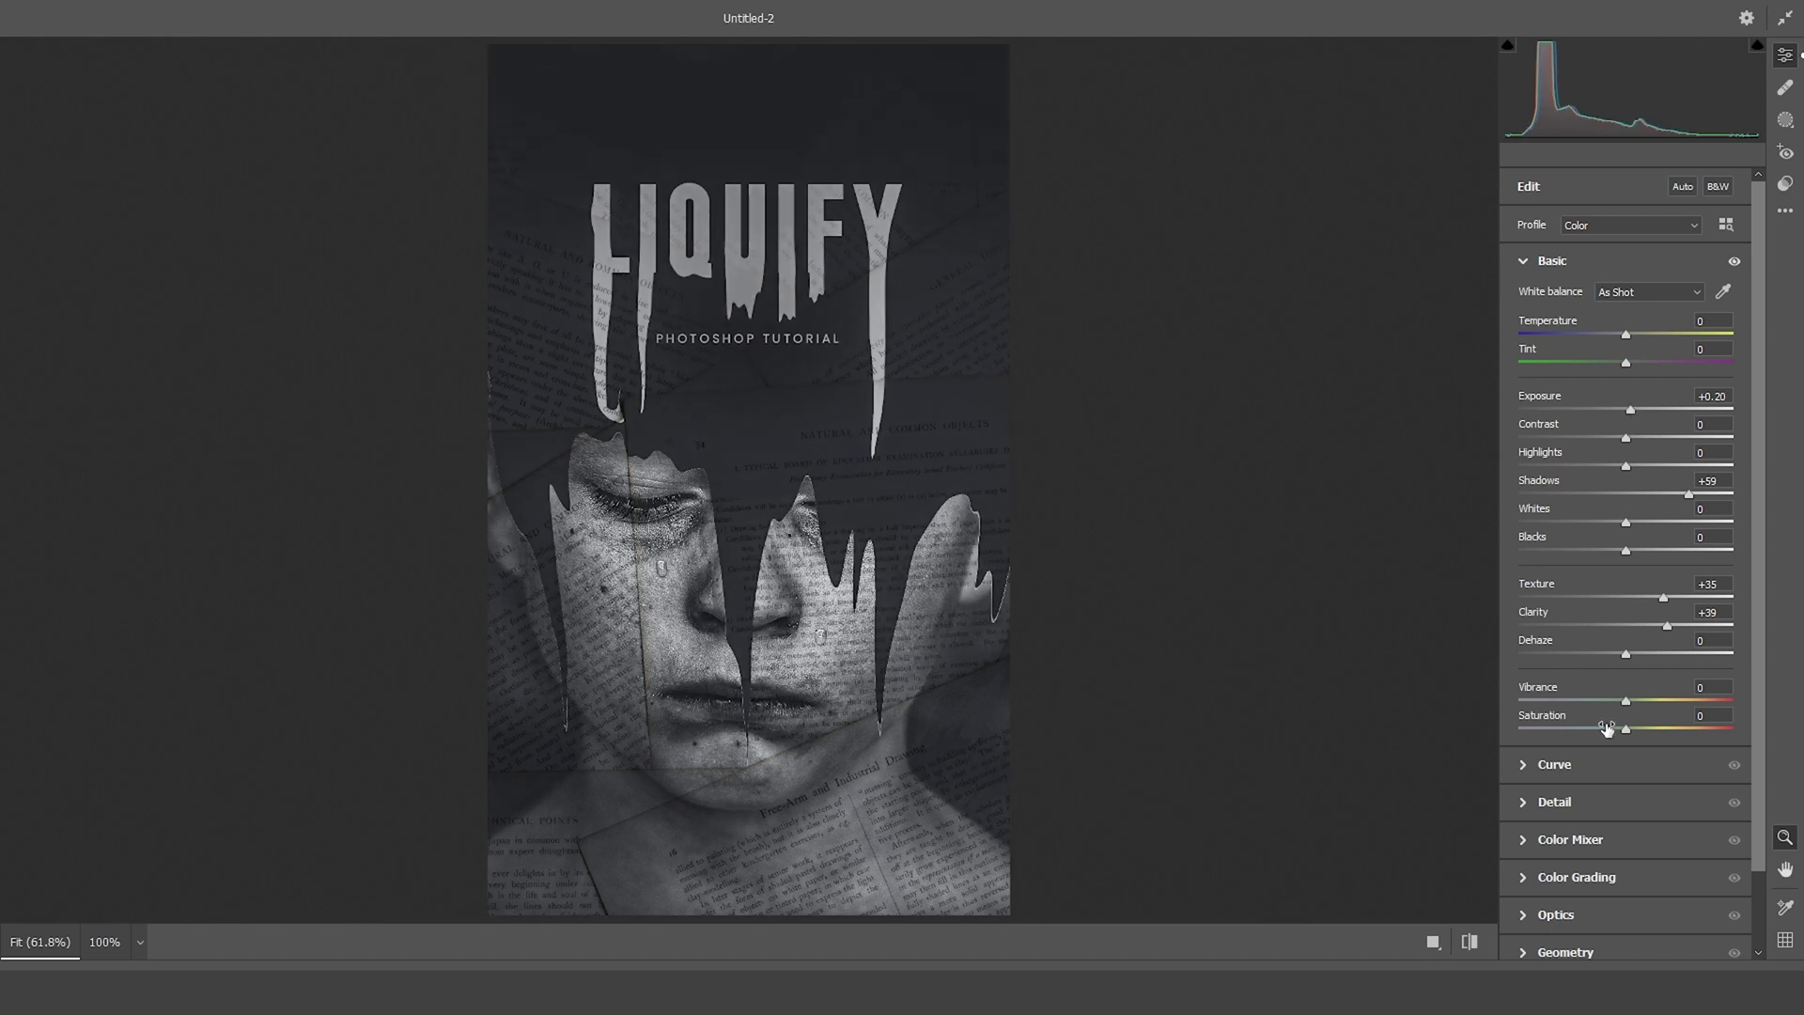
key(Return)
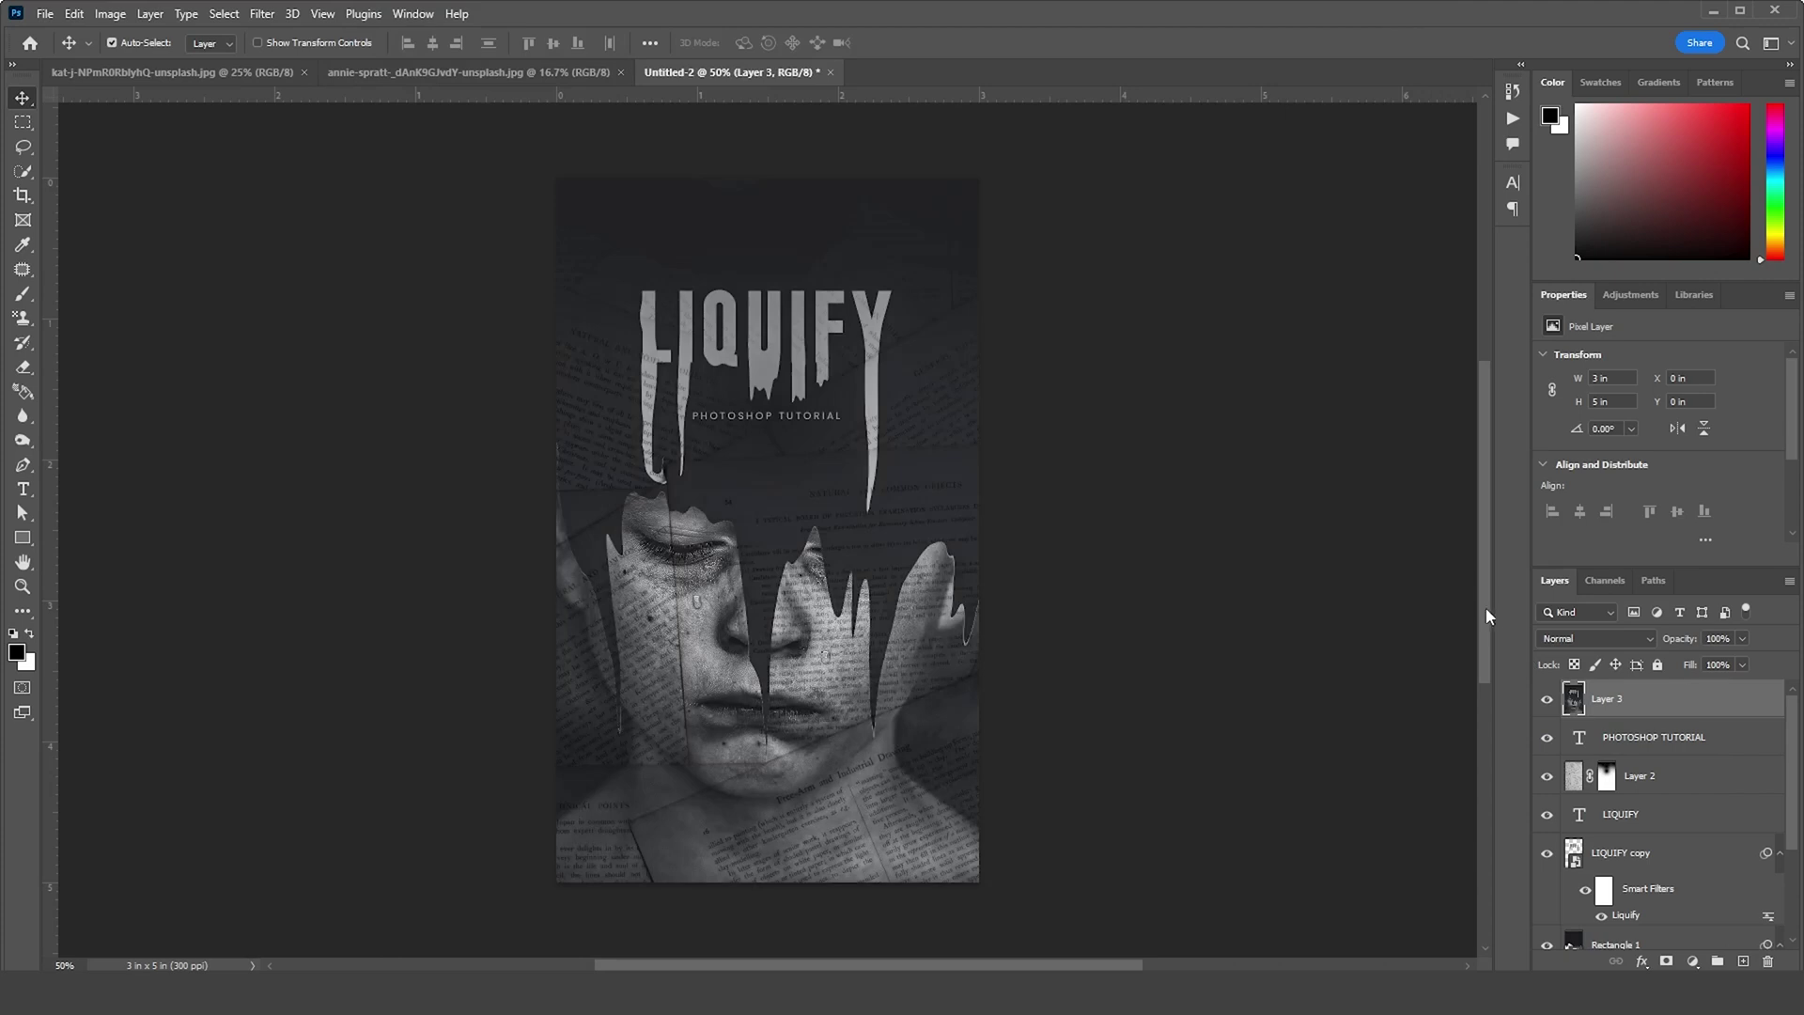
Add a Color Lookup adjustment layer that loads the WindyCine LUT.cube file
click(1693, 961)
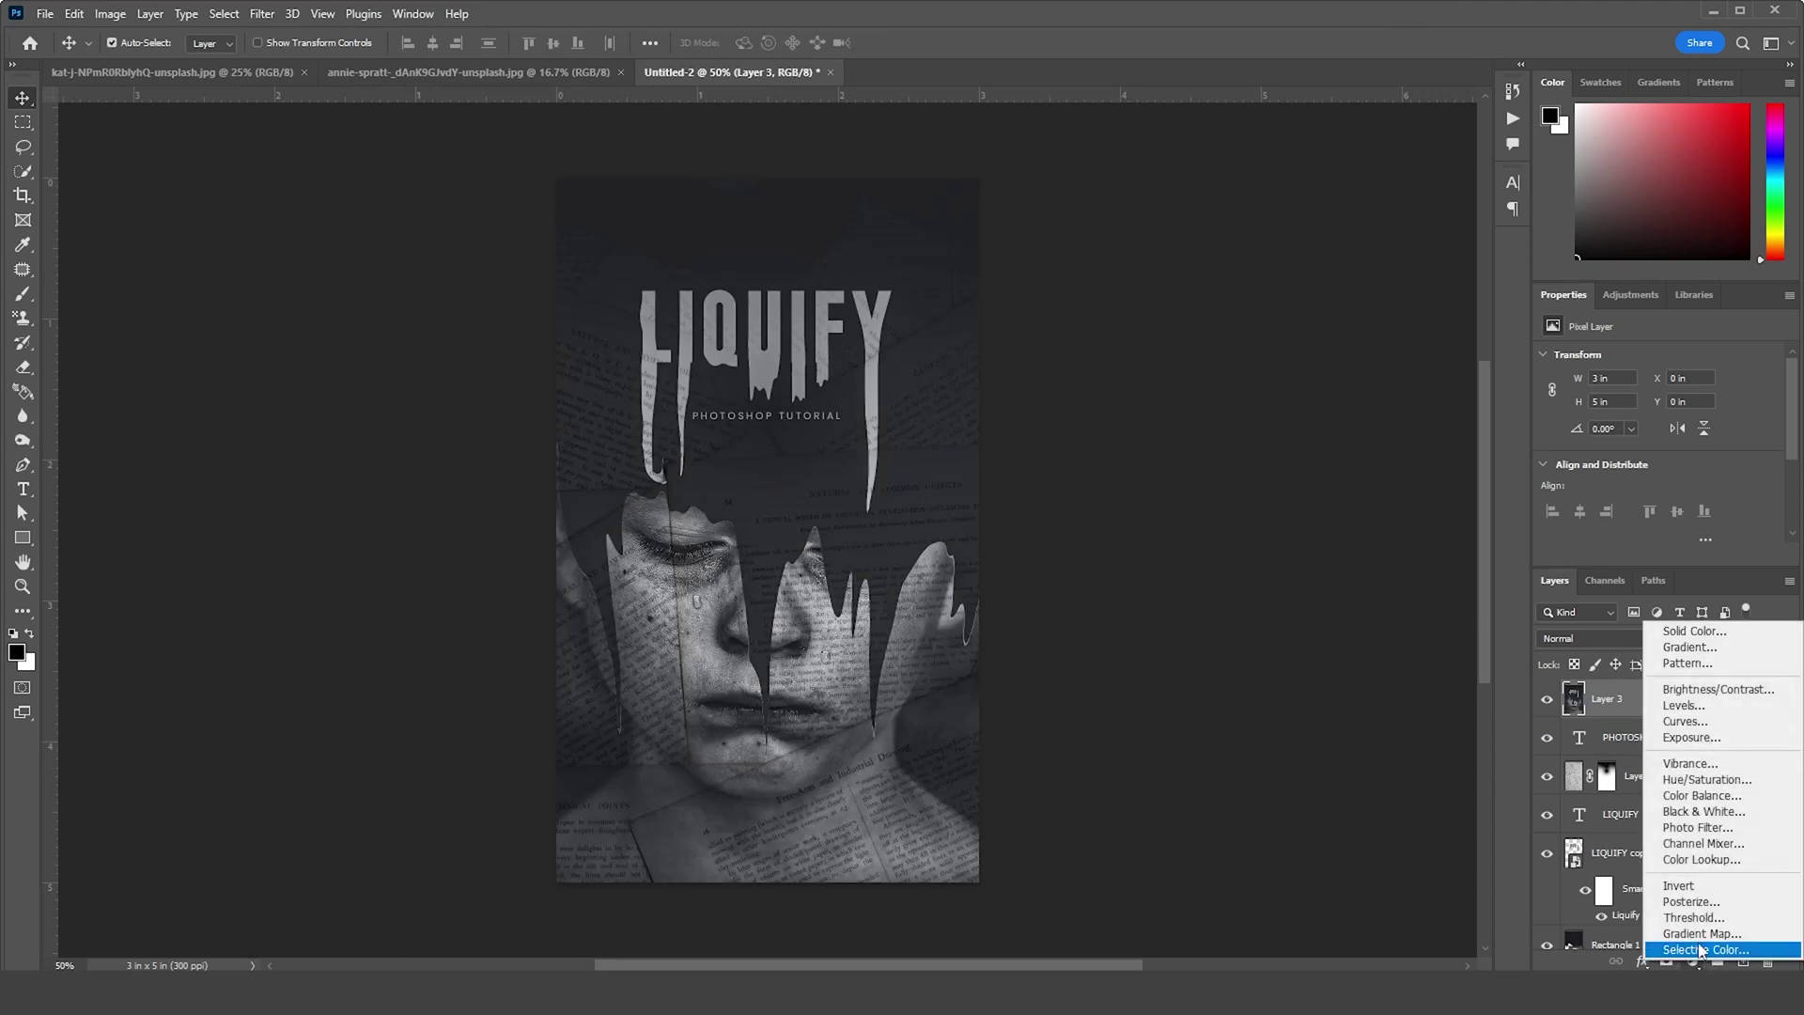
click(1704, 859)
click(1647, 360)
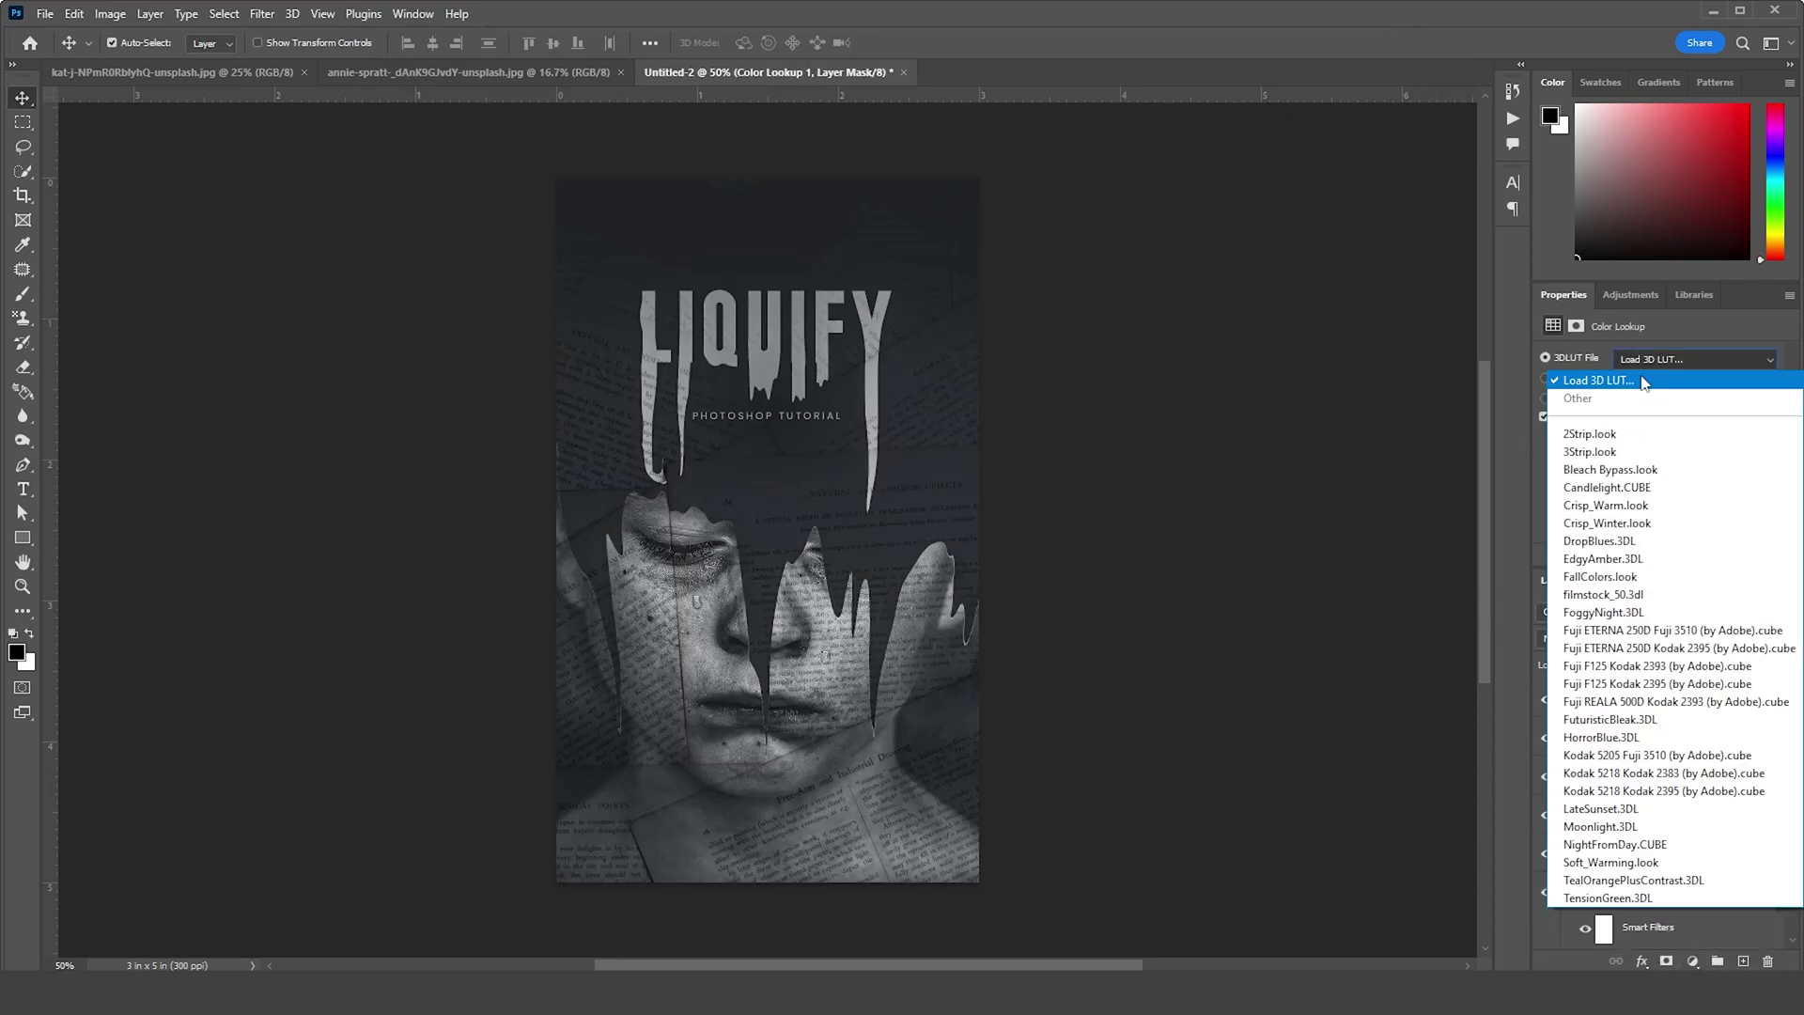
click(1640, 390)
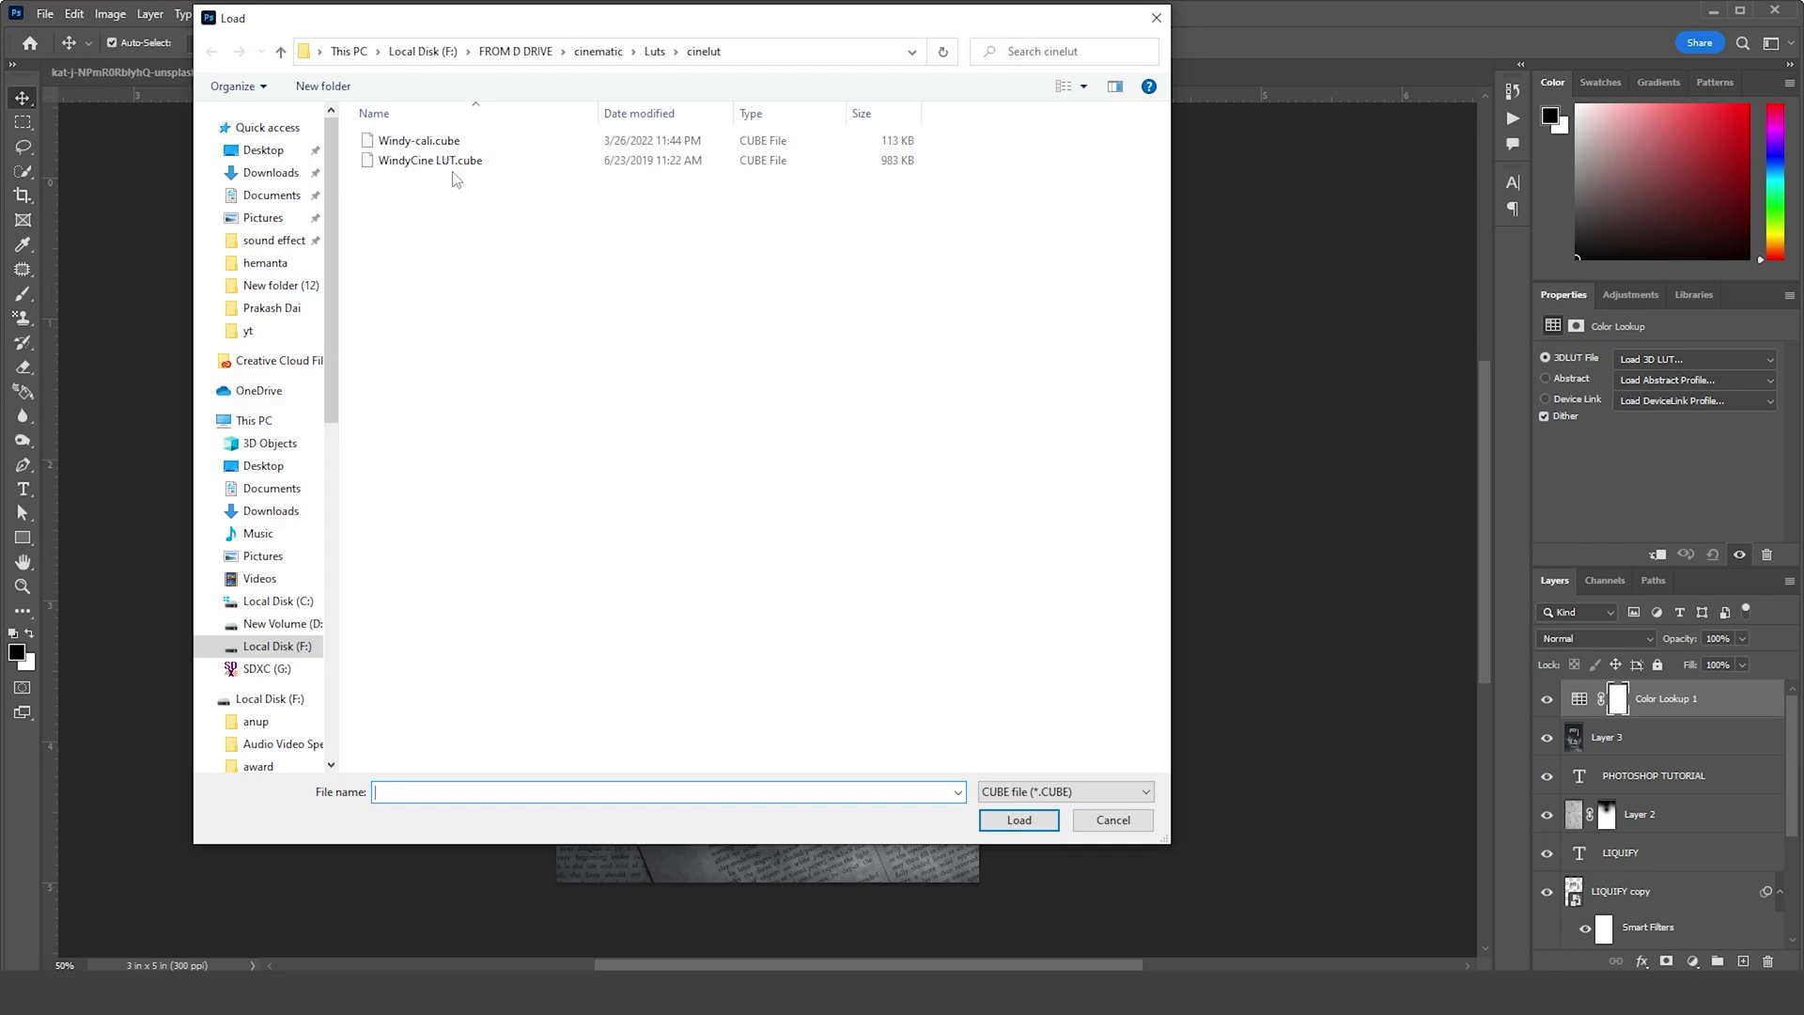
click(450, 162)
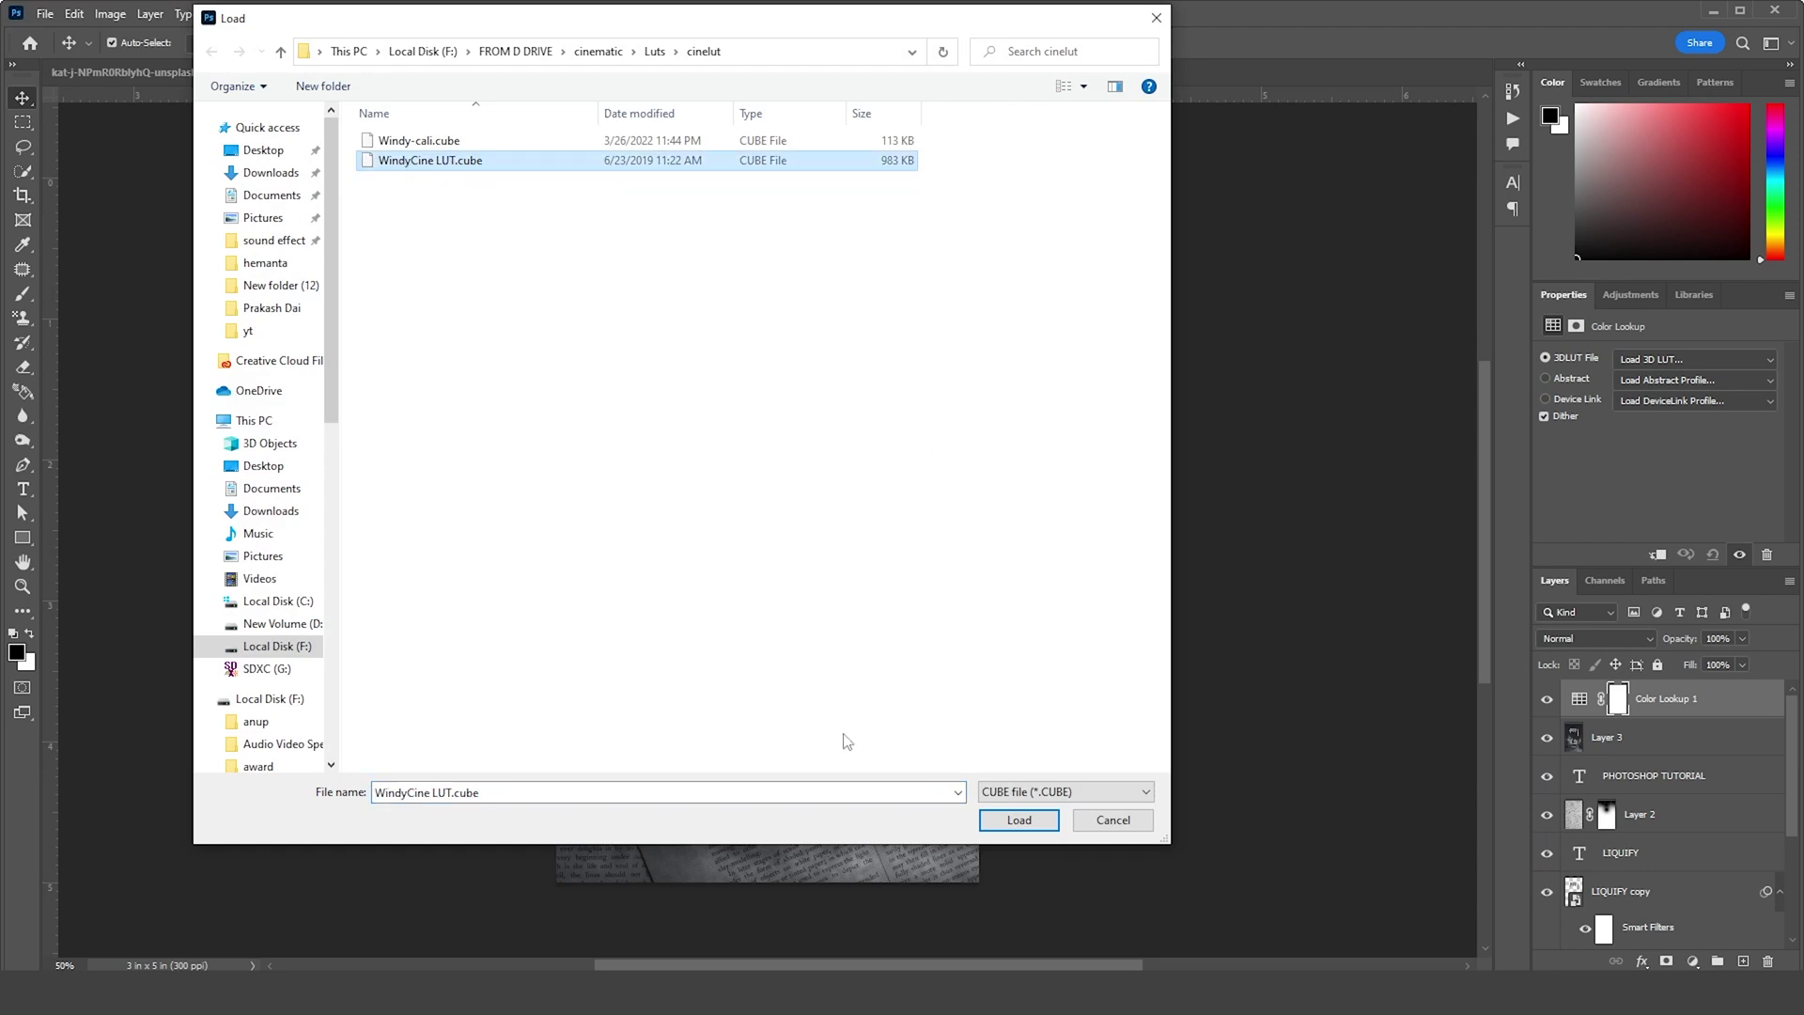
click(1017, 822)
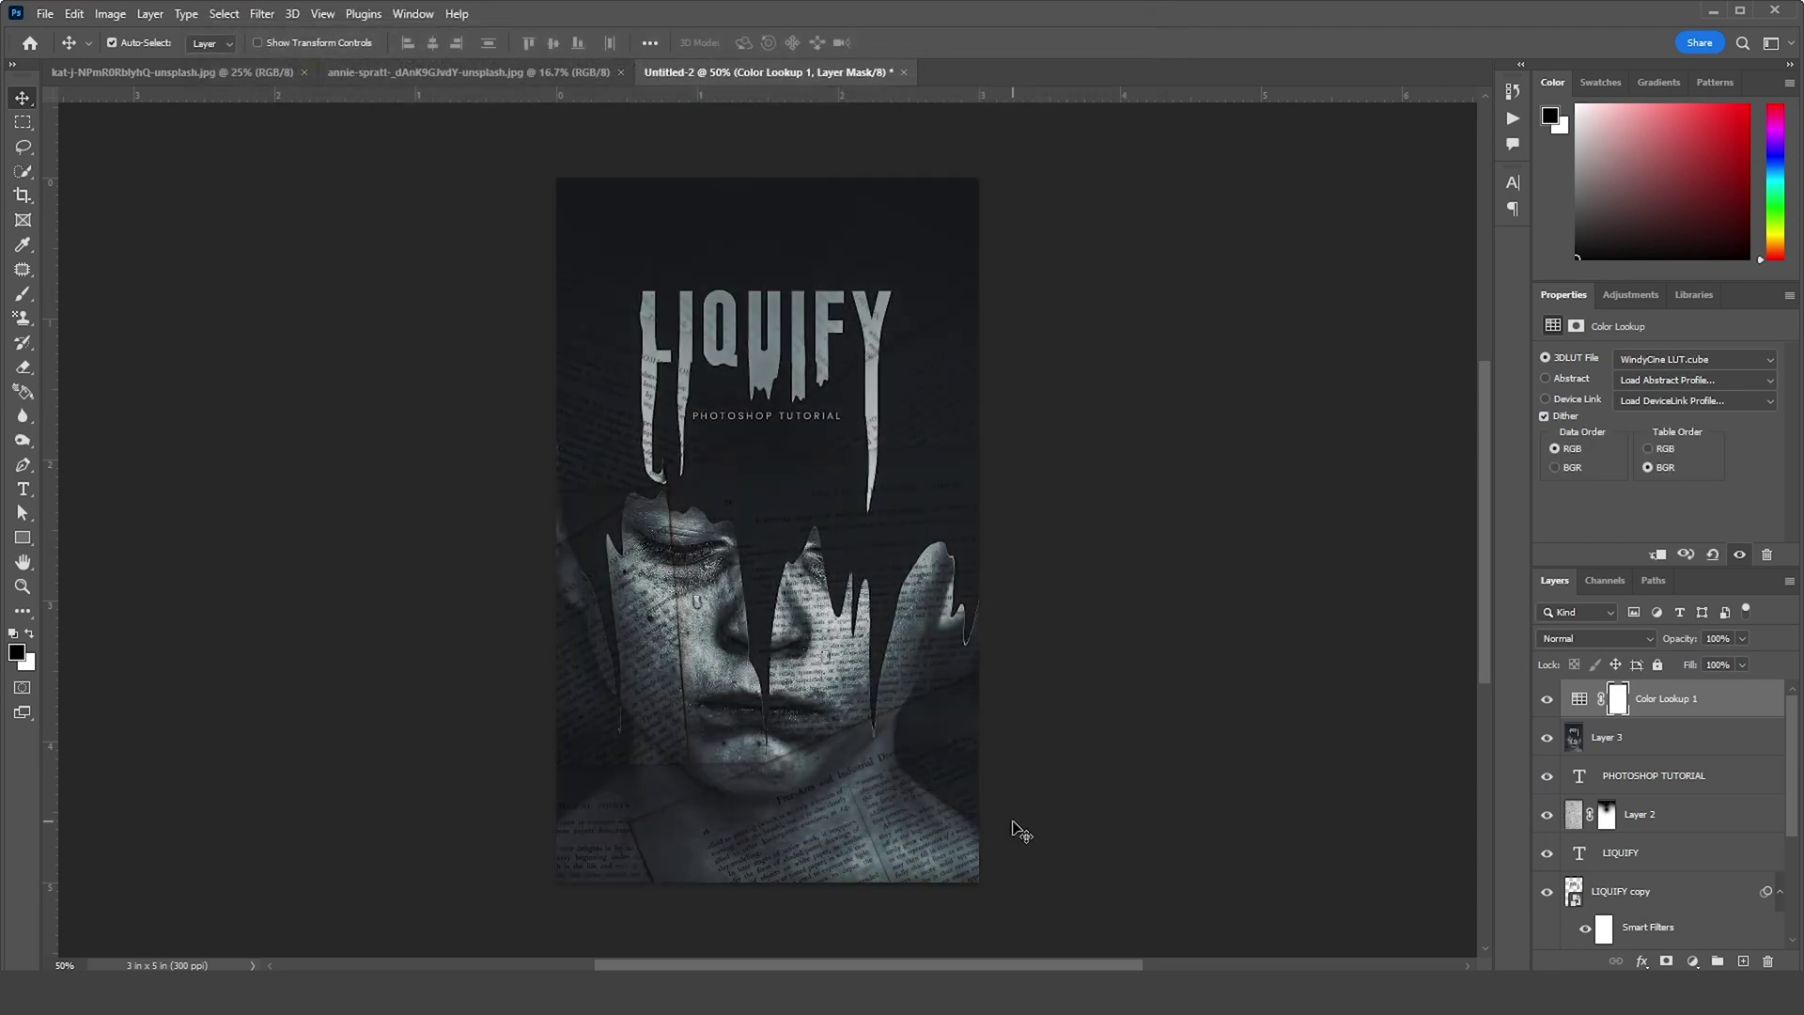
On a new empty layer, paint one large soft white dab over the poster's top
right_click(1575, 707)
key(Escape)
click(1743, 961)
key(b)
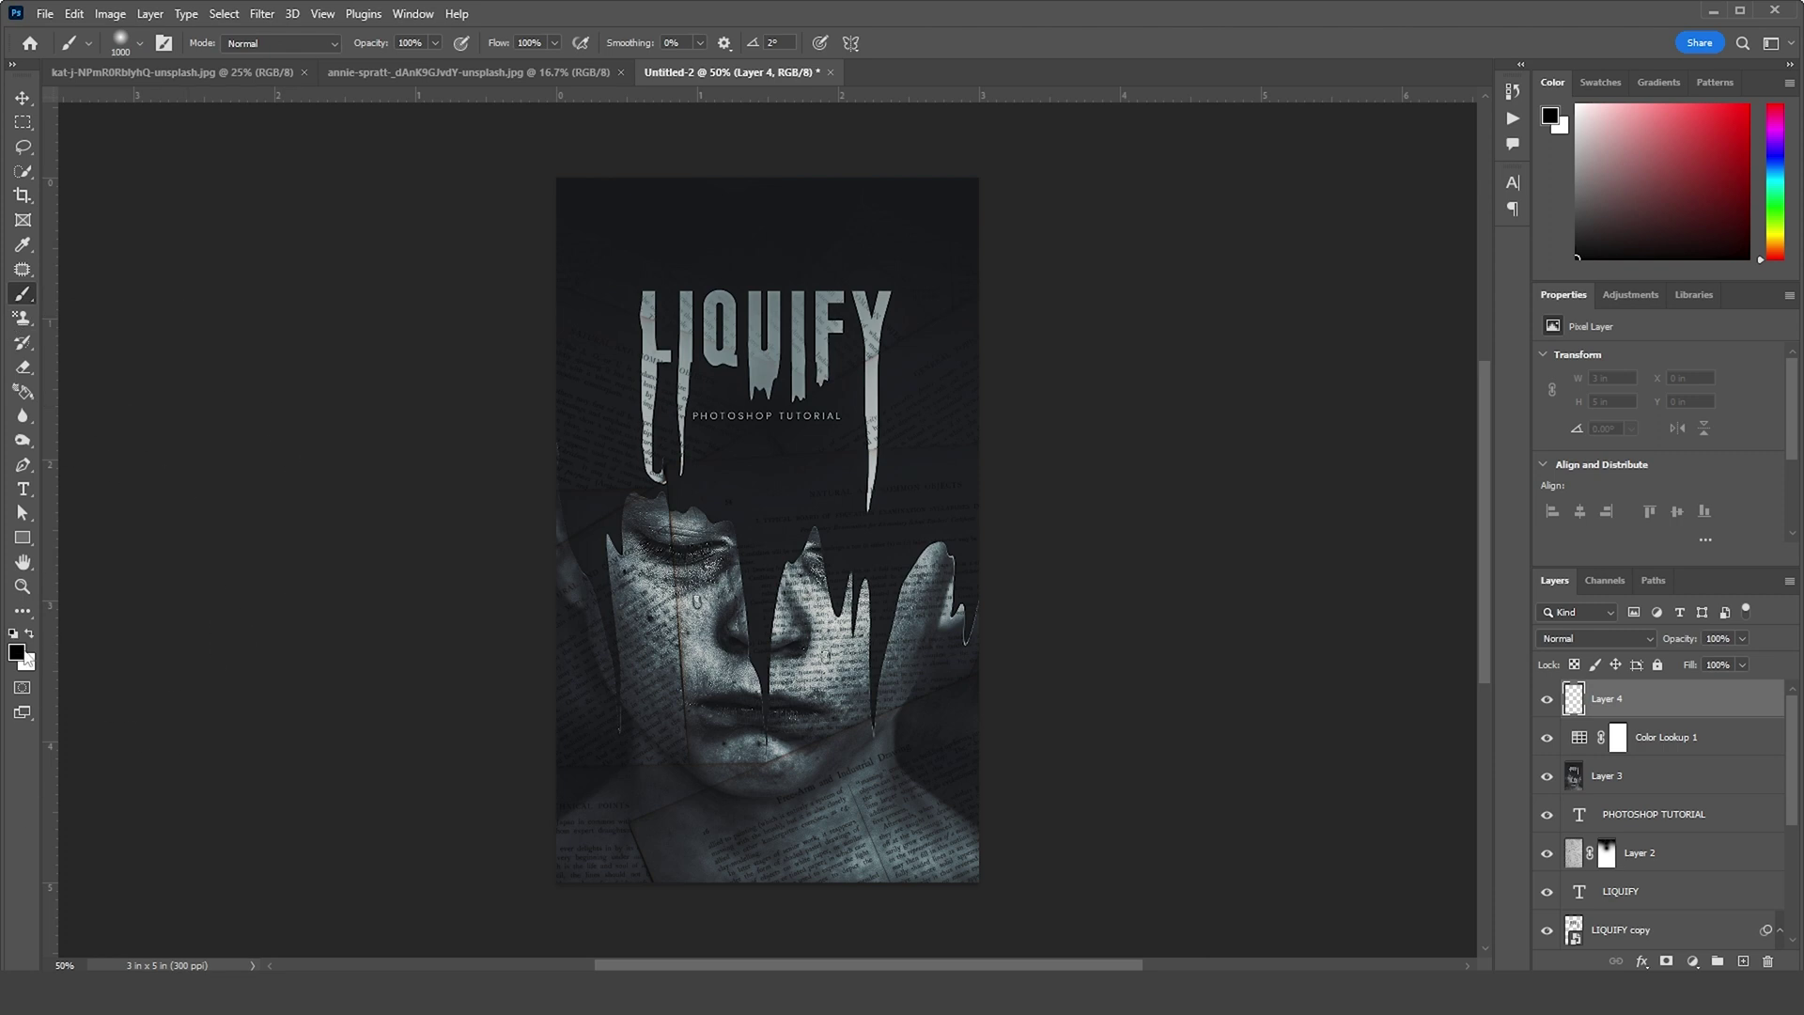
click(30, 638)
key(])
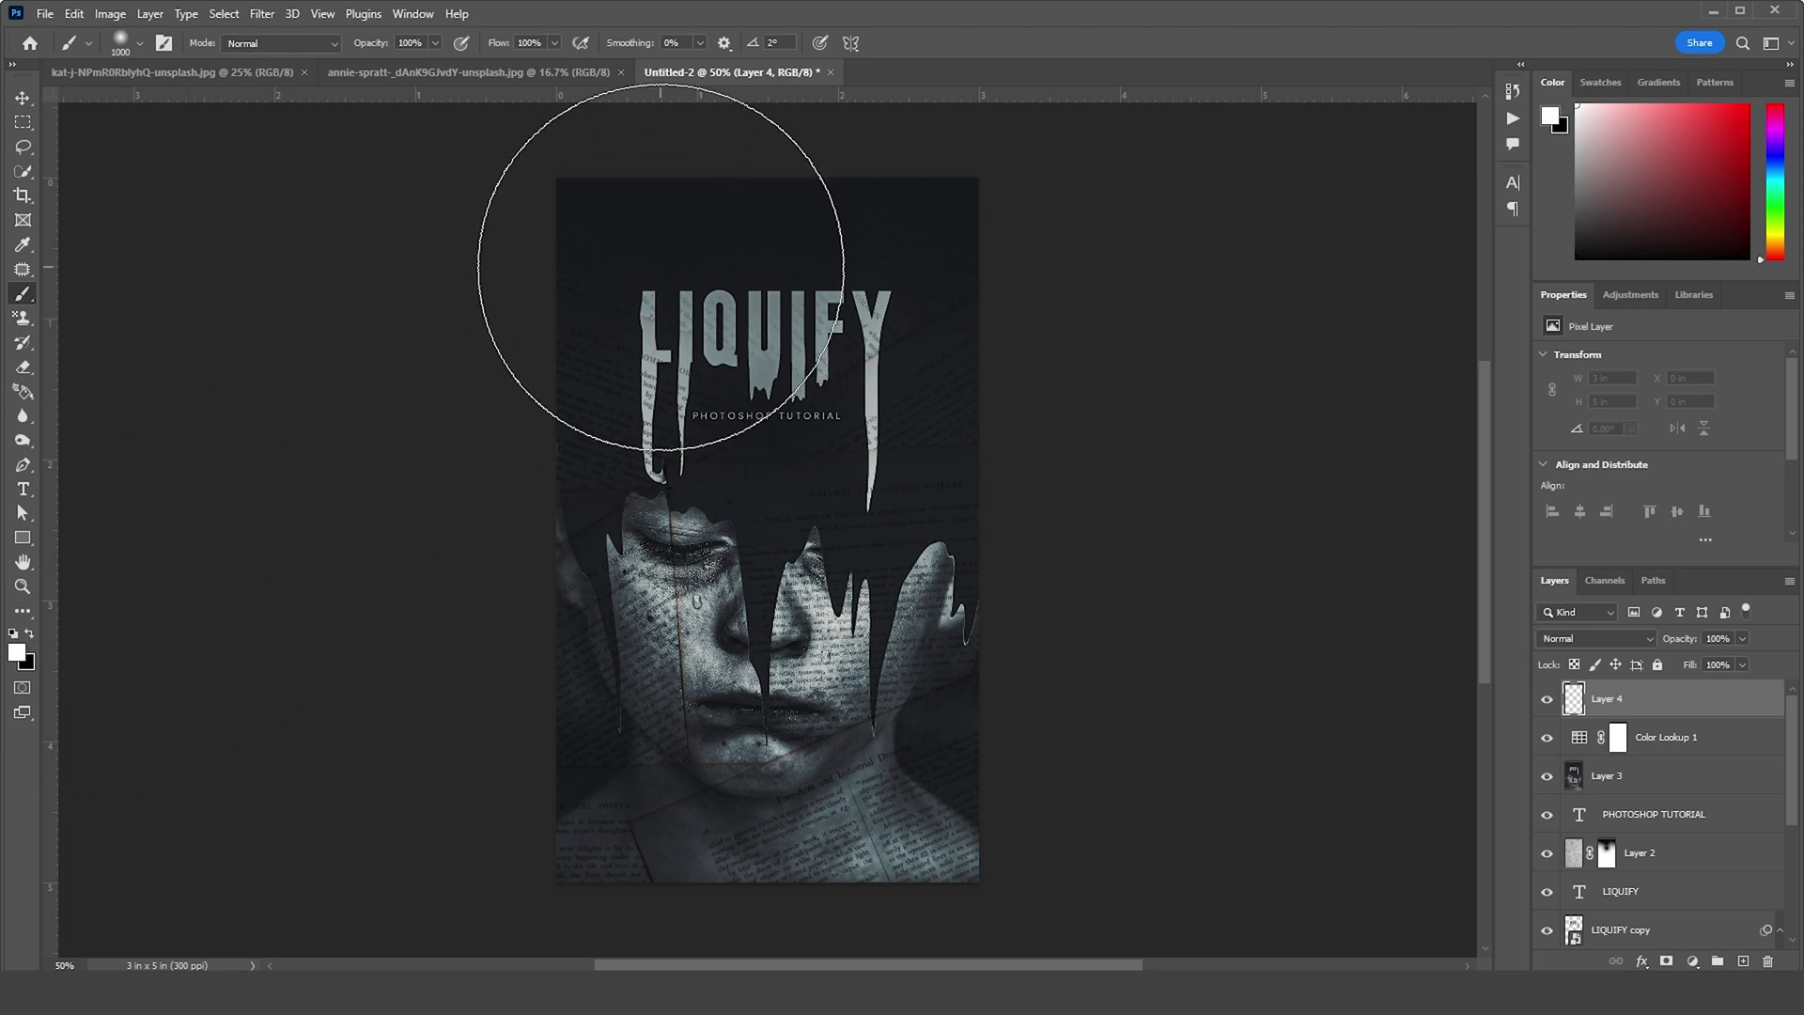
key(bracketright)
key(bracketright)
key(bracketright)
key(bracketright)
key(bracketright)
key(bracketright)
key(bracketright)
key(bracketright)
key(bracketright)
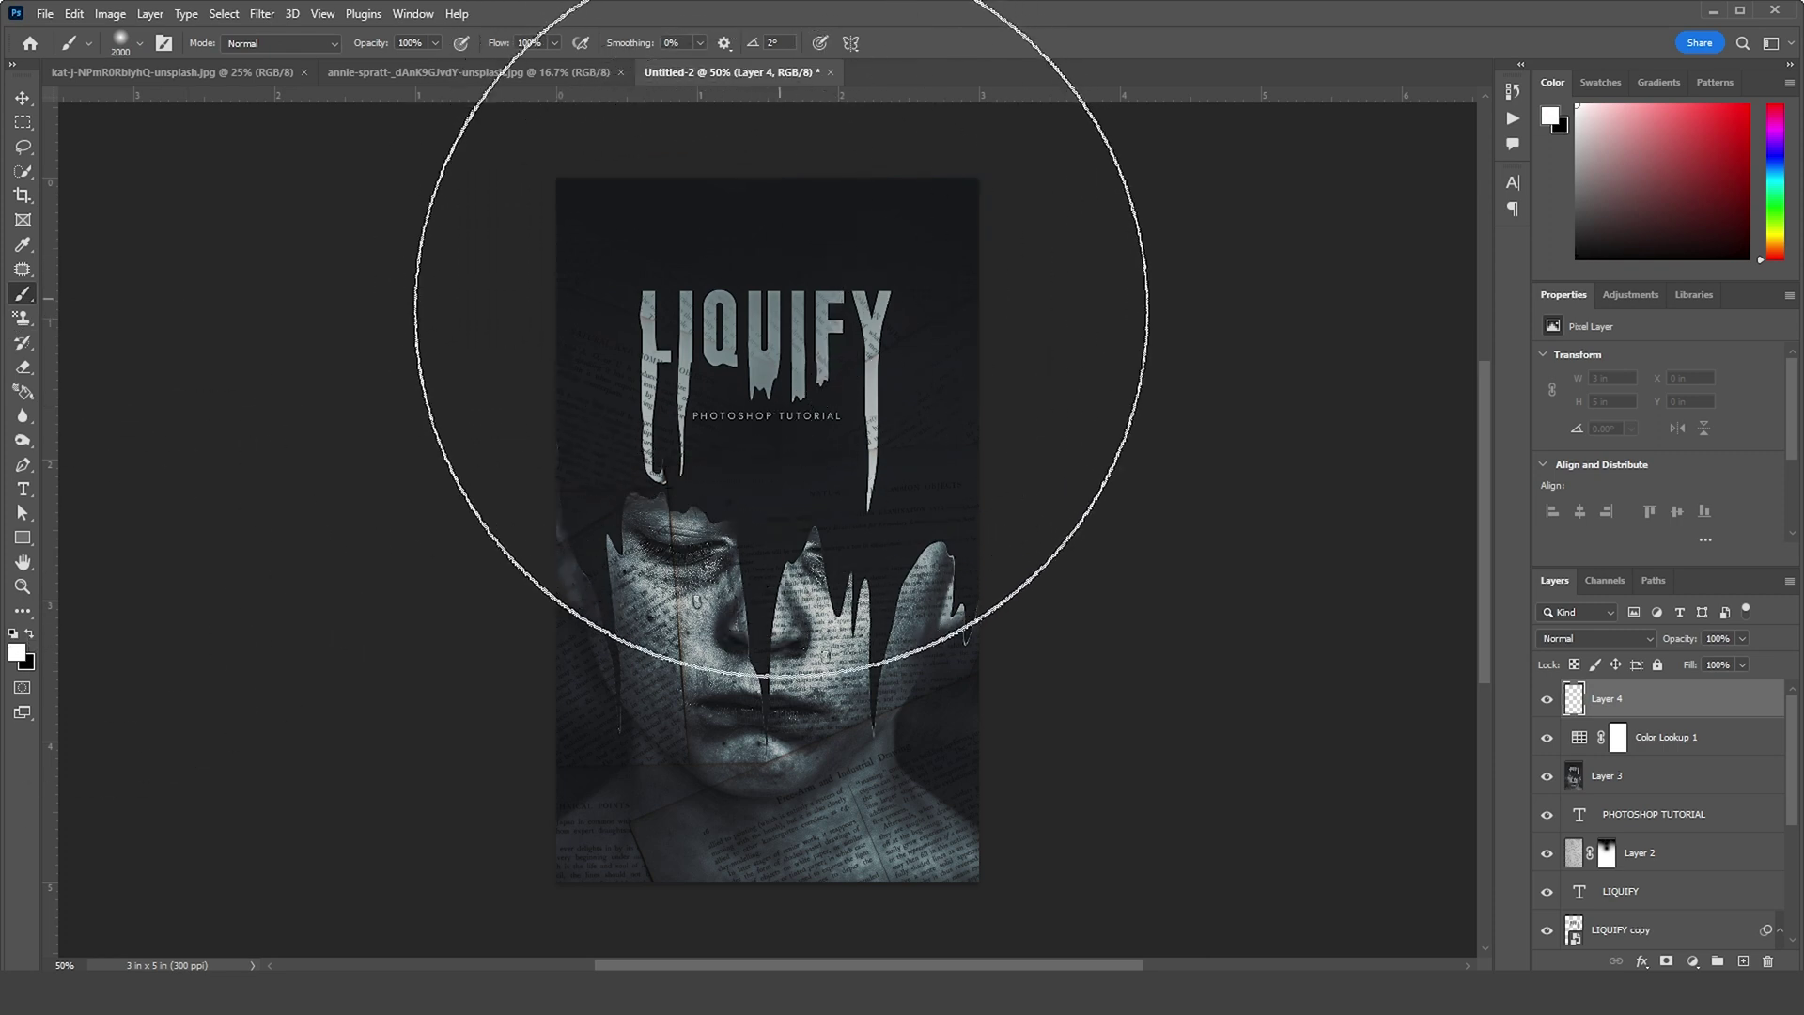
click(781, 329)
Set the glow layer to Screen blend mode at about 13% opacity
click(1613, 638)
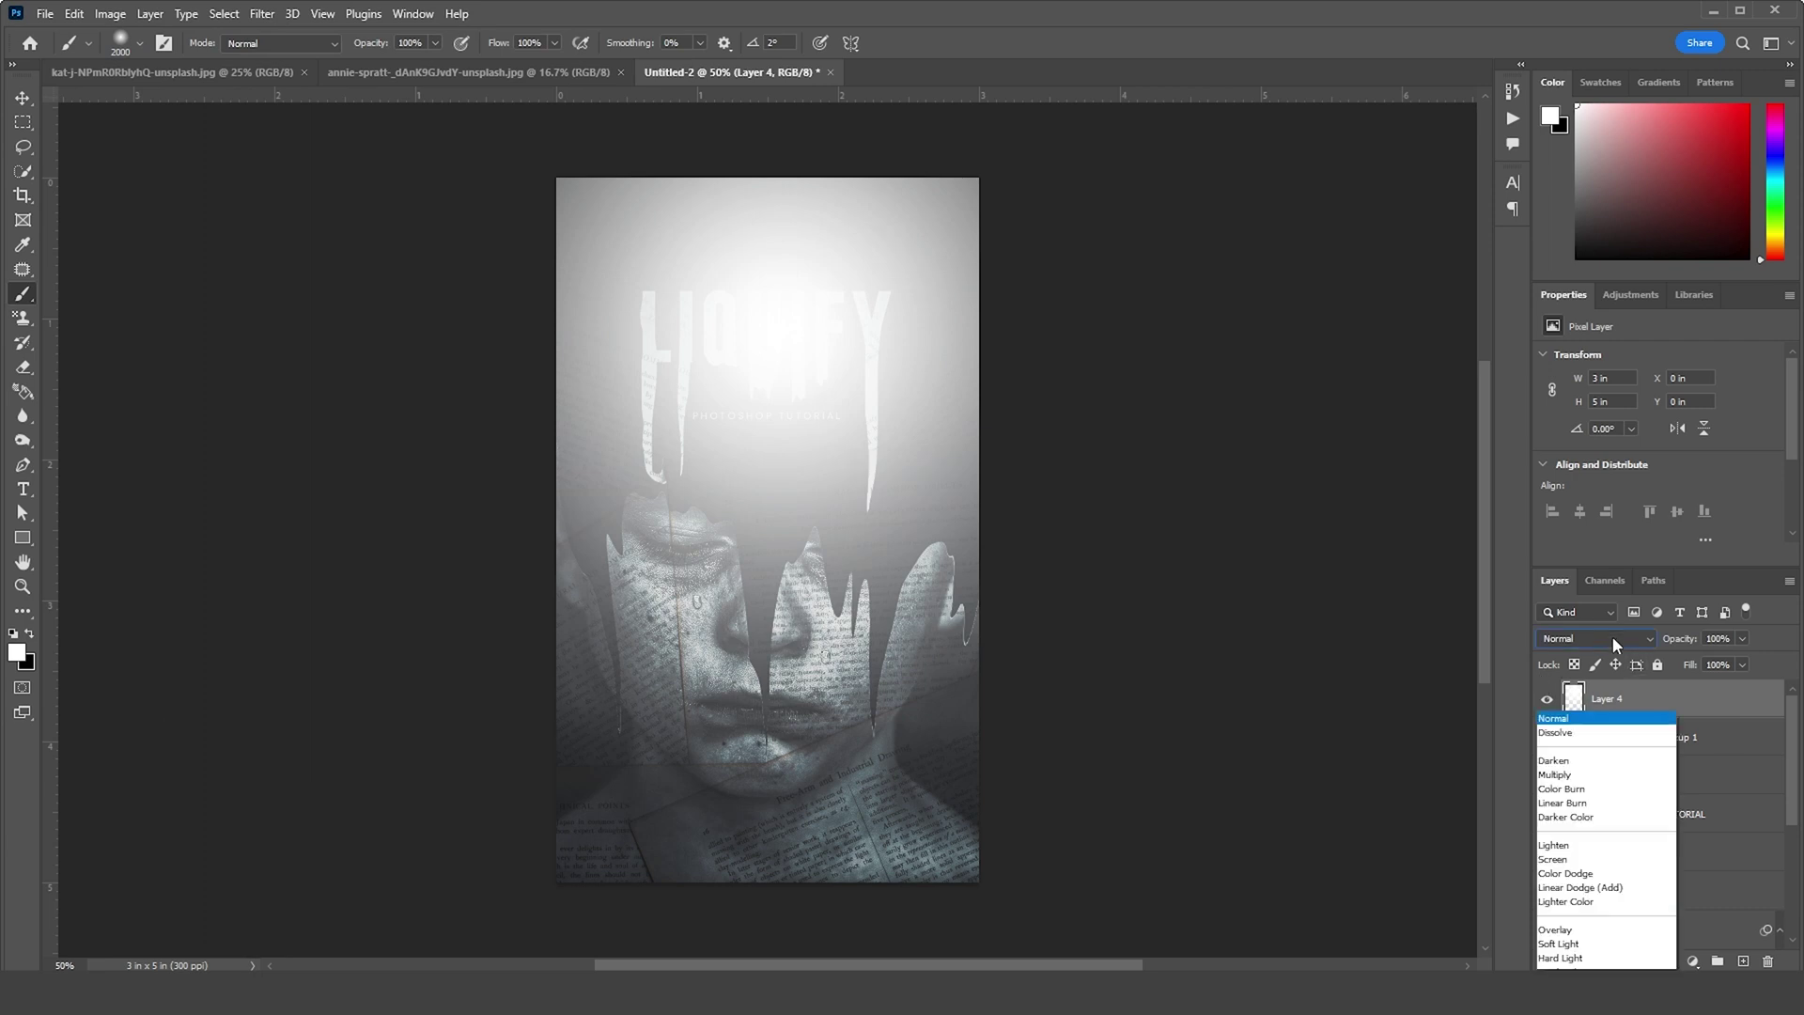
click(1595, 664)
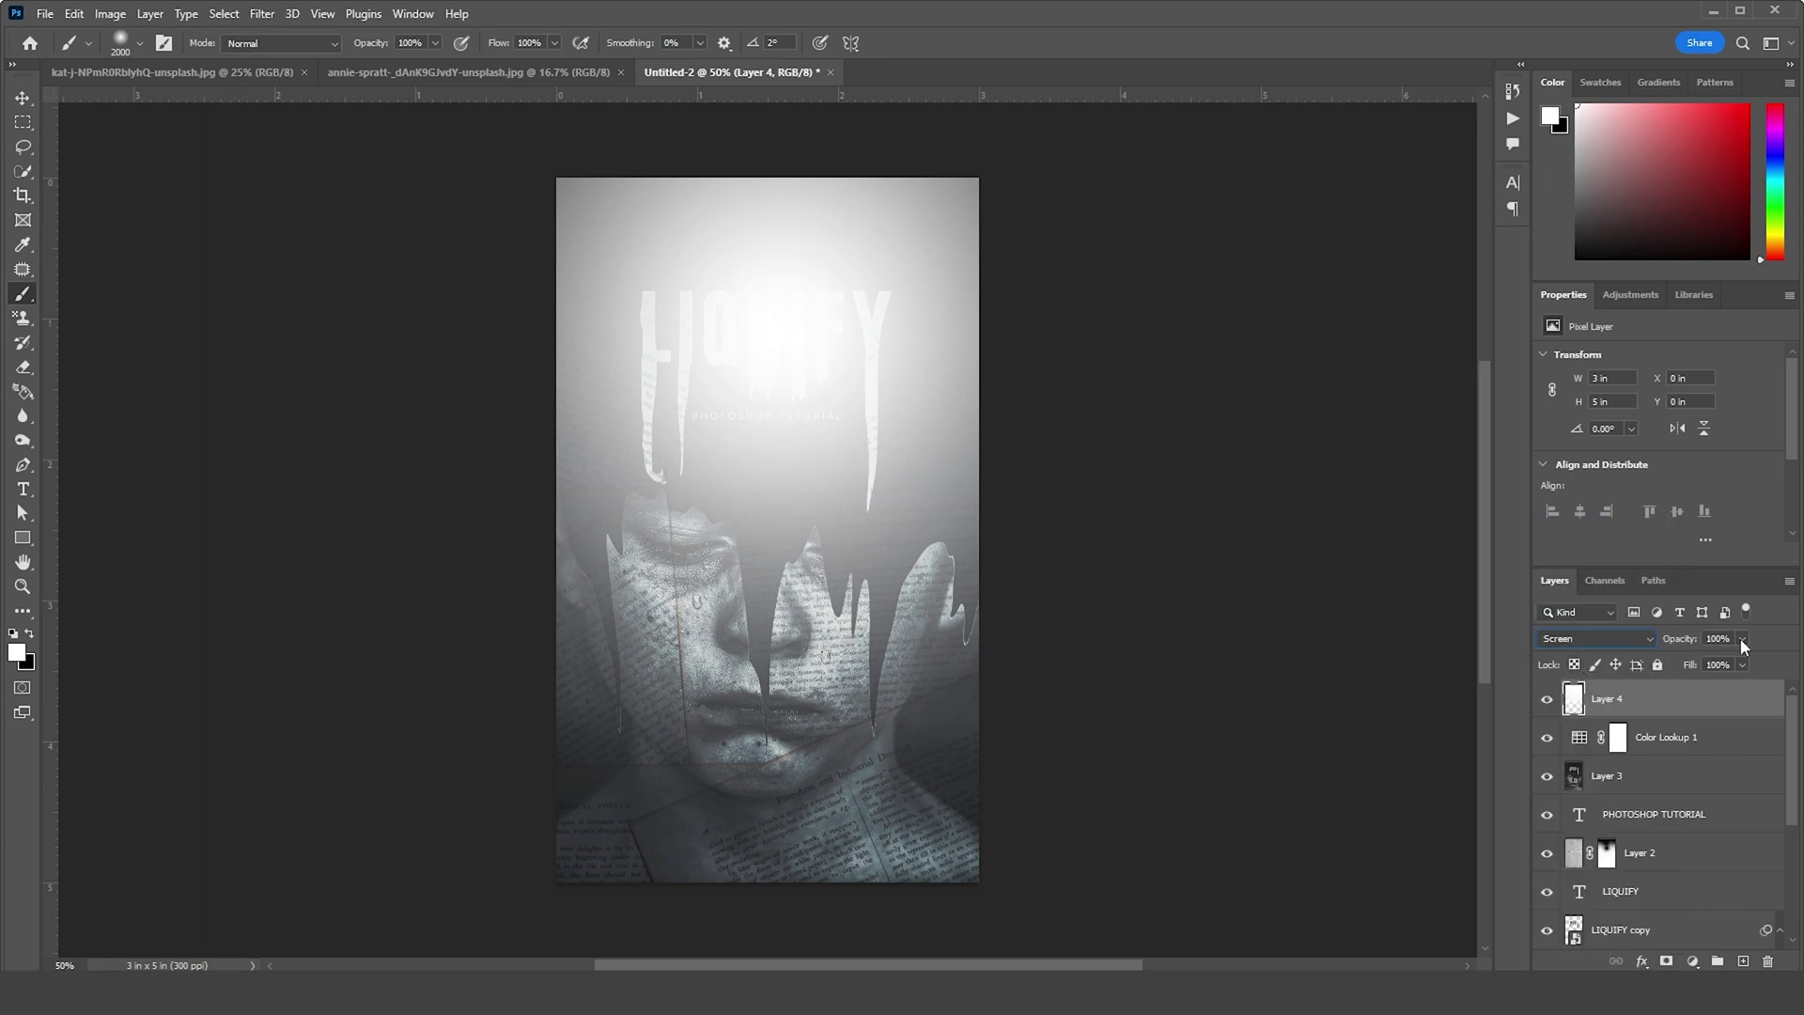
drag(1672, 654, 1670, 666)
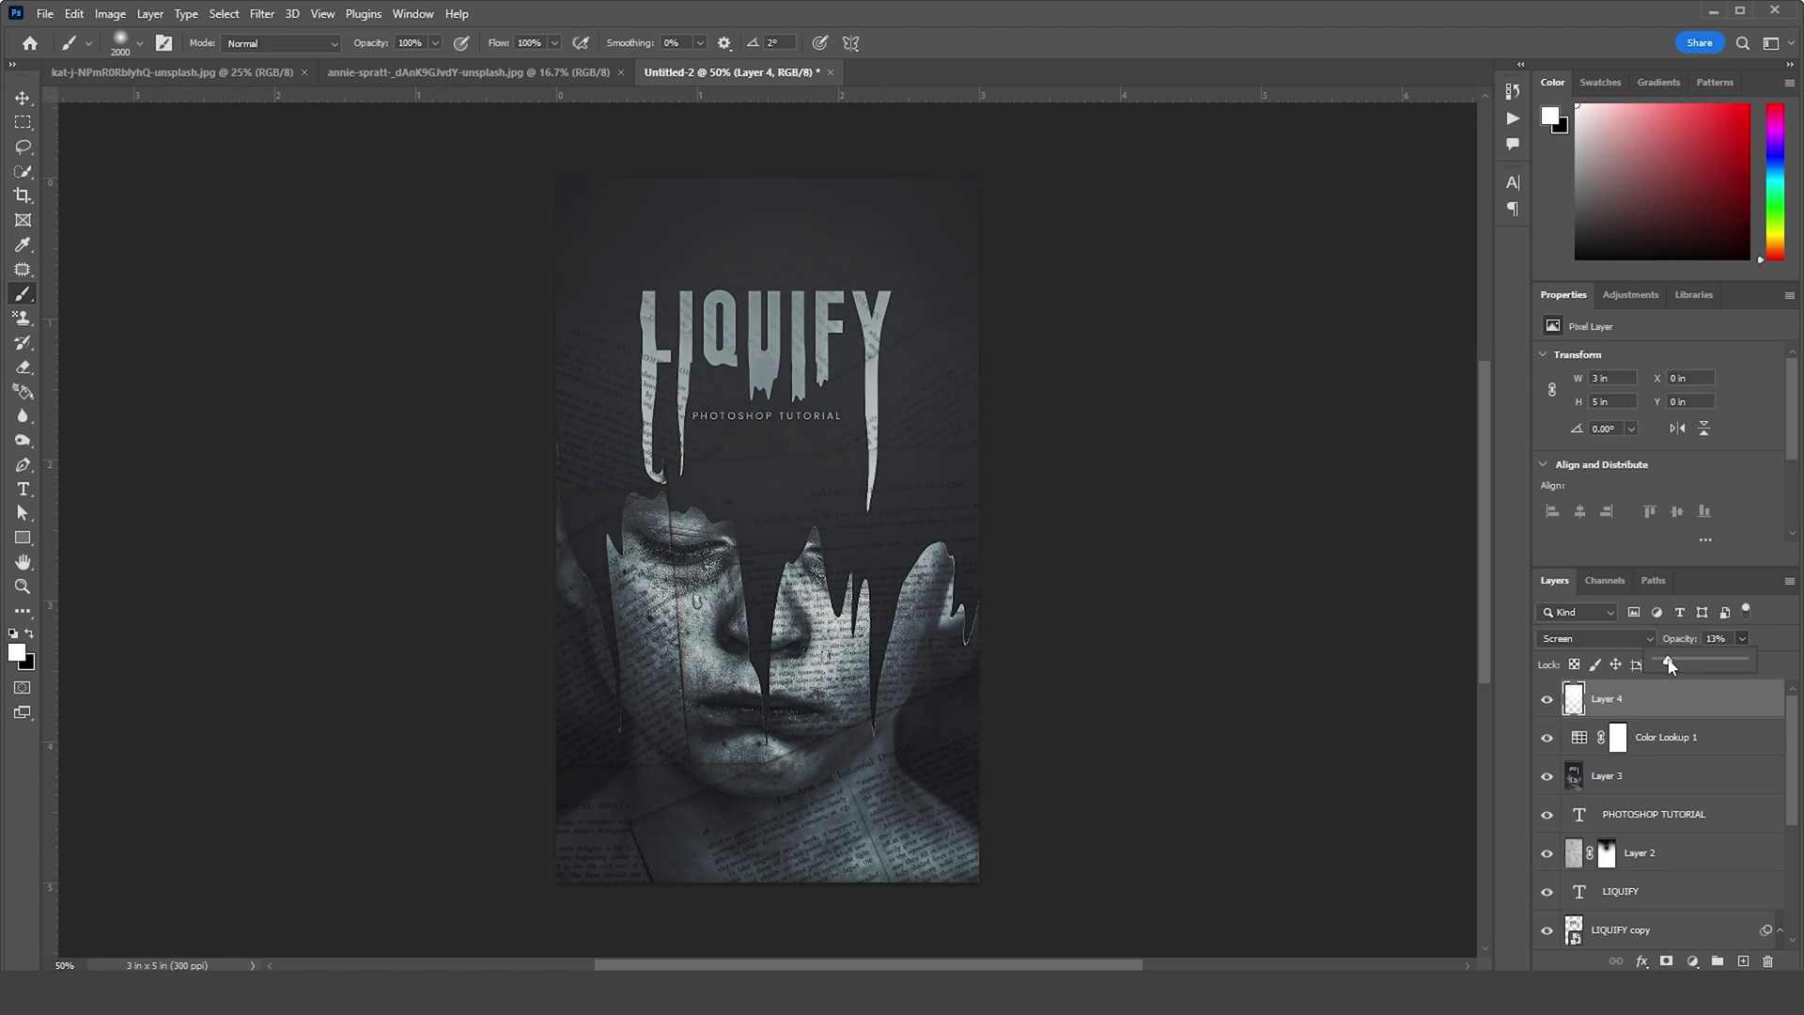